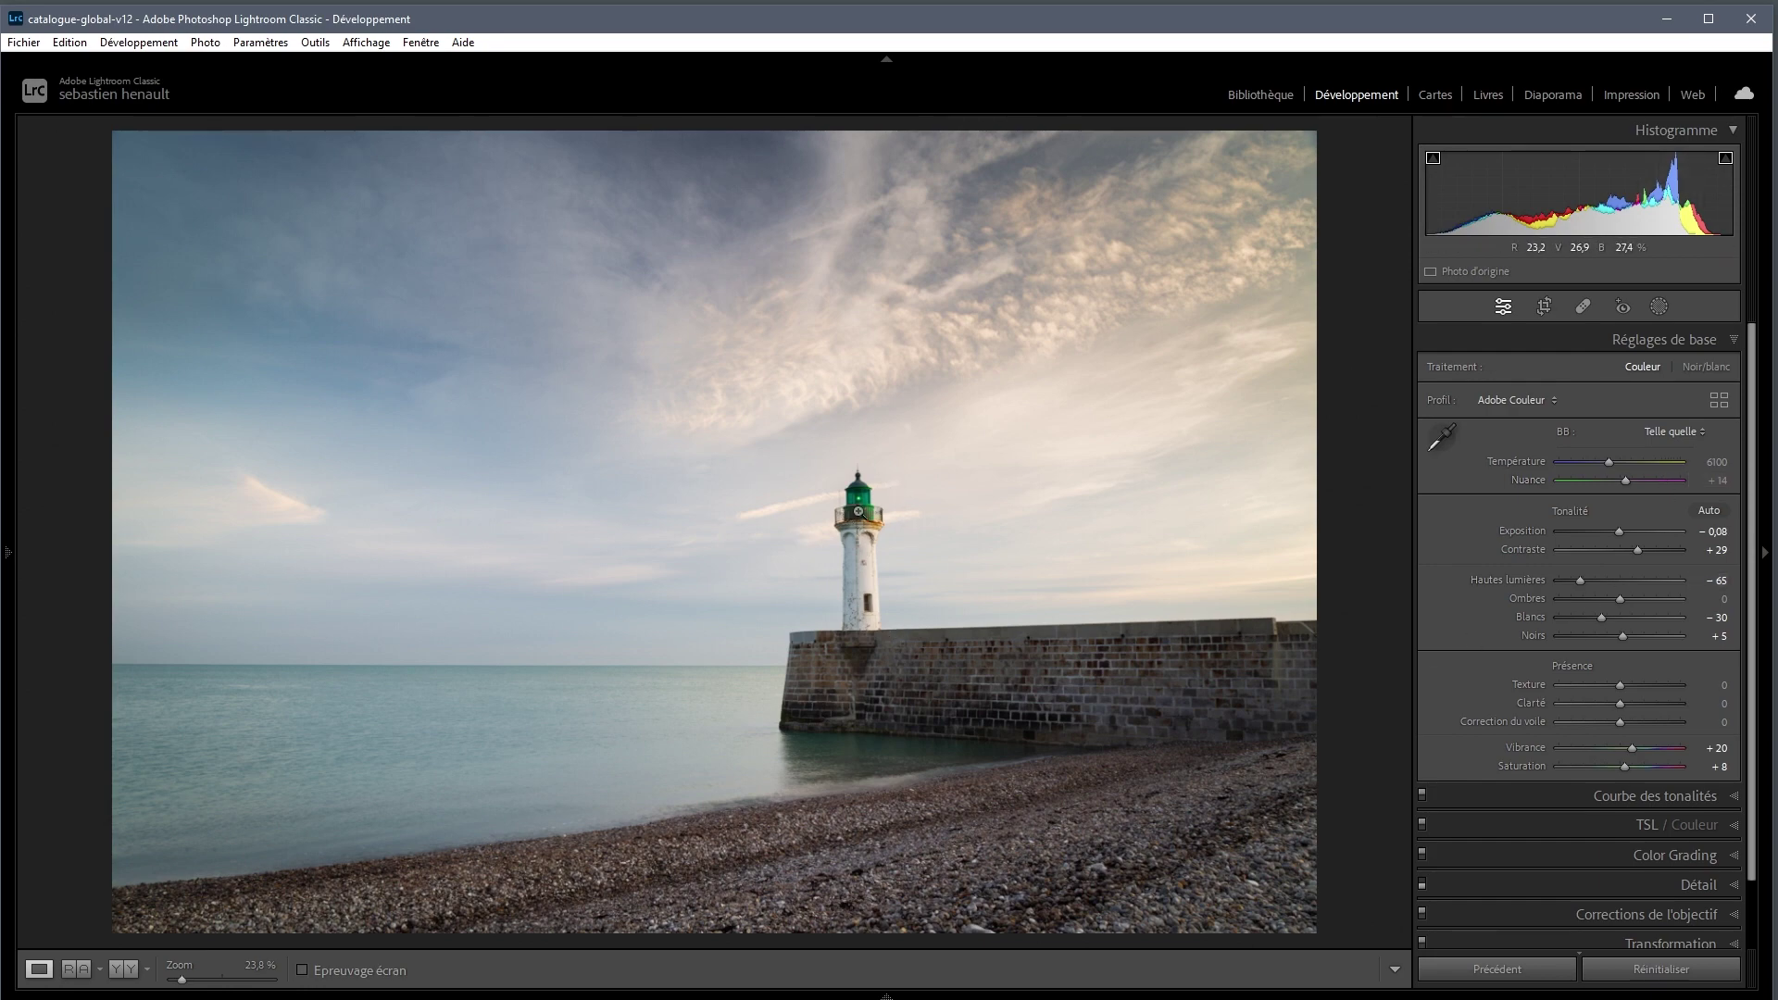
# - Set the photo's Texture to +50 while viewing the lighthouse at 100 %
pyautogui.click(849, 513)
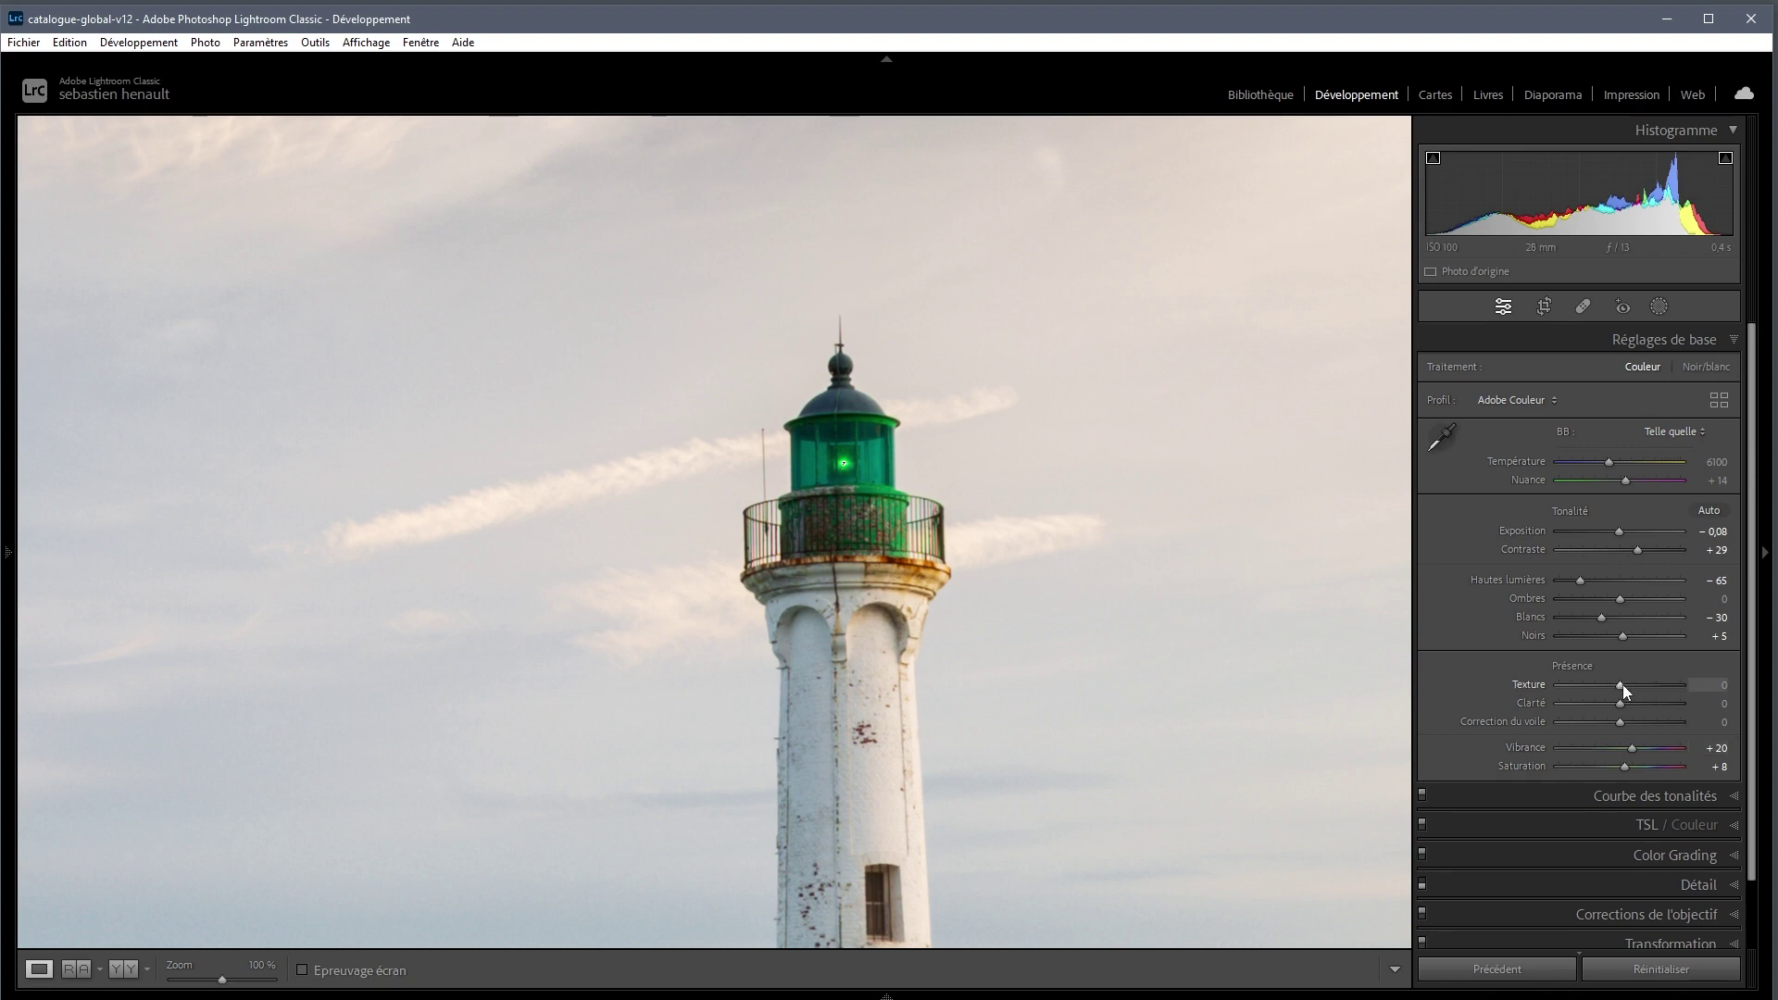
pyautogui.moveTo(1035, 698); pyautogui.dragTo(1031, 524)
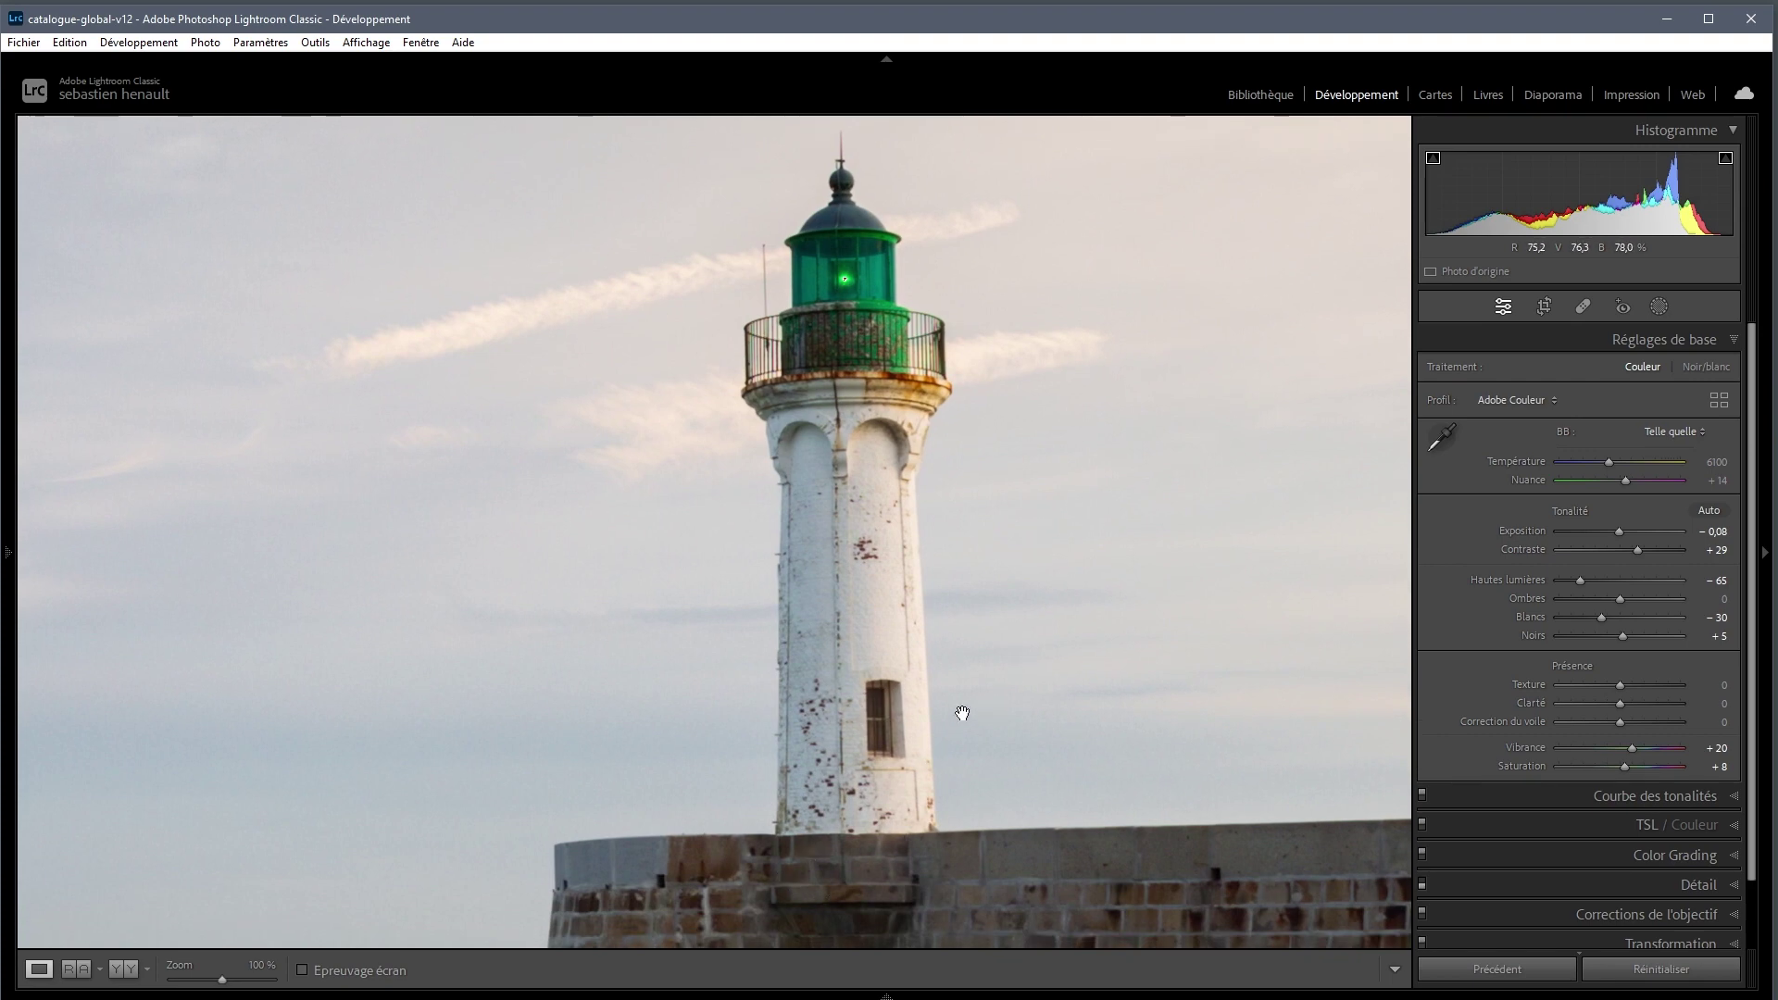
pyautogui.moveTo(1115, 593); pyautogui.dragTo(1115, 637)
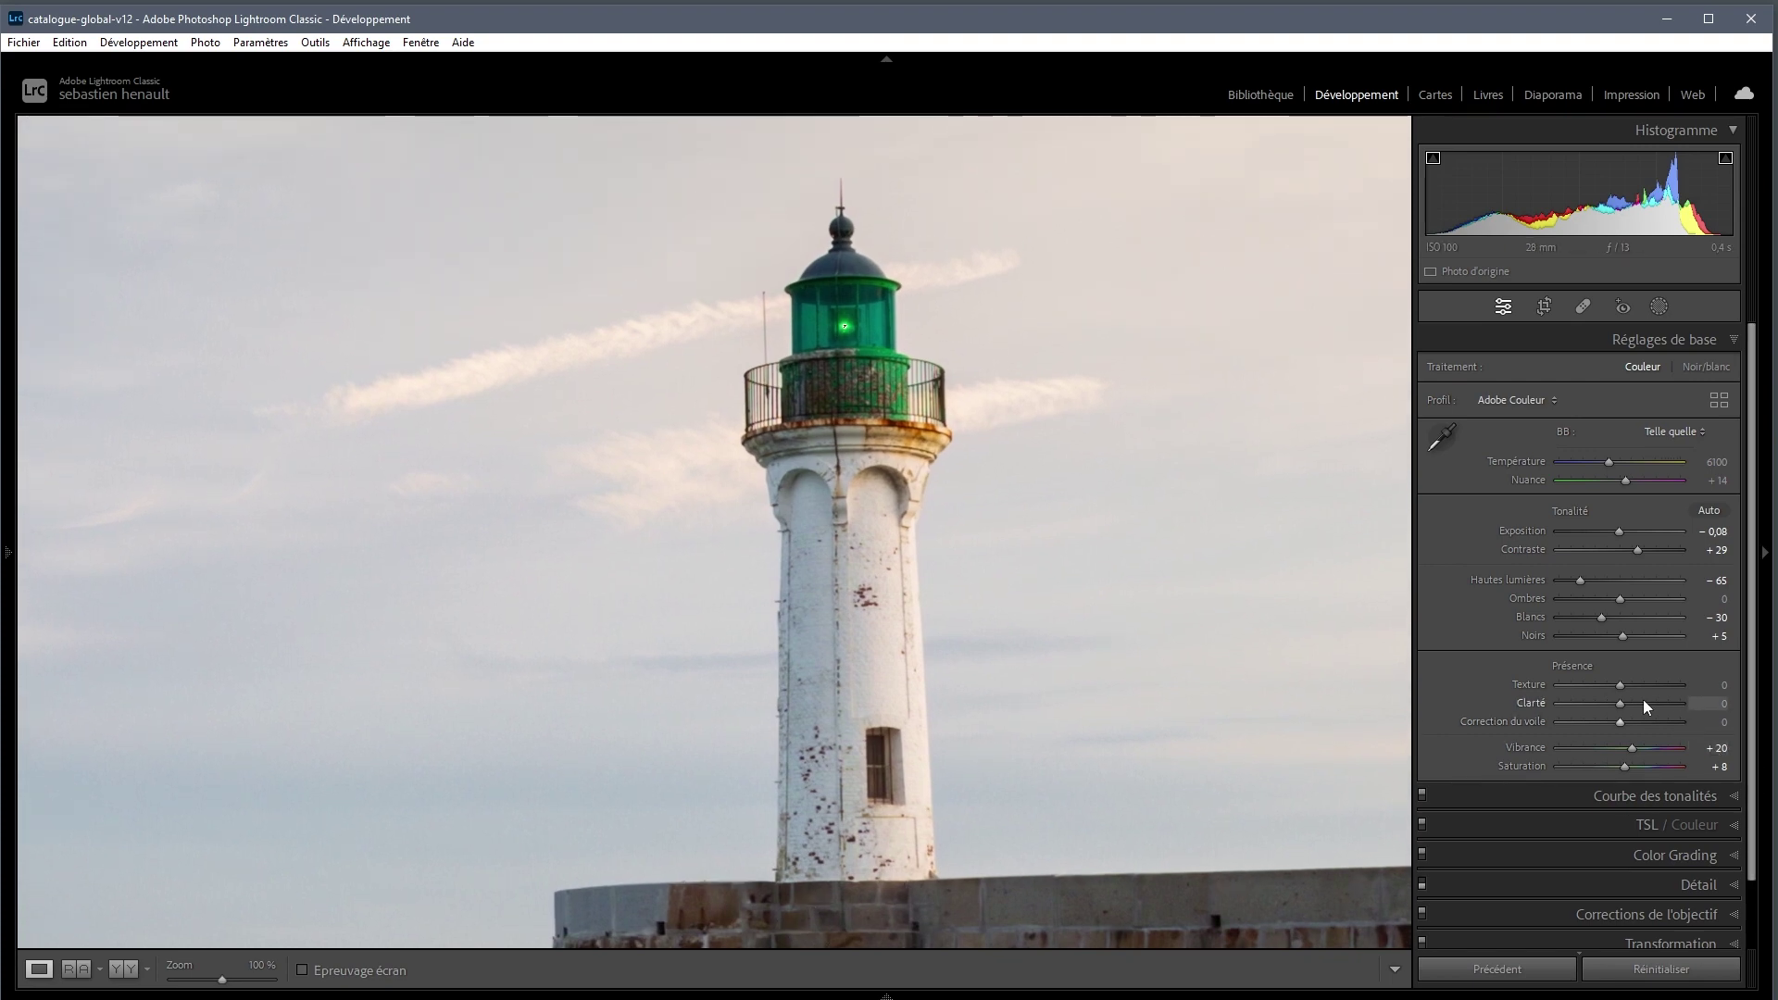
pyautogui.moveTo(1620, 686); pyautogui.dragTo(1633, 683)
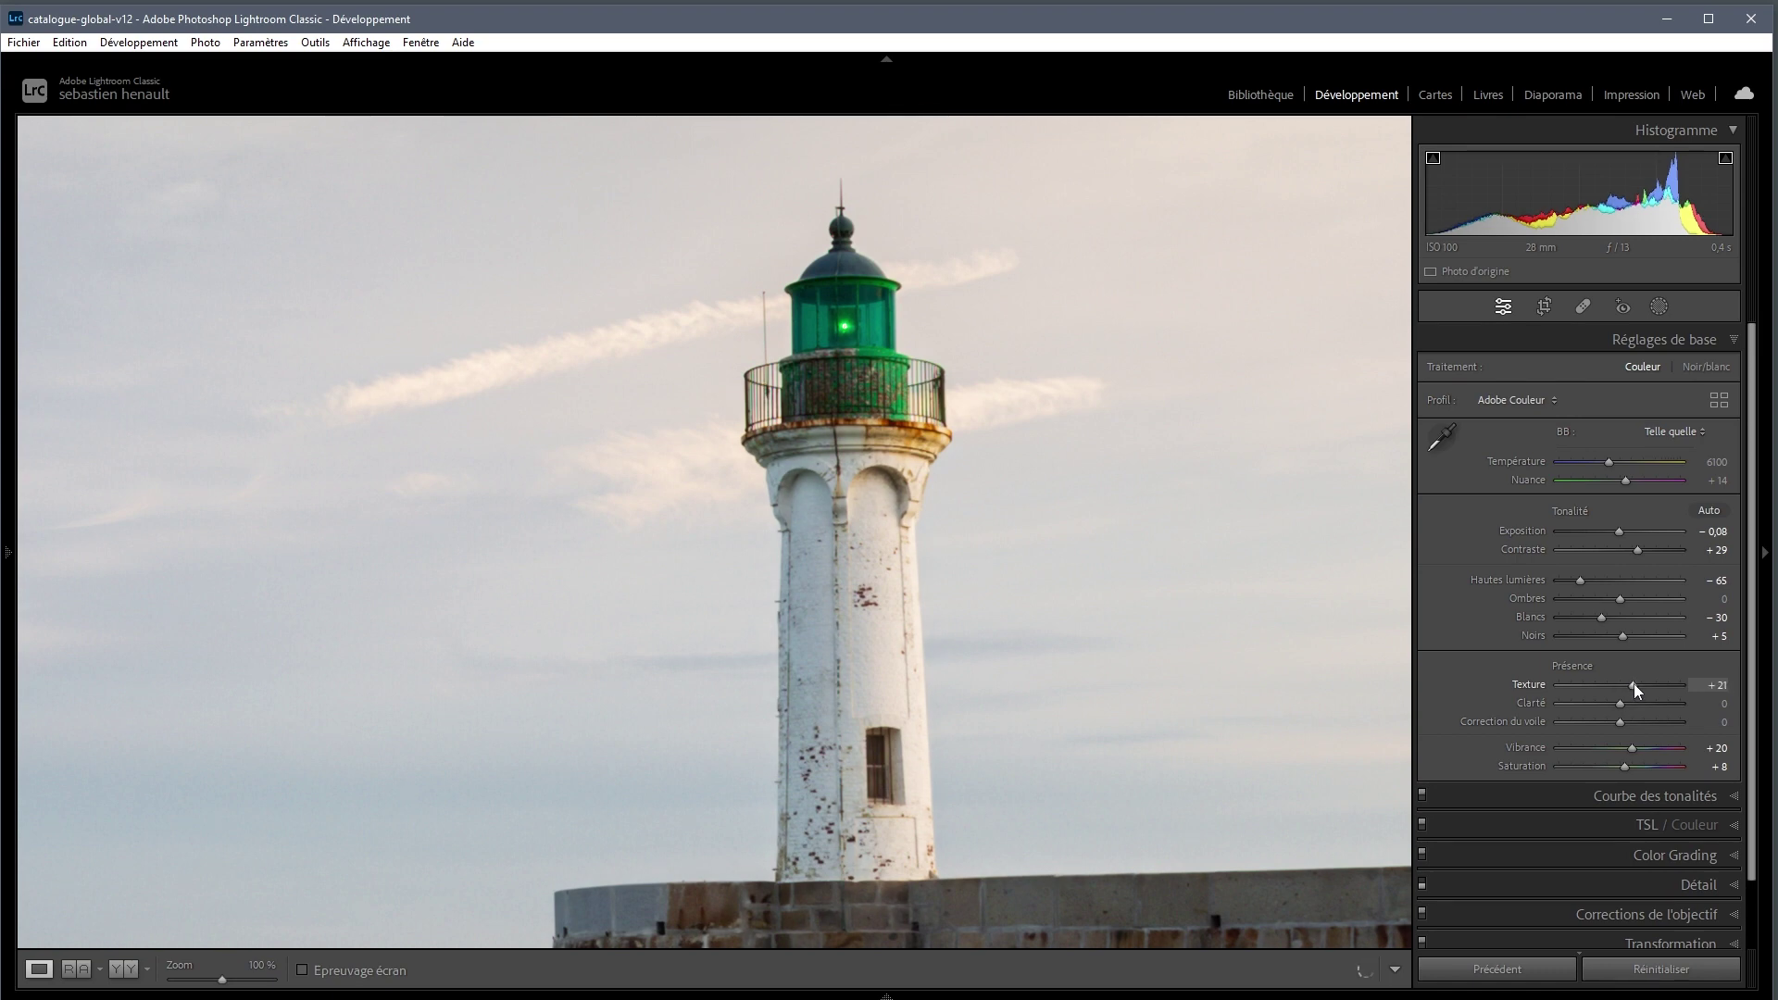
pyautogui.moveTo(1633, 683); pyautogui.dragTo(1635, 683)
pyautogui.moveTo(1642, 681); pyautogui.dragTo(1646, 682)
pyautogui.moveTo(814, 471); pyautogui.dragTo(824, 487)
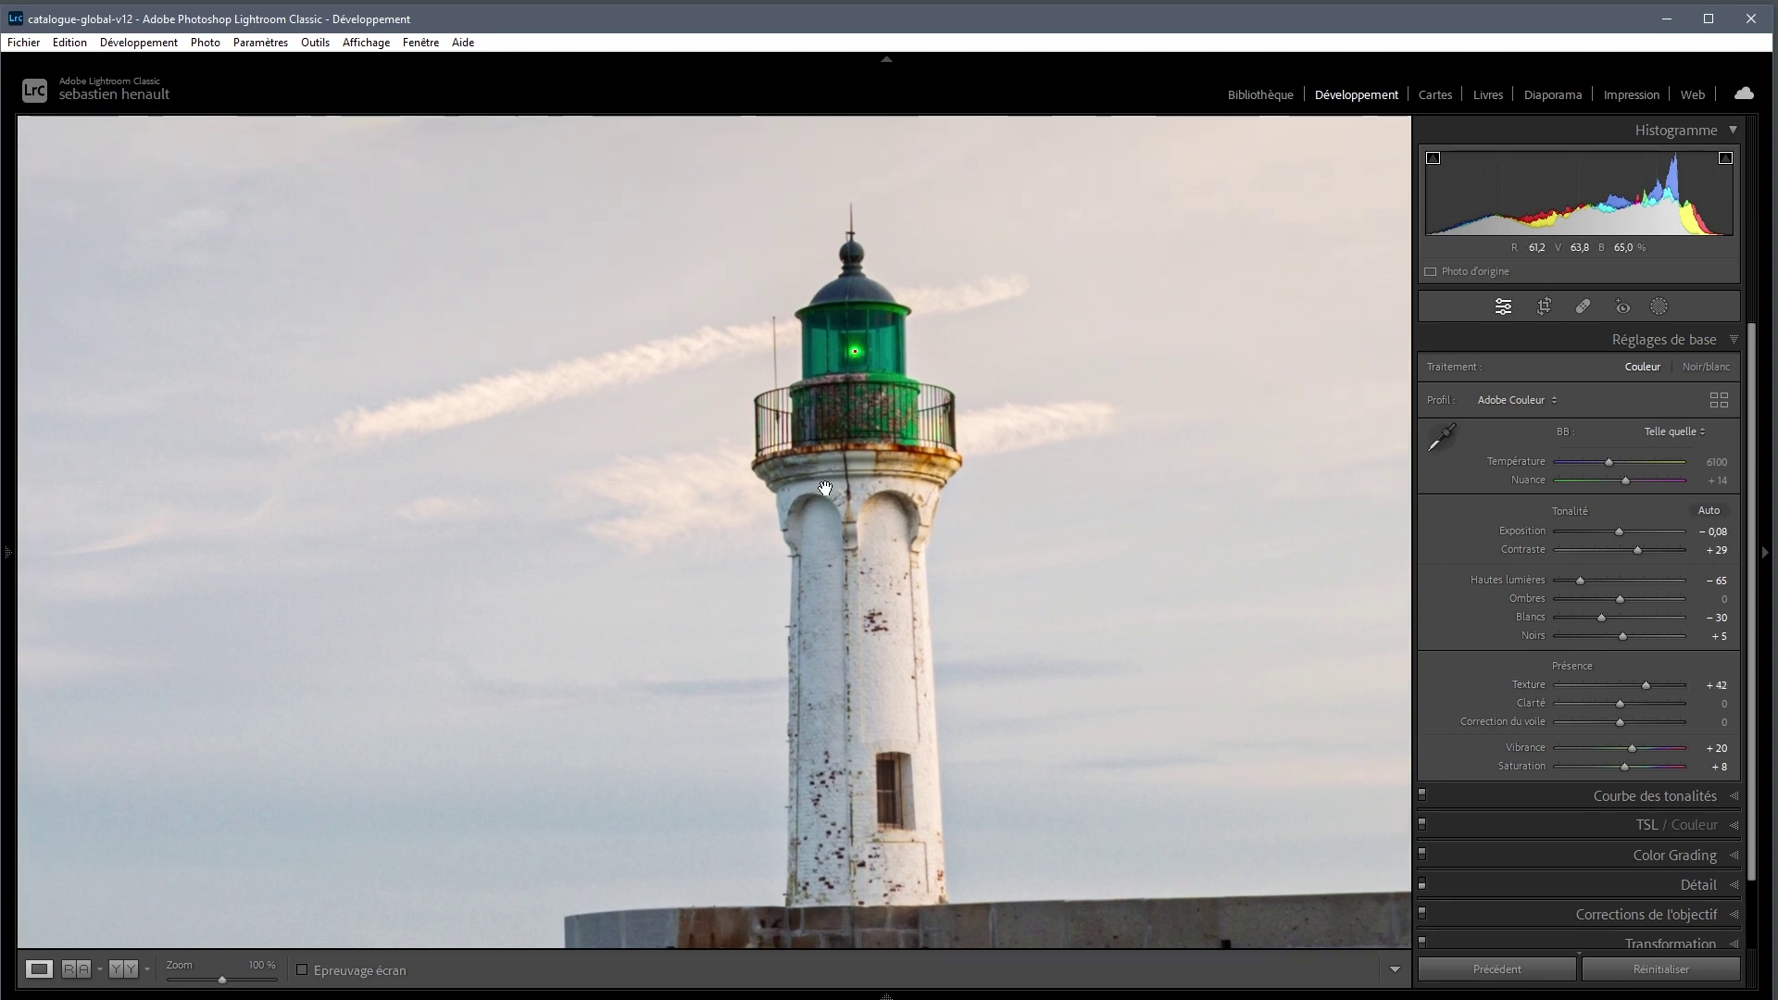
pyautogui.hotkey('ctrl', 'z')
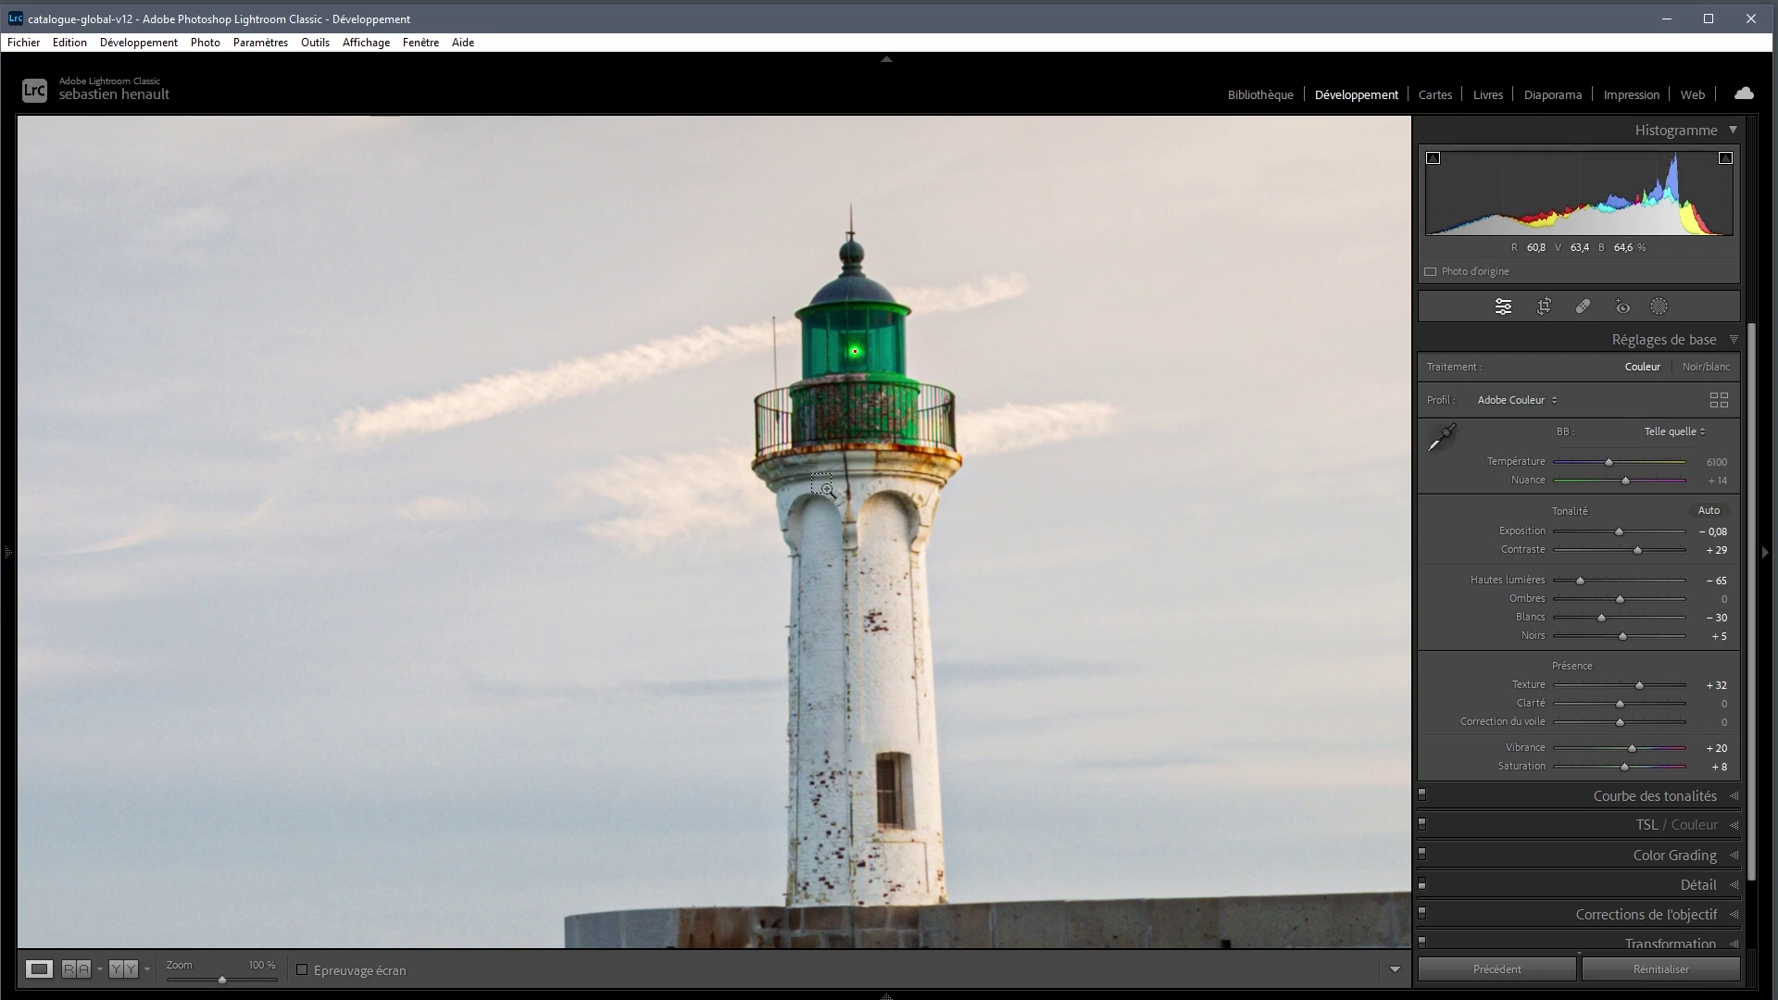
pyautogui.hotkey('ctrl', 'y')
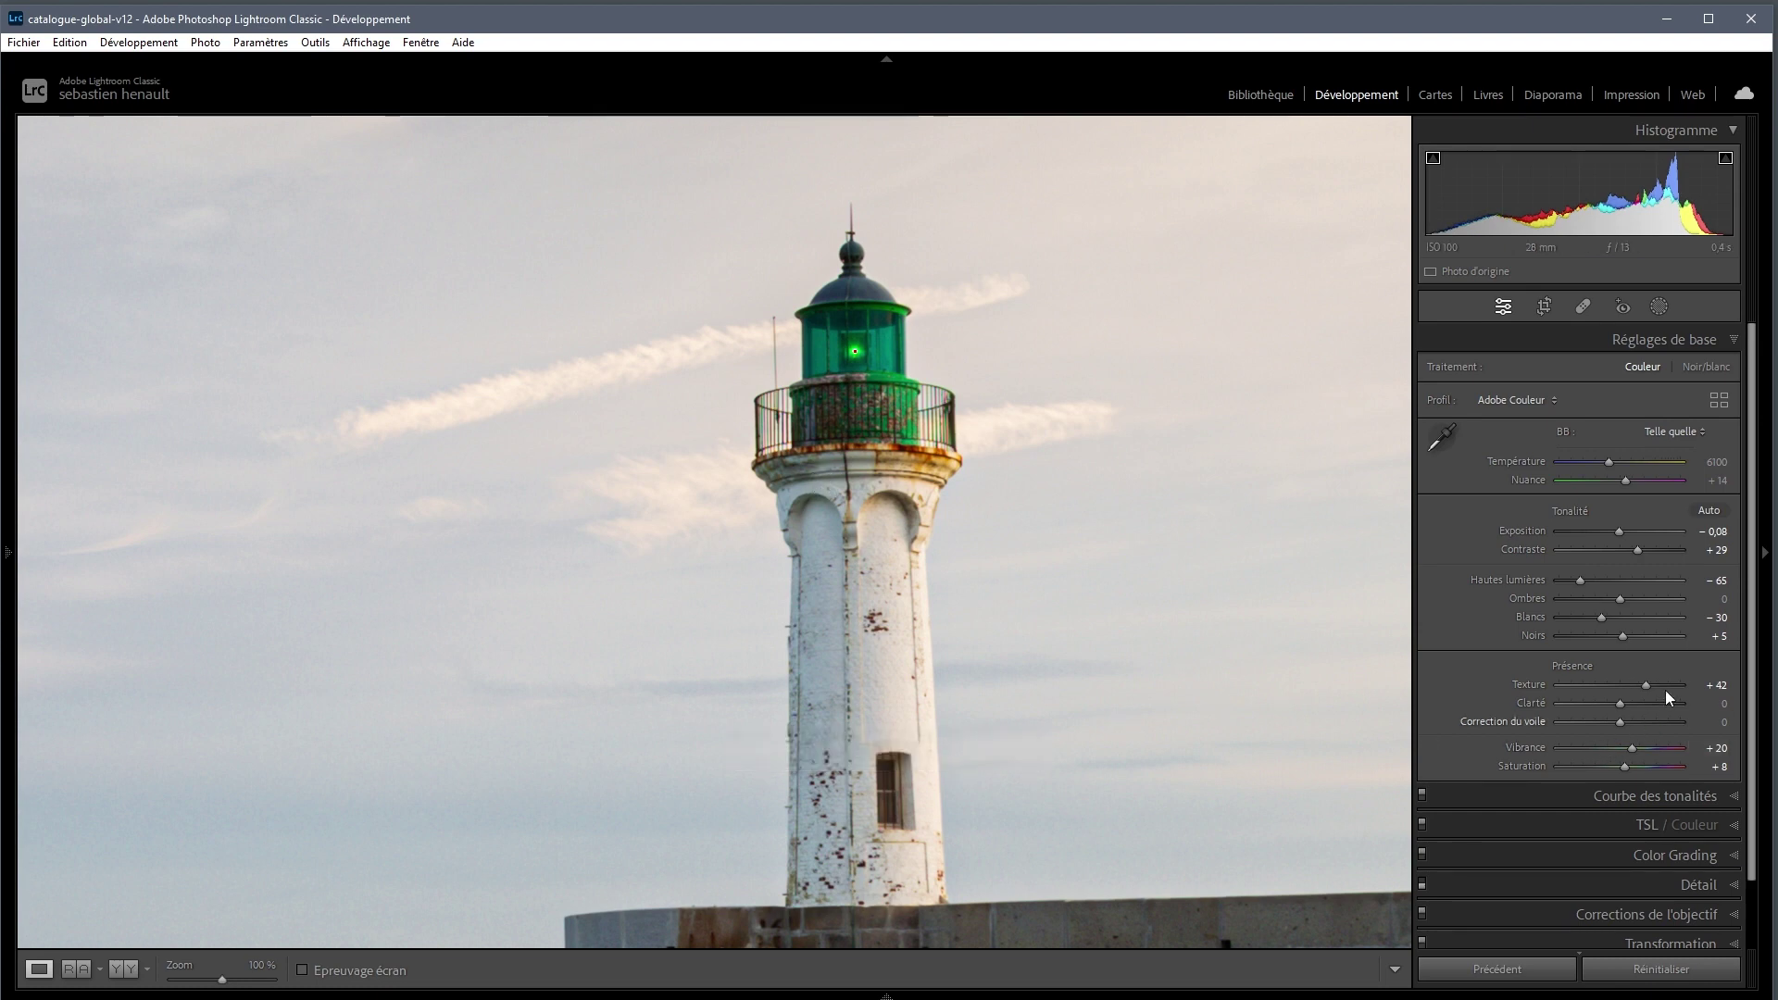
pyautogui.moveTo(1648, 687); pyautogui.dragTo(1650, 687)
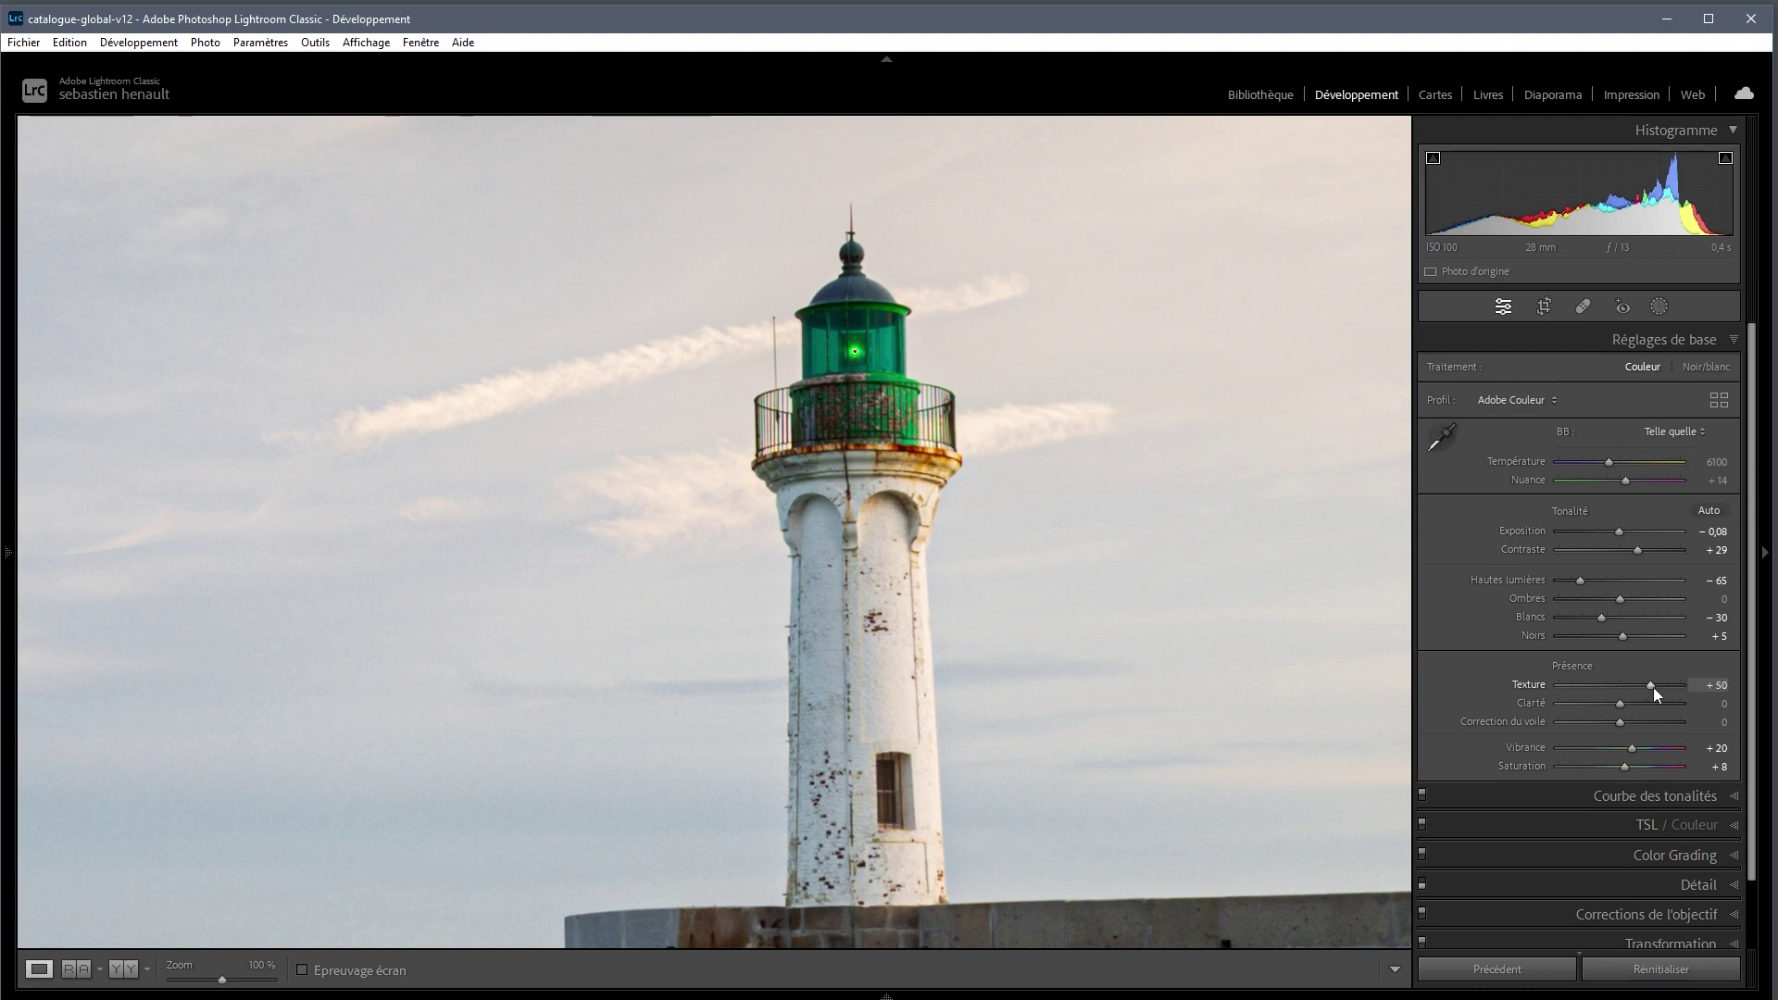
# - Examine the lighthouse and stone wall at 100 %, comparing the details before and after the last Texture change
pyautogui.moveTo(889, 835); pyautogui.dragTo(876, 527)
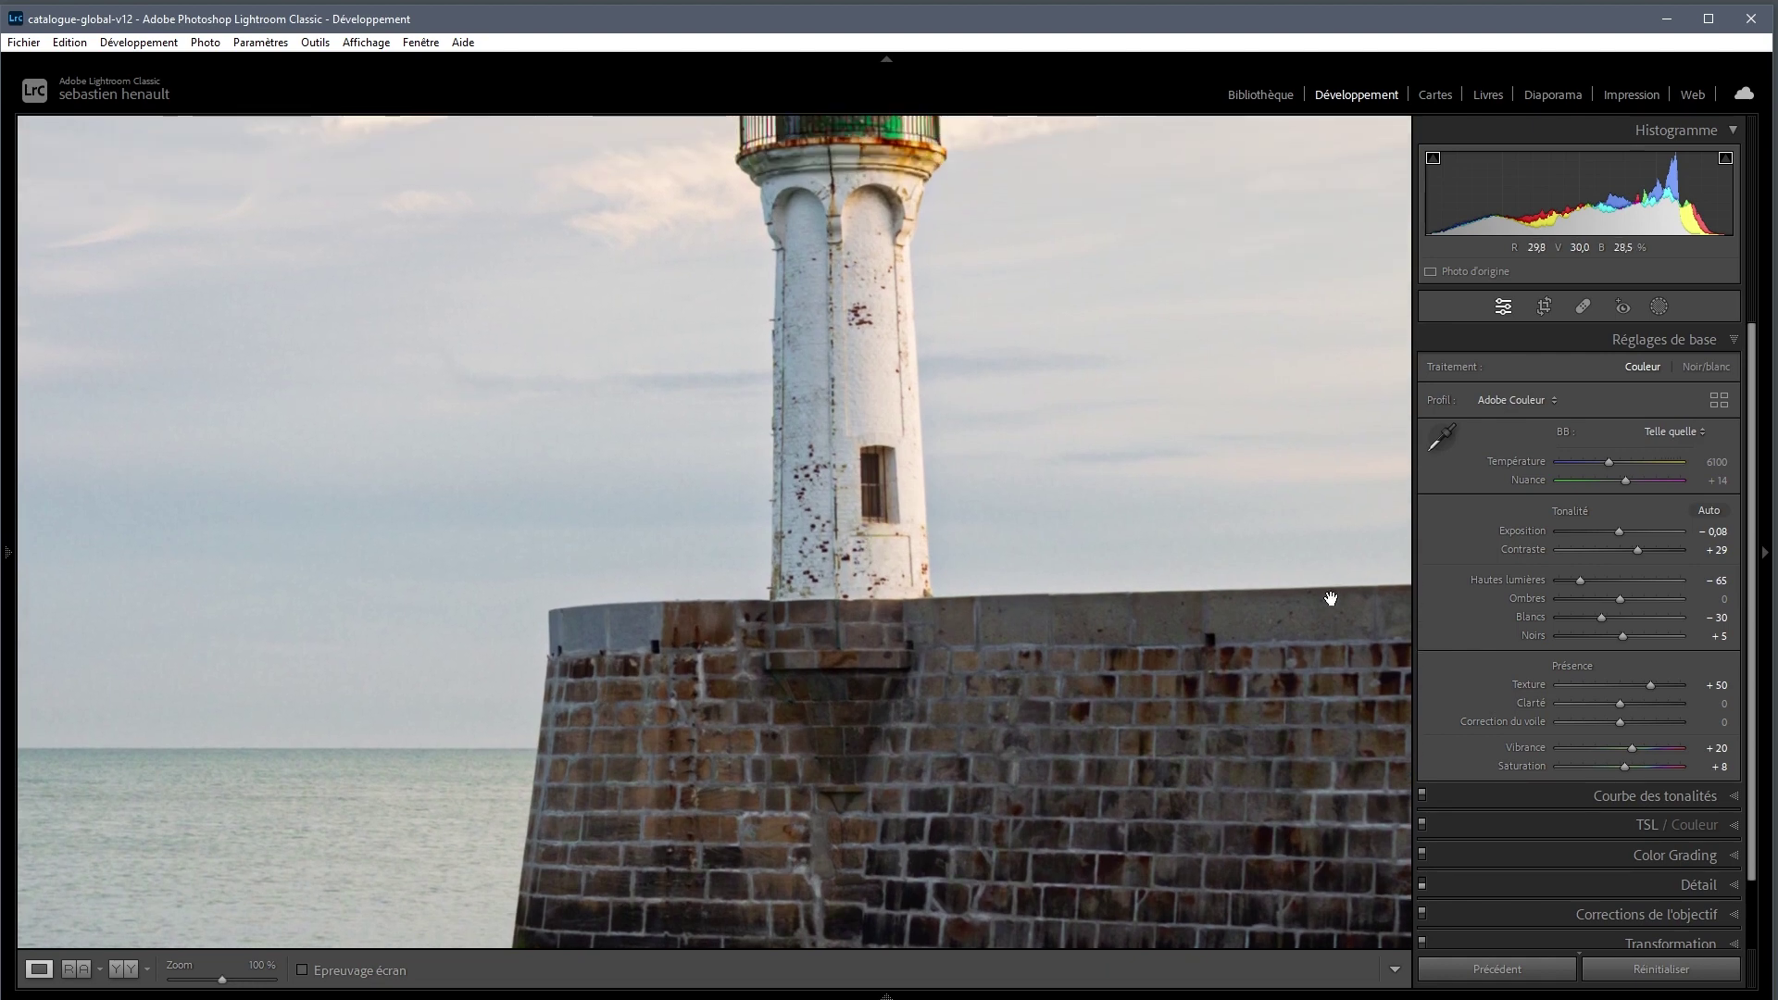
pyautogui.moveTo(1097, 523); pyautogui.dragTo(1099, 599)
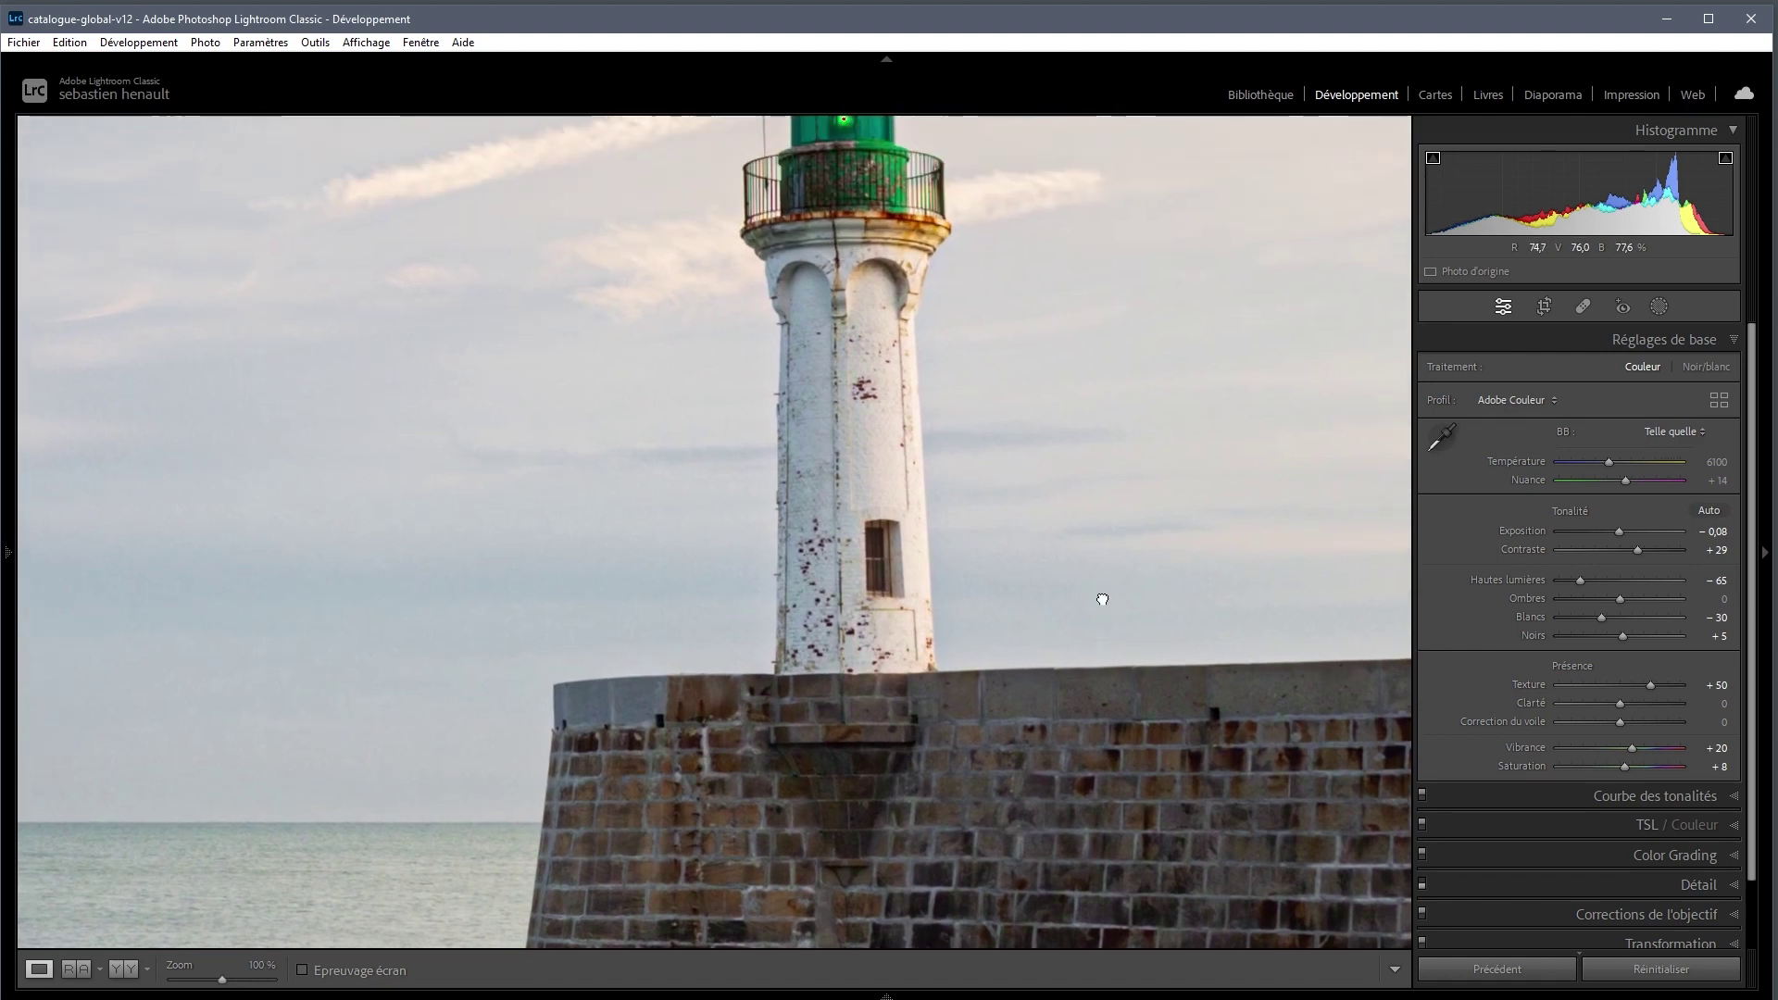
pyautogui.hotkey('ctrl', 'z')
pyautogui.hotkey('ctrl', 'y')
pyautogui.moveTo(852, 433); pyautogui.dragTo(865, 623)
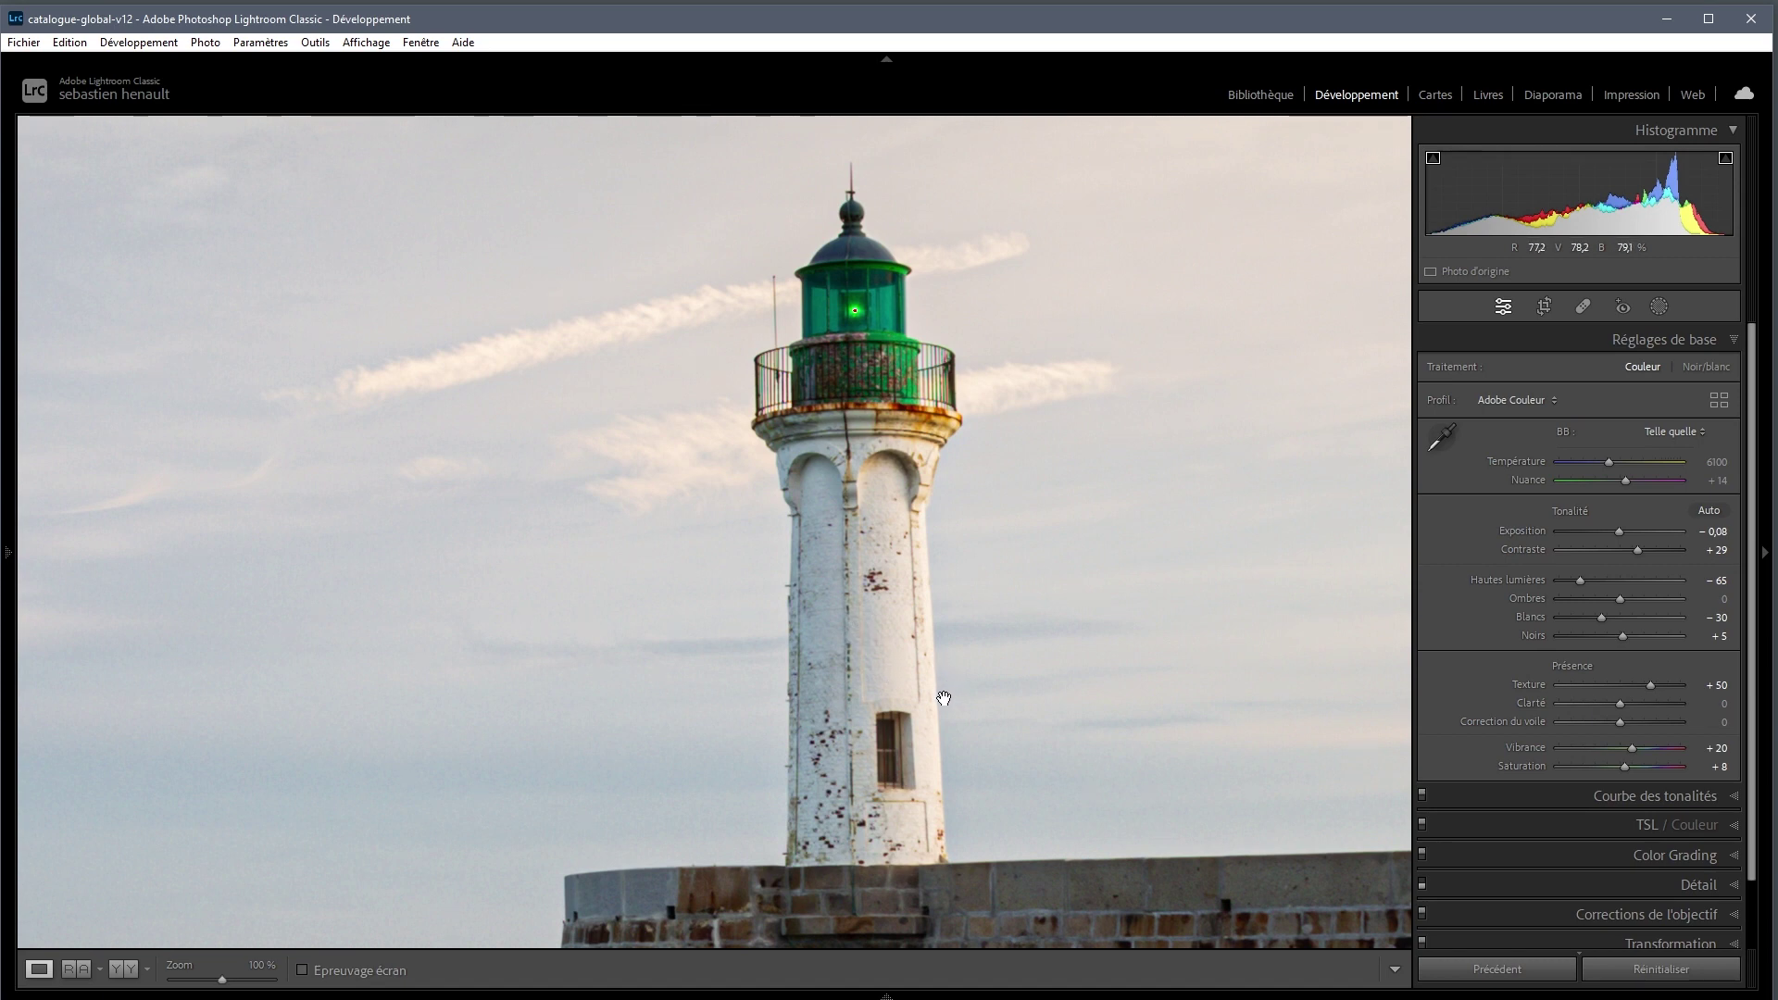
pyautogui.moveTo(900, 689); pyautogui.dragTo(886, 625)
pyautogui.moveTo(972, 782); pyautogui.dragTo(921, 515)
pyautogui.moveTo(920, 623); pyautogui.dragTo(889, 472)
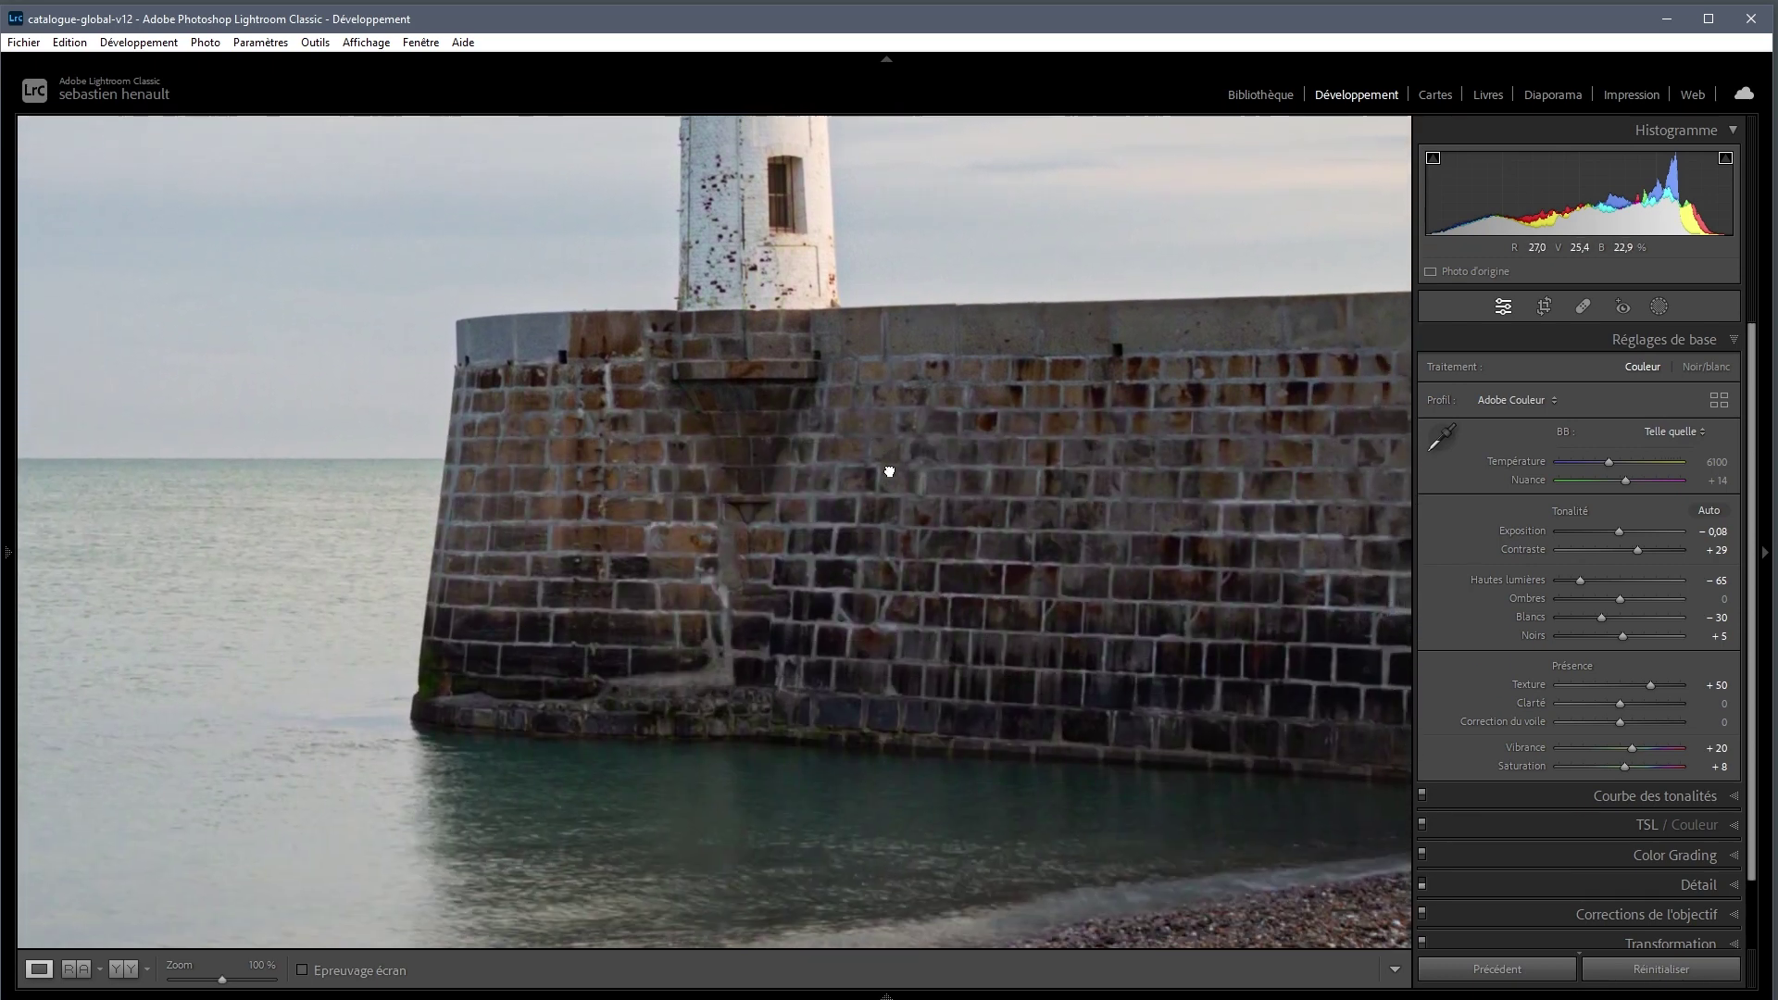
pyautogui.moveTo(1067, 626); pyautogui.dragTo(1118, 840)
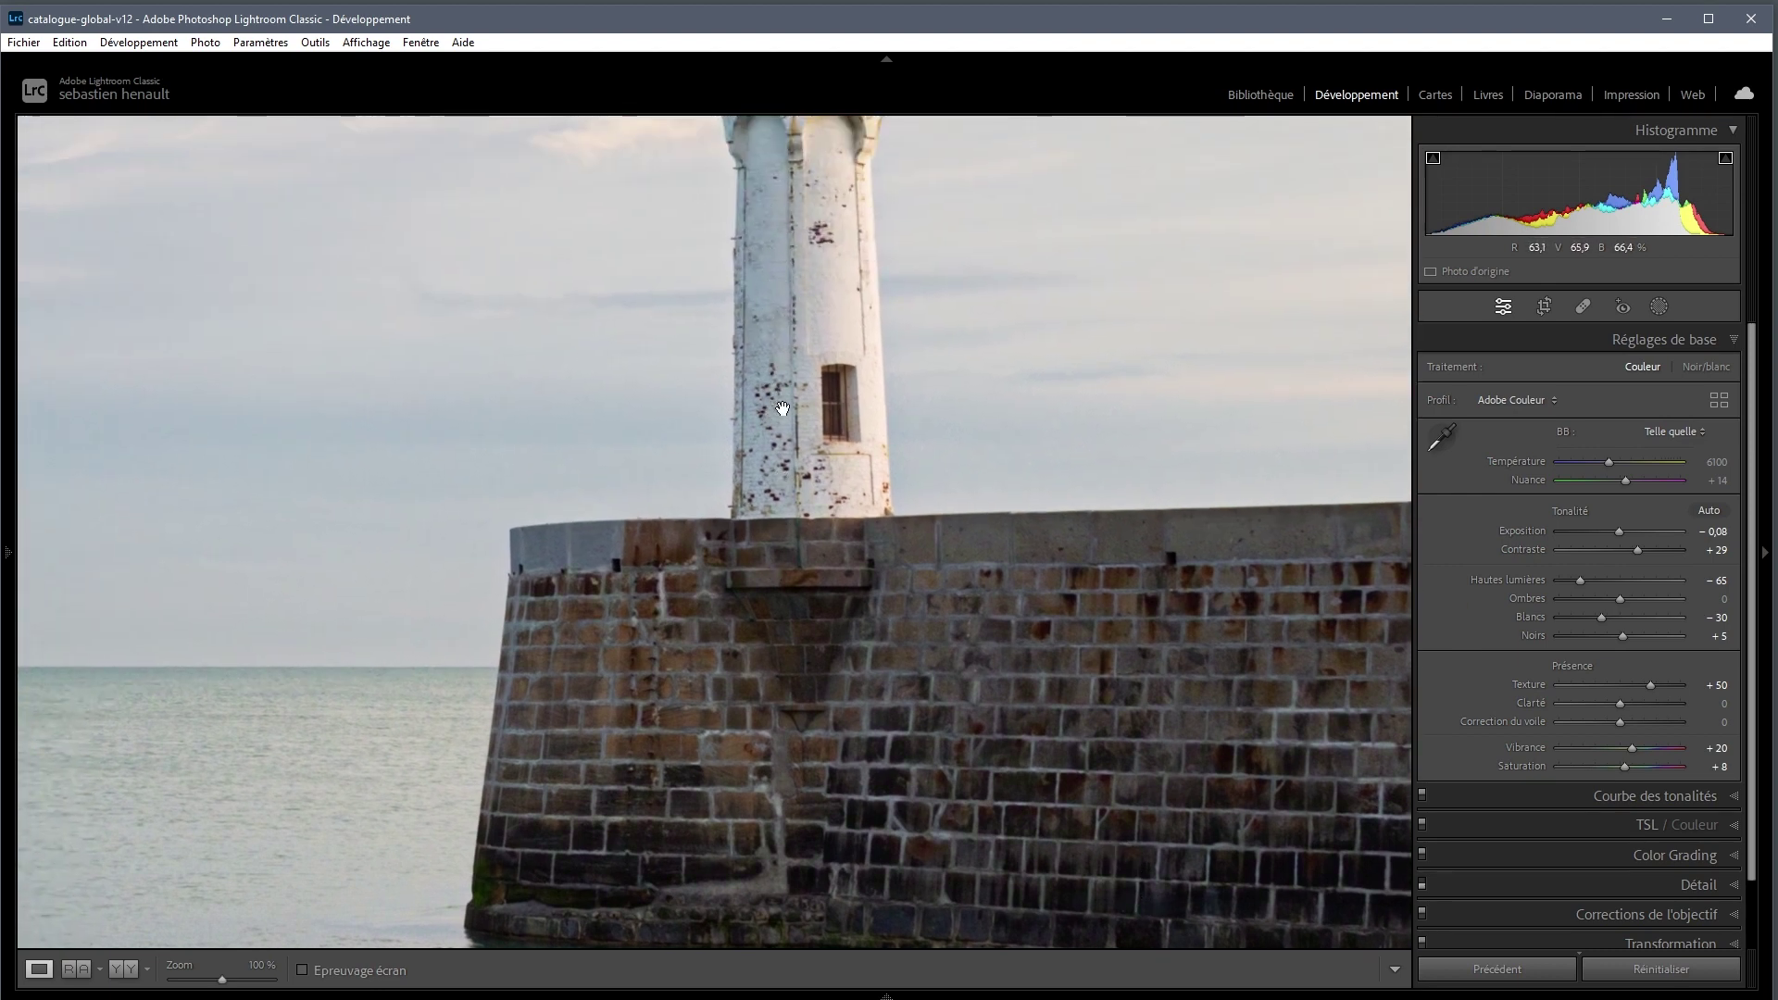
pyautogui.moveTo(801, 370); pyautogui.dragTo(900, 612)
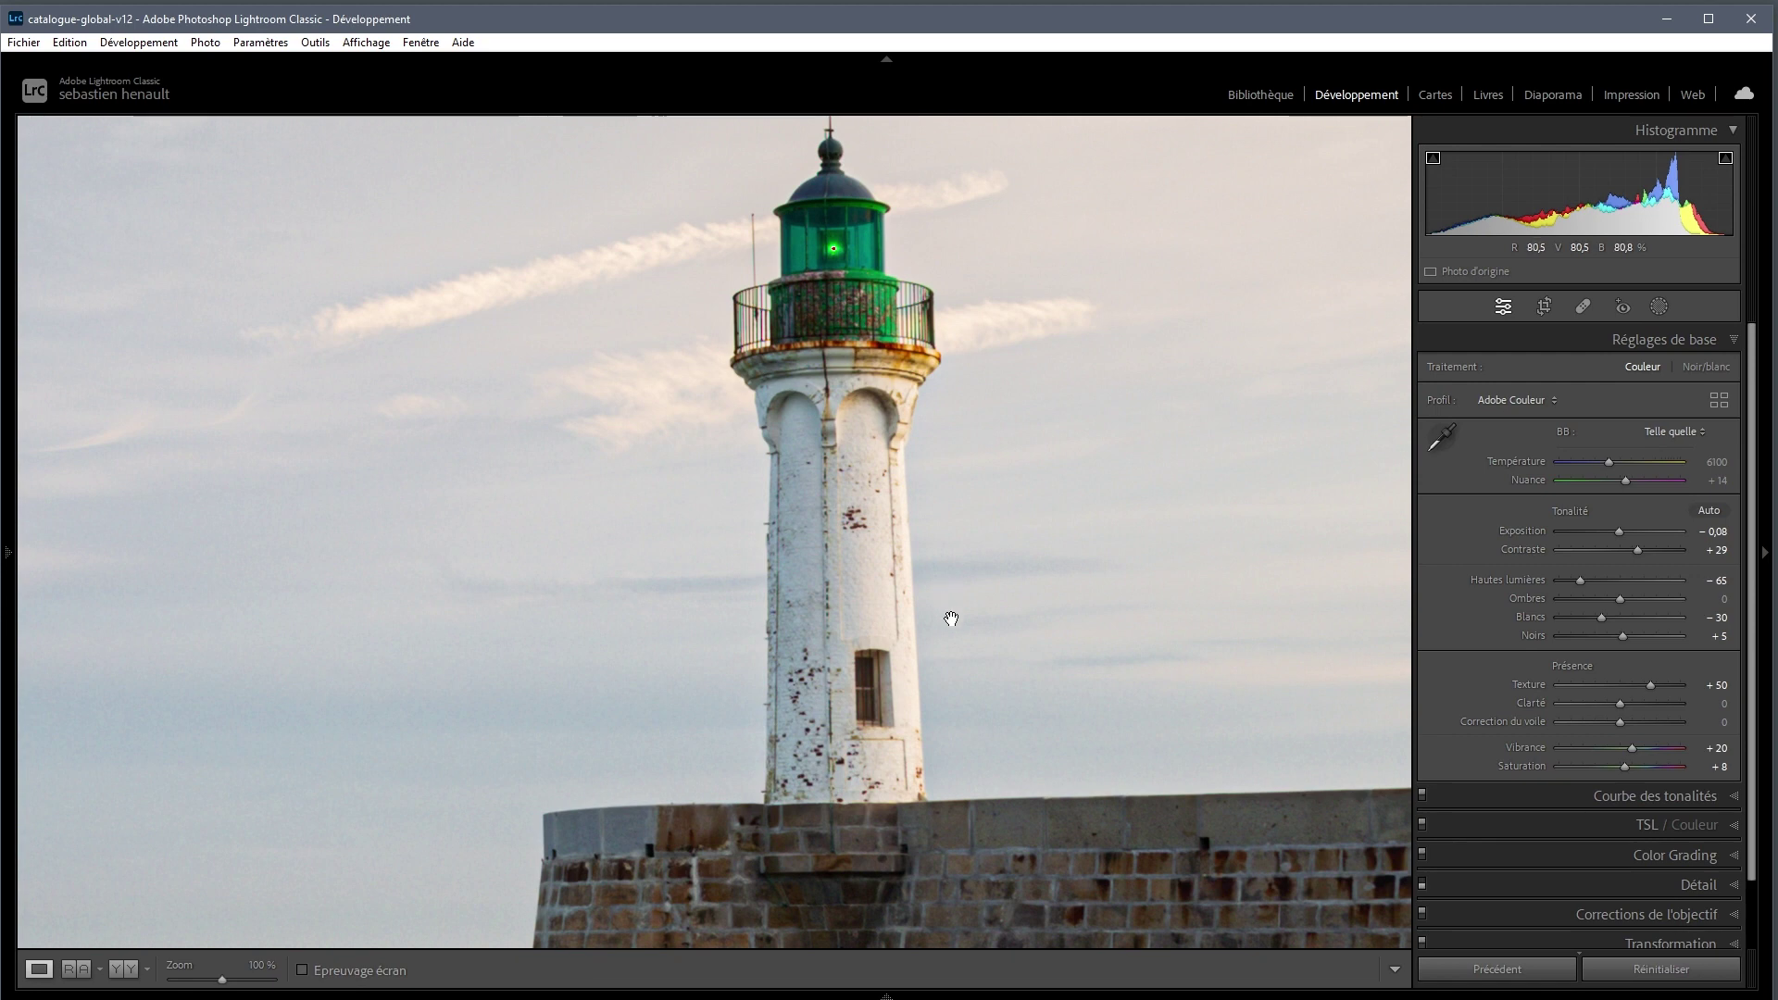
# - Turn on the Détail adjustments for the lighthouse photo and check their small preview
pyautogui.click(1612, 886)
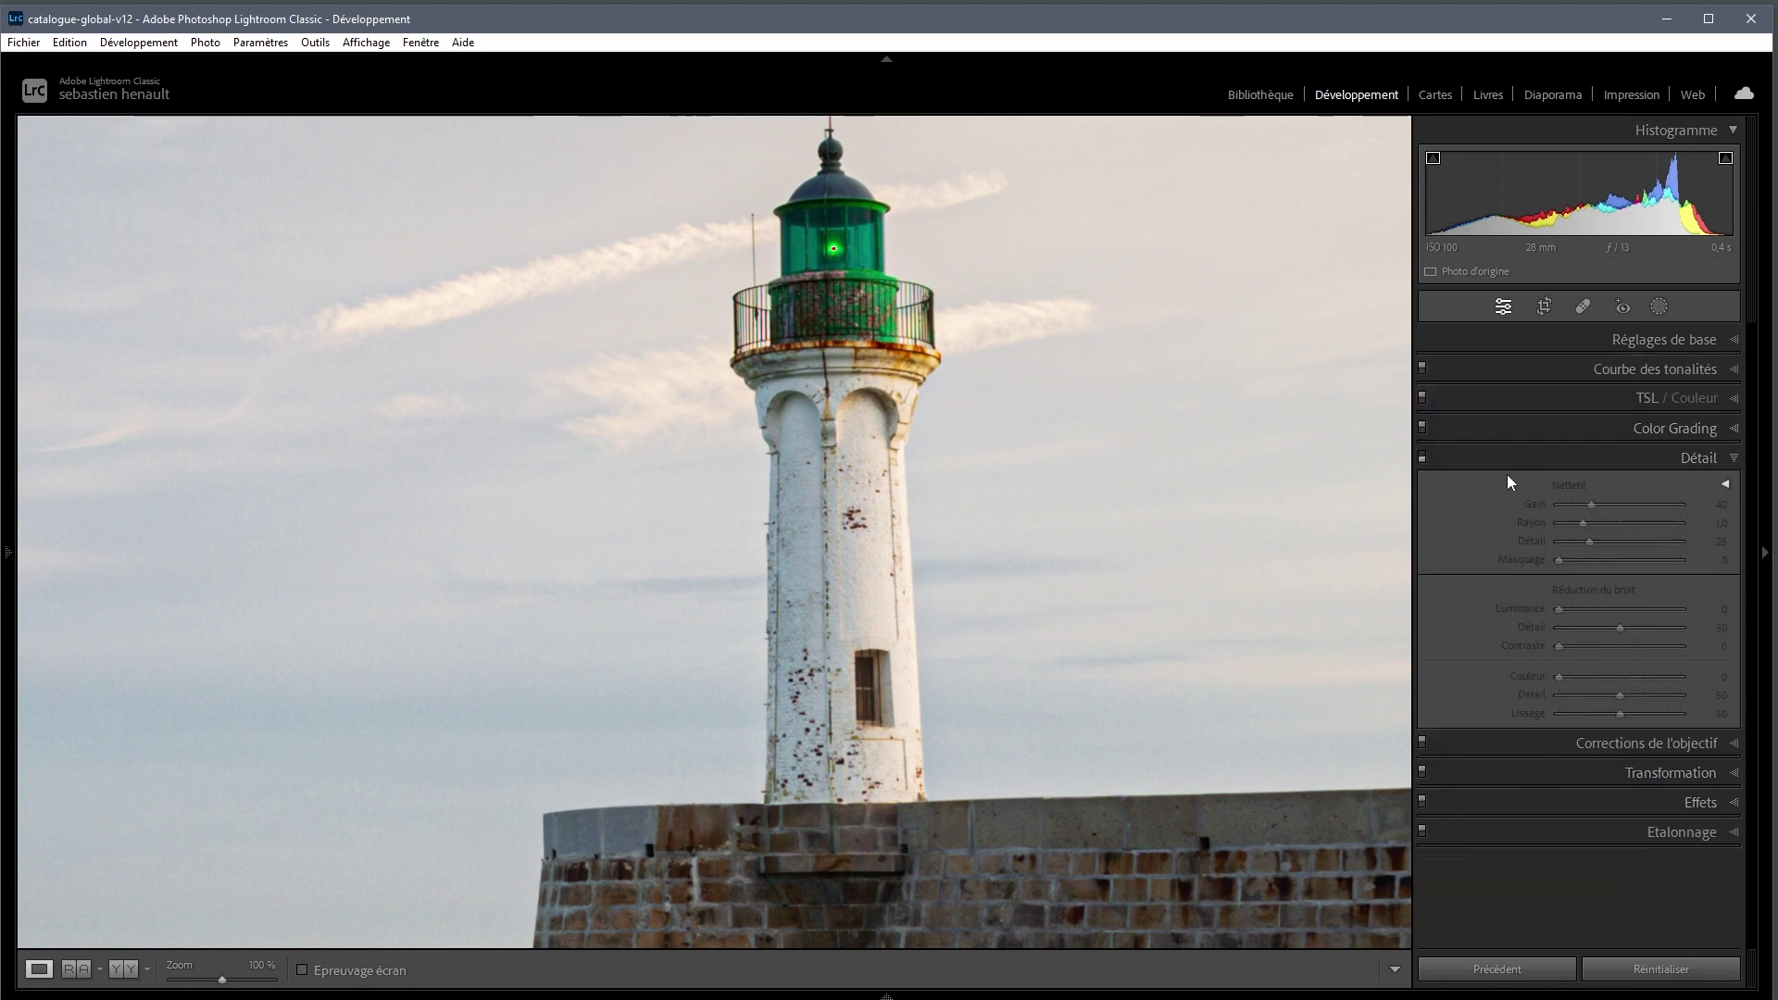
pyautogui.click(1421, 457)
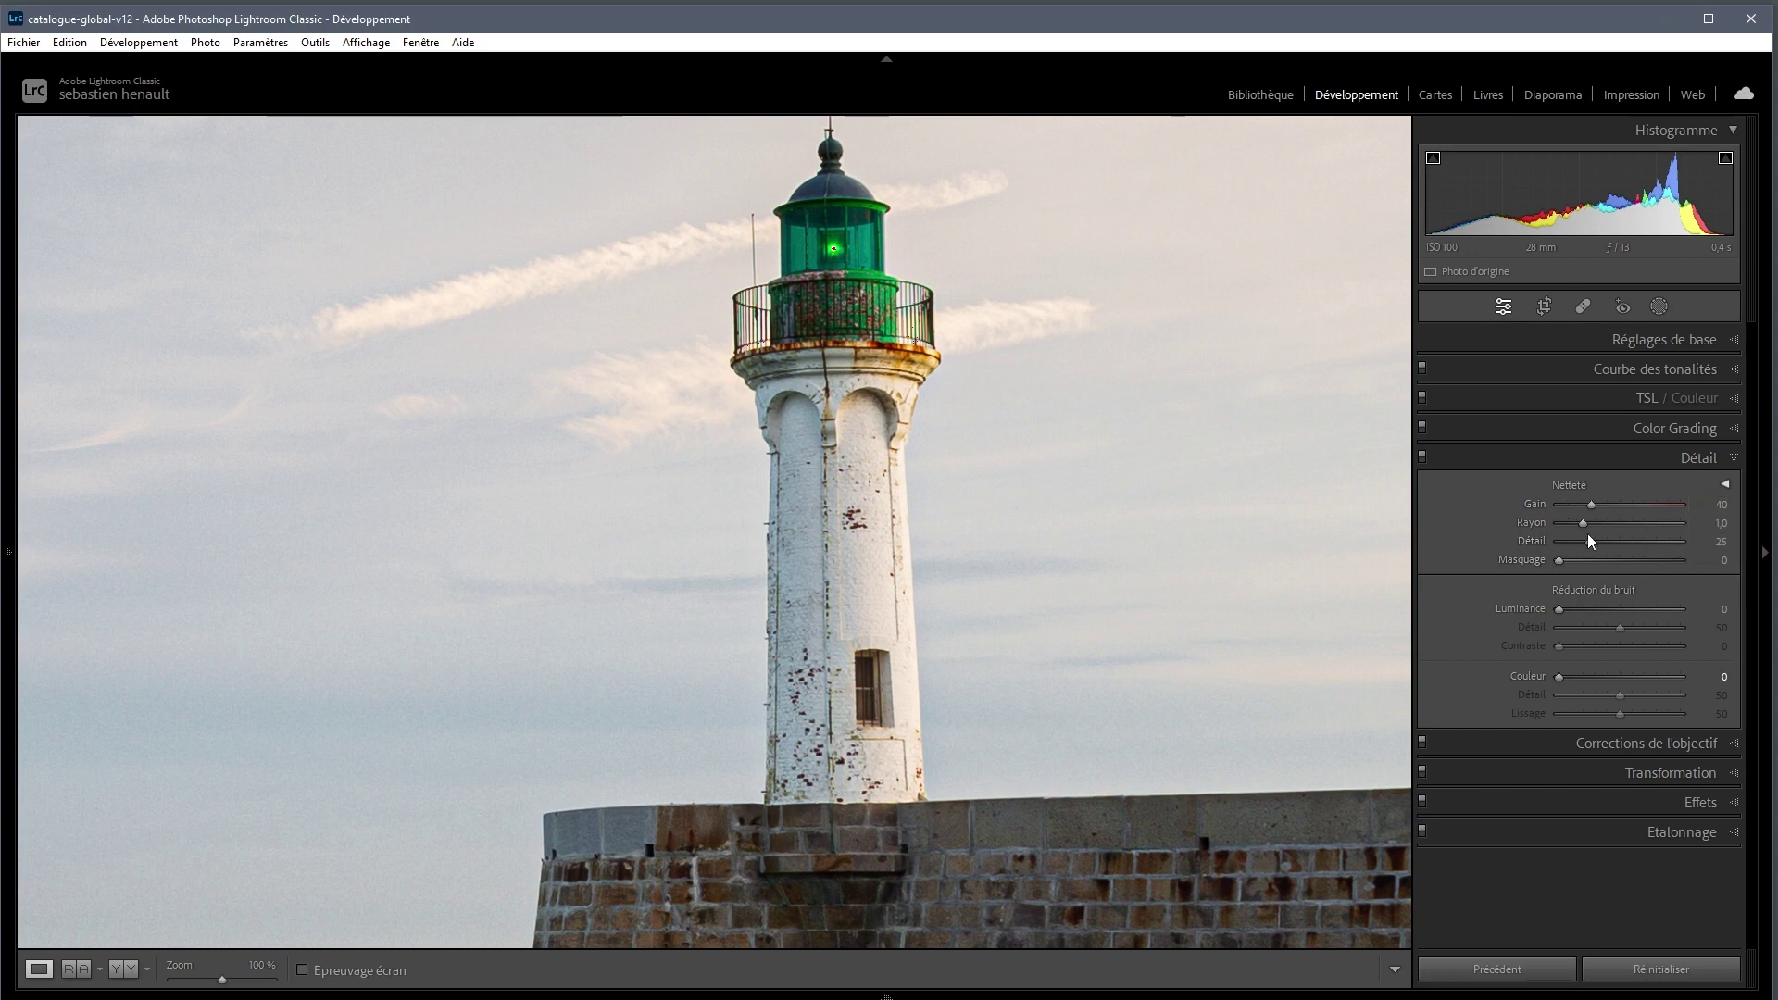
pyautogui.click(1726, 482)
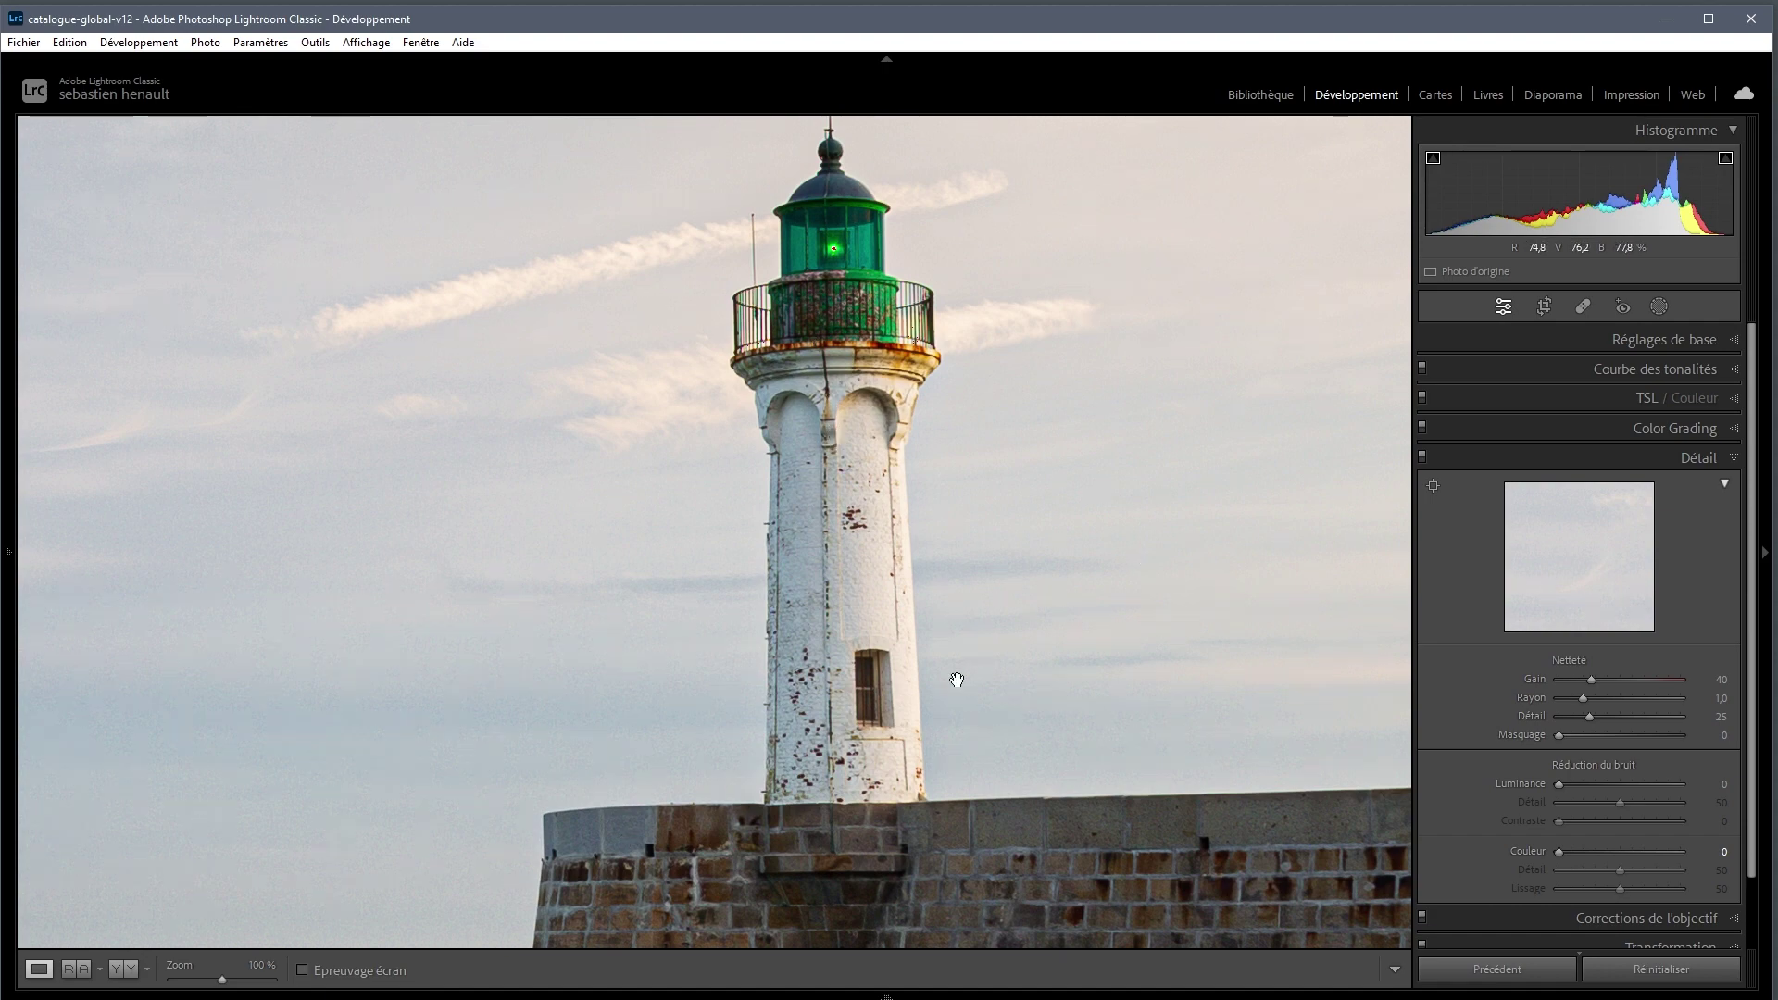
pyautogui.click(1725, 485)
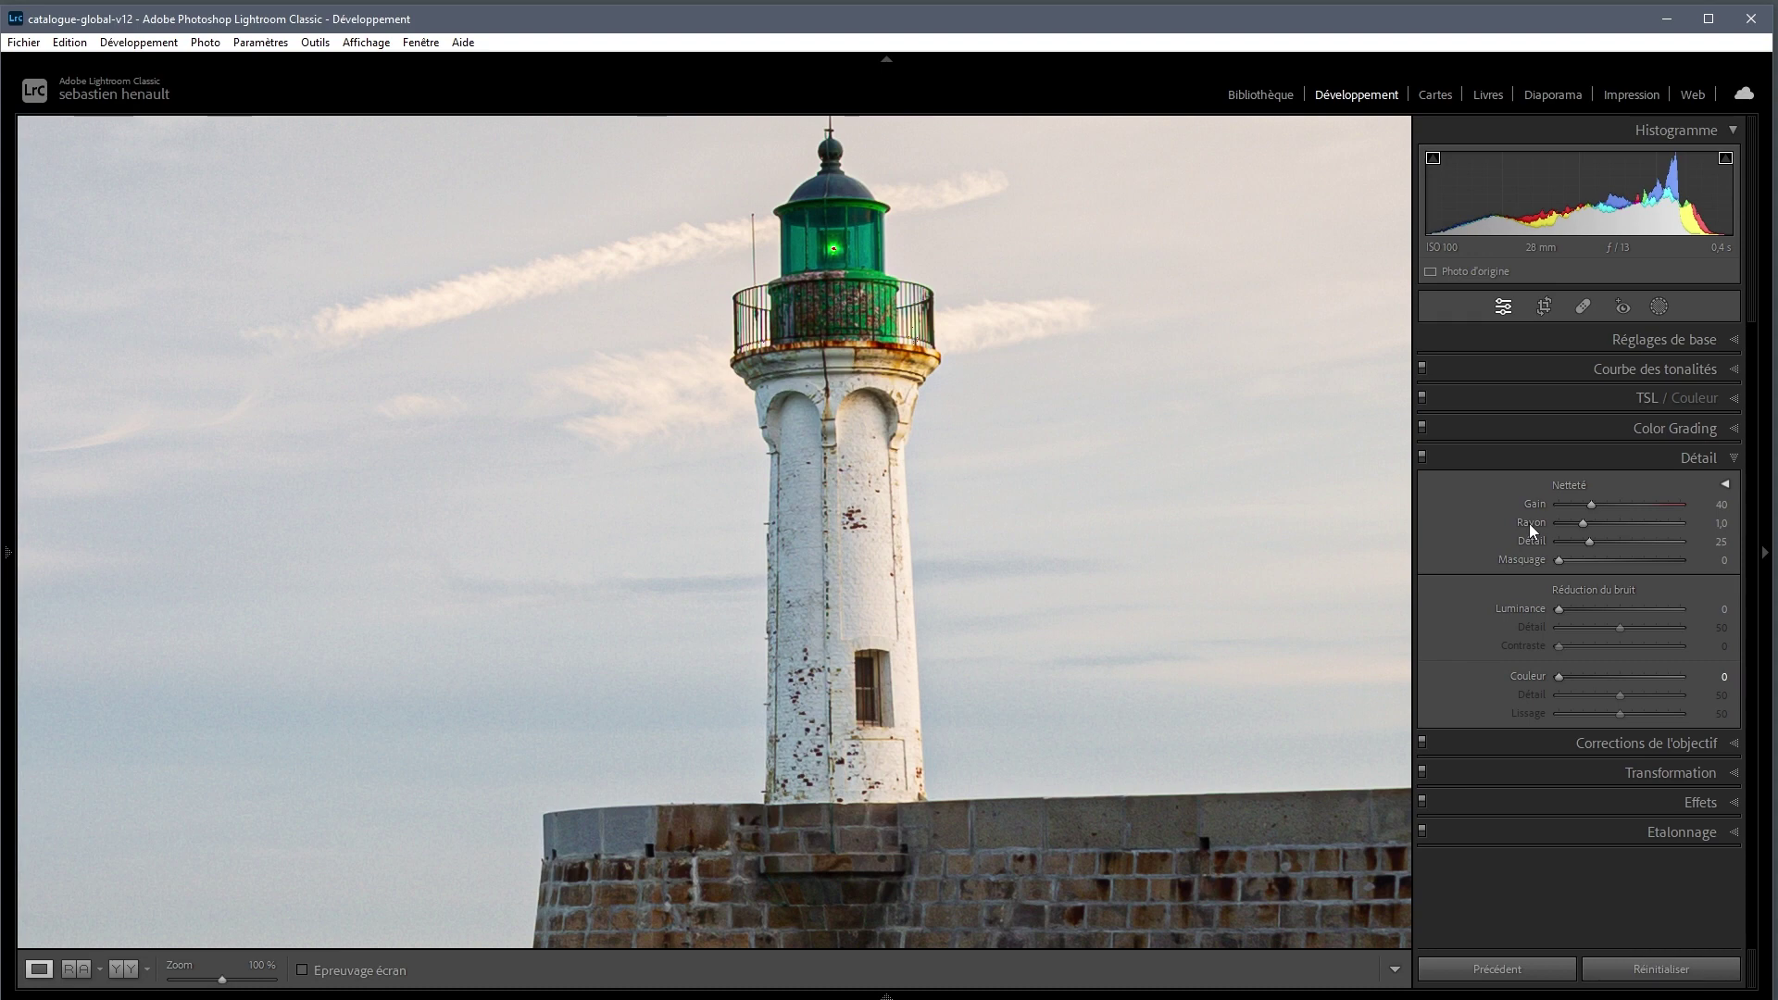
# - Set the sharpening Gain to 36 using the greyscale preview, and try a Rayon of 2,2 before restoring its default
pyautogui.keyDown('alt'); pyautogui.click(1589, 506); pyautogui.keyUp('alt')
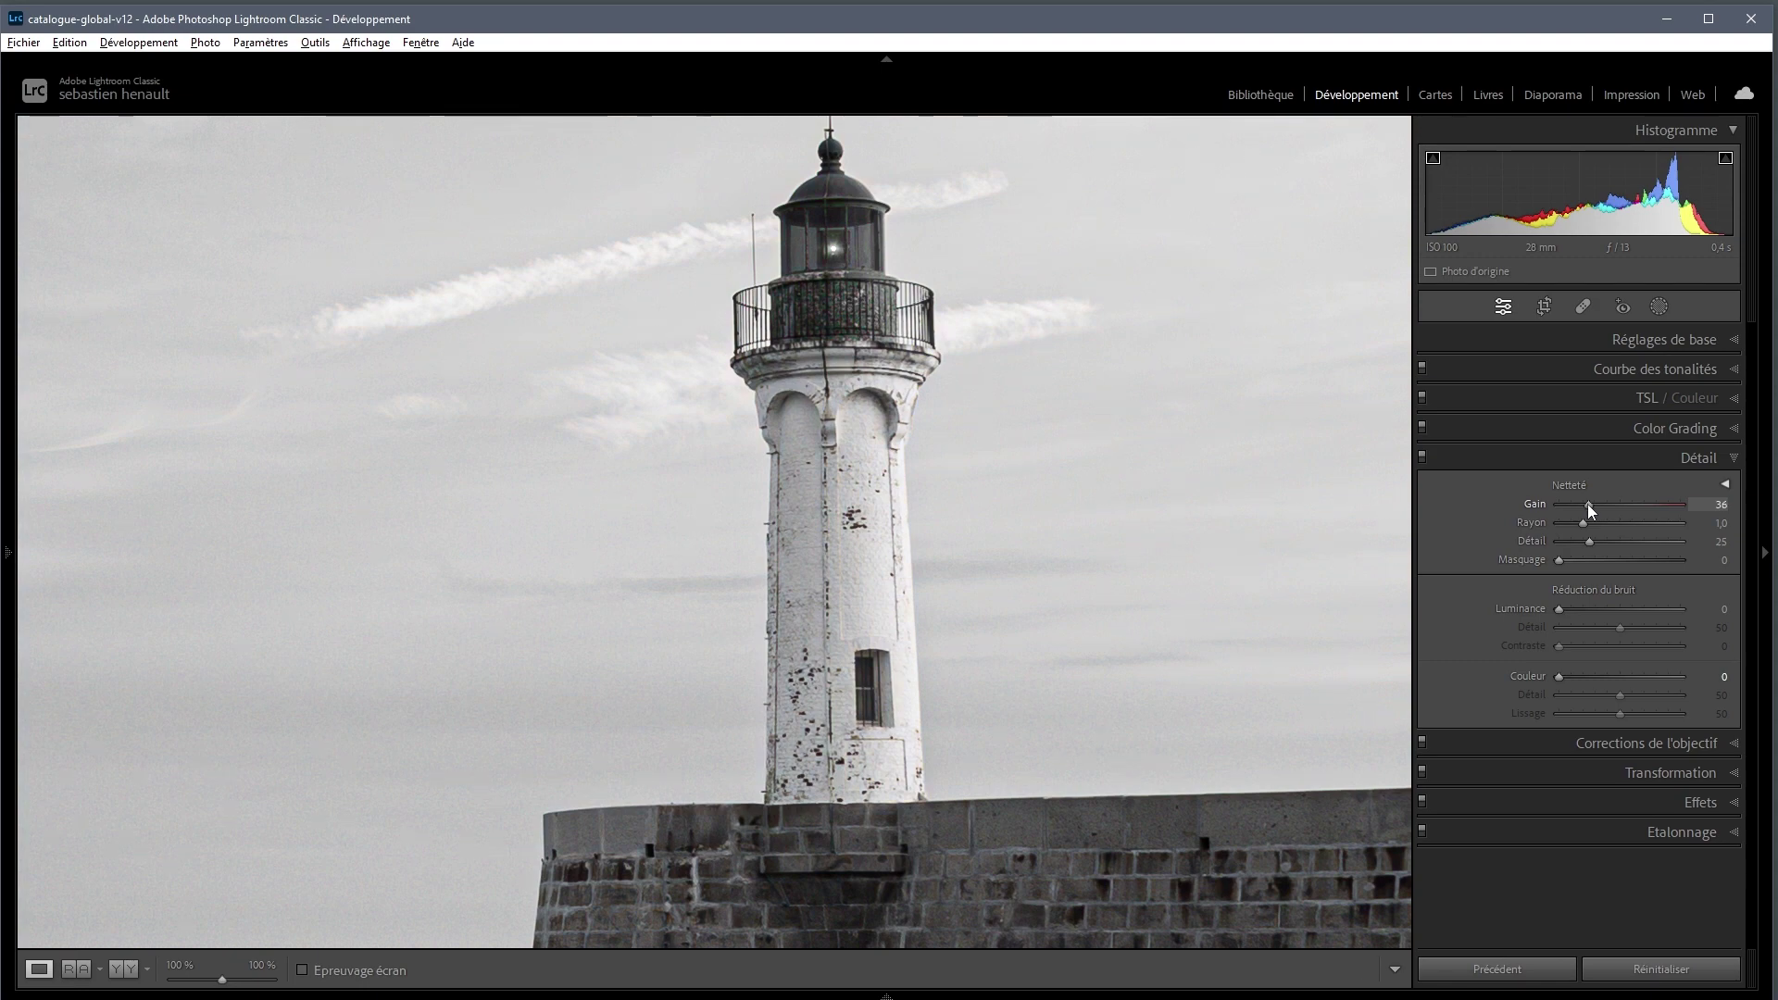
pyautogui.moveTo(1587, 504); pyautogui.dragTo(1587, 503)
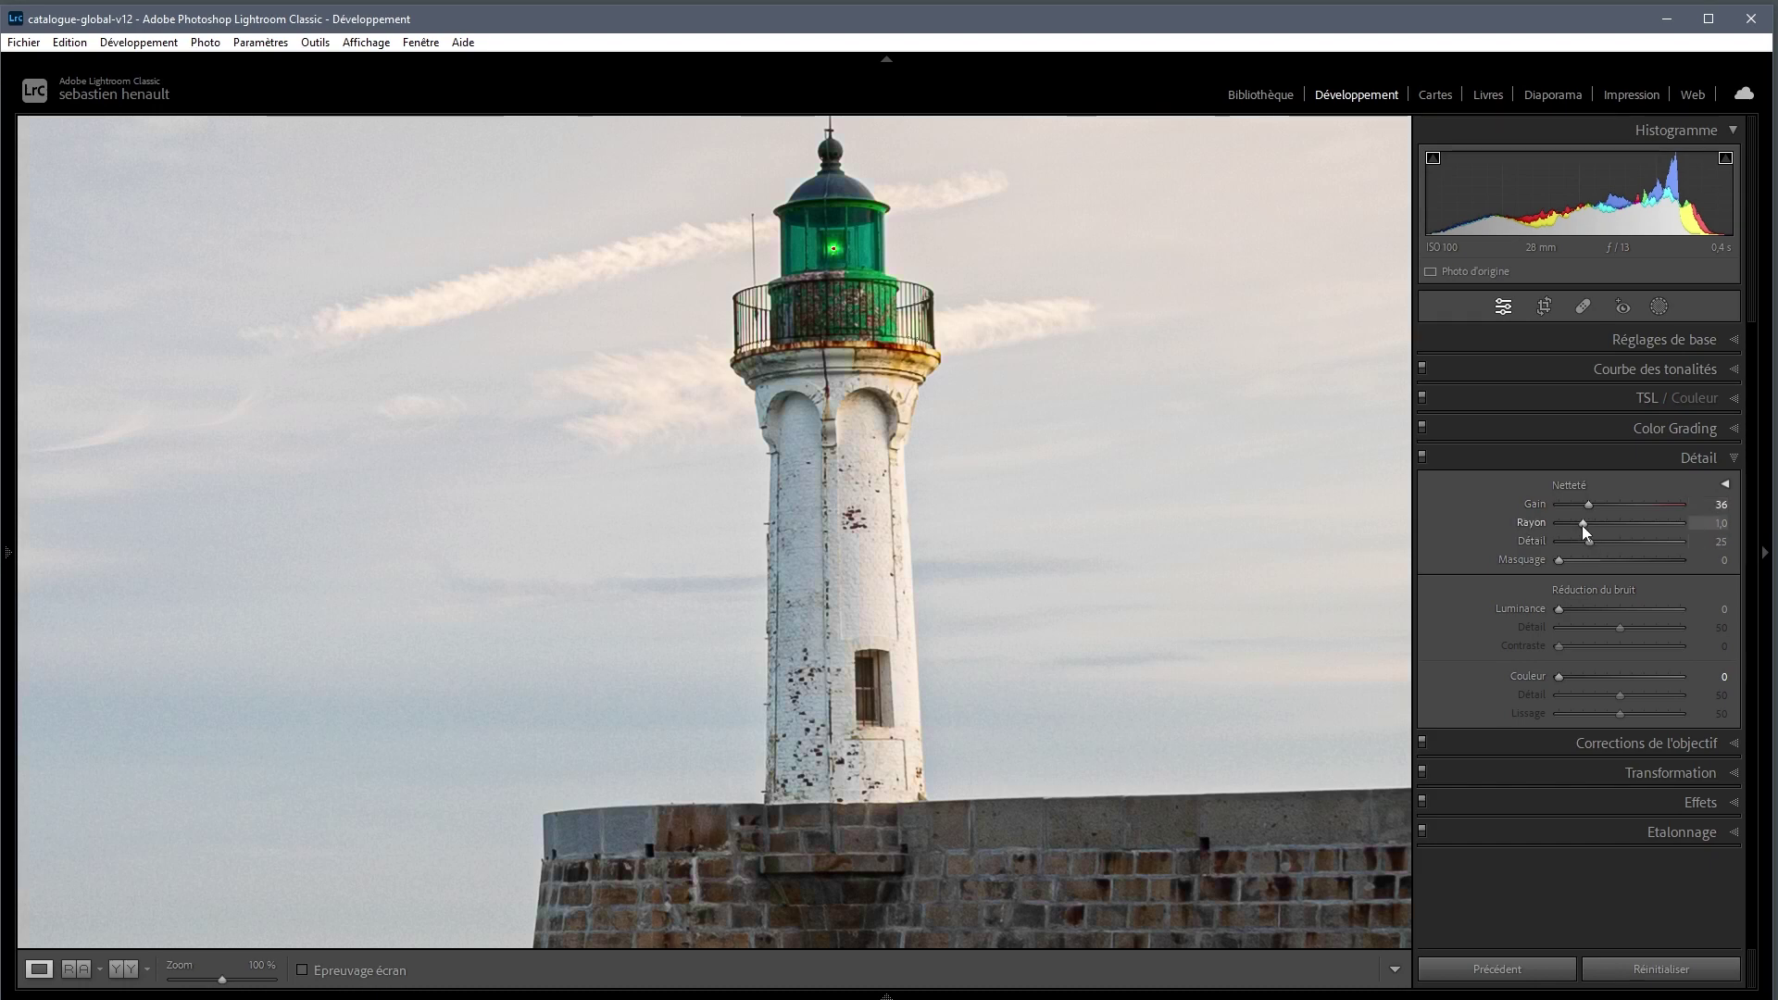
pyautogui.moveTo(1582, 525); pyautogui.dragTo(1581, 525)
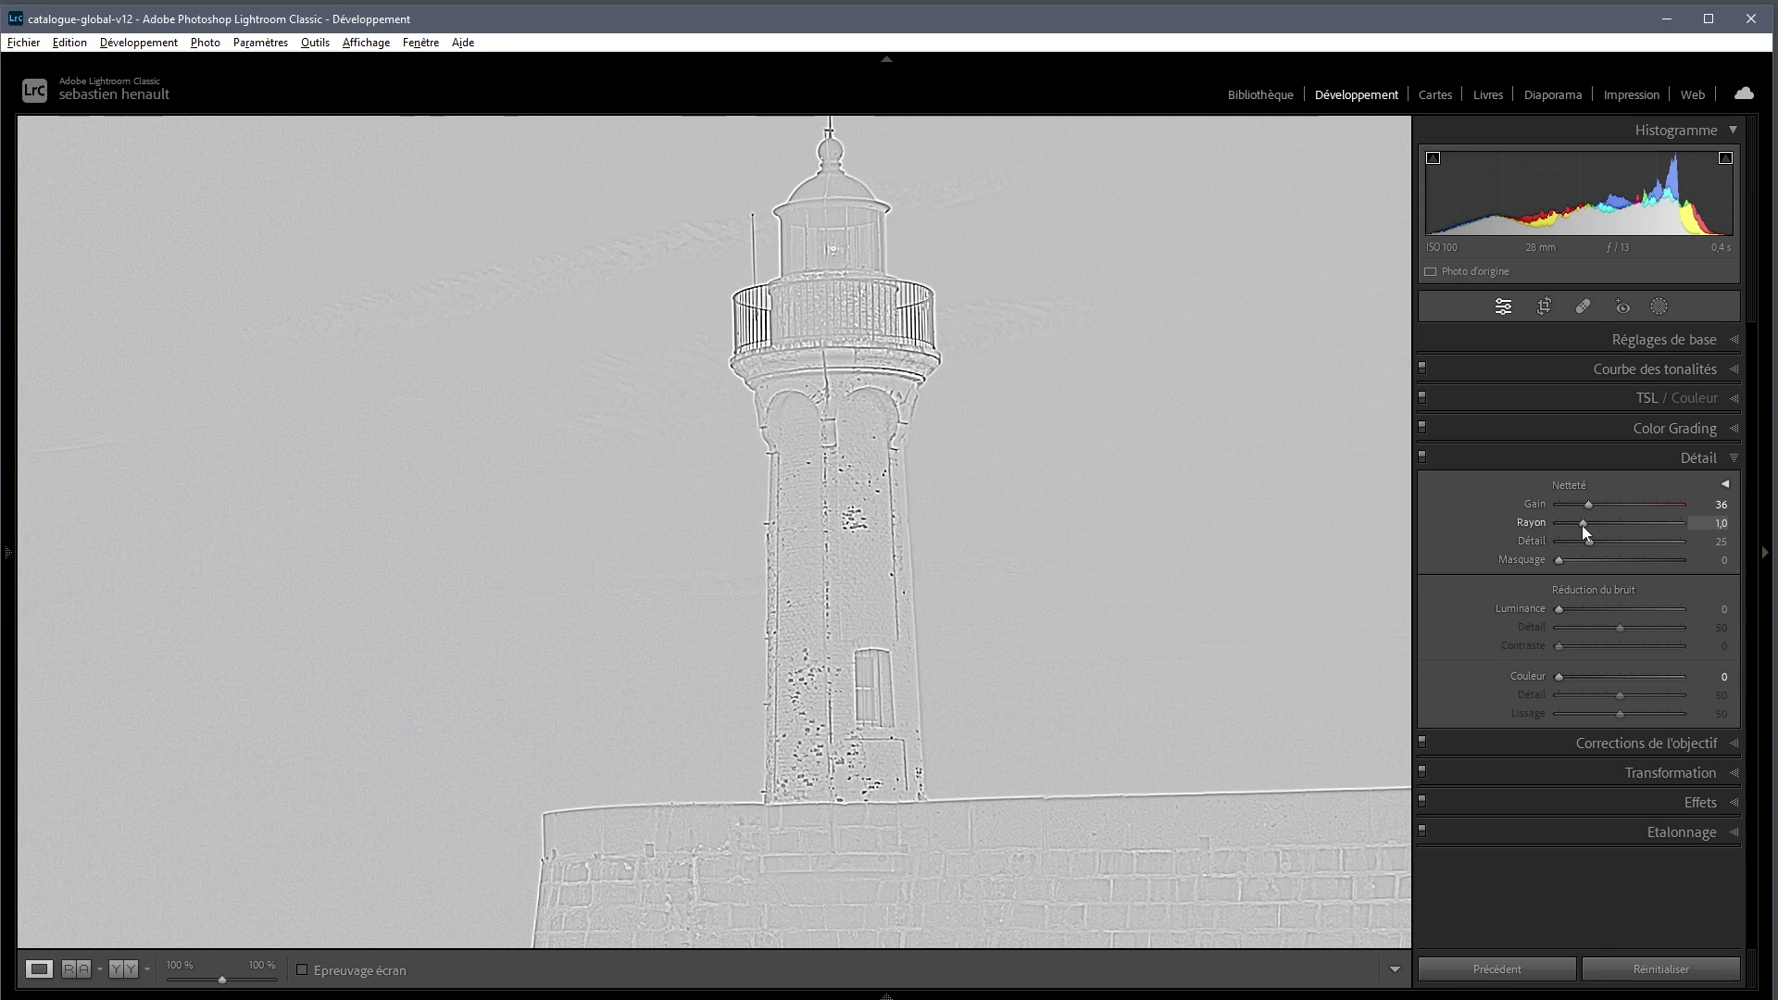
pyautogui.moveTo(1581, 525); pyautogui.dragTo(1637, 524)
pyautogui.doubleClick(1638, 524)
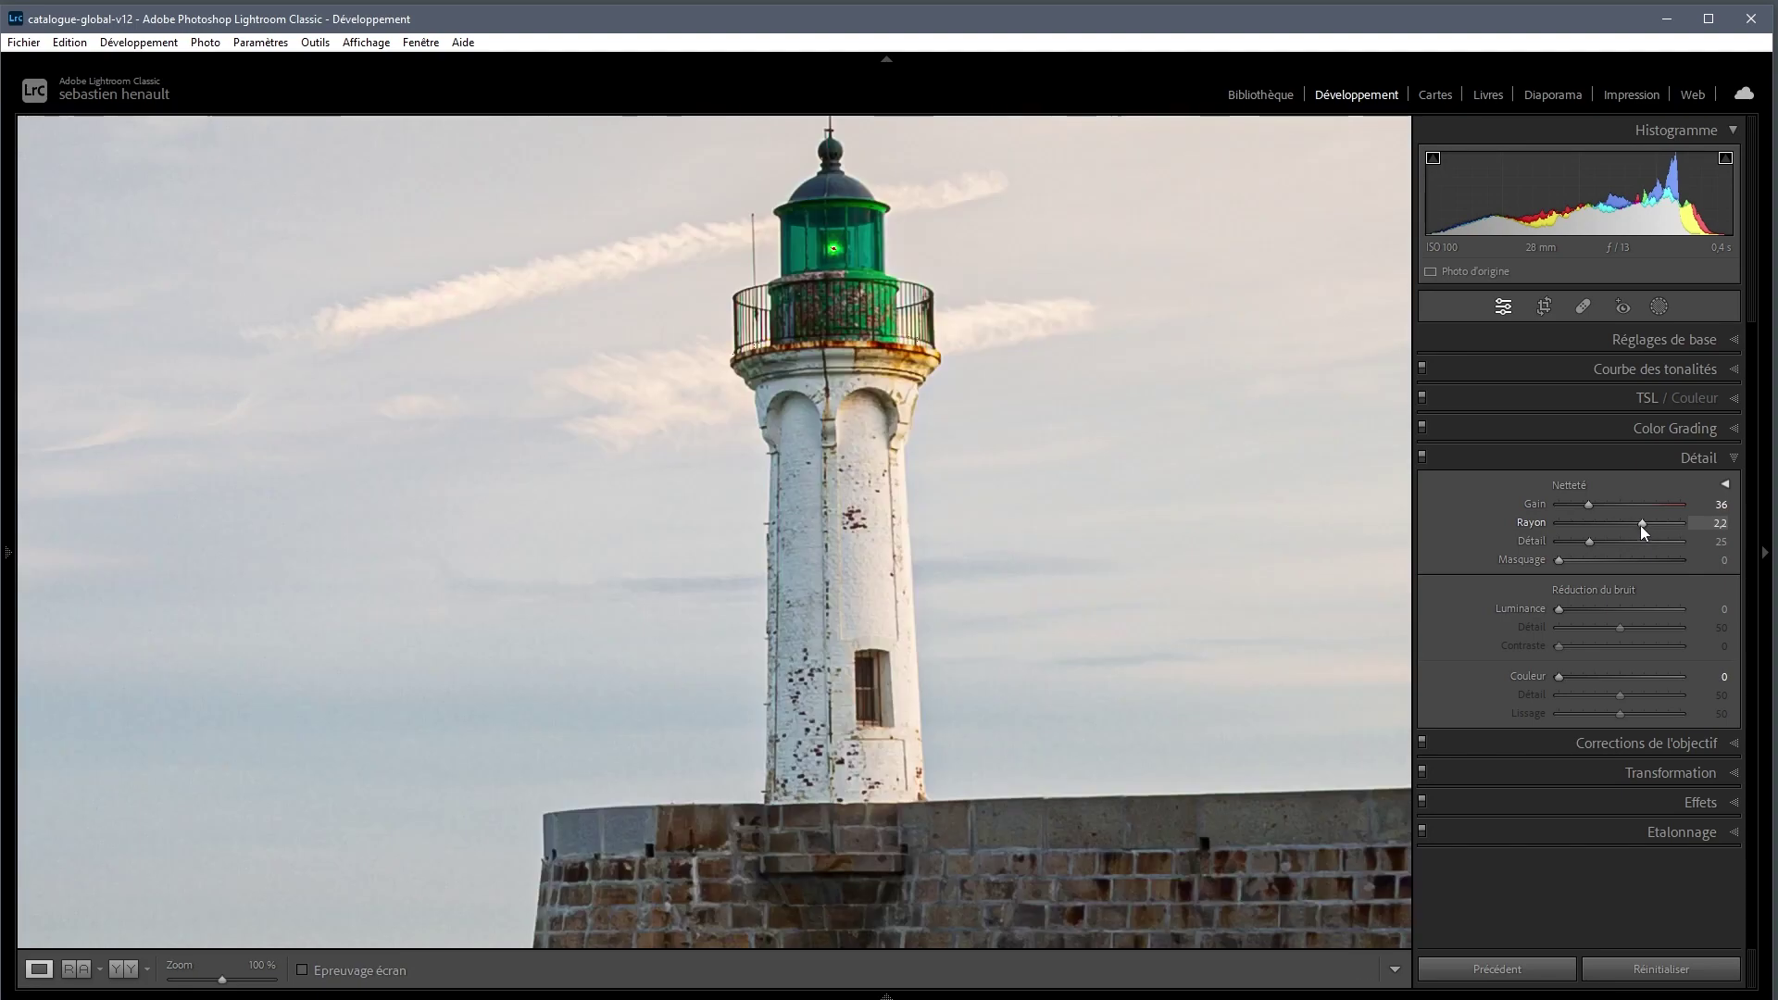
# - Preview the sharpening Détail from 0 up to high values using the edge preview, and restore its default
pyautogui.keyDown('alt'); pyautogui.click(1587, 540); pyautogui.keyUp('alt')
pyautogui.moveTo(1587, 540); pyautogui.dragTo(1540, 541)
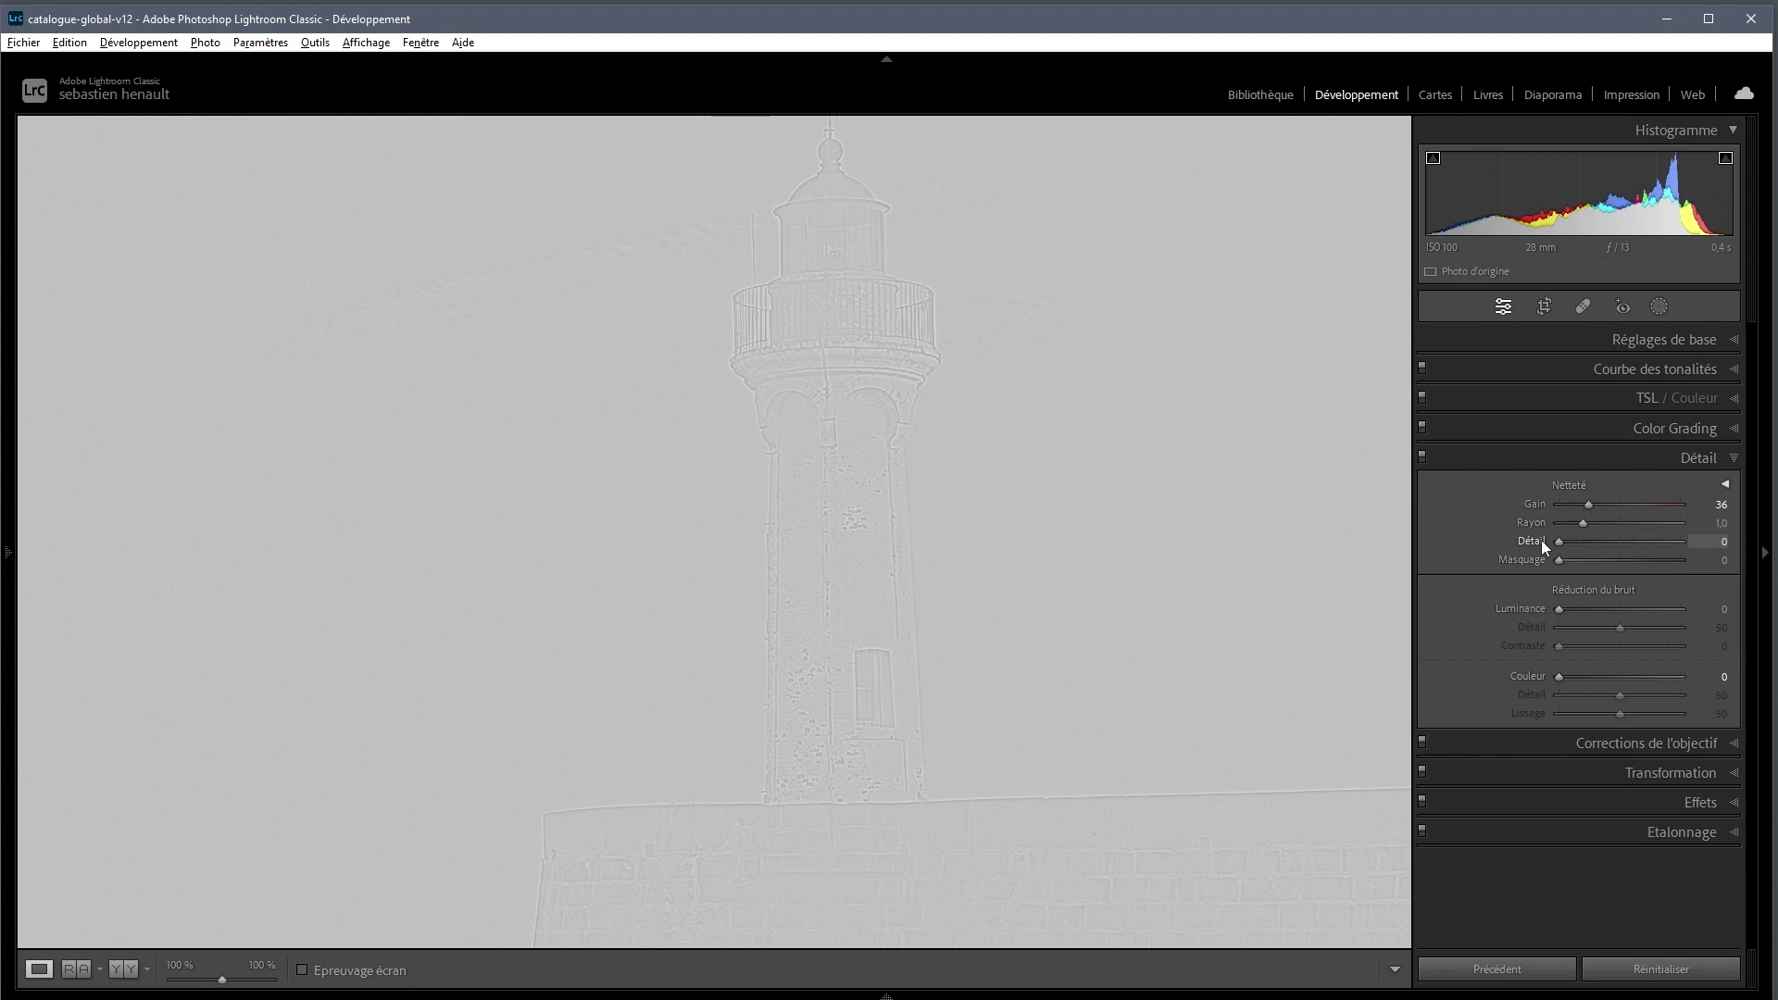
pyautogui.moveTo(1541, 541); pyautogui.dragTo(1664, 546)
pyautogui.moveTo(1634, 553); pyautogui.dragTo(1633, 553)
pyautogui.doubleClick(1633, 545)
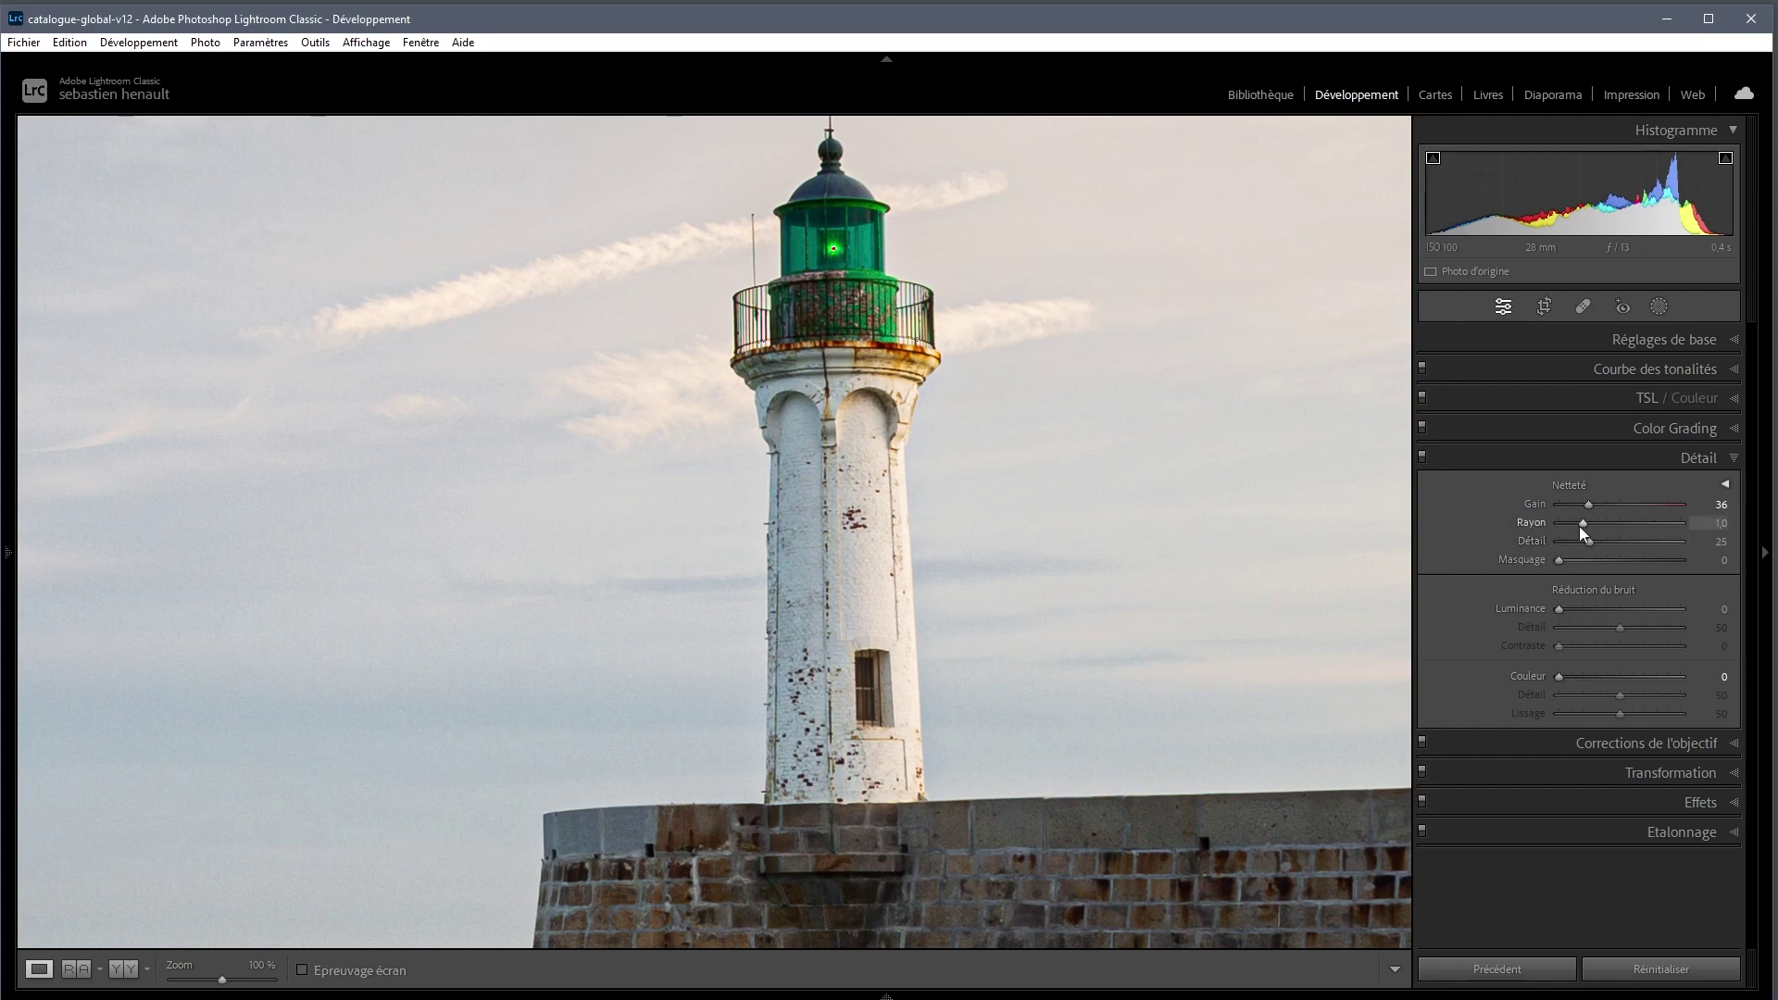
# - Set the sharpening to Gain 50, Rayon 0,5 and Détail 100
pyautogui.moveTo(1580, 522); pyautogui.dragTo(1537, 525)
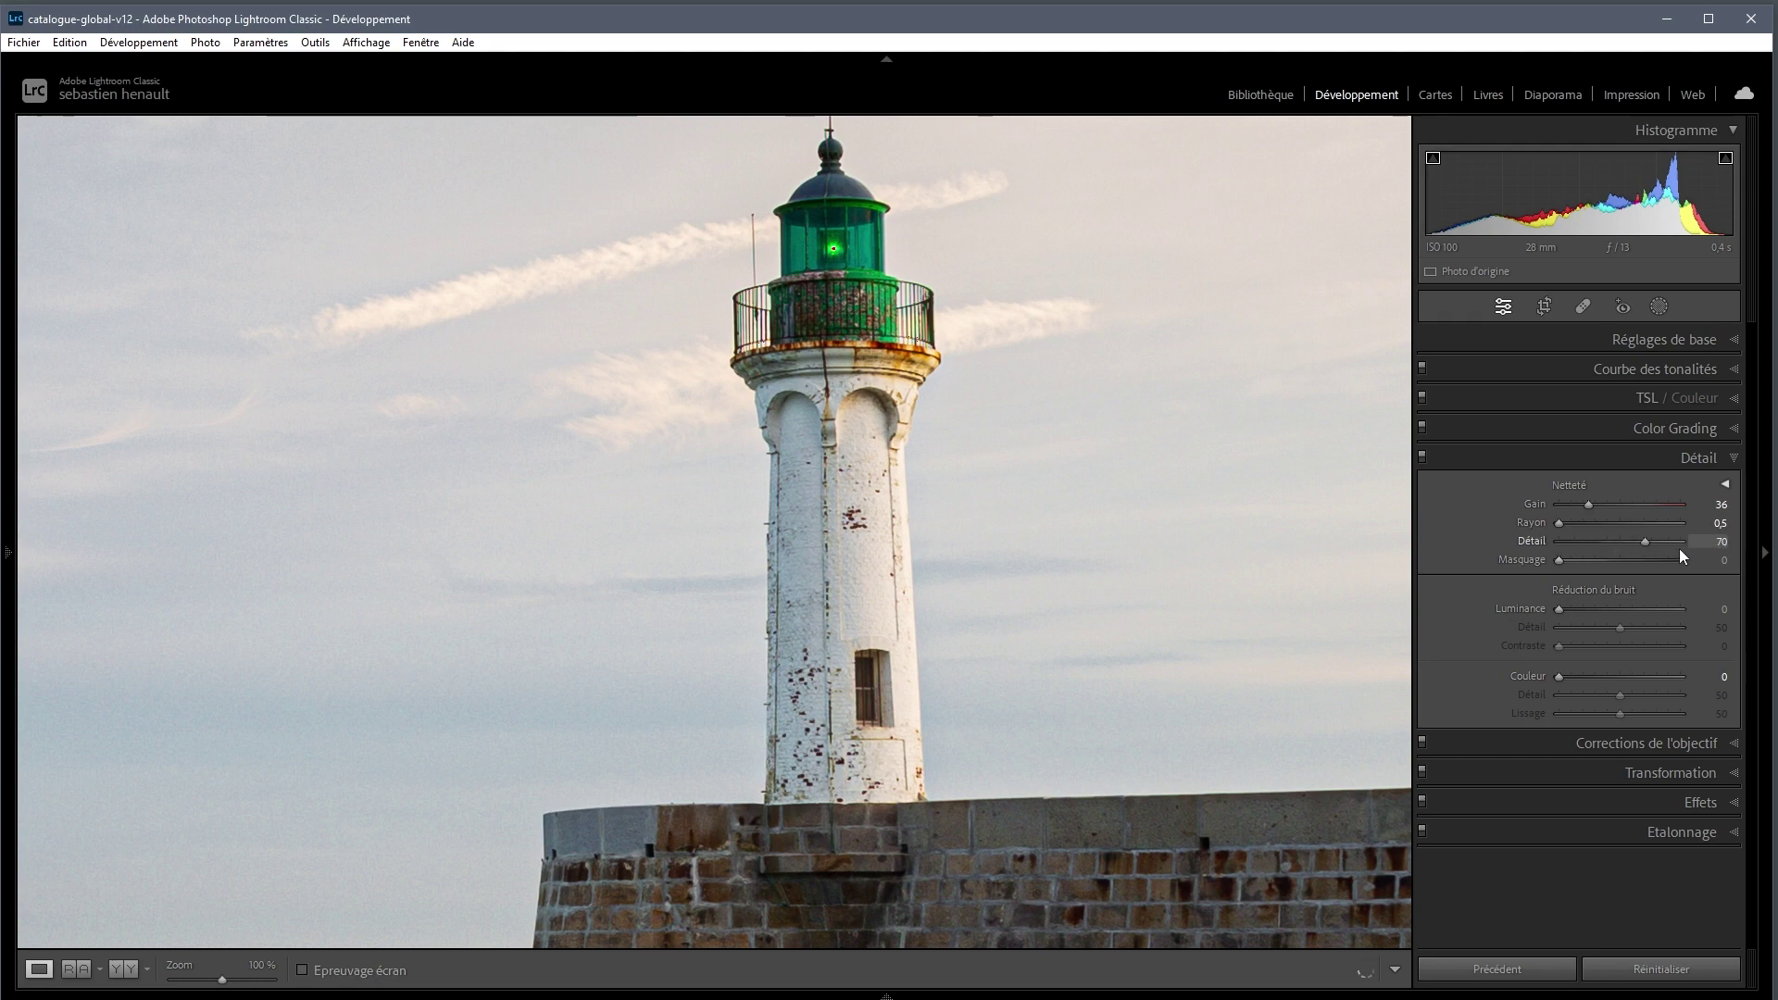
pyautogui.moveTo(1680, 549); pyautogui.dragTo(1702, 550)
pyautogui.moveTo(1587, 503); pyautogui.dragTo(1590, 504)
pyautogui.moveTo(1599, 503); pyautogui.dragTo(1616, 503)
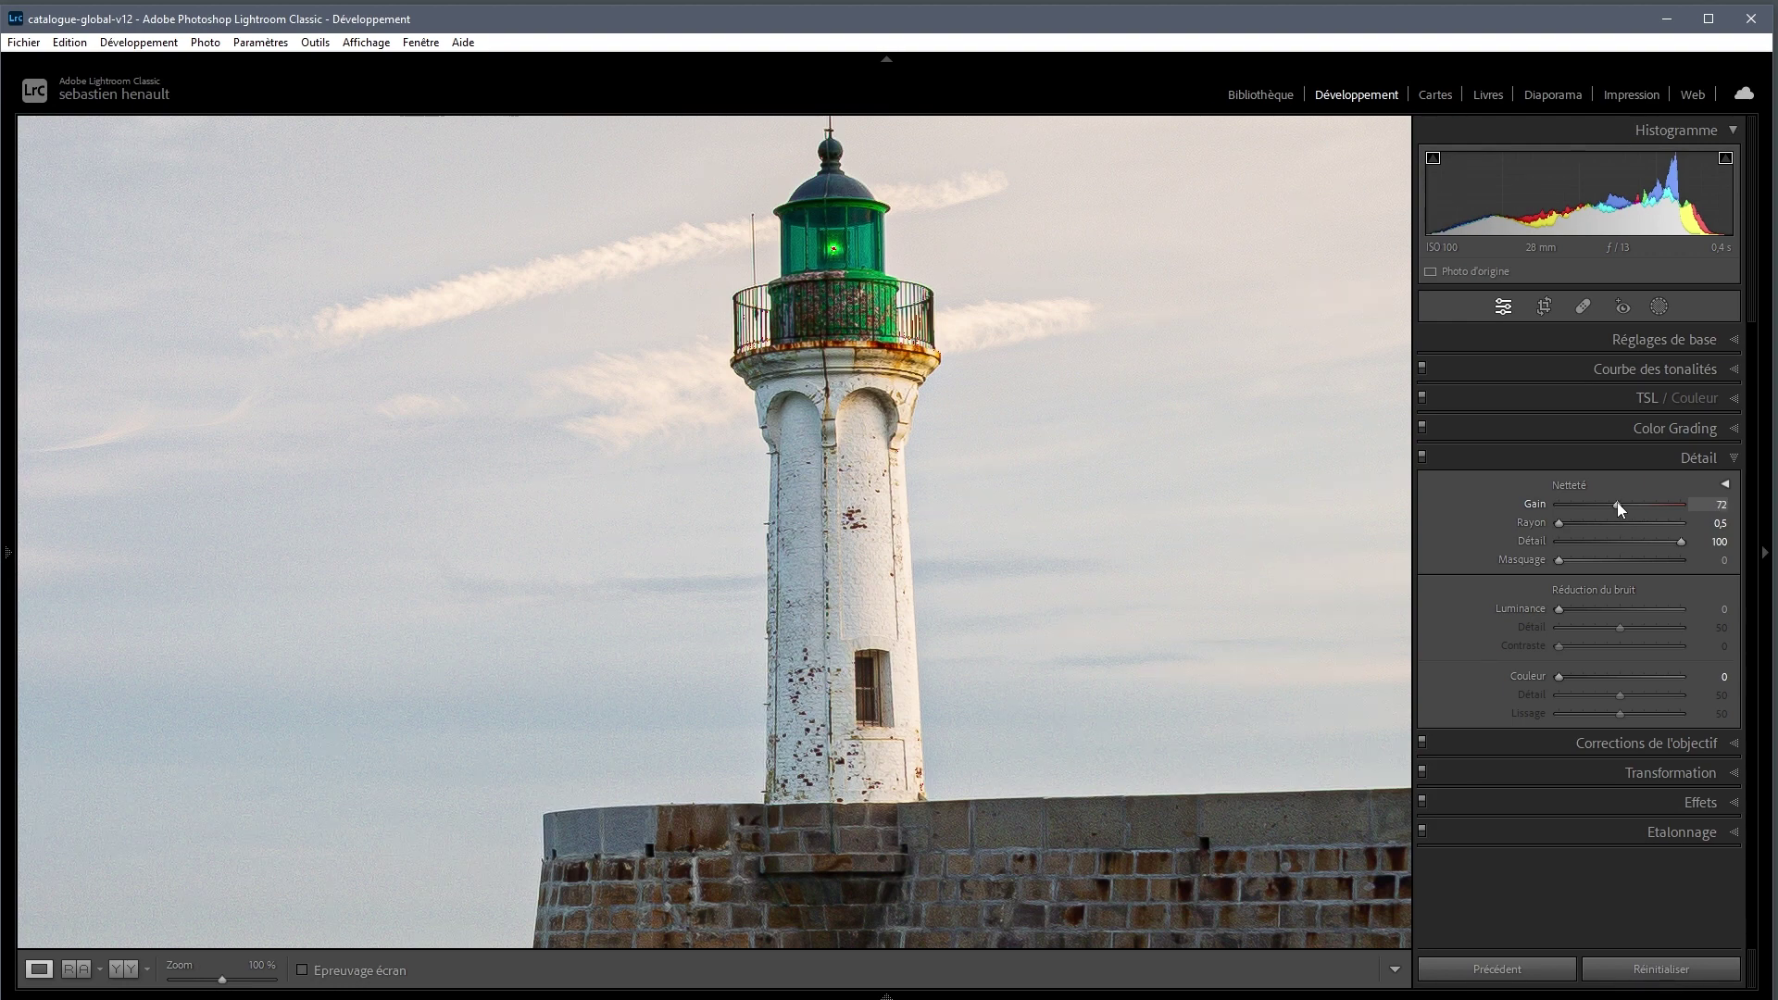
pyautogui.click(1717, 504)
pyautogui.write('50')
pyautogui.press('Return')
# - Set the sharpening Masquage to 38 using the black-and-white mask preview of the whole photo
pyautogui.click(793, 551)
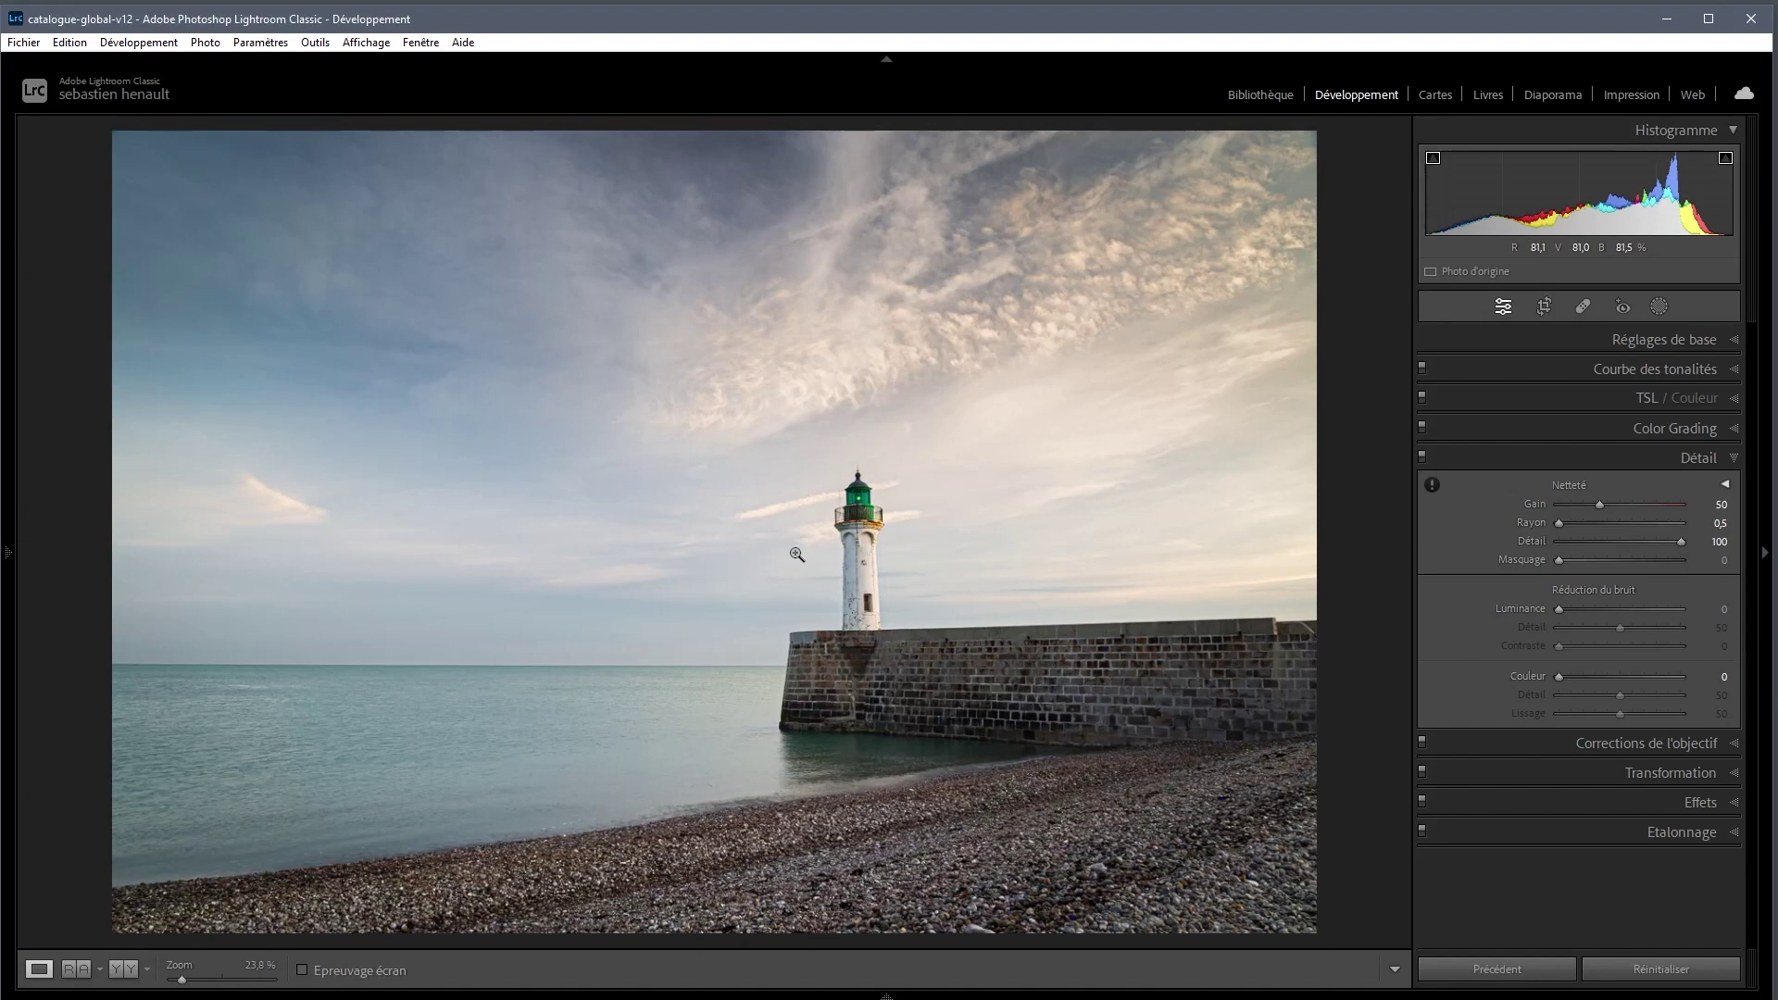
pyautogui.keyDown('alt'); pyautogui.click(1557, 559); pyautogui.keyUp('alt')
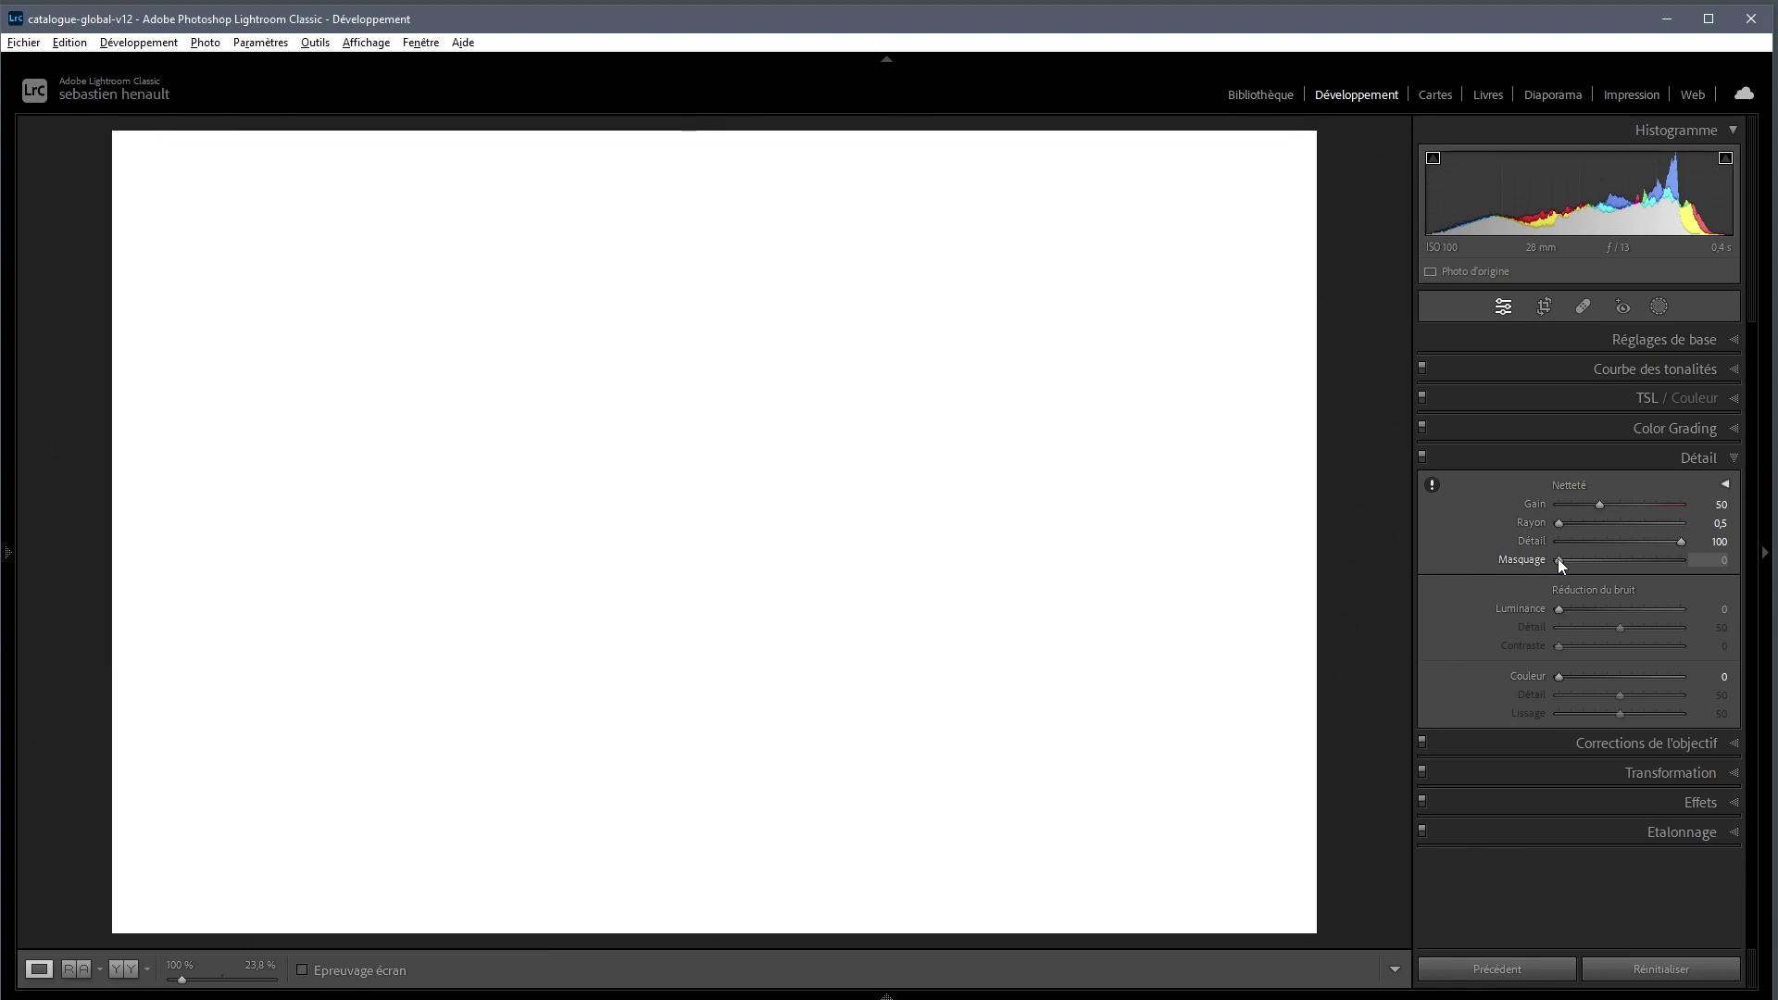
pyautogui.moveTo(1557, 558); pyautogui.dragTo(1568, 559)
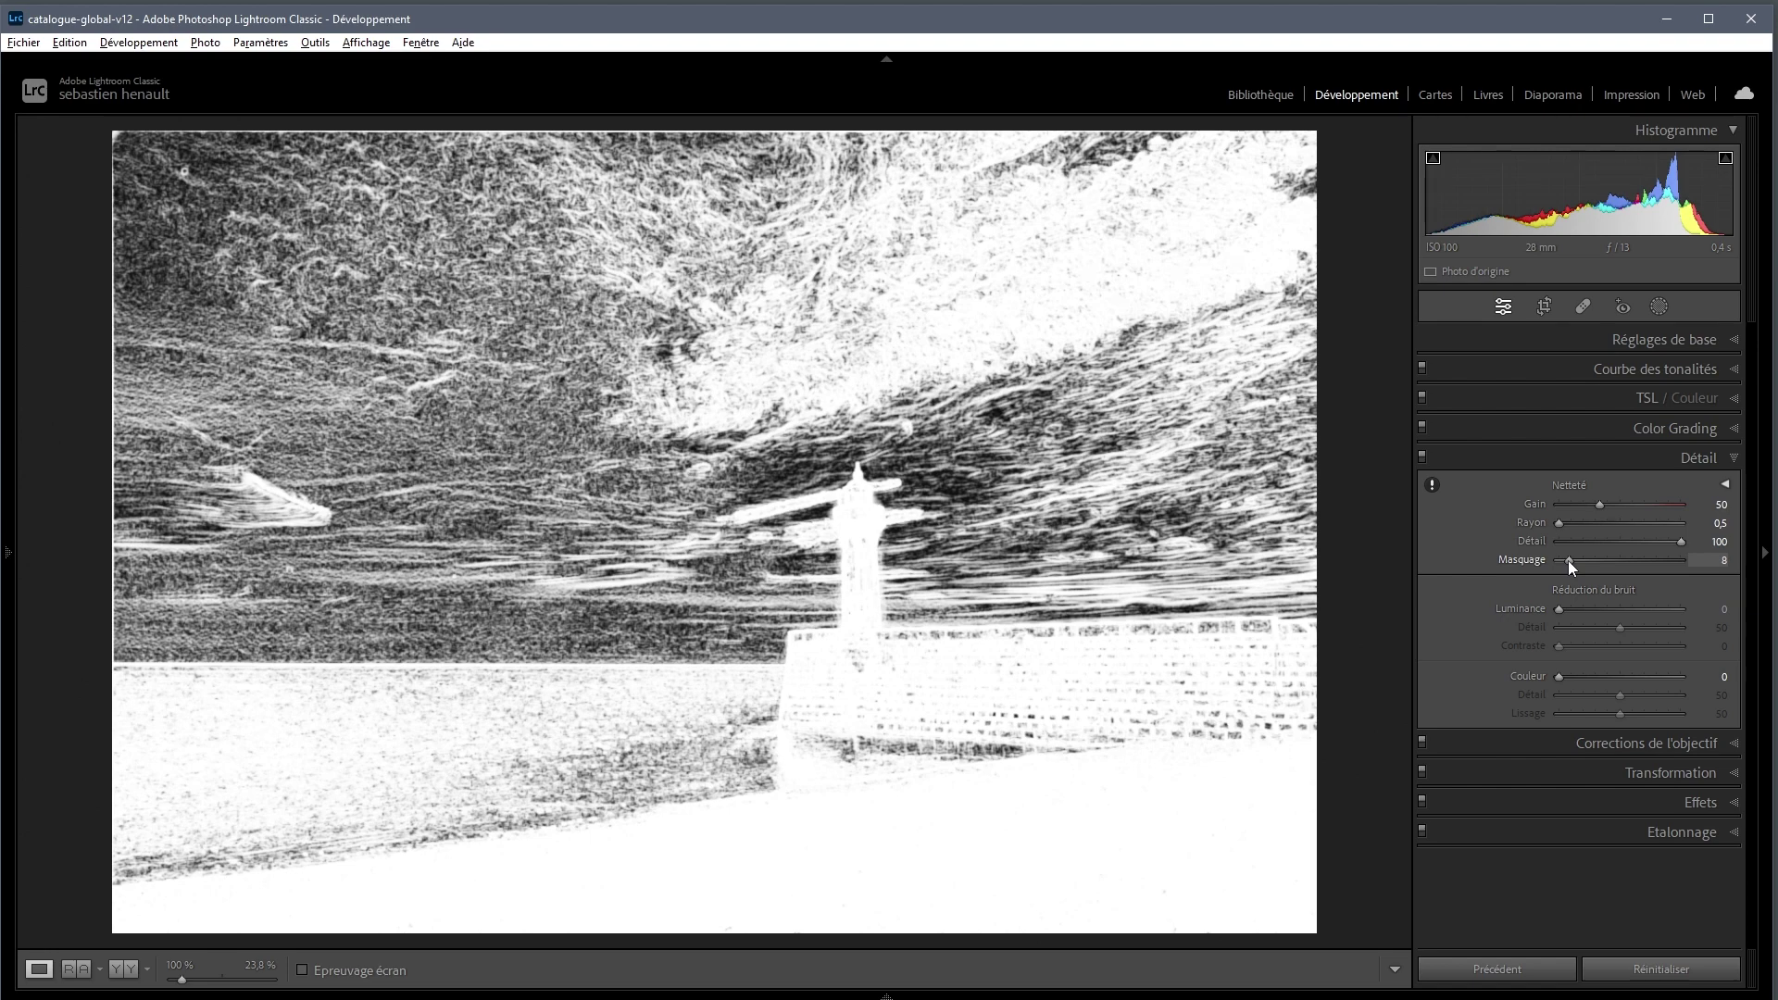
pyautogui.moveTo(1568, 559); pyautogui.dragTo(1598, 559)
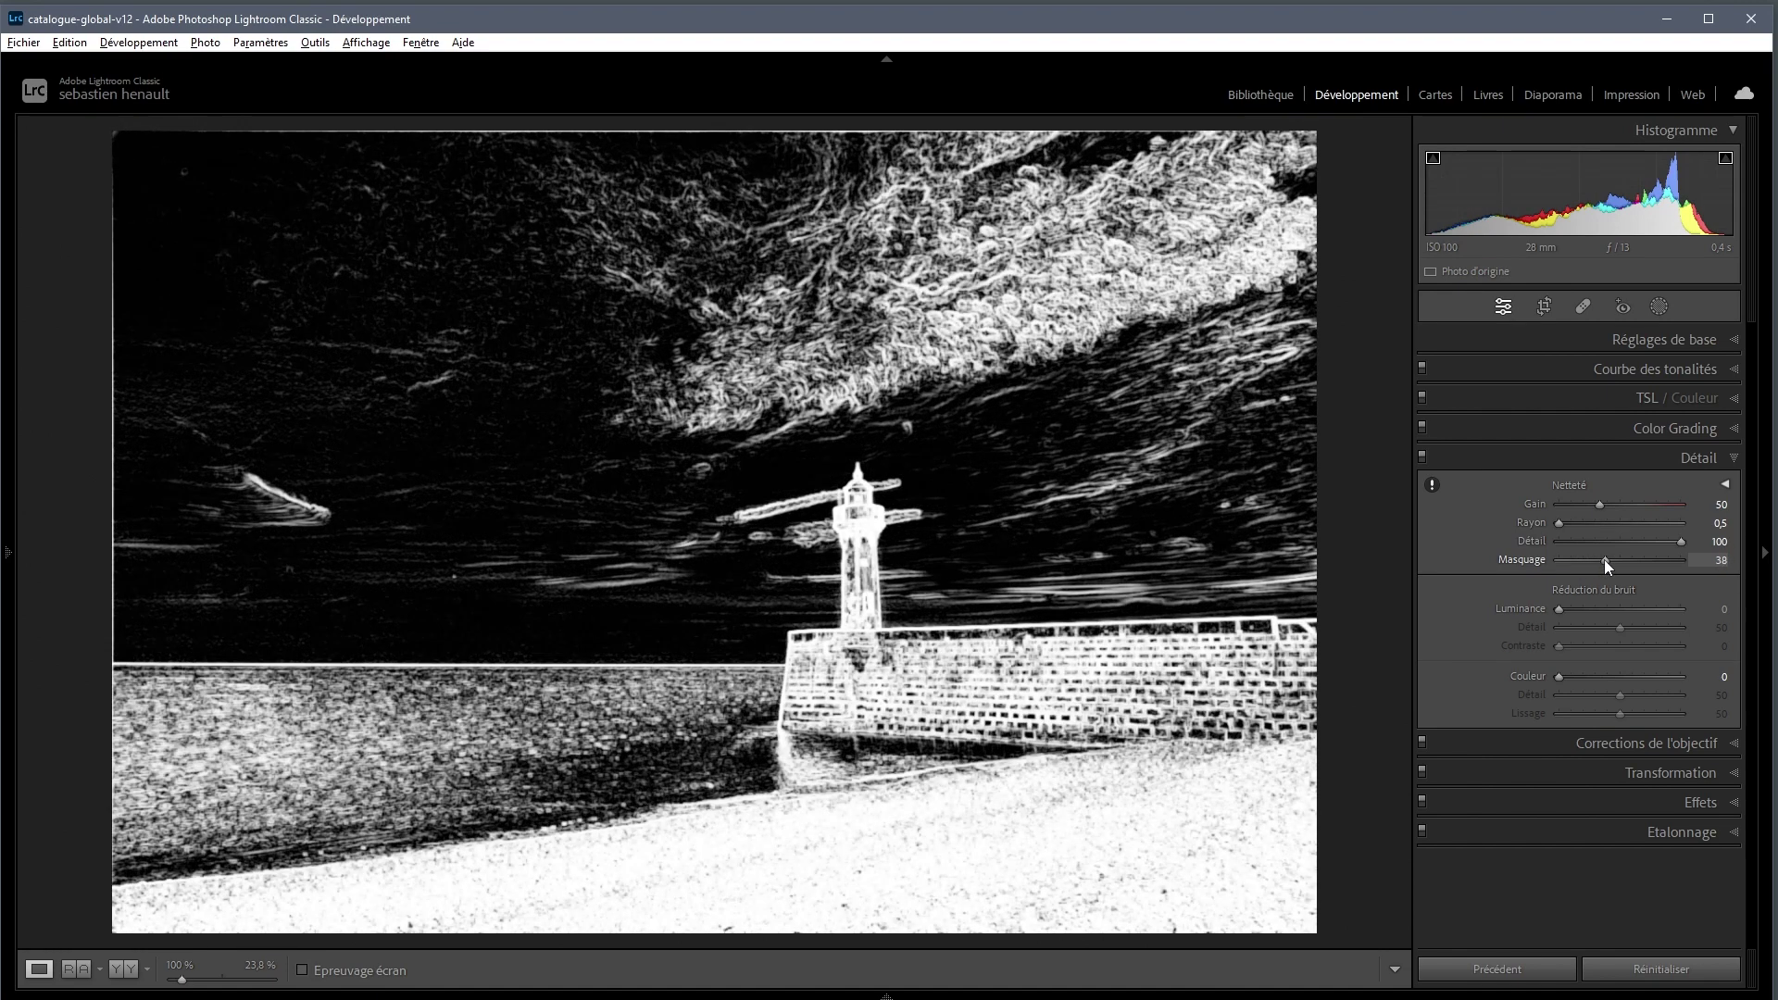
pyautogui.moveTo(1603, 559); pyautogui.dragTo(1603, 560)
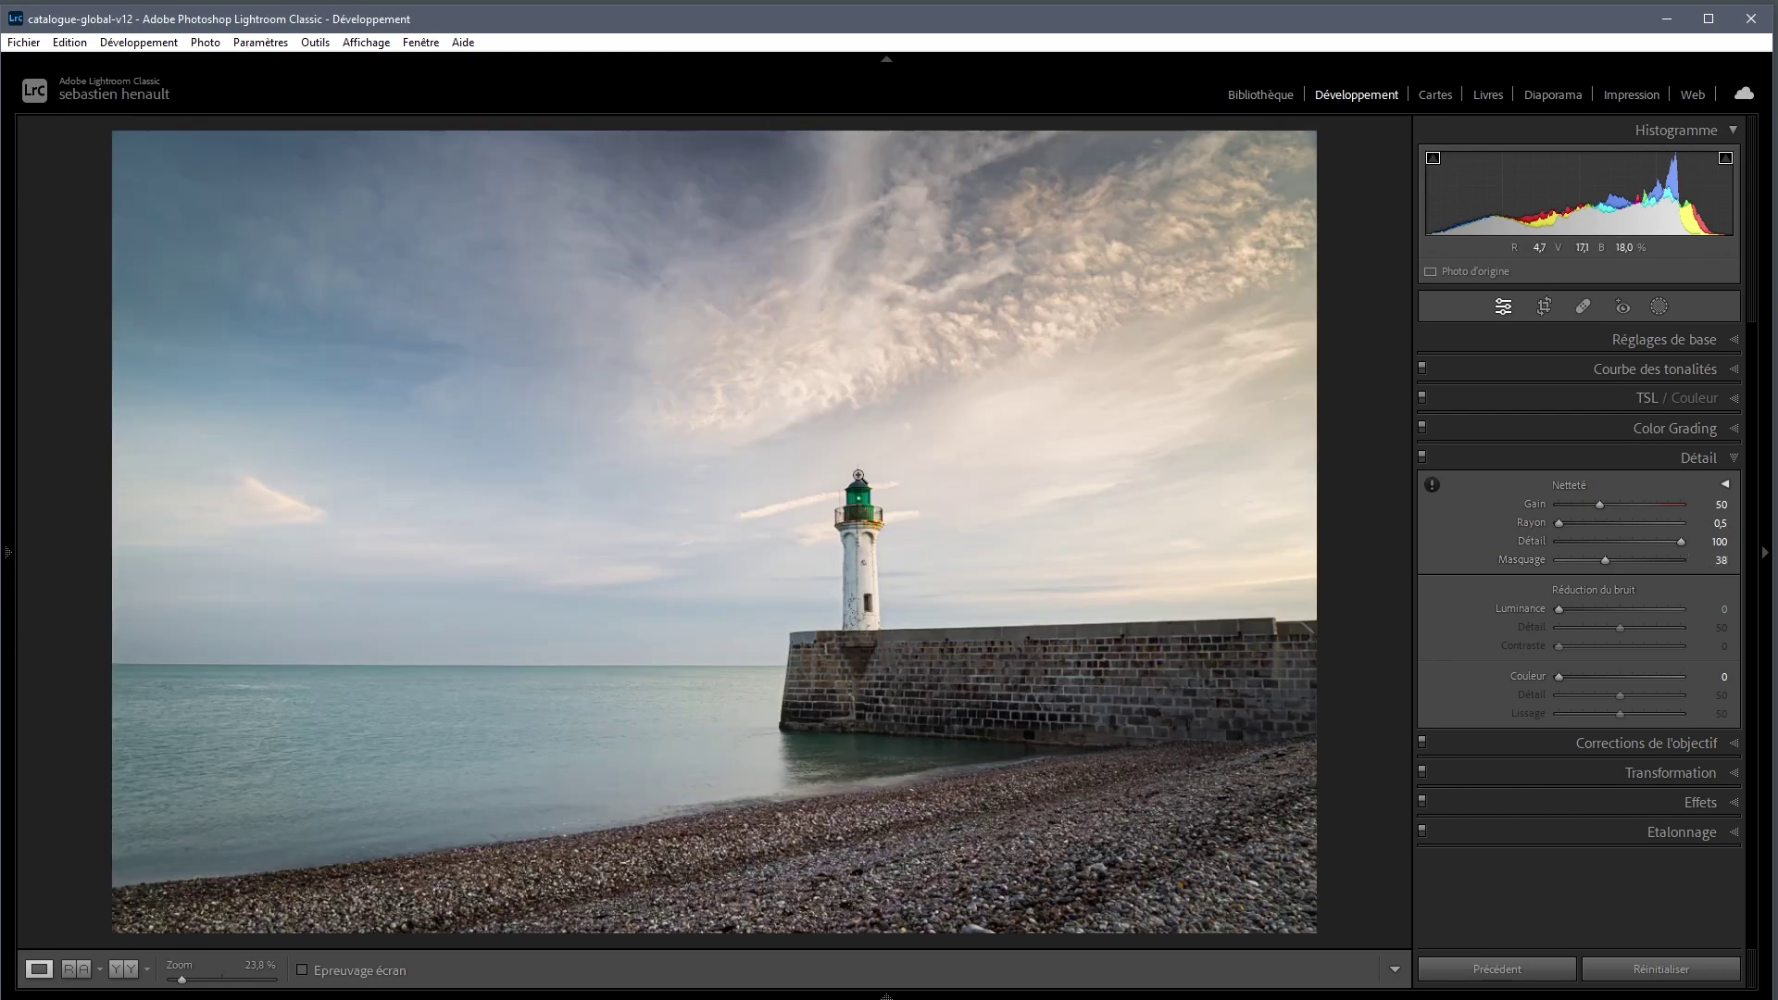
# - Compare the lighthouse at 100 % with the Détail adjustments switched off and on again
pyautogui.click(856, 494)
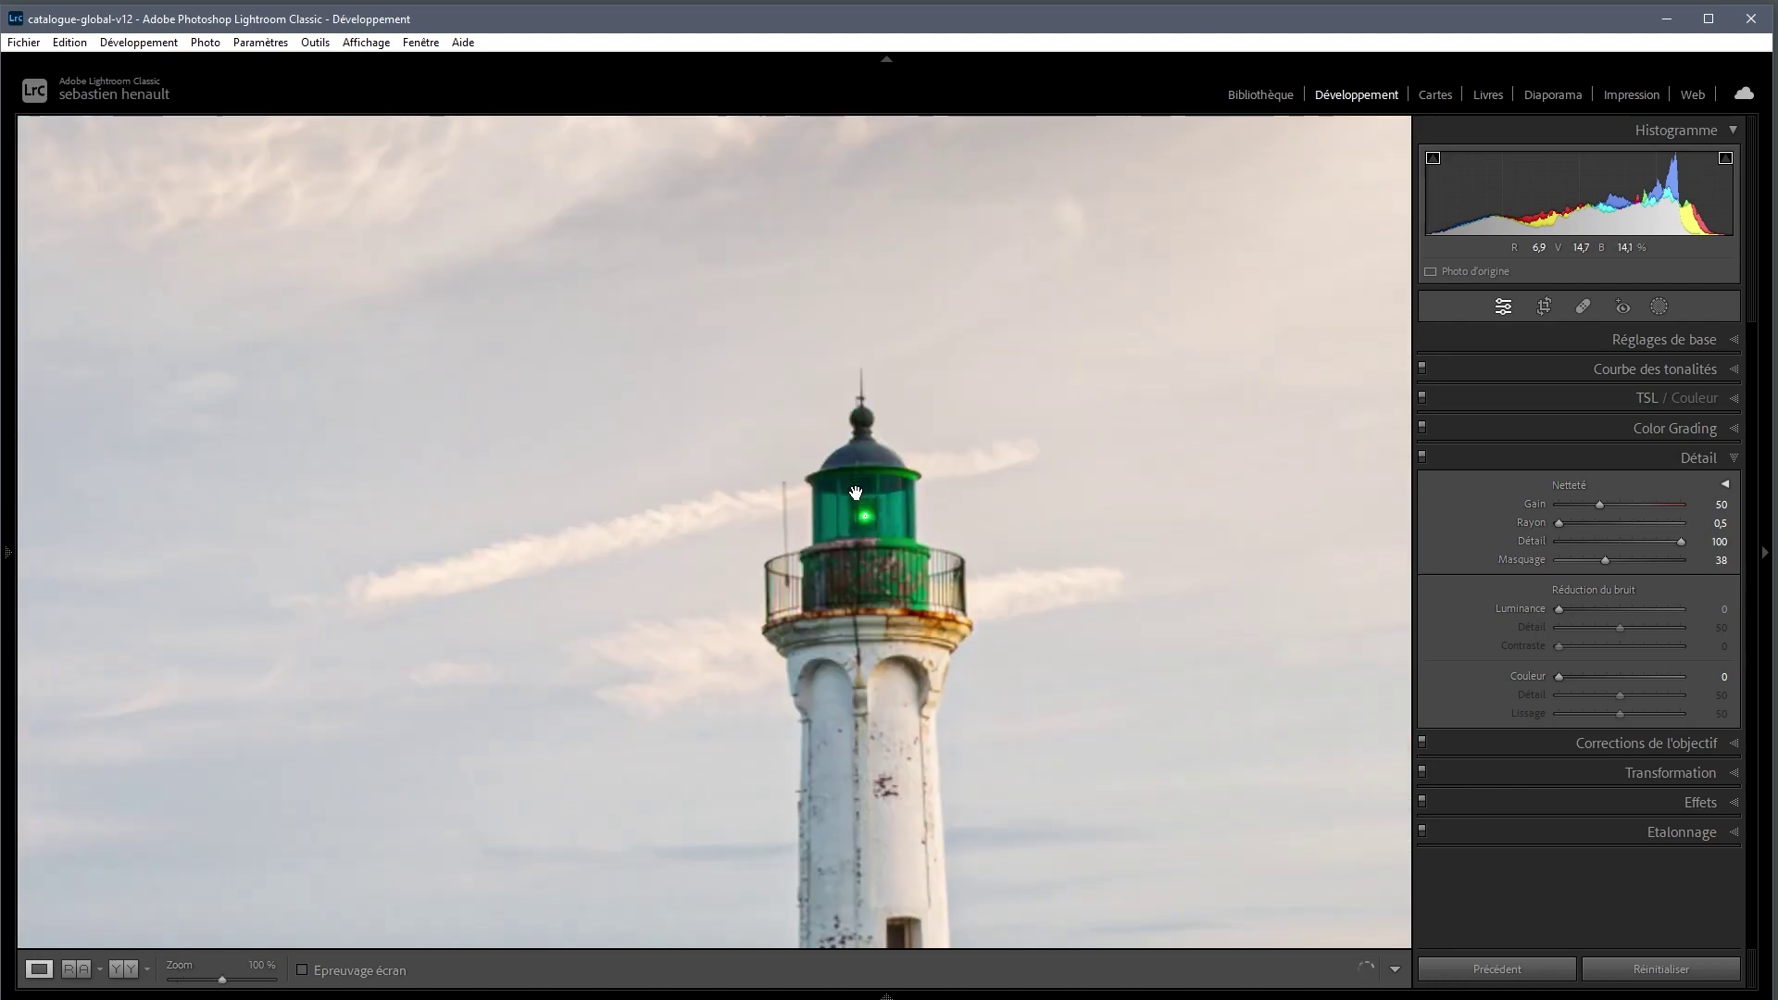
pyautogui.moveTo(870, 704); pyautogui.dragTo(850, 536)
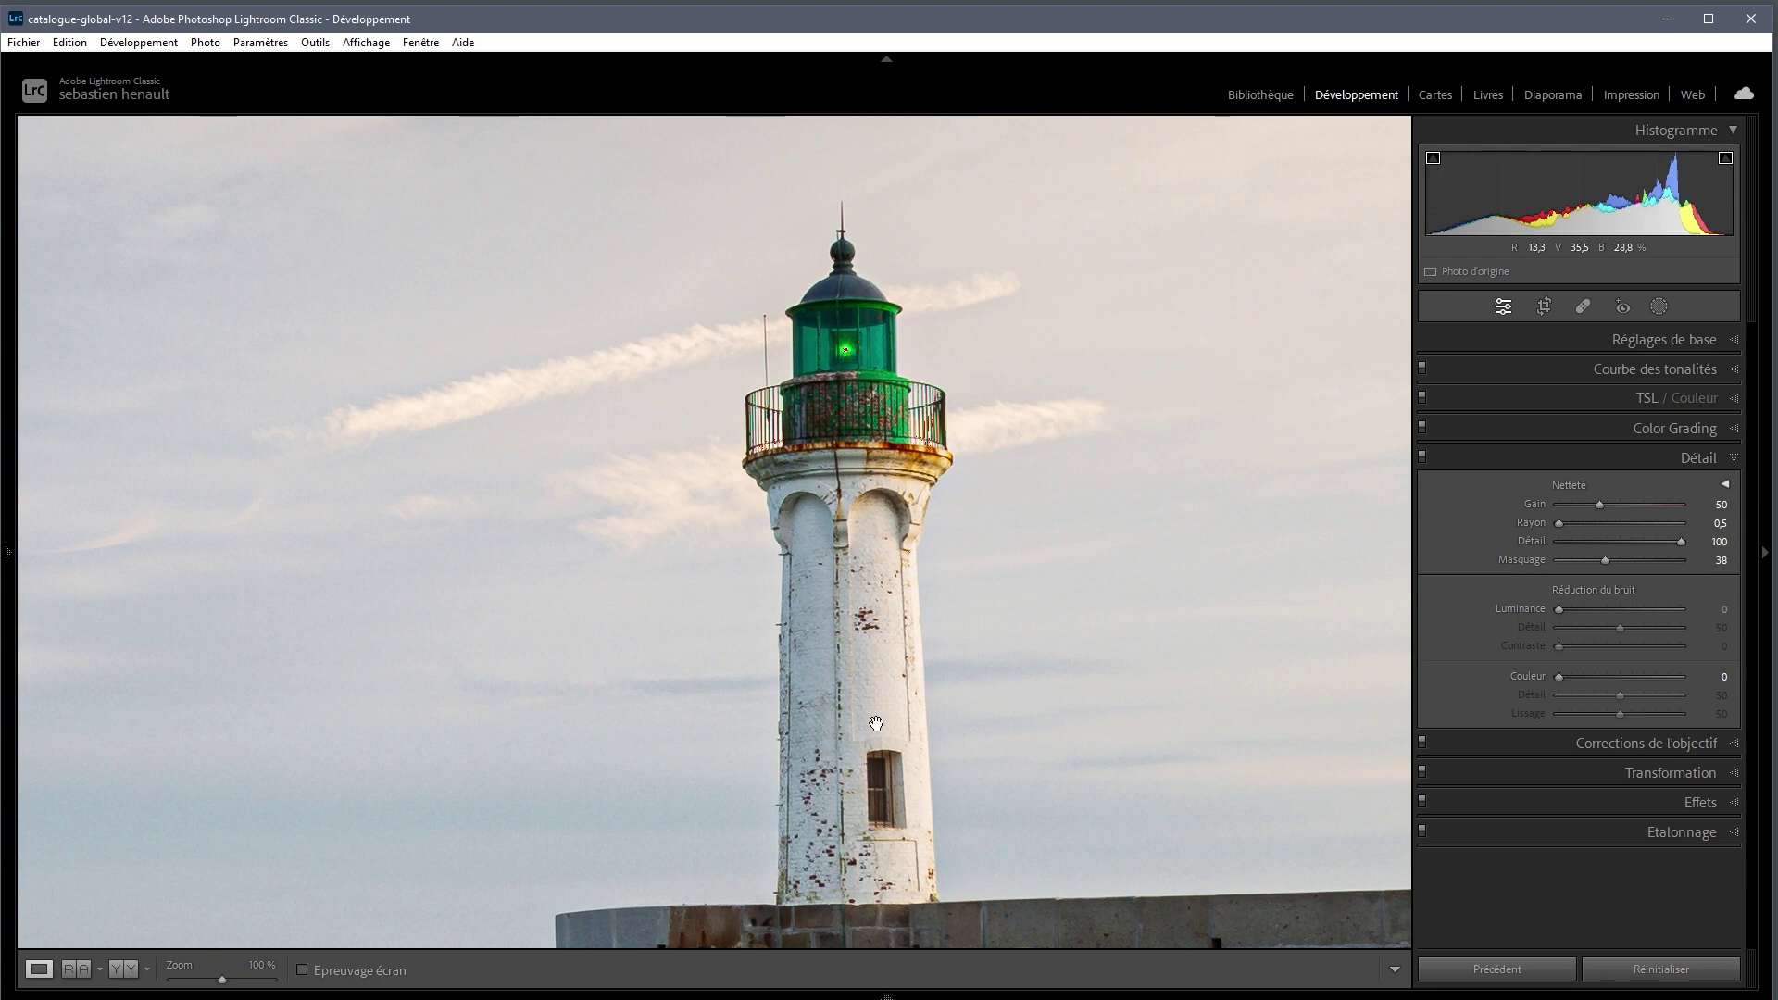
pyautogui.click(1422, 457)
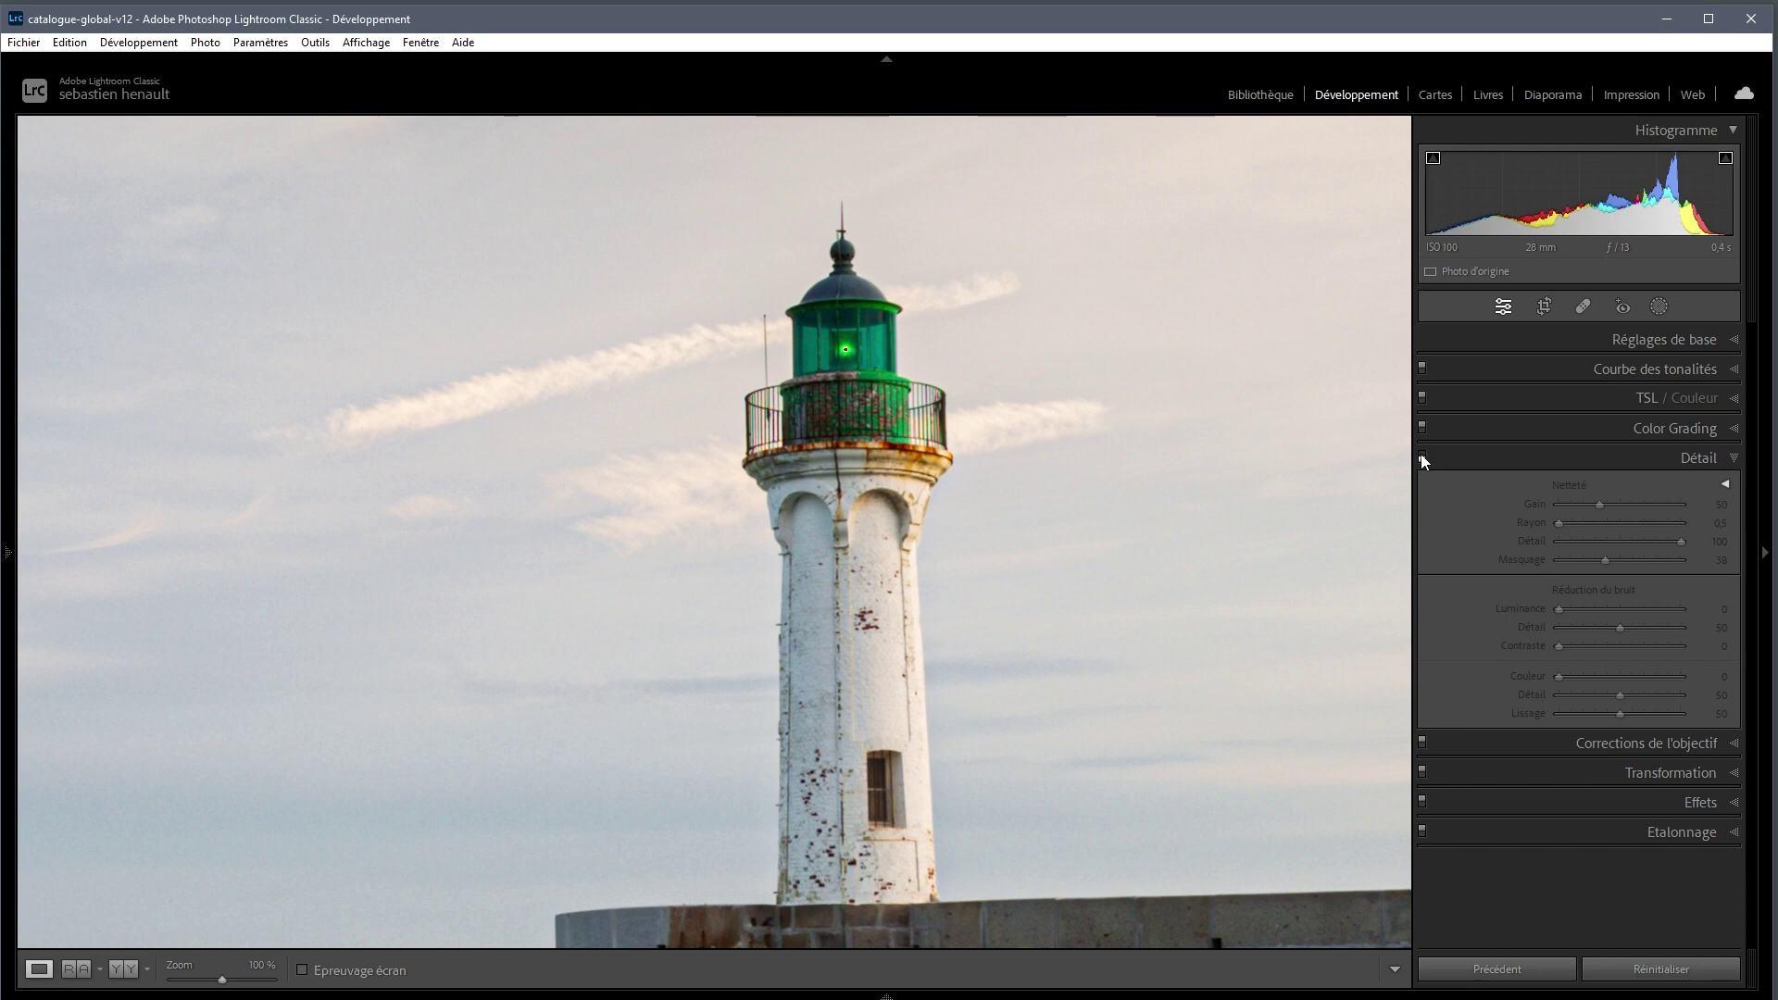
pyautogui.click(1422, 460)
pyautogui.click(872, 595)
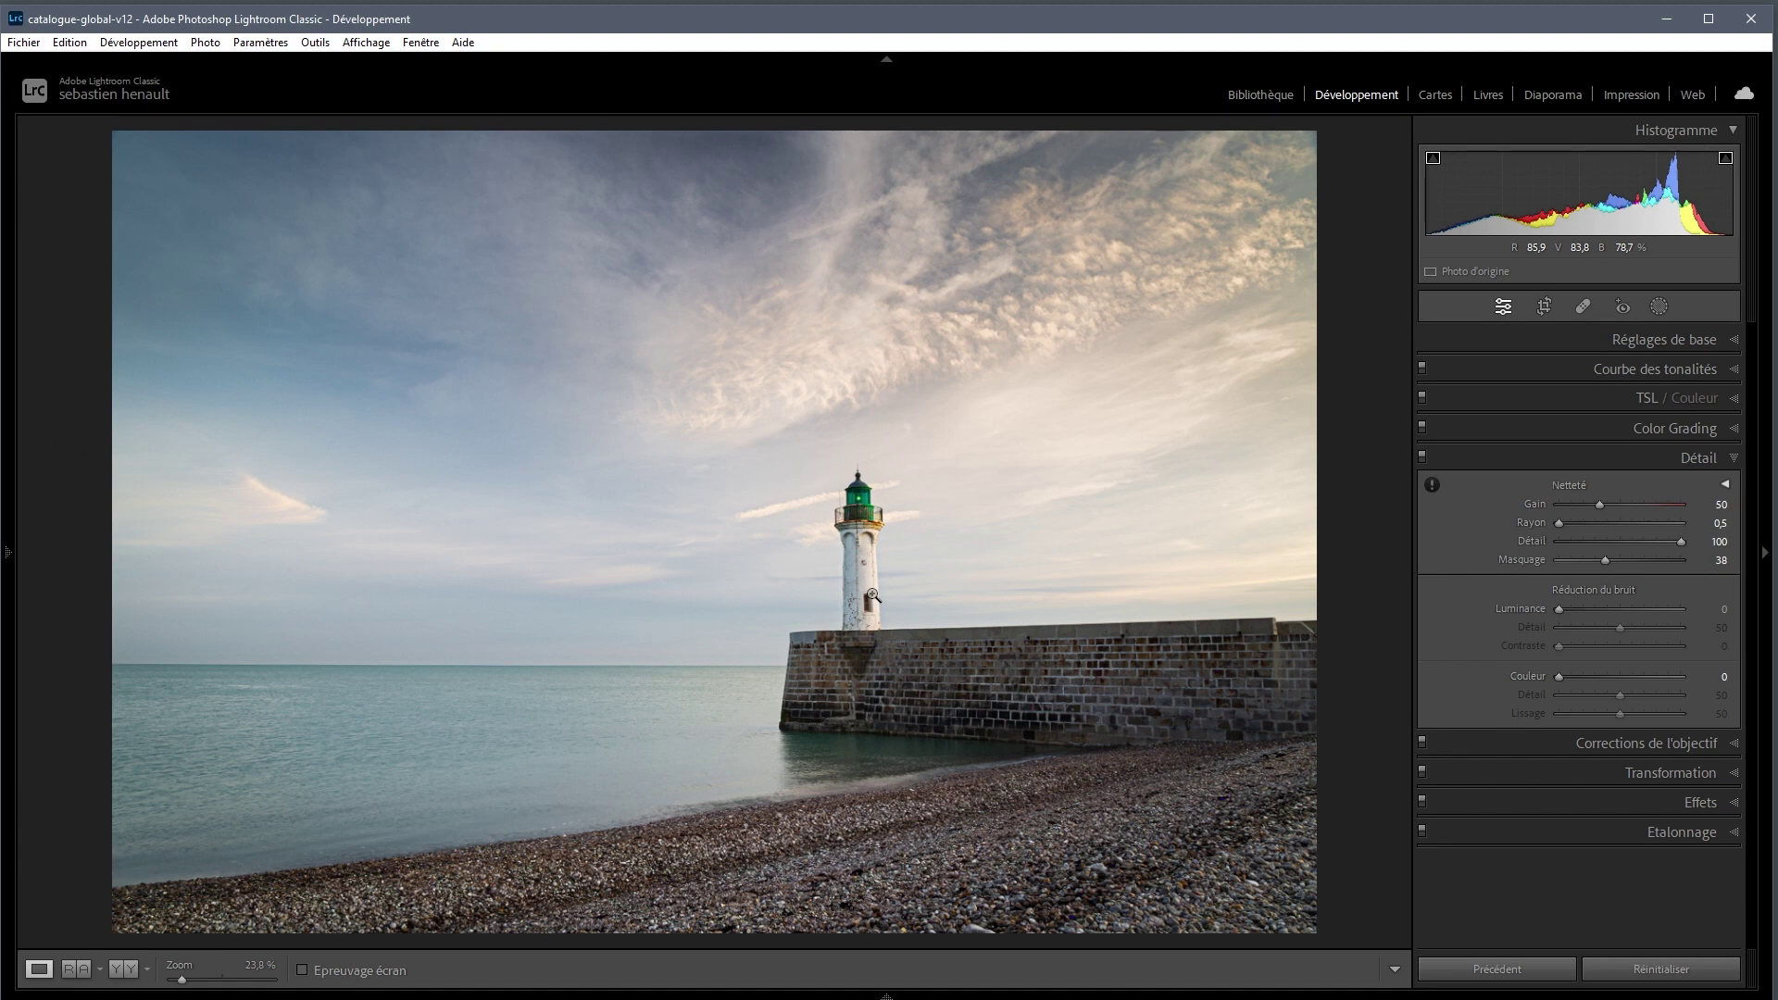
# - Open the lighthouse photo from Lightroom in Adobe Photoshop 2023 and duplicate its background layer
pyautogui.rightClick(770, 455)
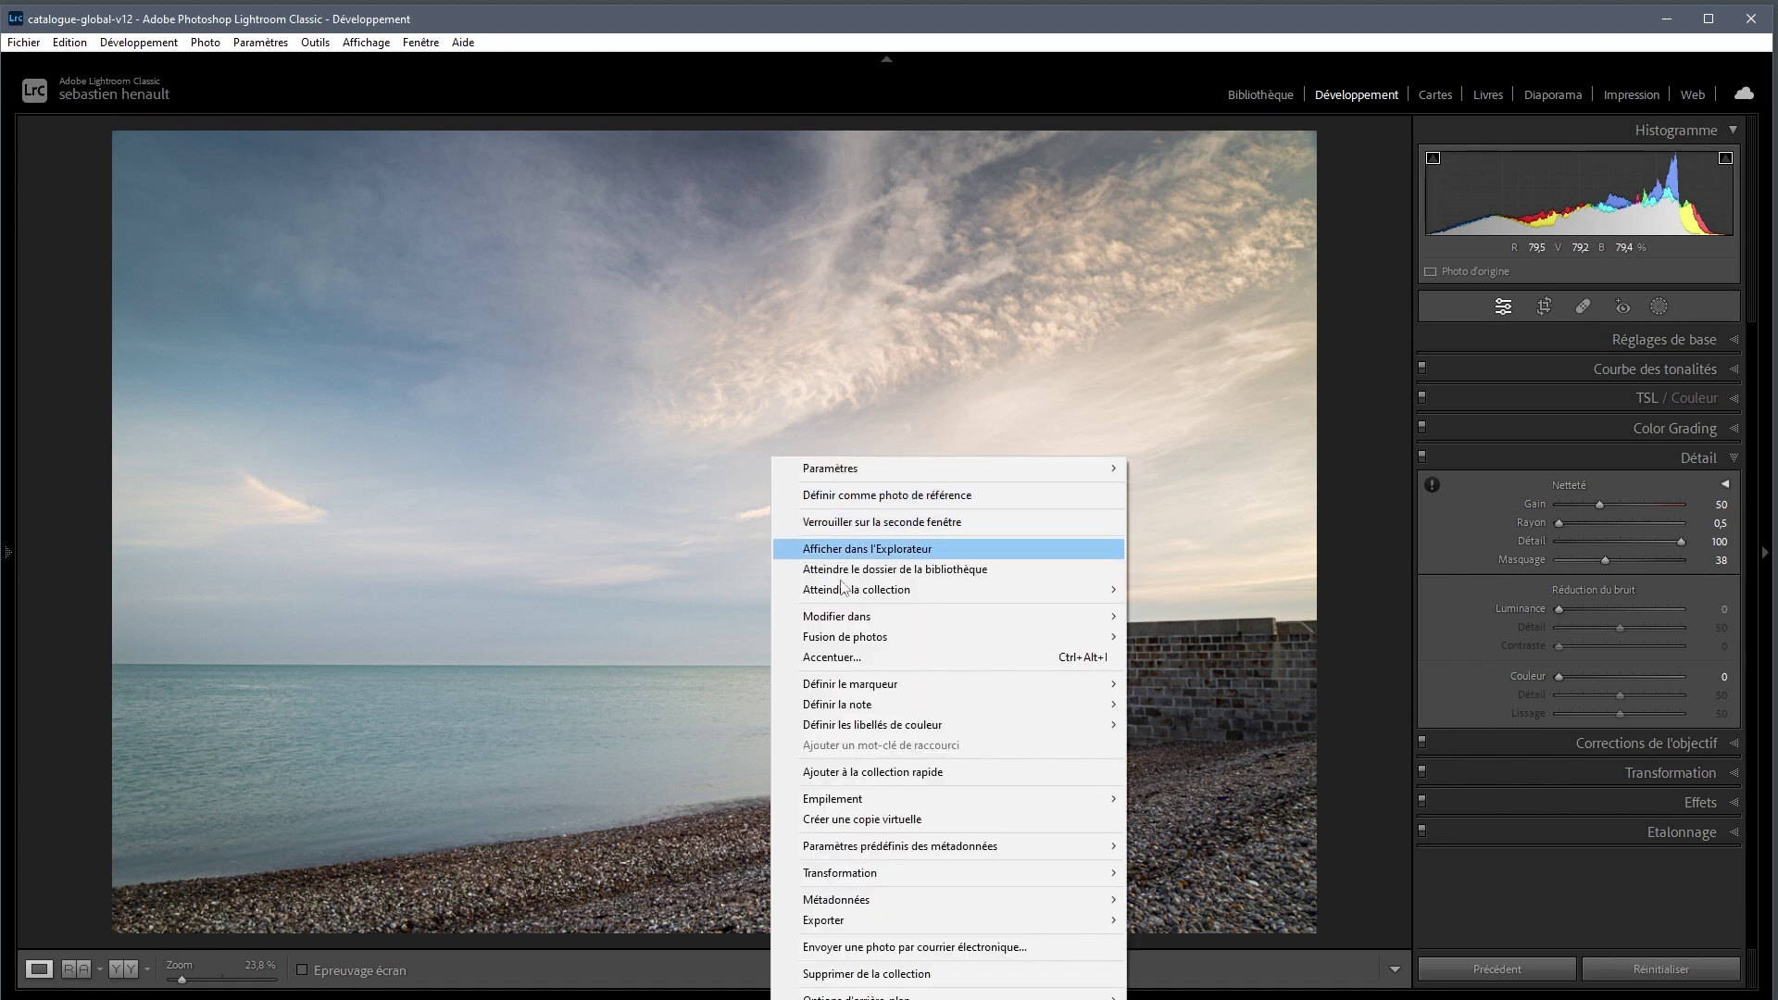
pyautogui.moveTo(866, 620)
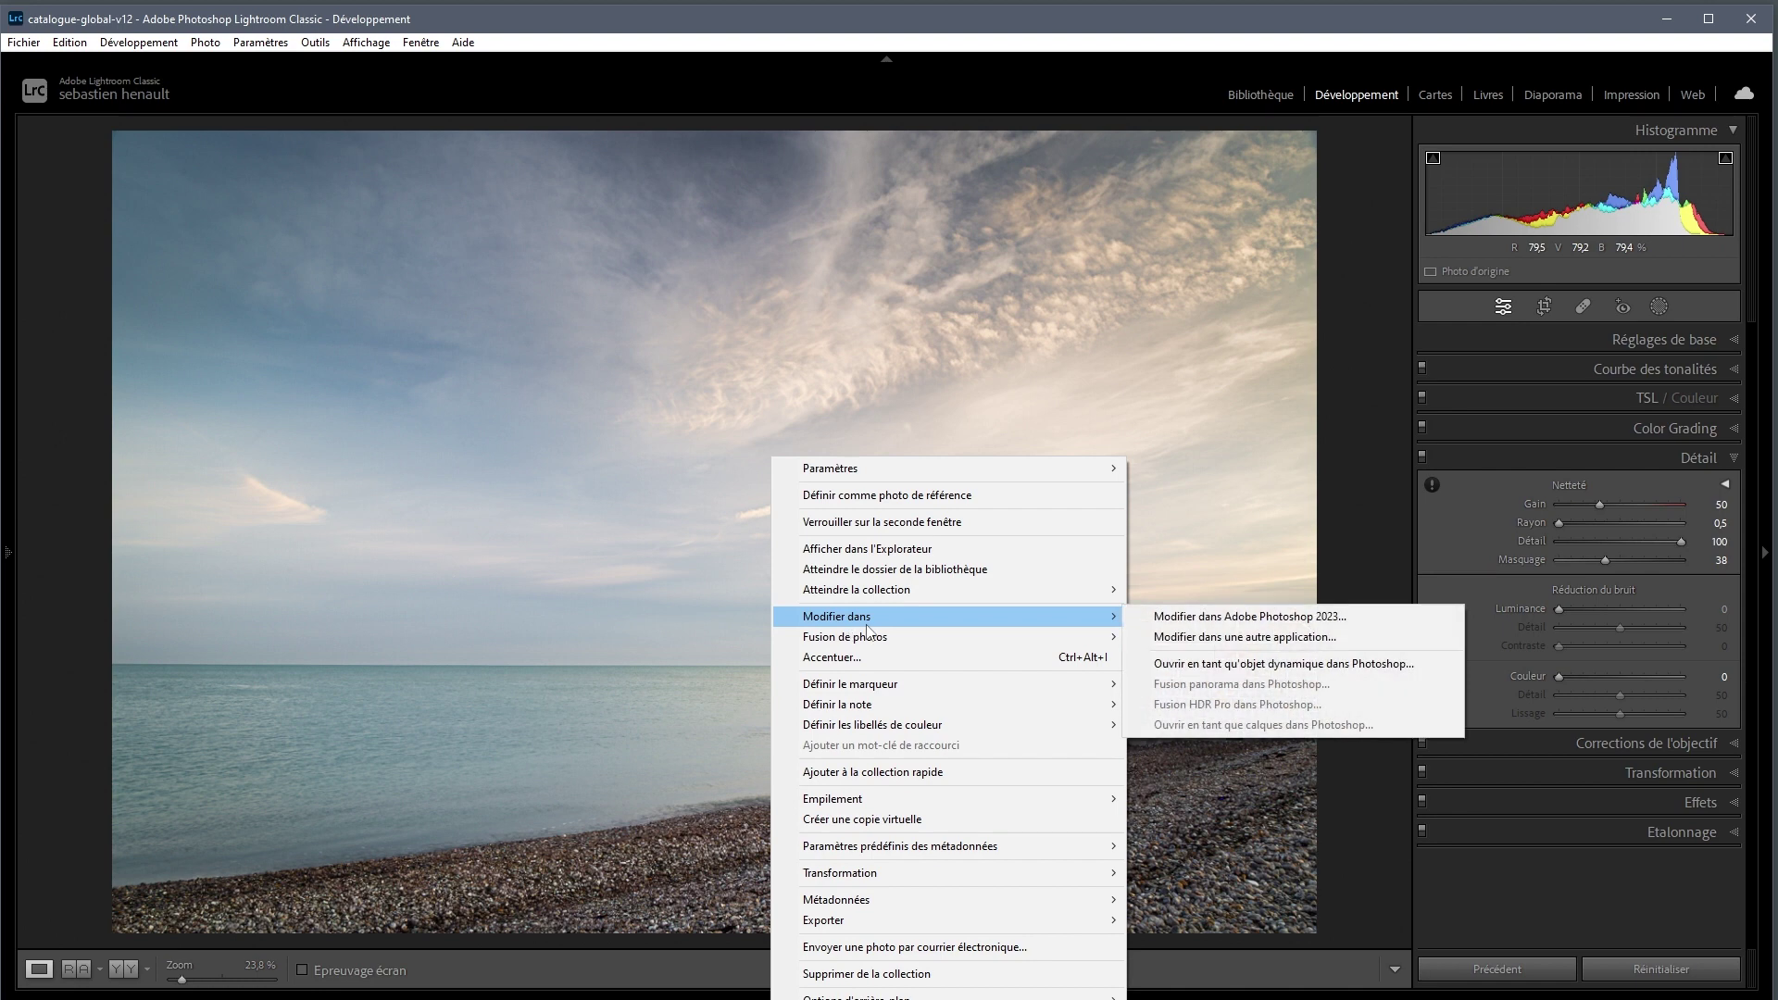
pyautogui.click(1216, 626)
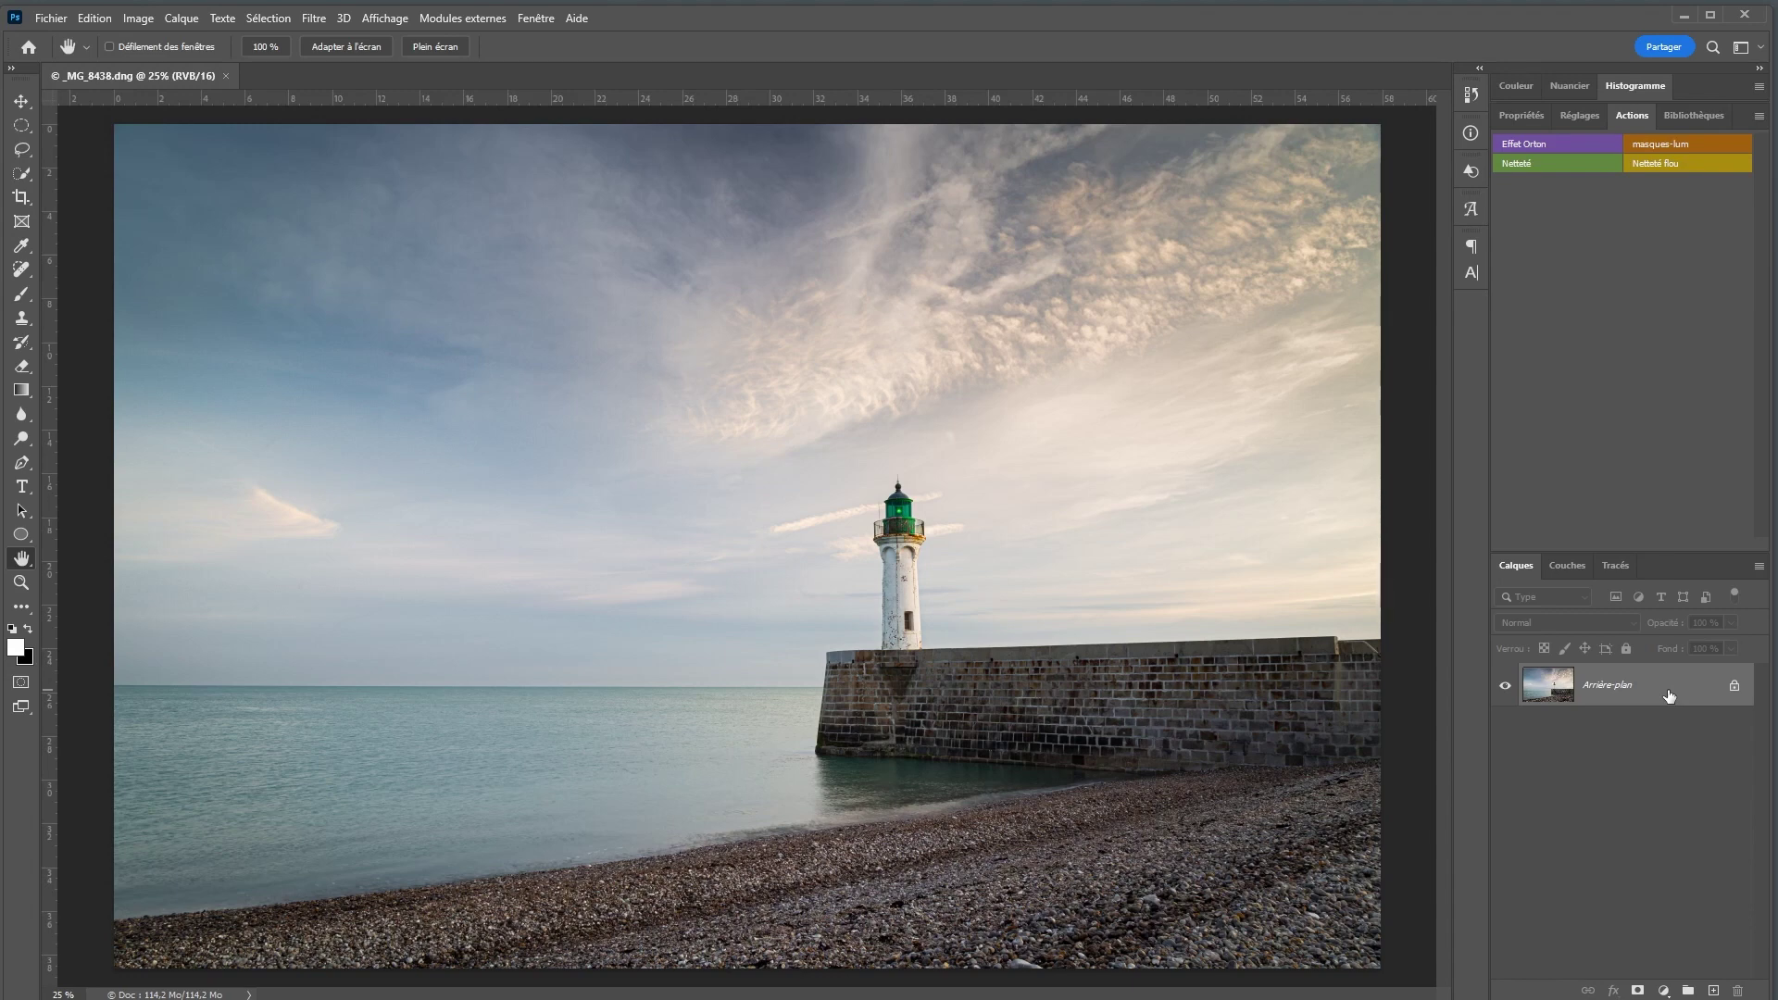
pyautogui.hotkey('ctrl', 'j')
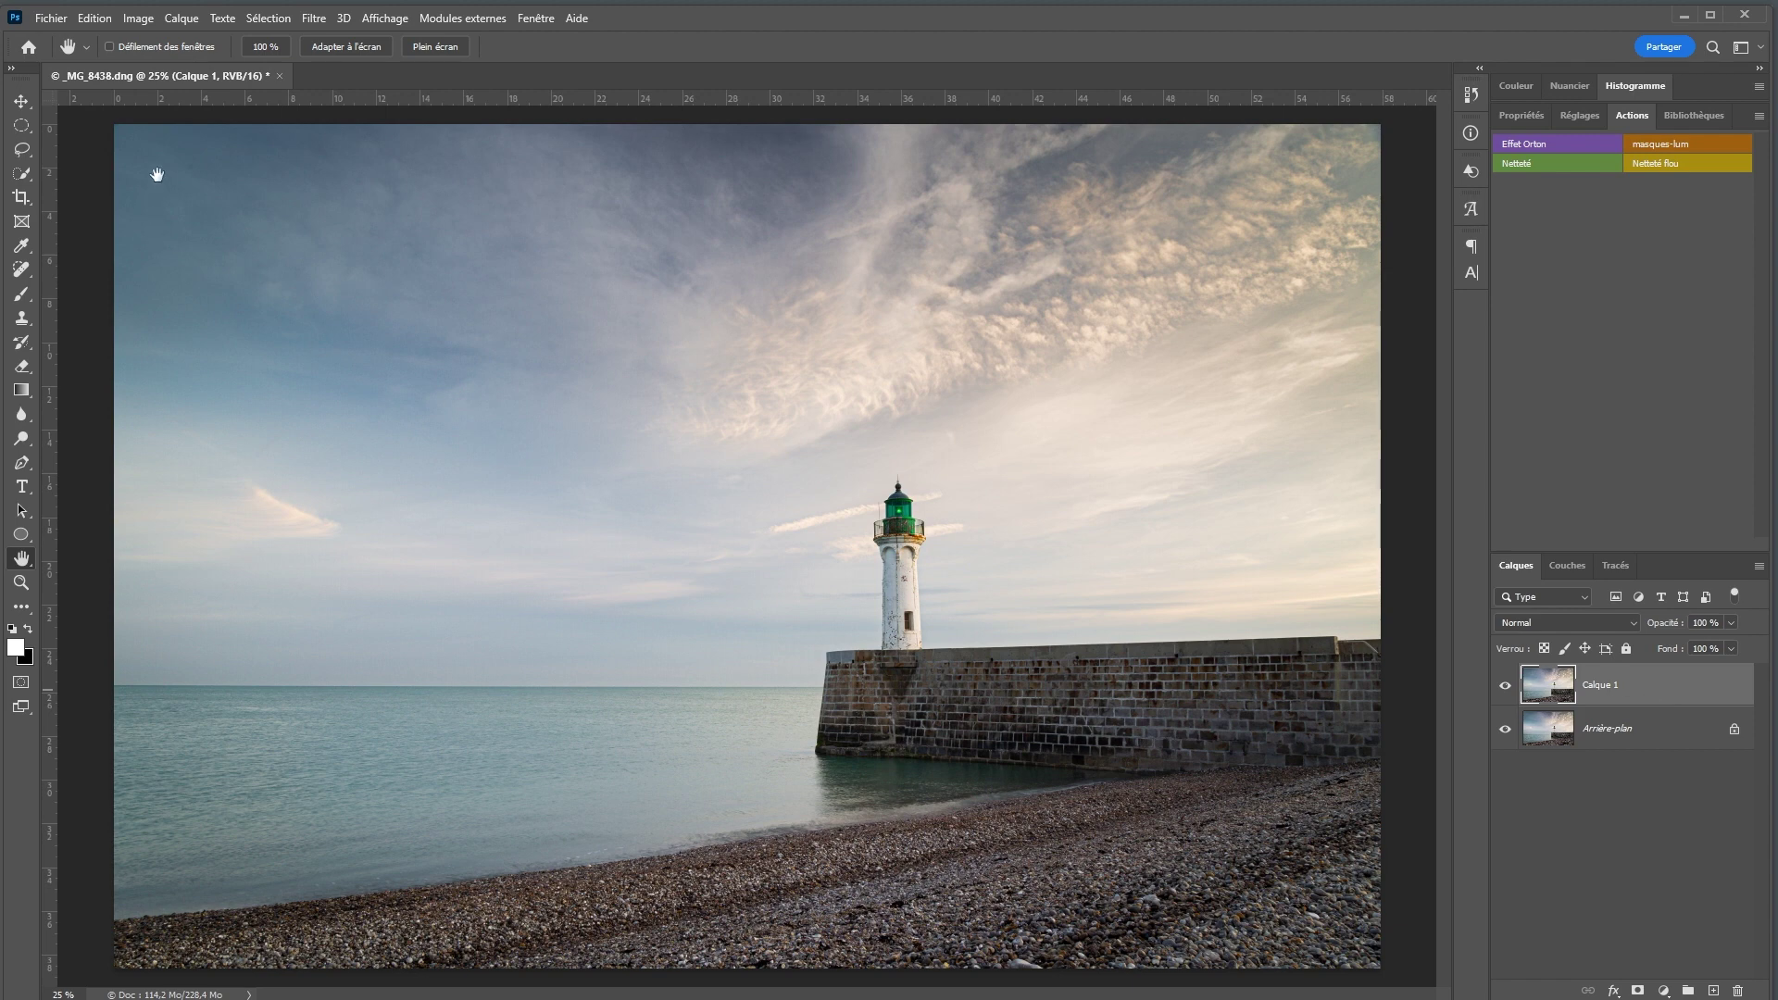
# - Desaturate the duplicated layer and convert it to a smart object
pyautogui.click(139, 19)
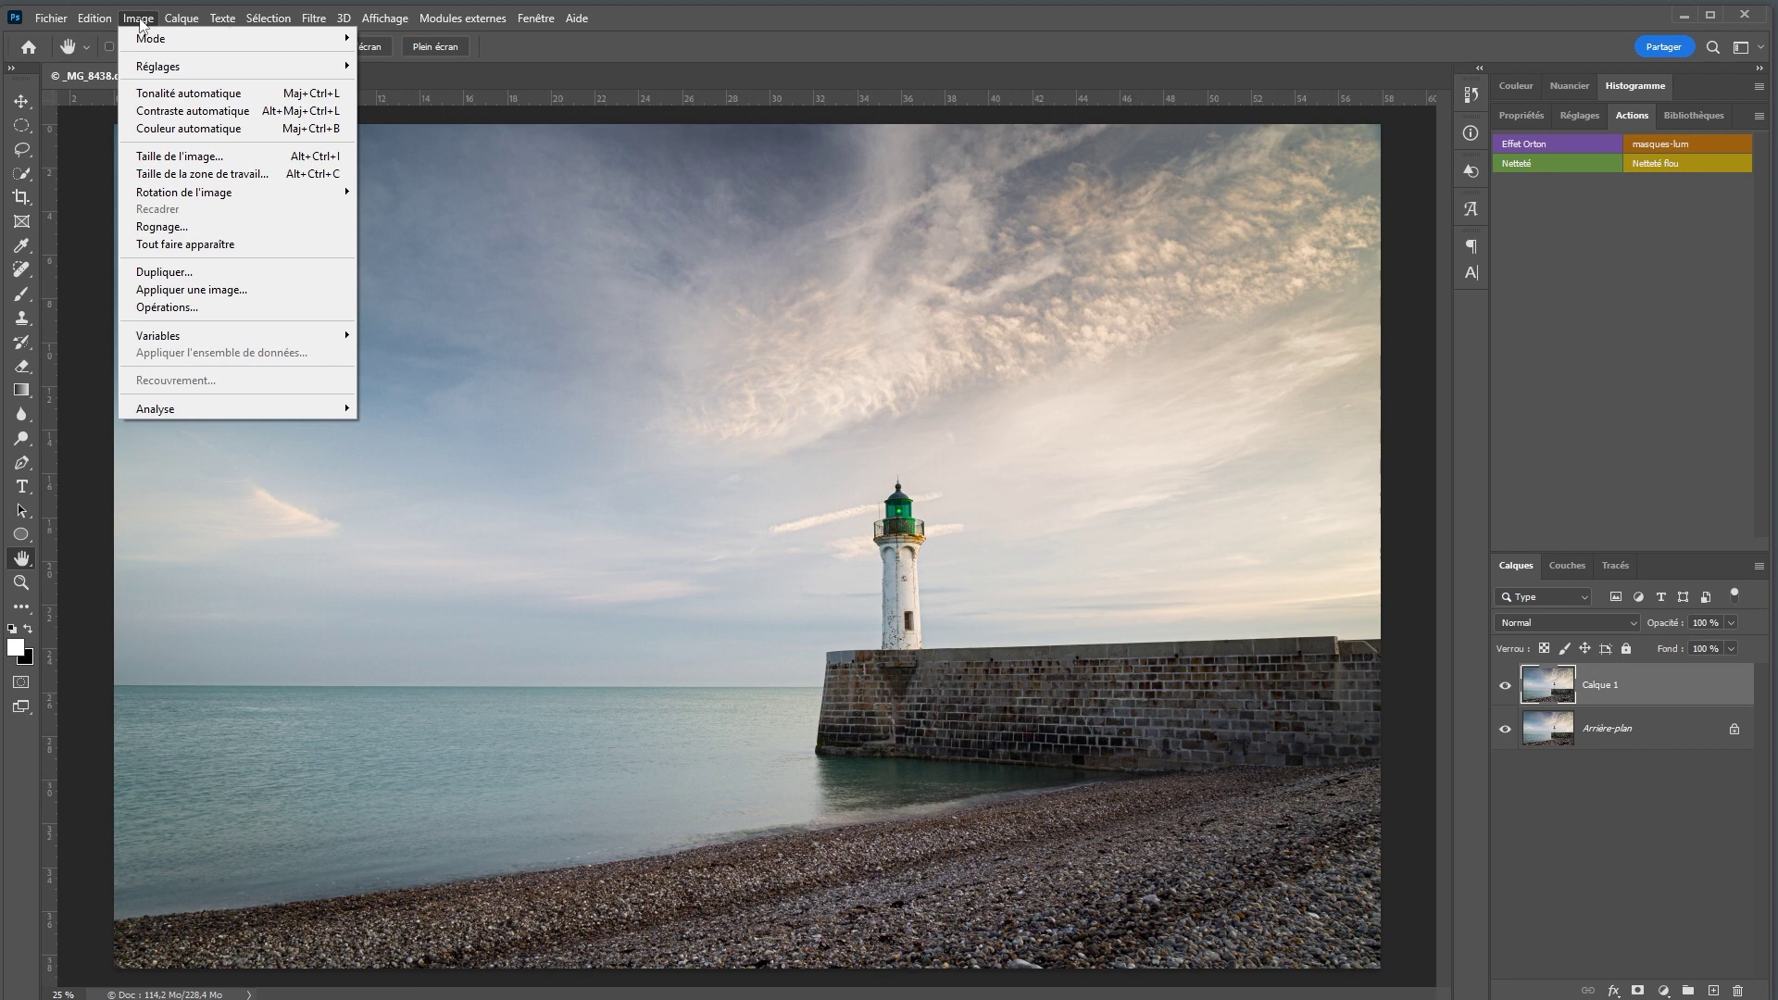
pyautogui.moveTo(159, 67)
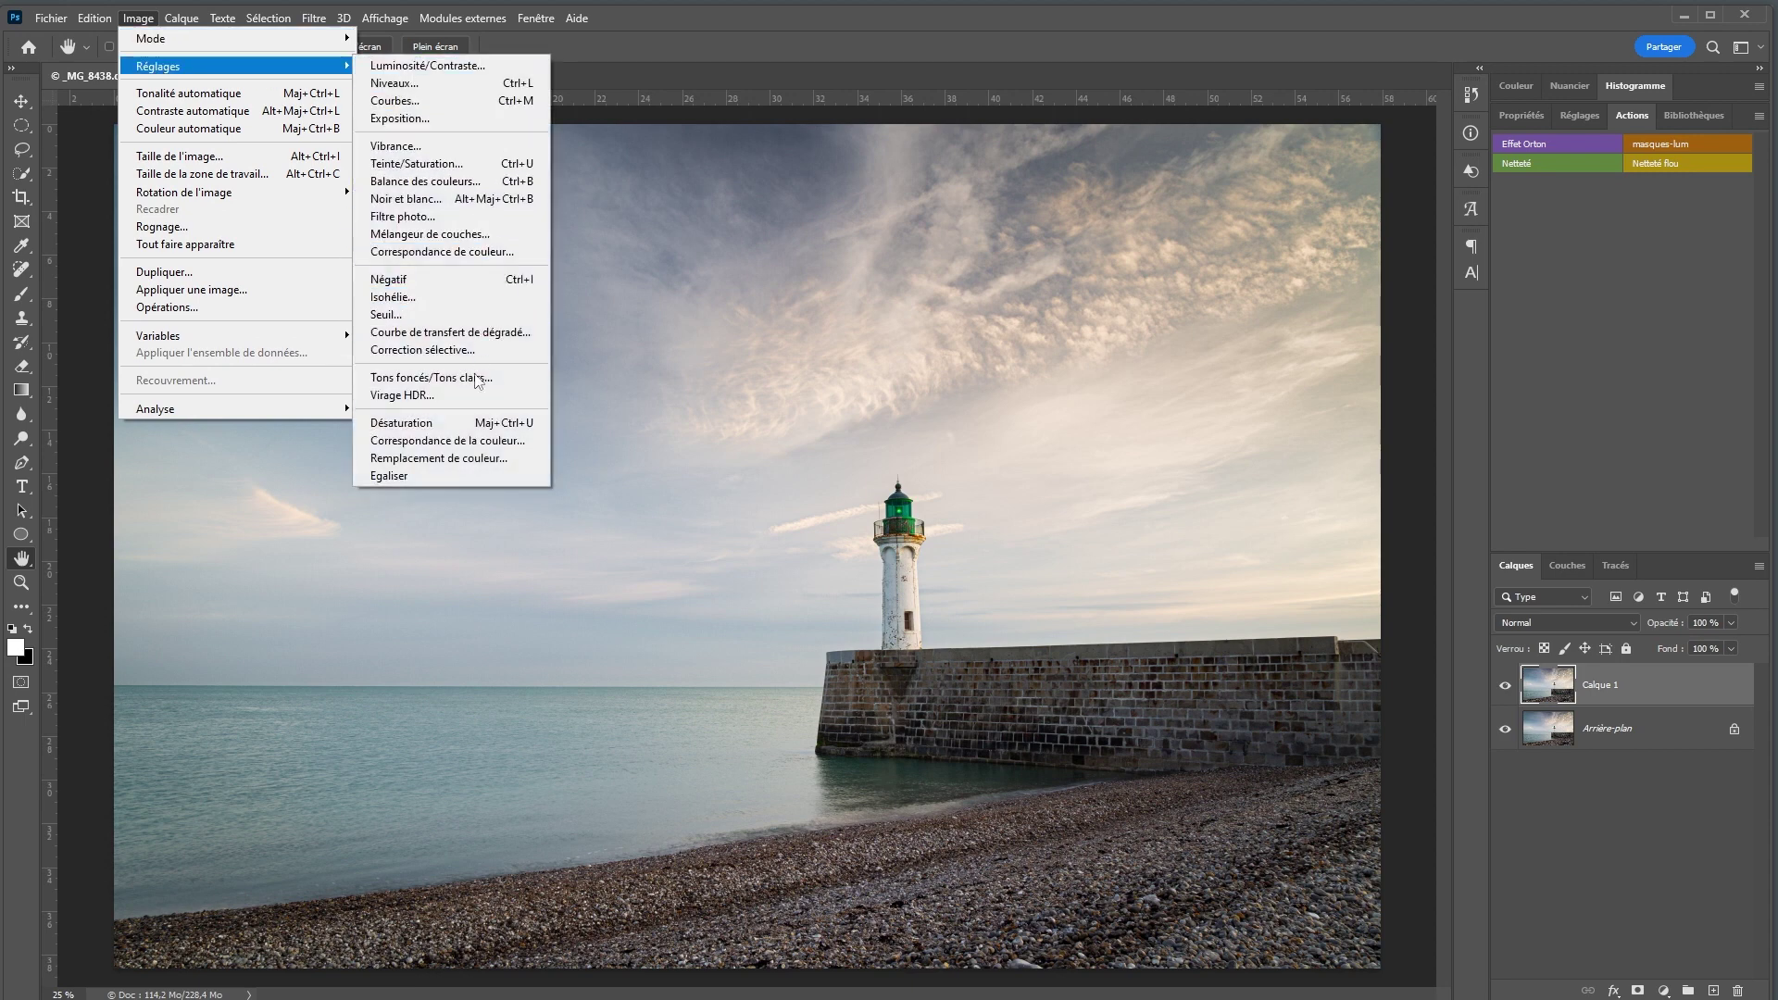
pyautogui.click(468, 424)
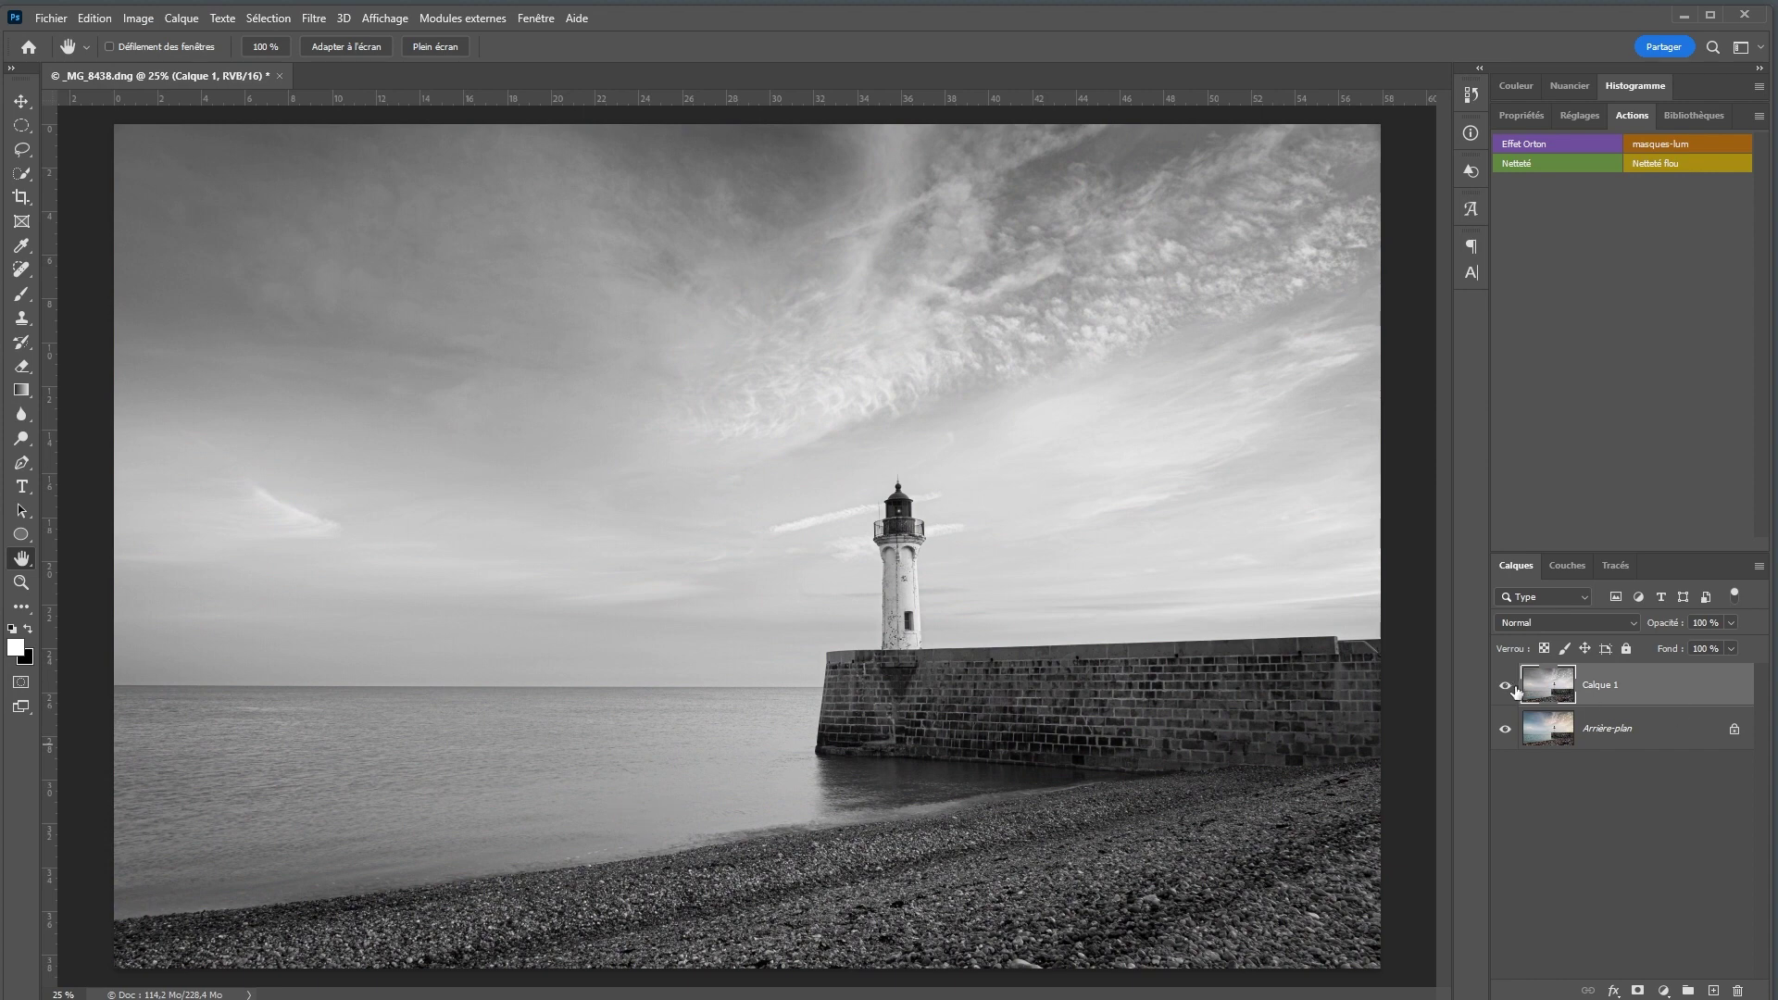
pyautogui.rightClick(1671, 693)
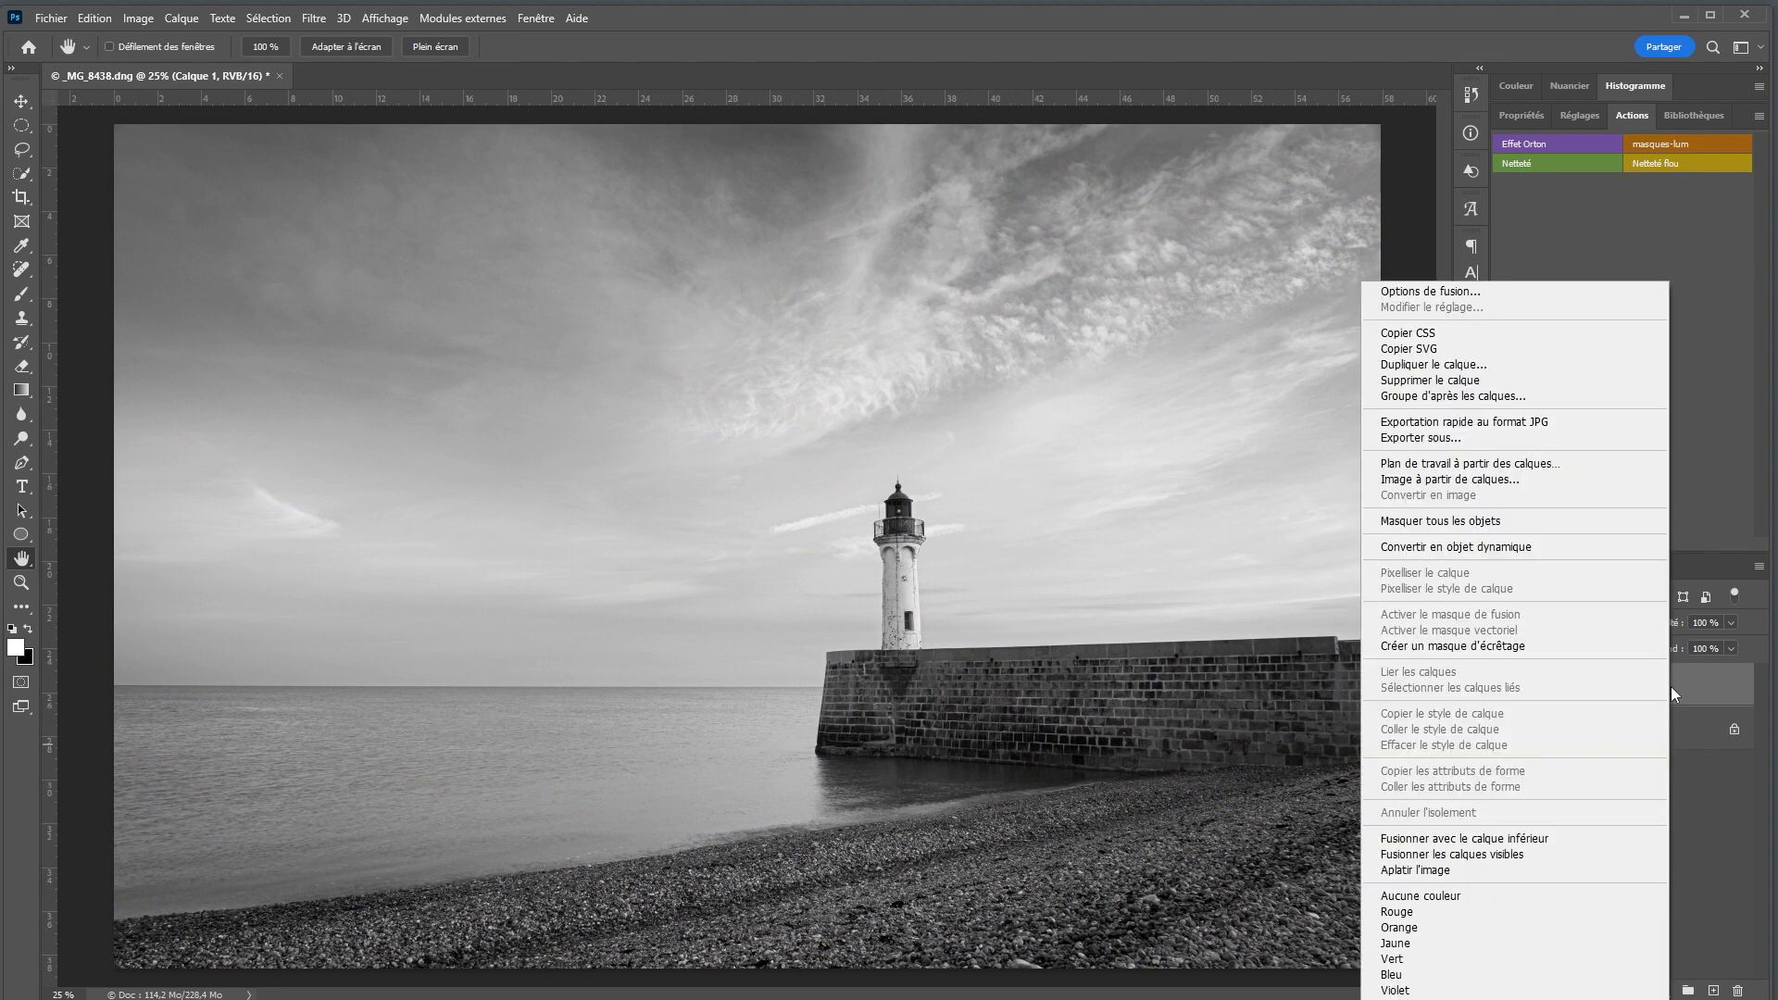
pyautogui.click(1520, 548)
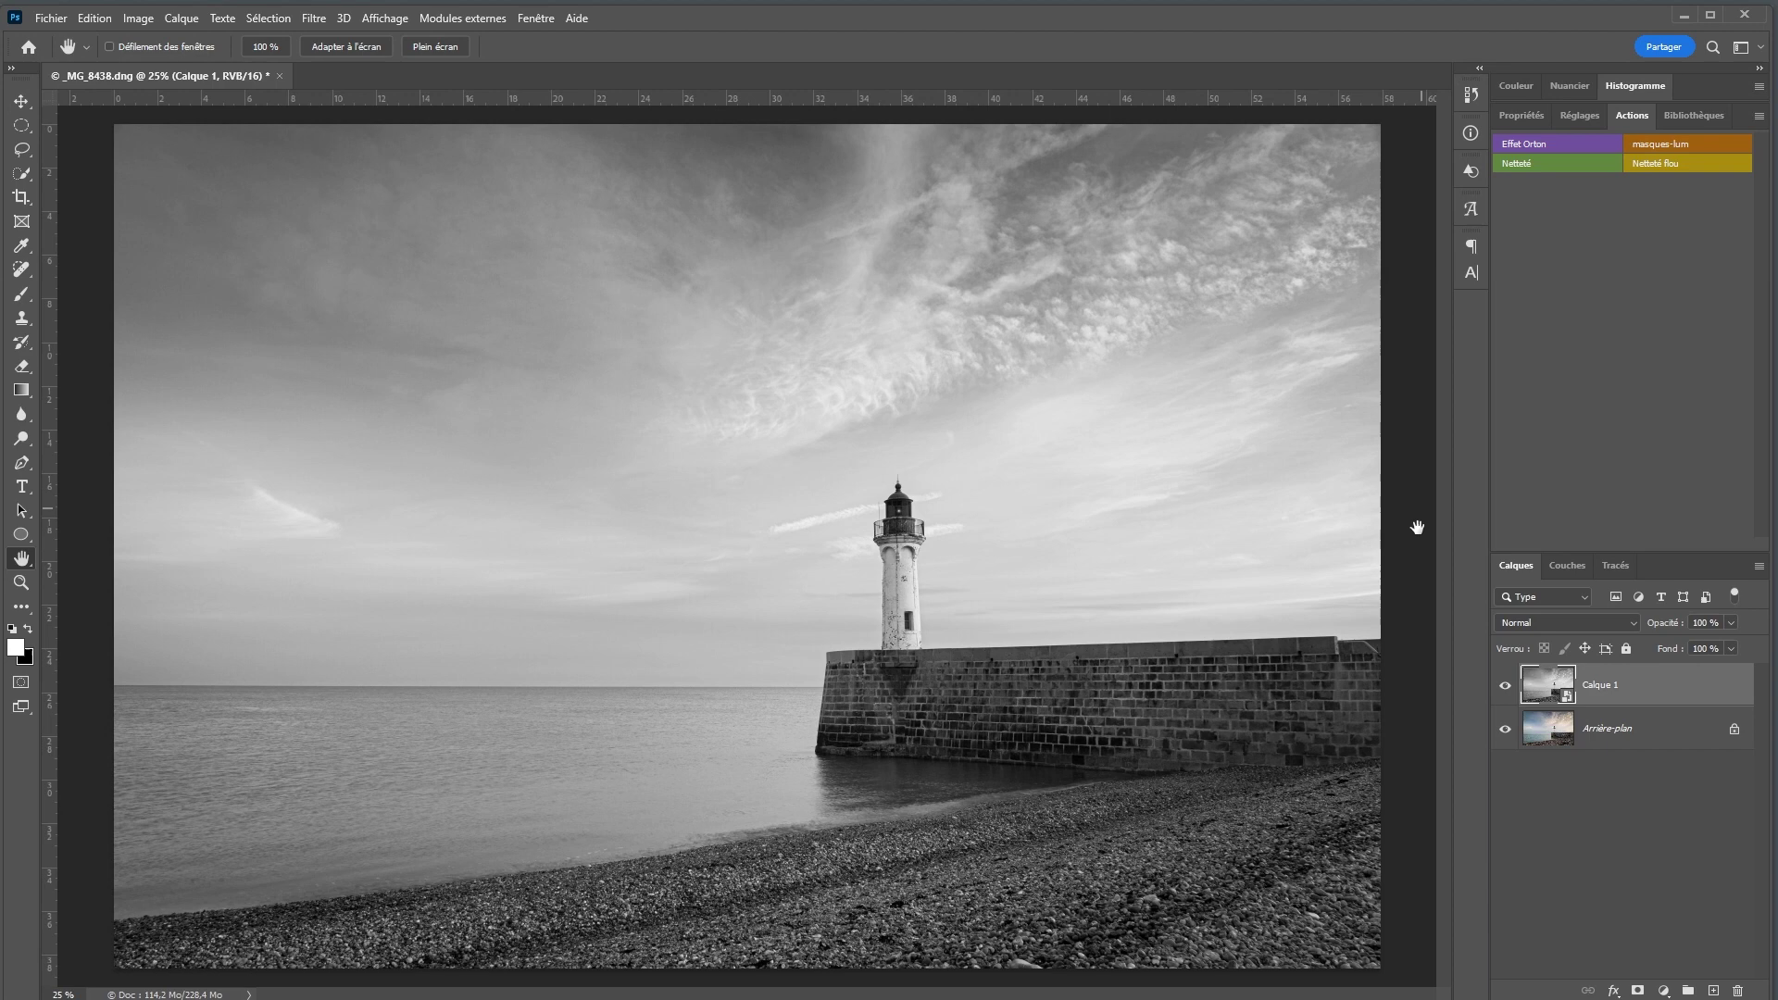
# - Apply a Passe-haut filter with a 1,0-pixel radius to the duplicated layer and set its blend mode to Incrustation
pyautogui.click(312, 18)
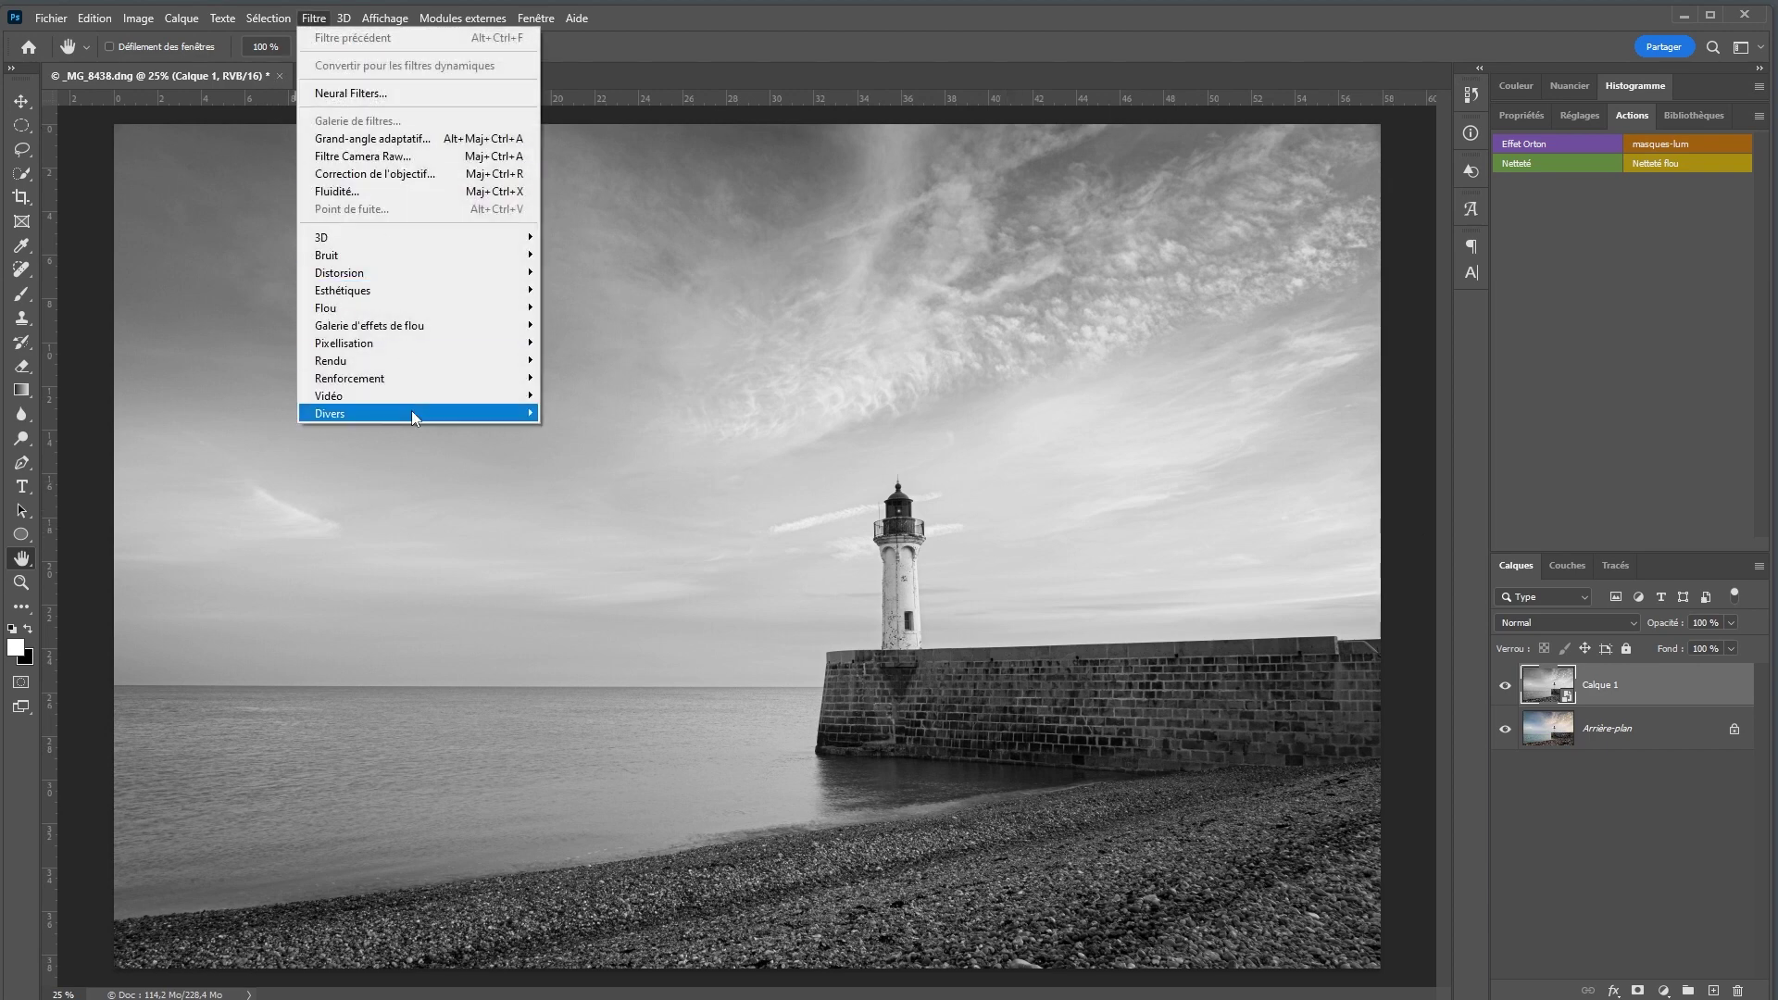
pyautogui.moveTo(413, 415)
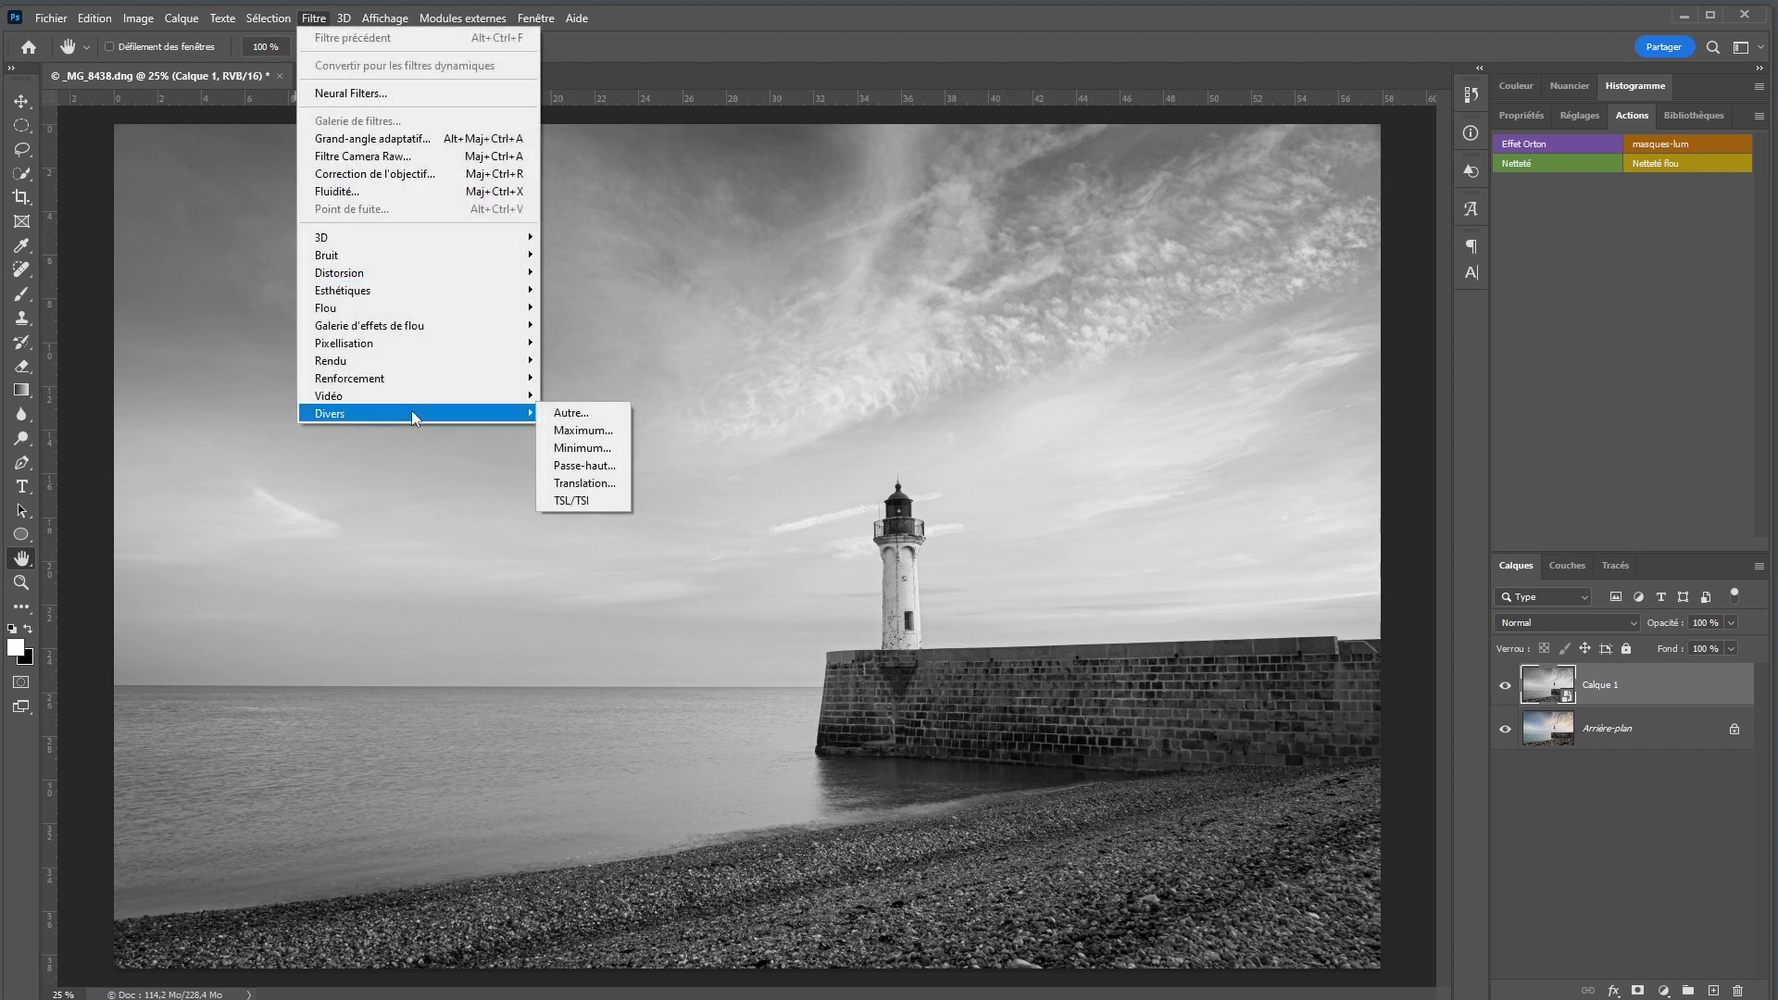
pyautogui.click(600, 464)
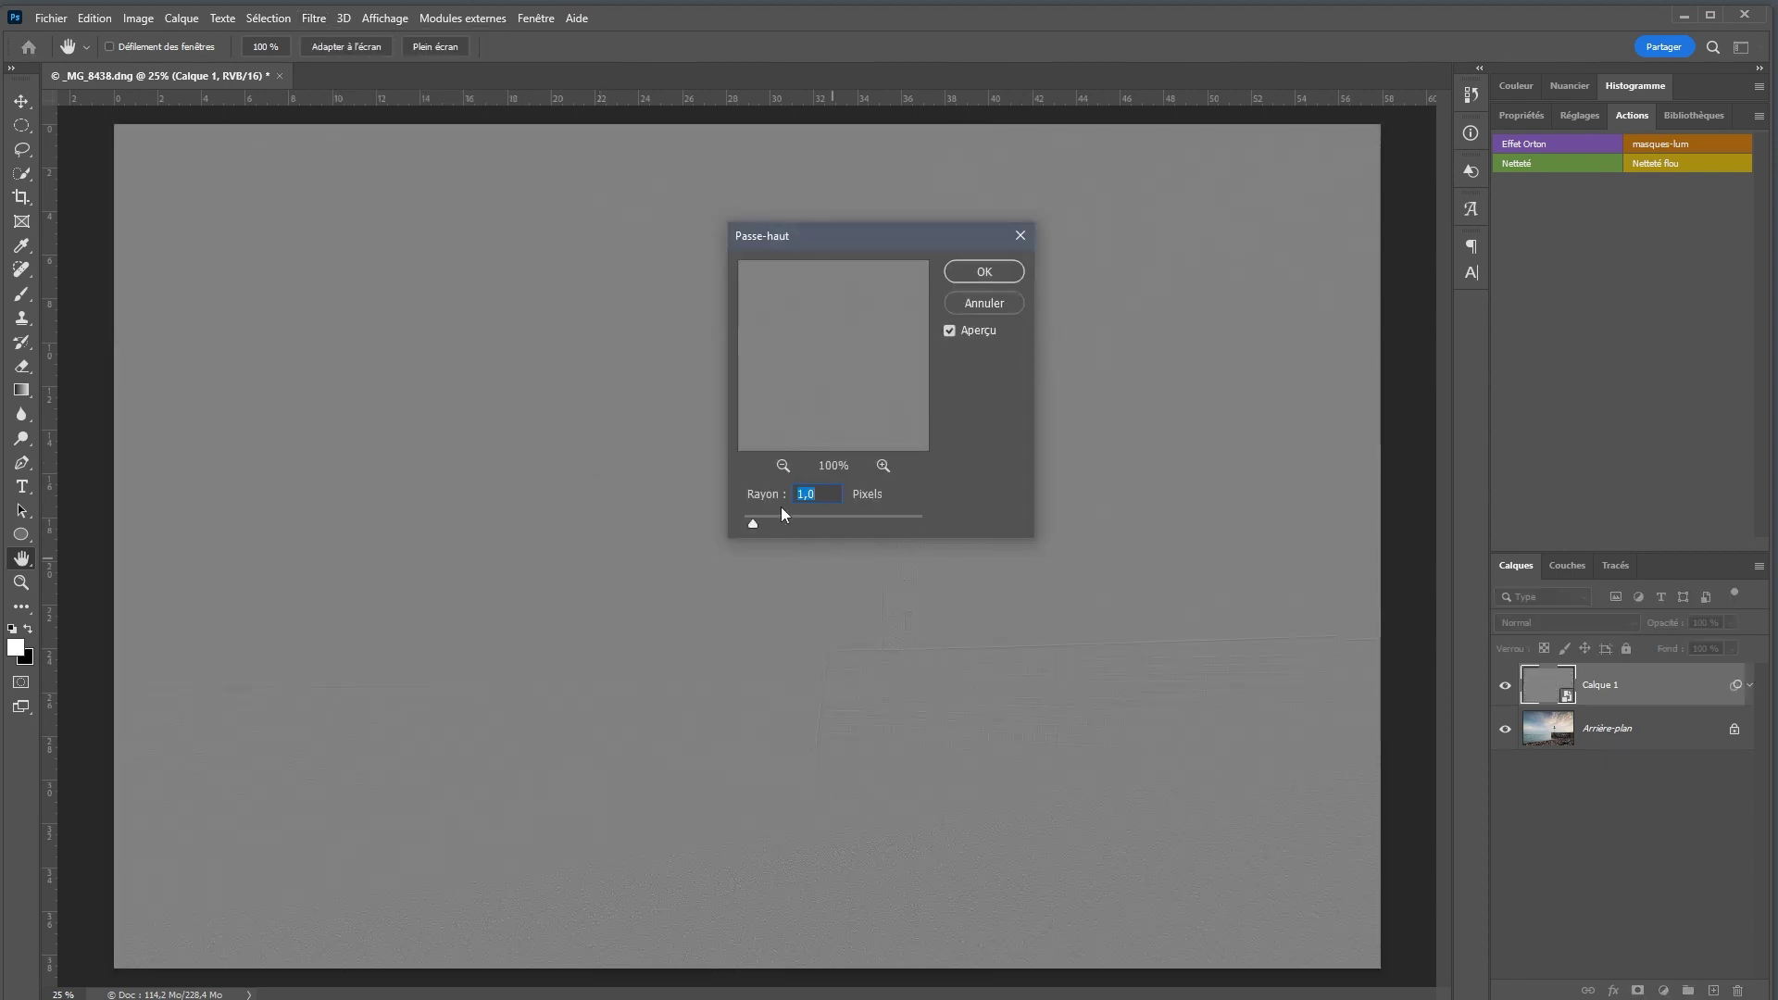
pyautogui.click(957, 271)
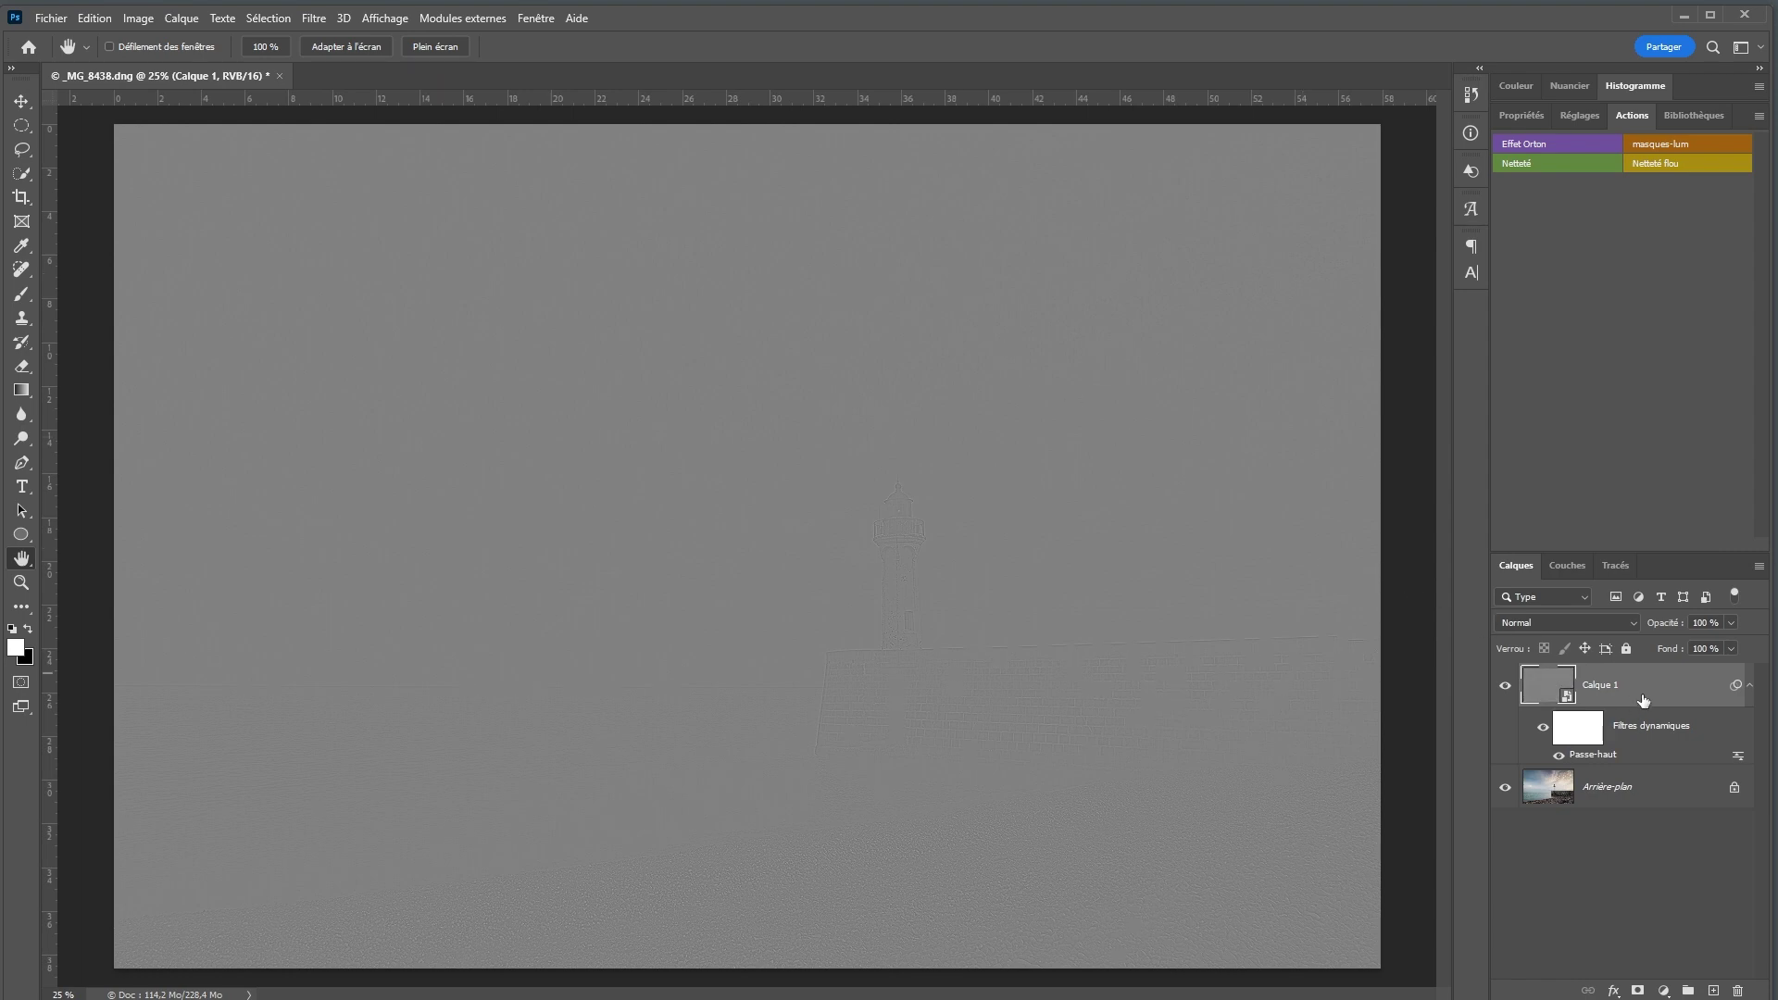
pyautogui.click(1602, 622)
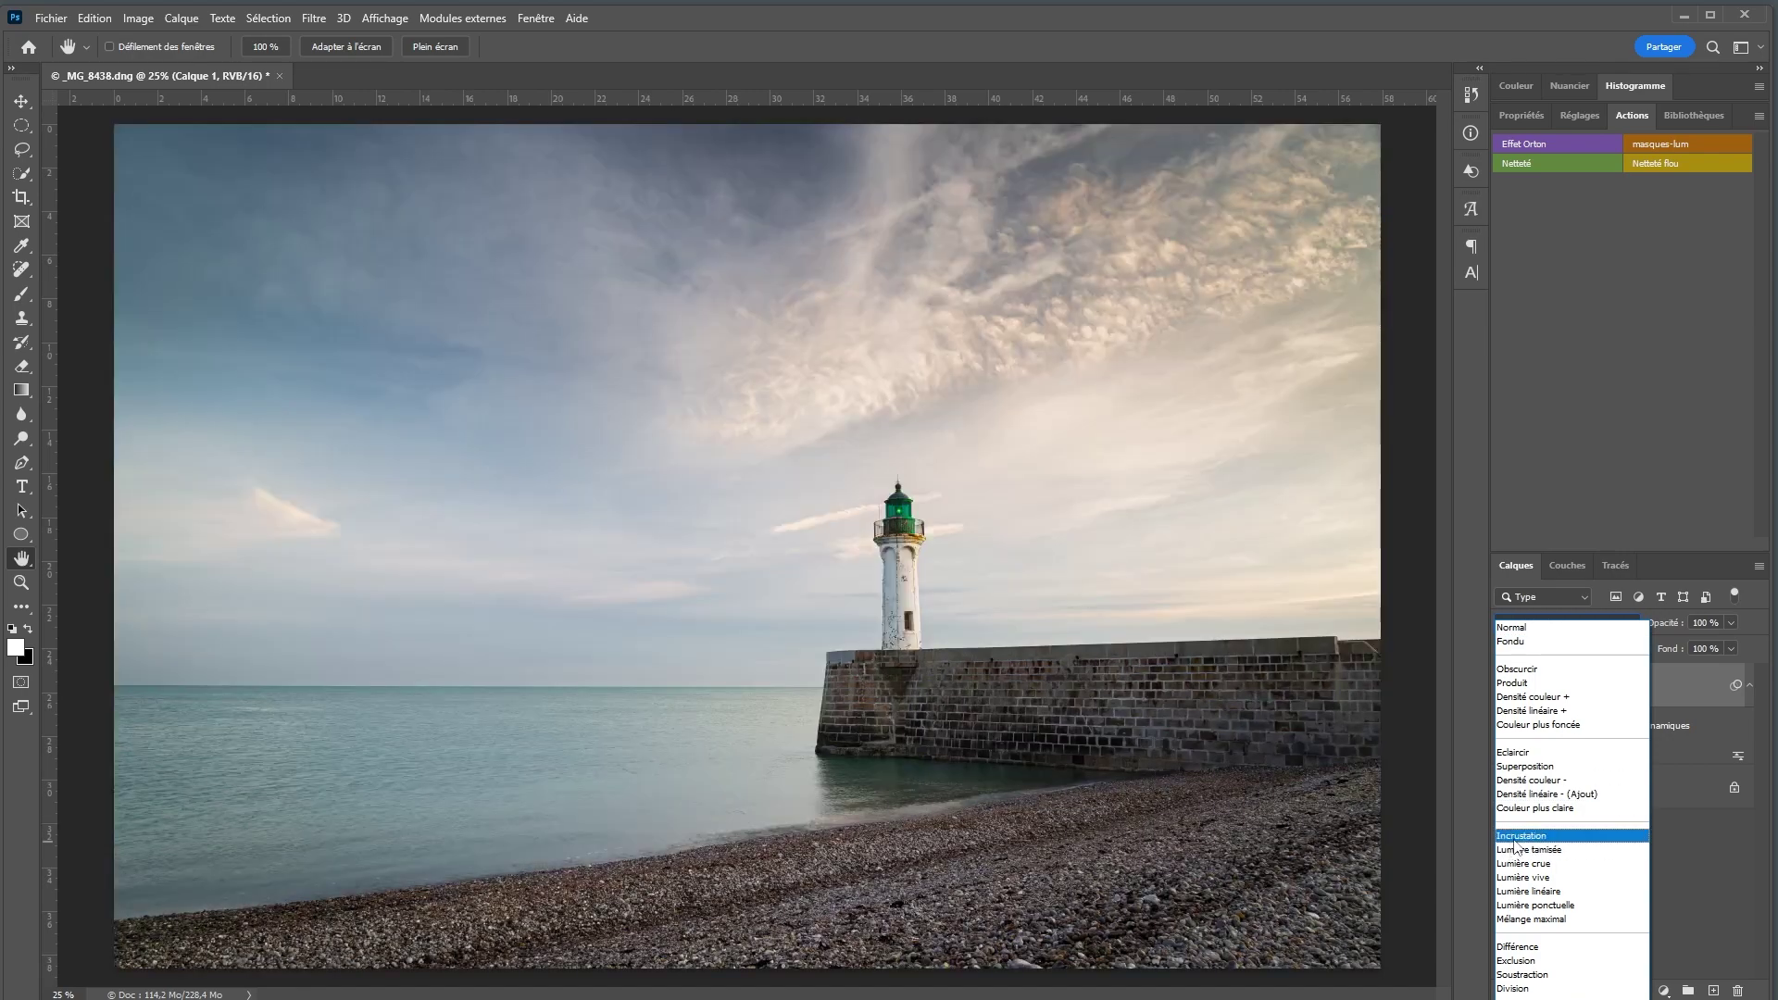
pyautogui.click(1519, 836)
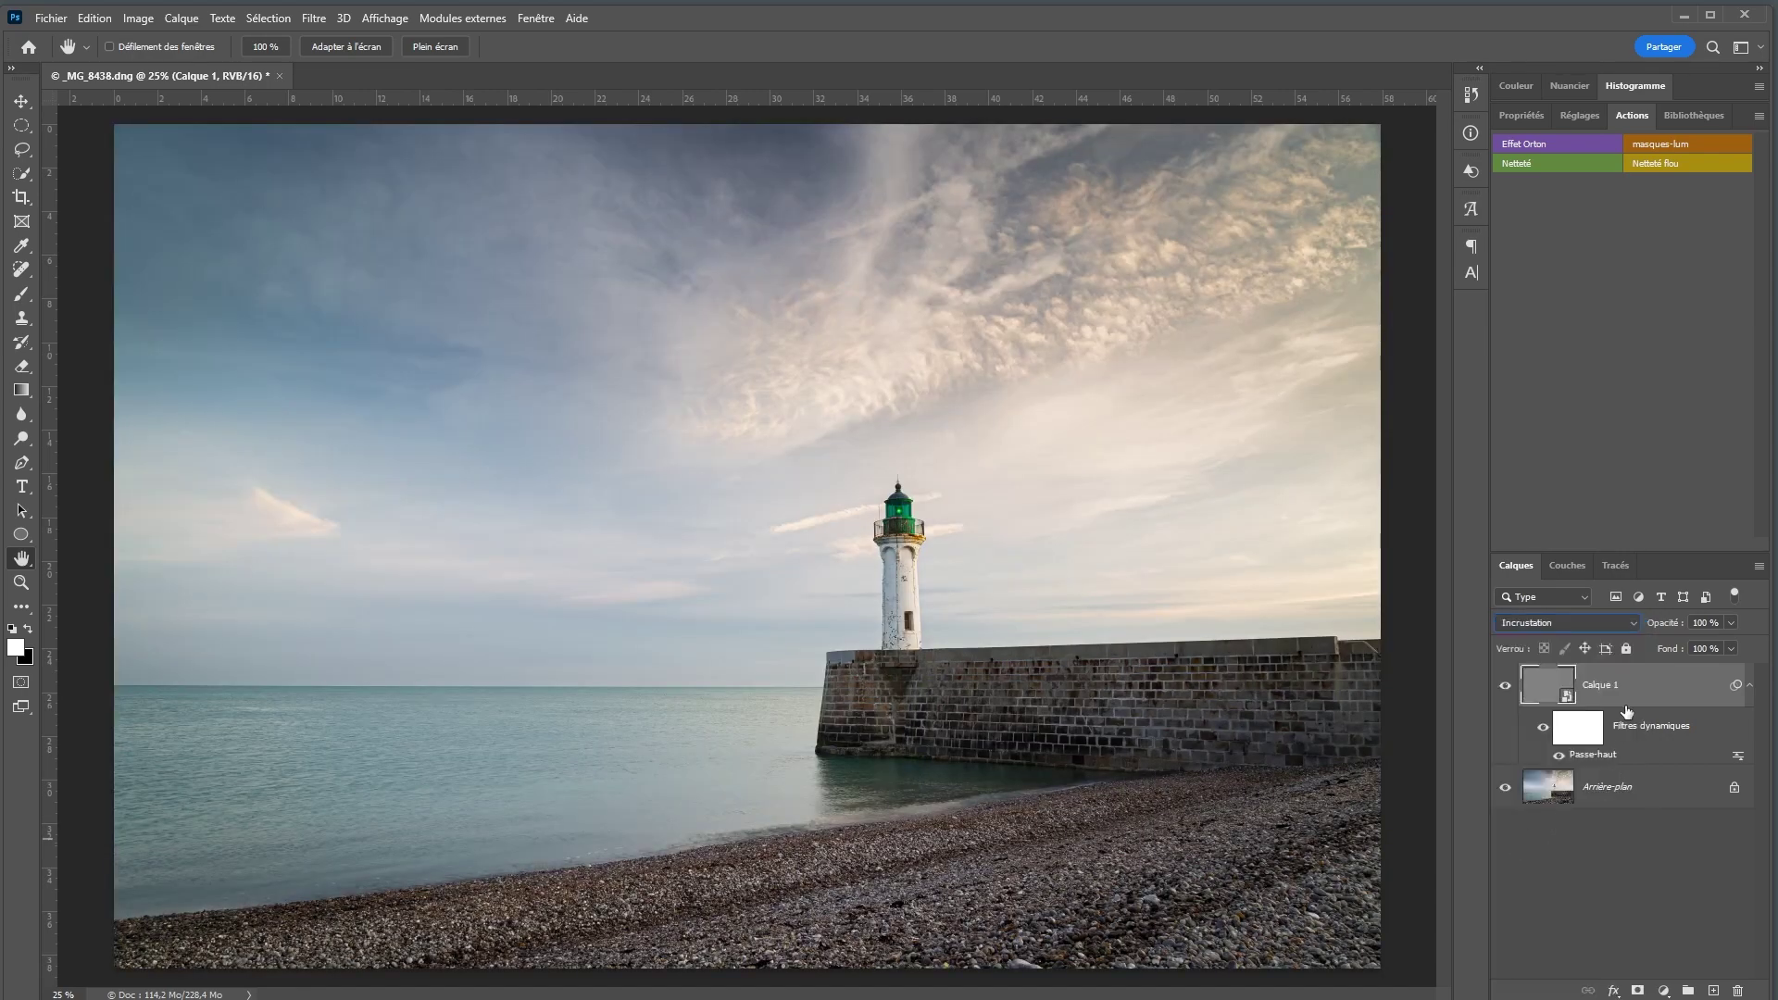
# - Compare the lighthouse at 100 % with the high-pass layer hidden and shown
pyautogui.rightClick(893, 512)
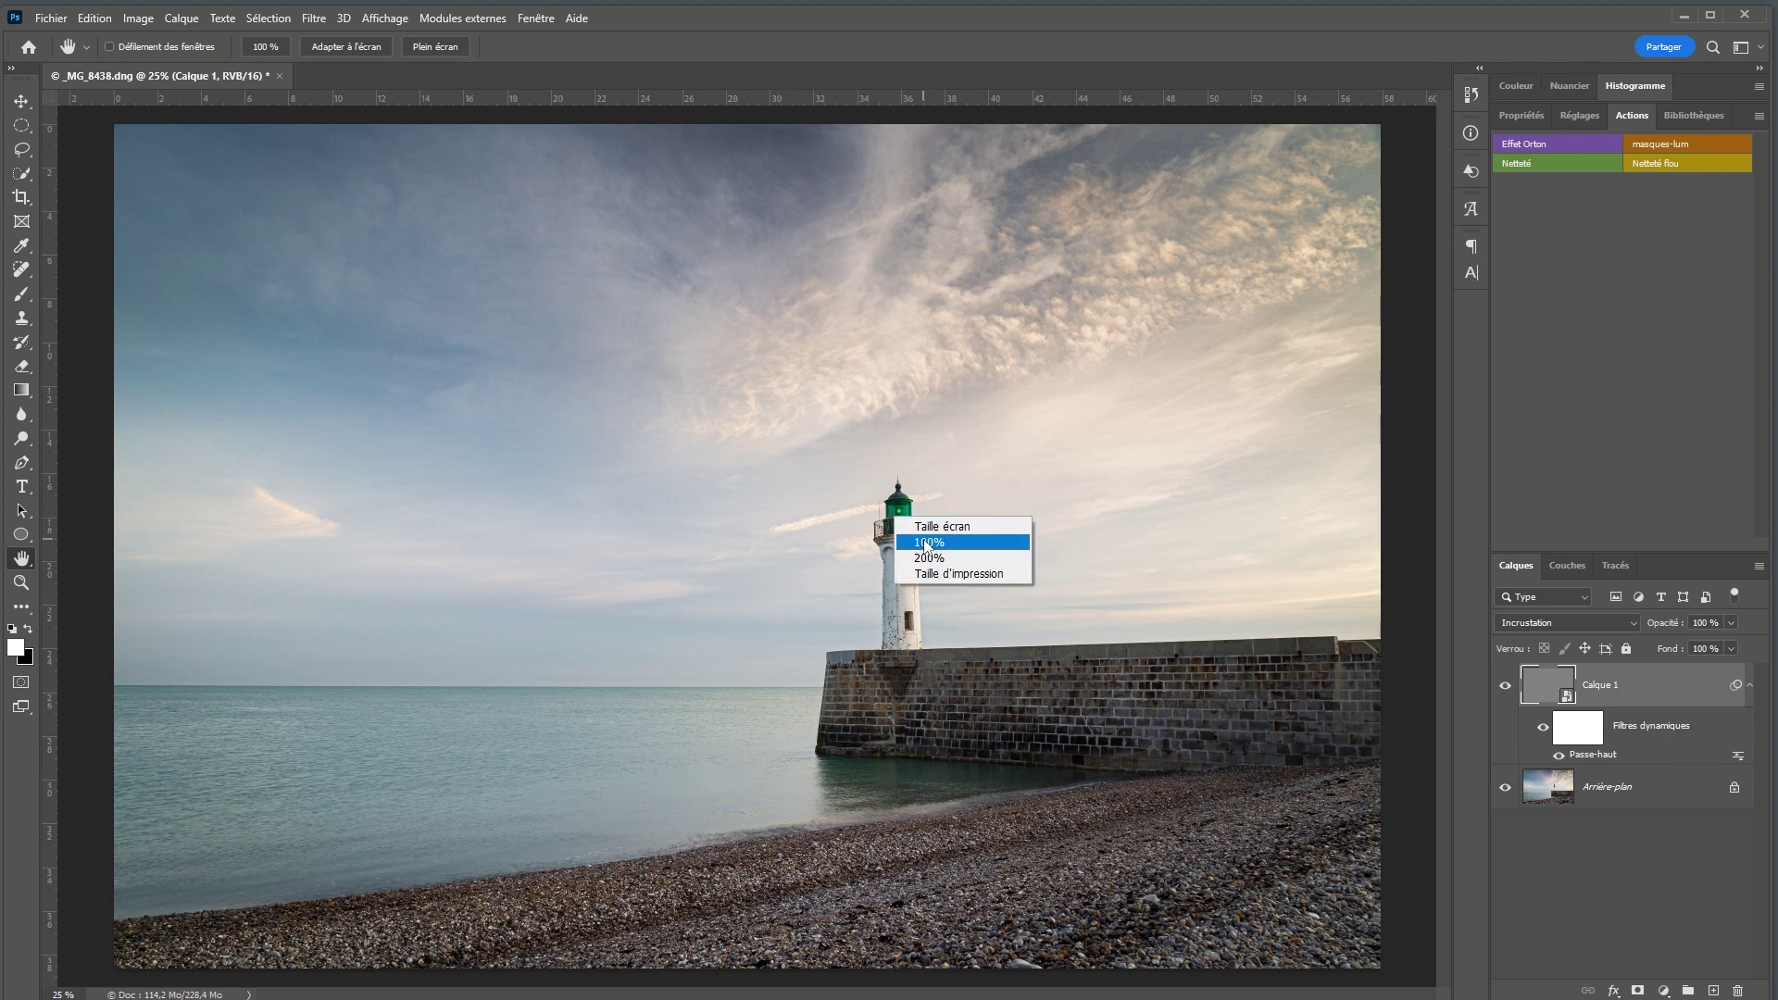
pyautogui.click(925, 542)
pyautogui.moveTo(1101, 567); pyautogui.dragTo(754, 587)
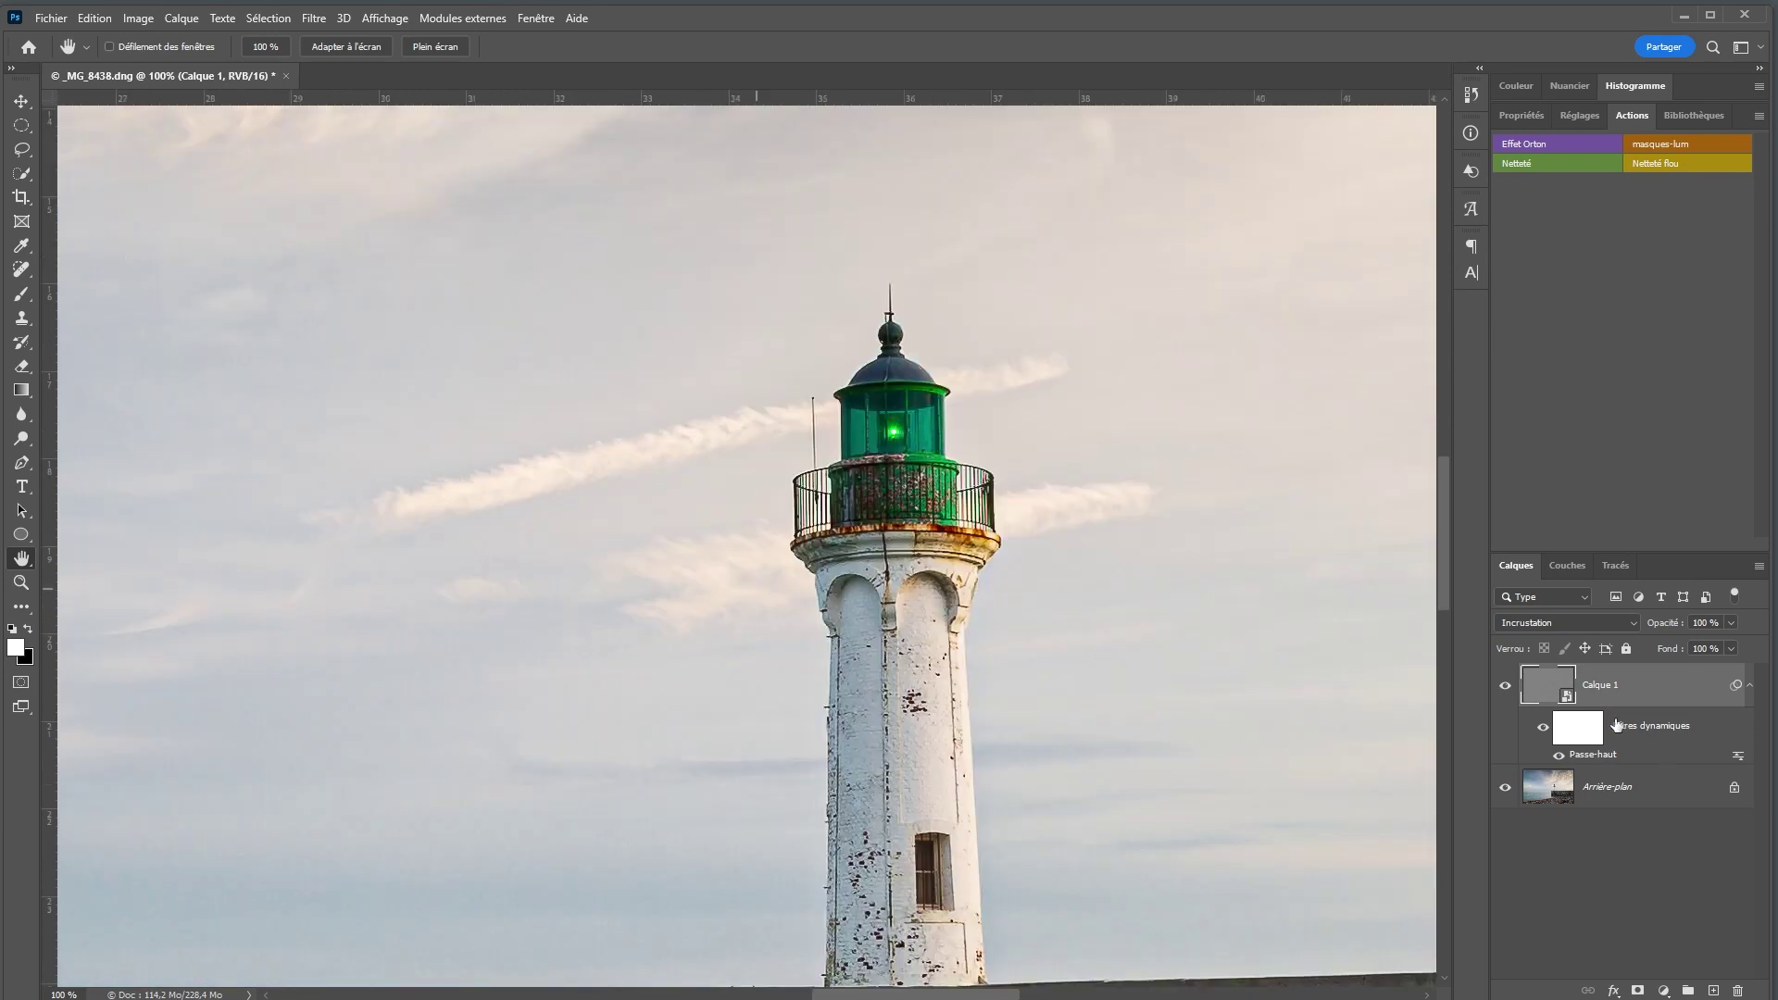
pyautogui.click(1506, 690)
pyautogui.click(1506, 690)
pyautogui.click(1506, 690)
pyautogui.click(1505, 690)
pyautogui.click(1505, 690)
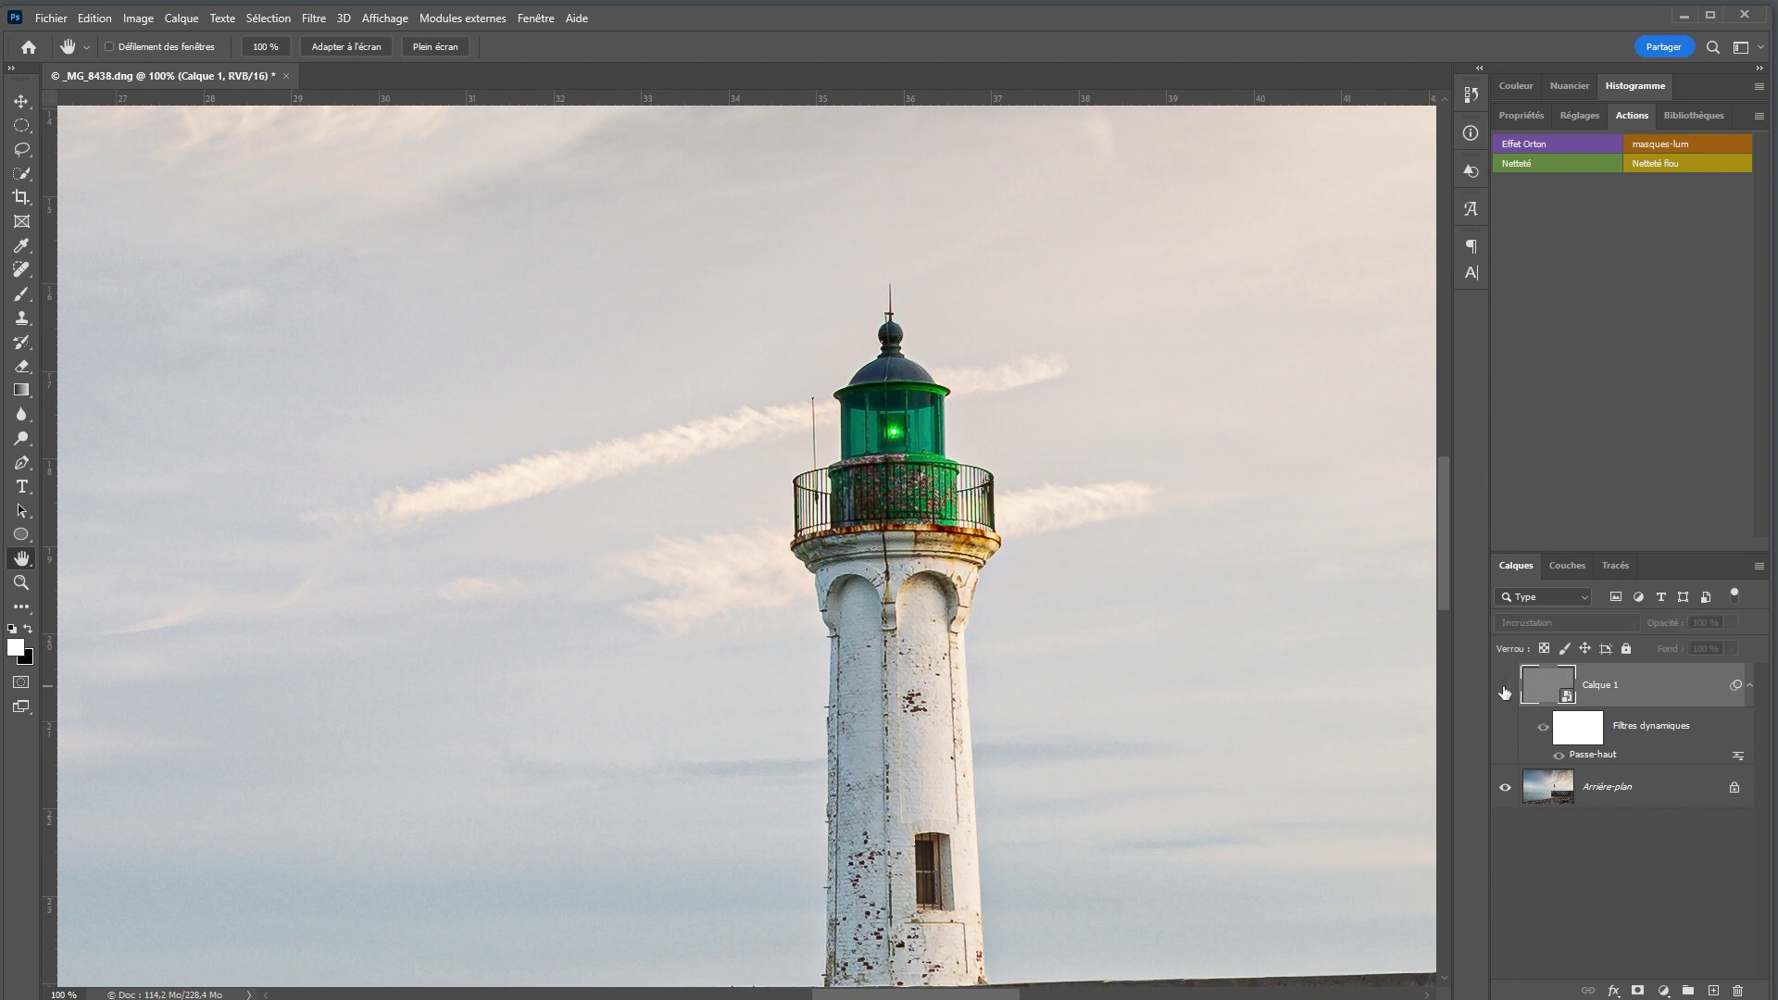
pyautogui.click(1505, 690)
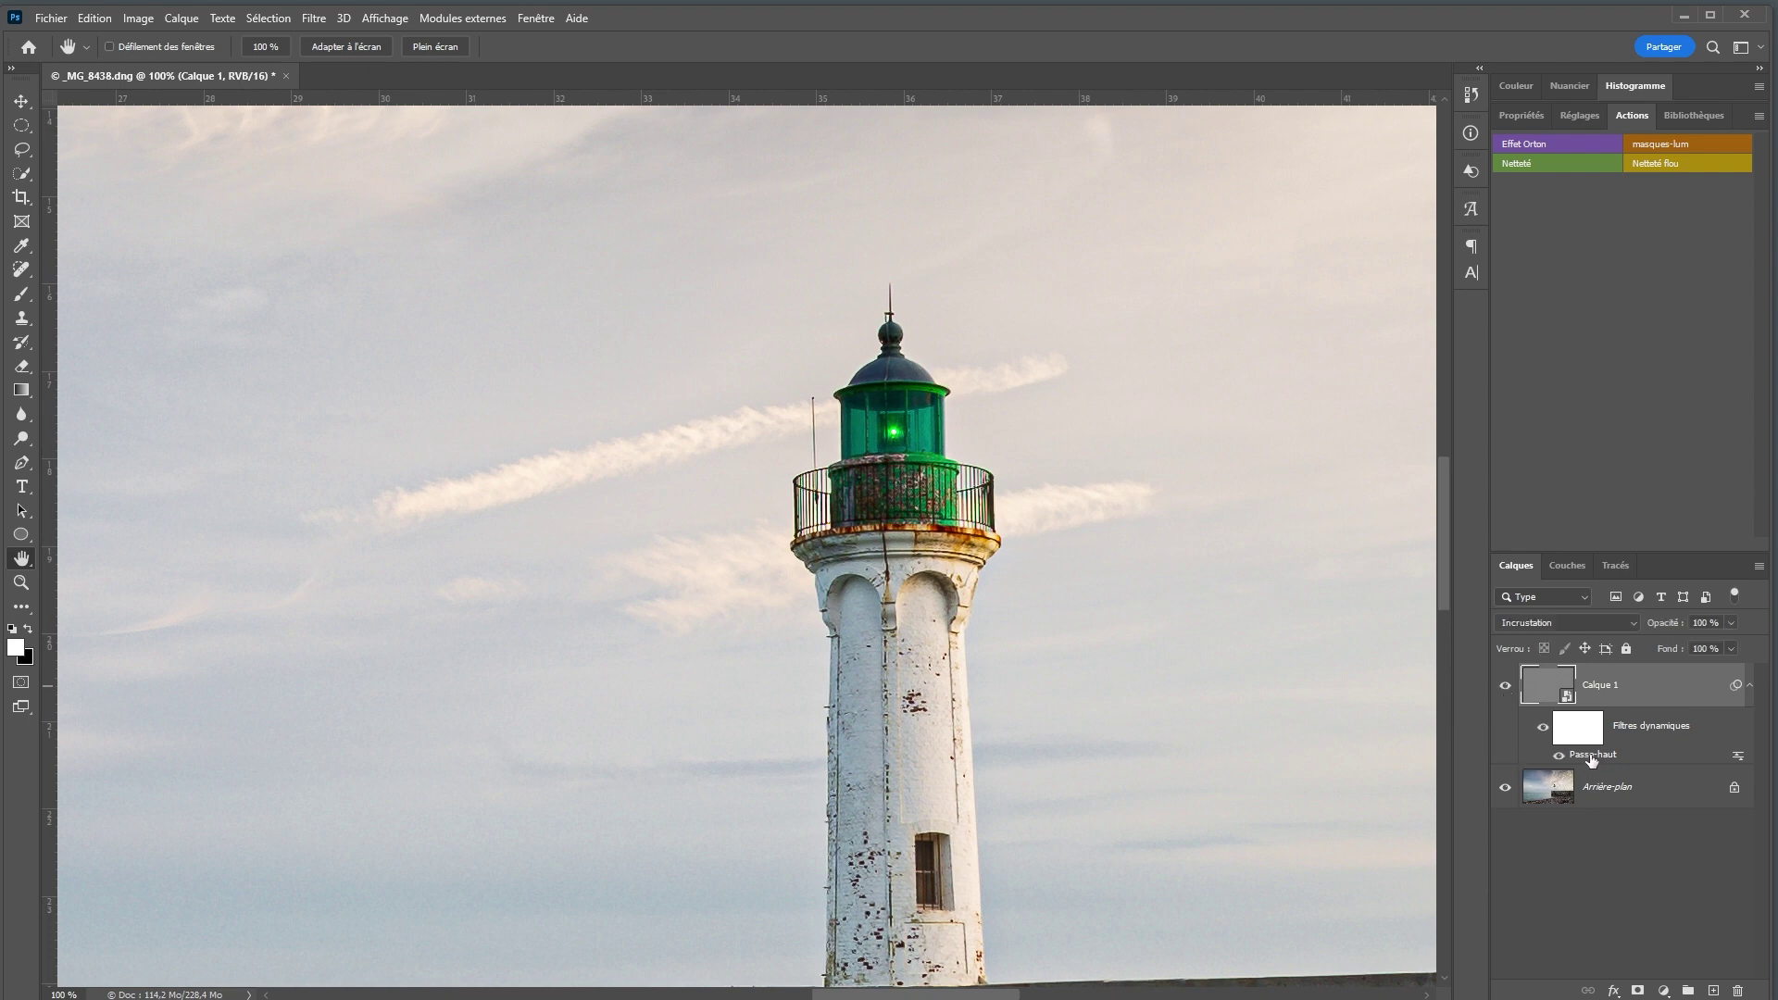
# - Set the radius of the layer's Passe-haut smart filter to 1,6 pixels
pyautogui.doubleClick(1594, 755)
pyautogui.moveTo(868, 238); pyautogui.dragTo(557, 248)
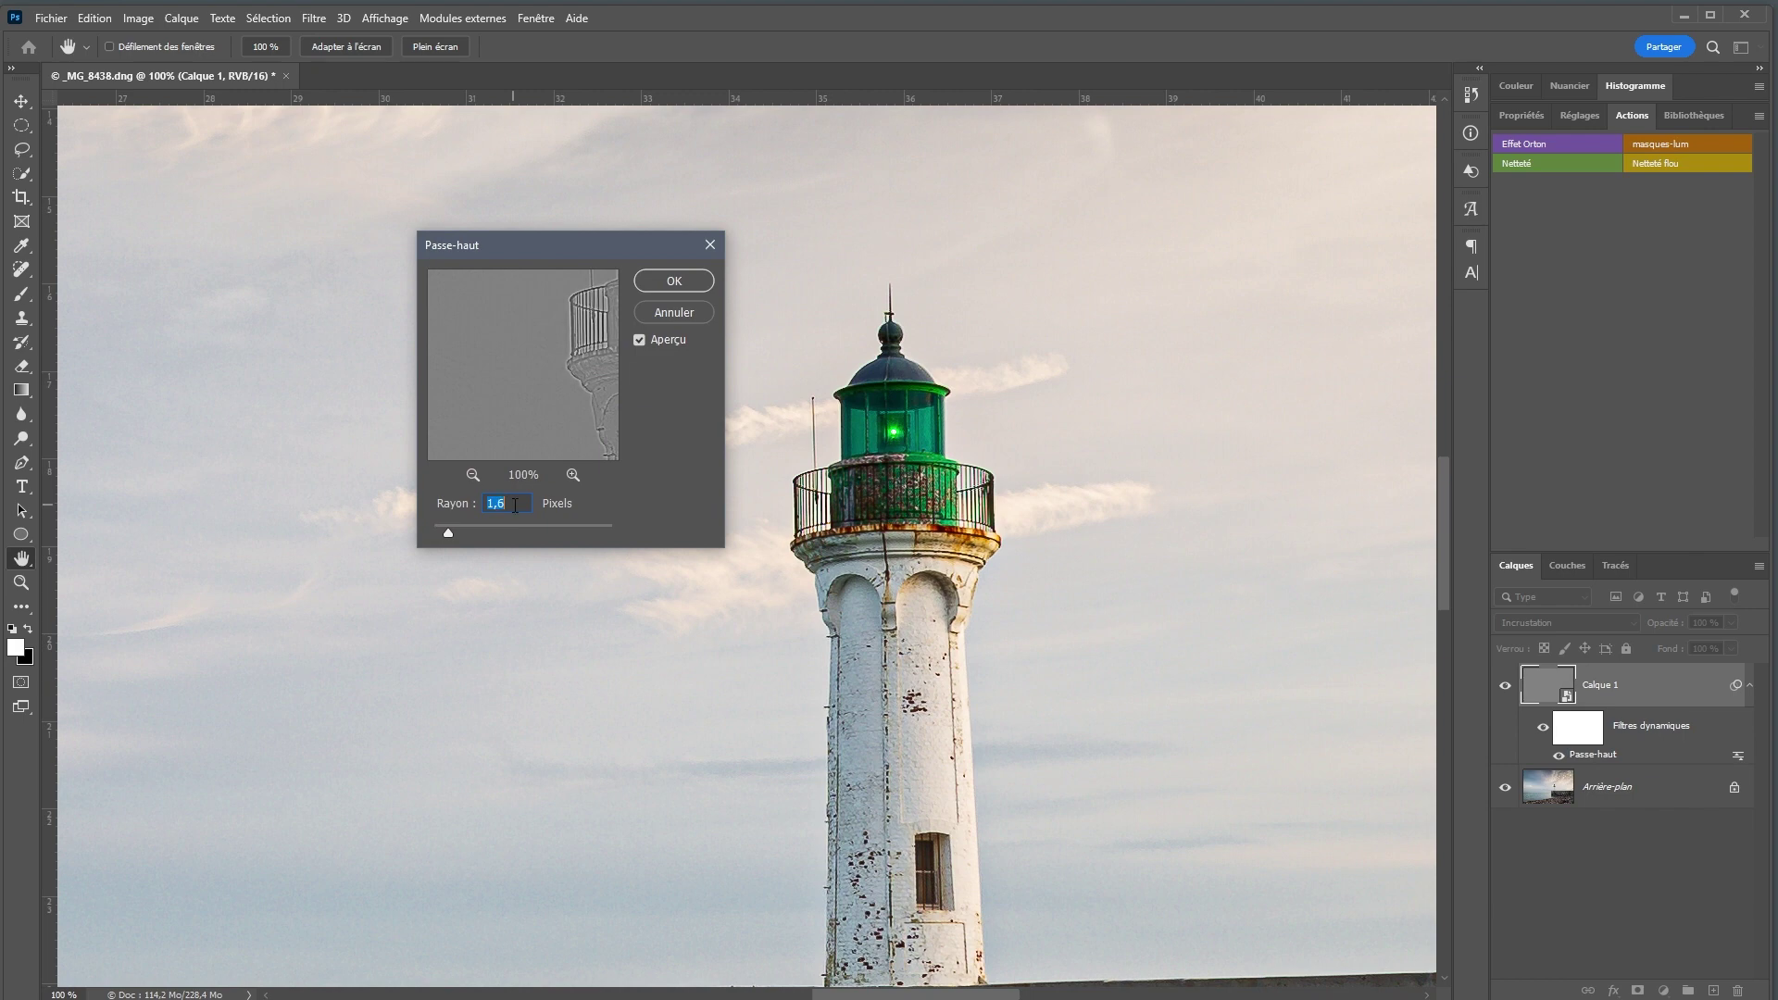
pyautogui.click(680, 287)
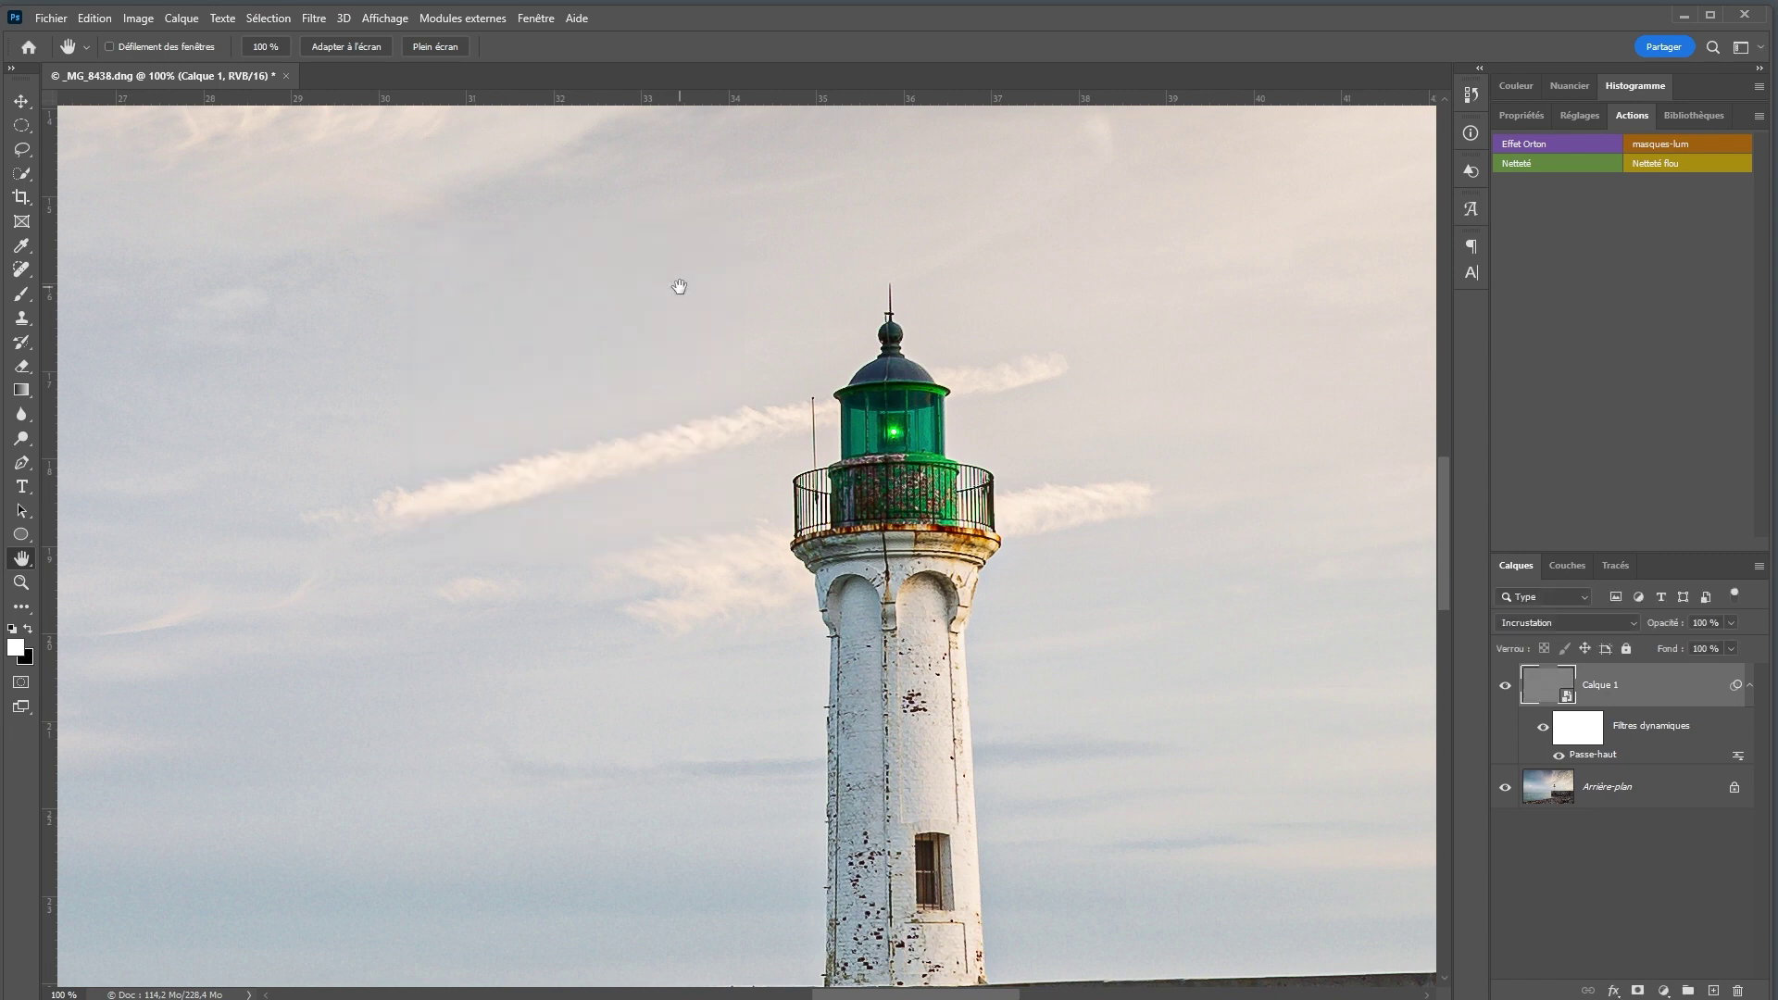
# - Compare the lighthouse and the stone wall with the high-pass layer hidden and shown, and return to the whole photo
pyautogui.click(1505, 687)
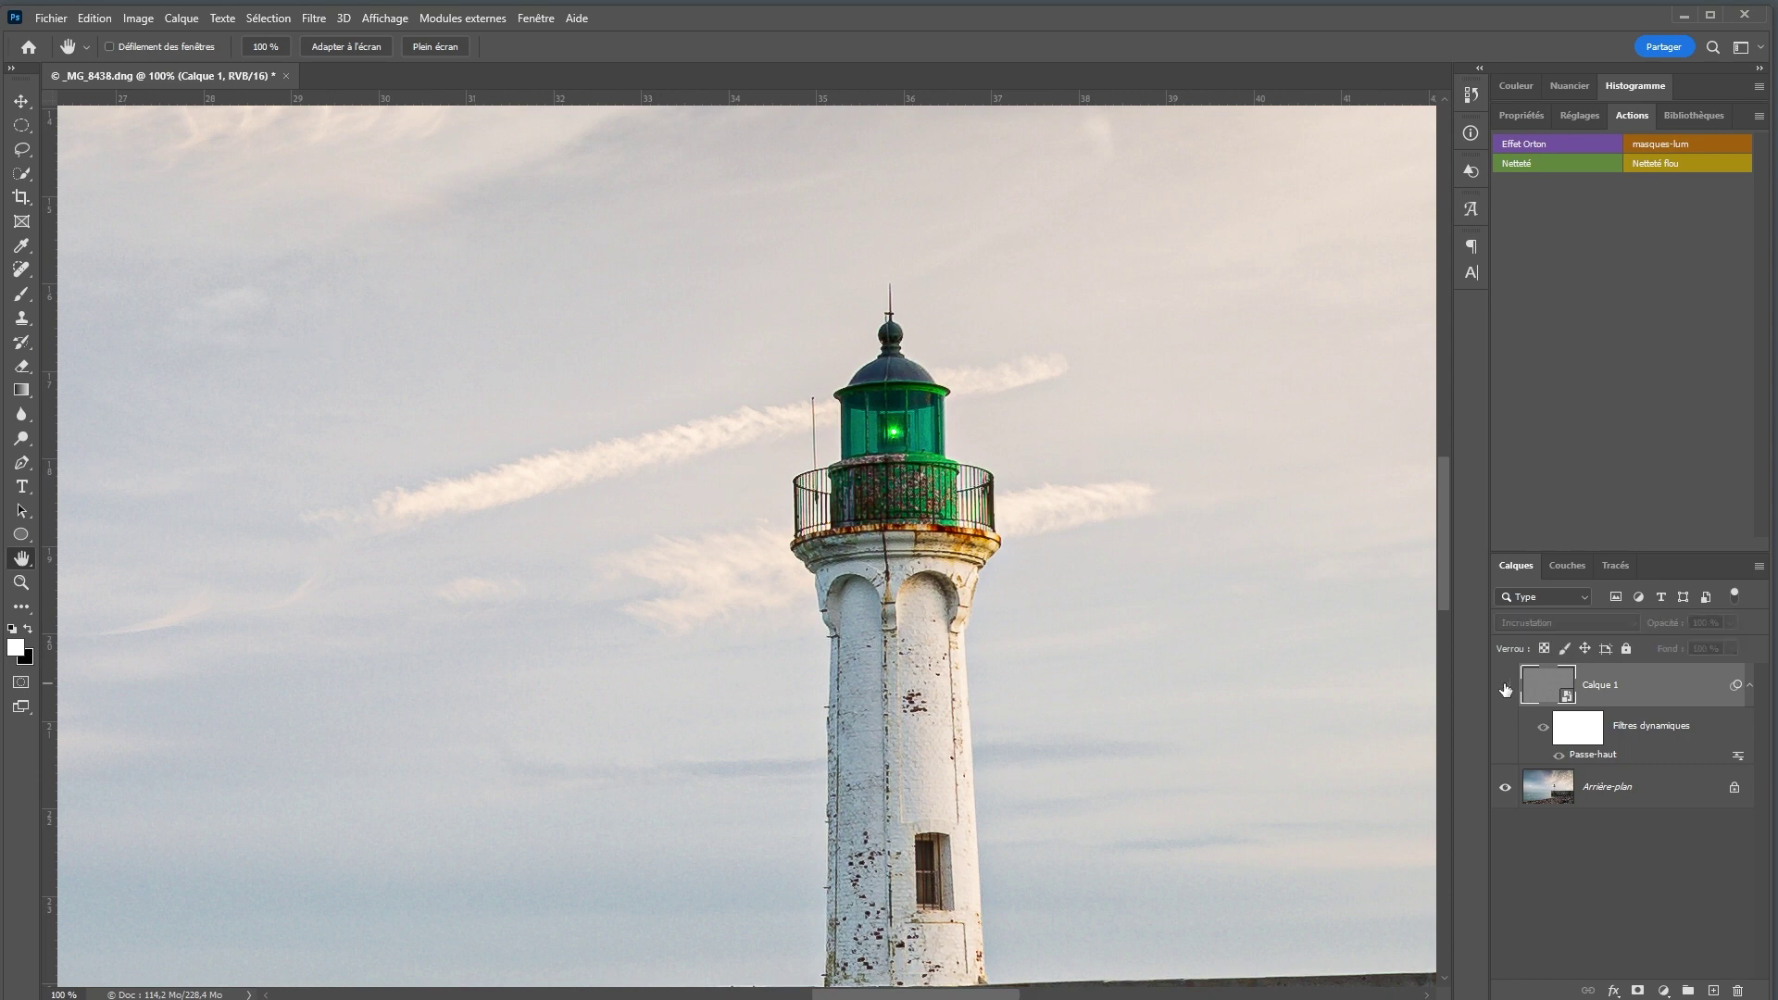
pyautogui.click(1504, 688)
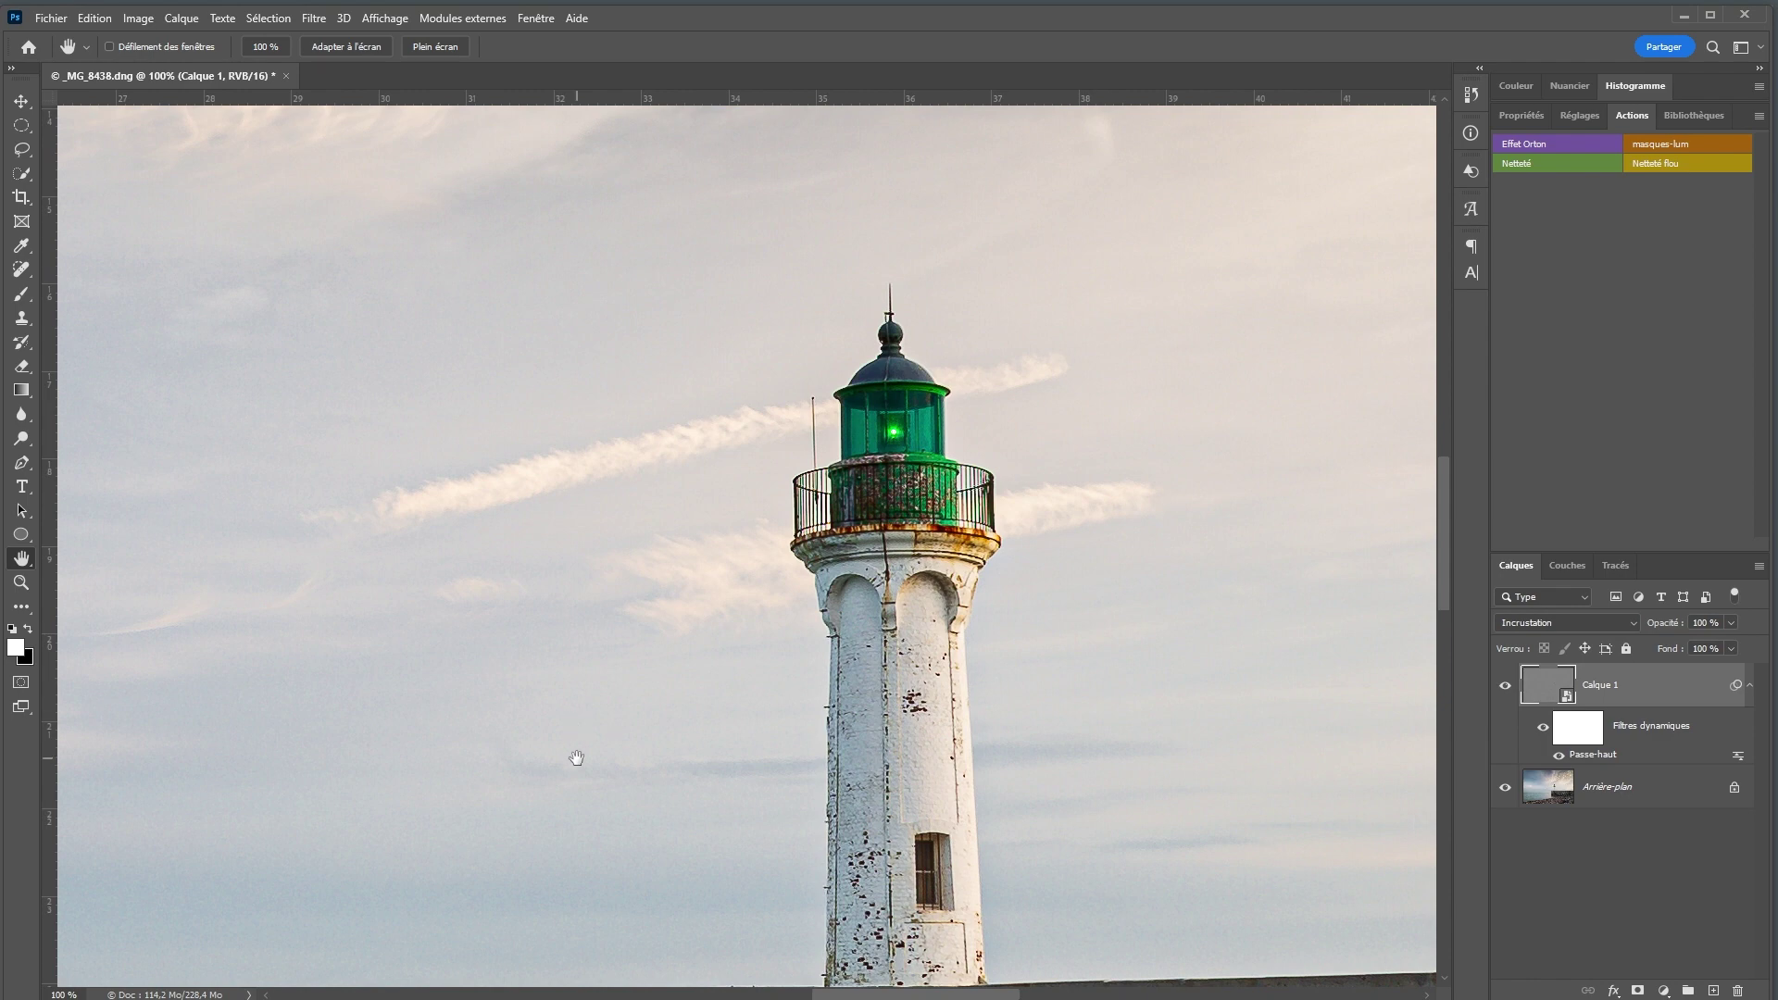
pyautogui.scroll(-5, 1227, 718)
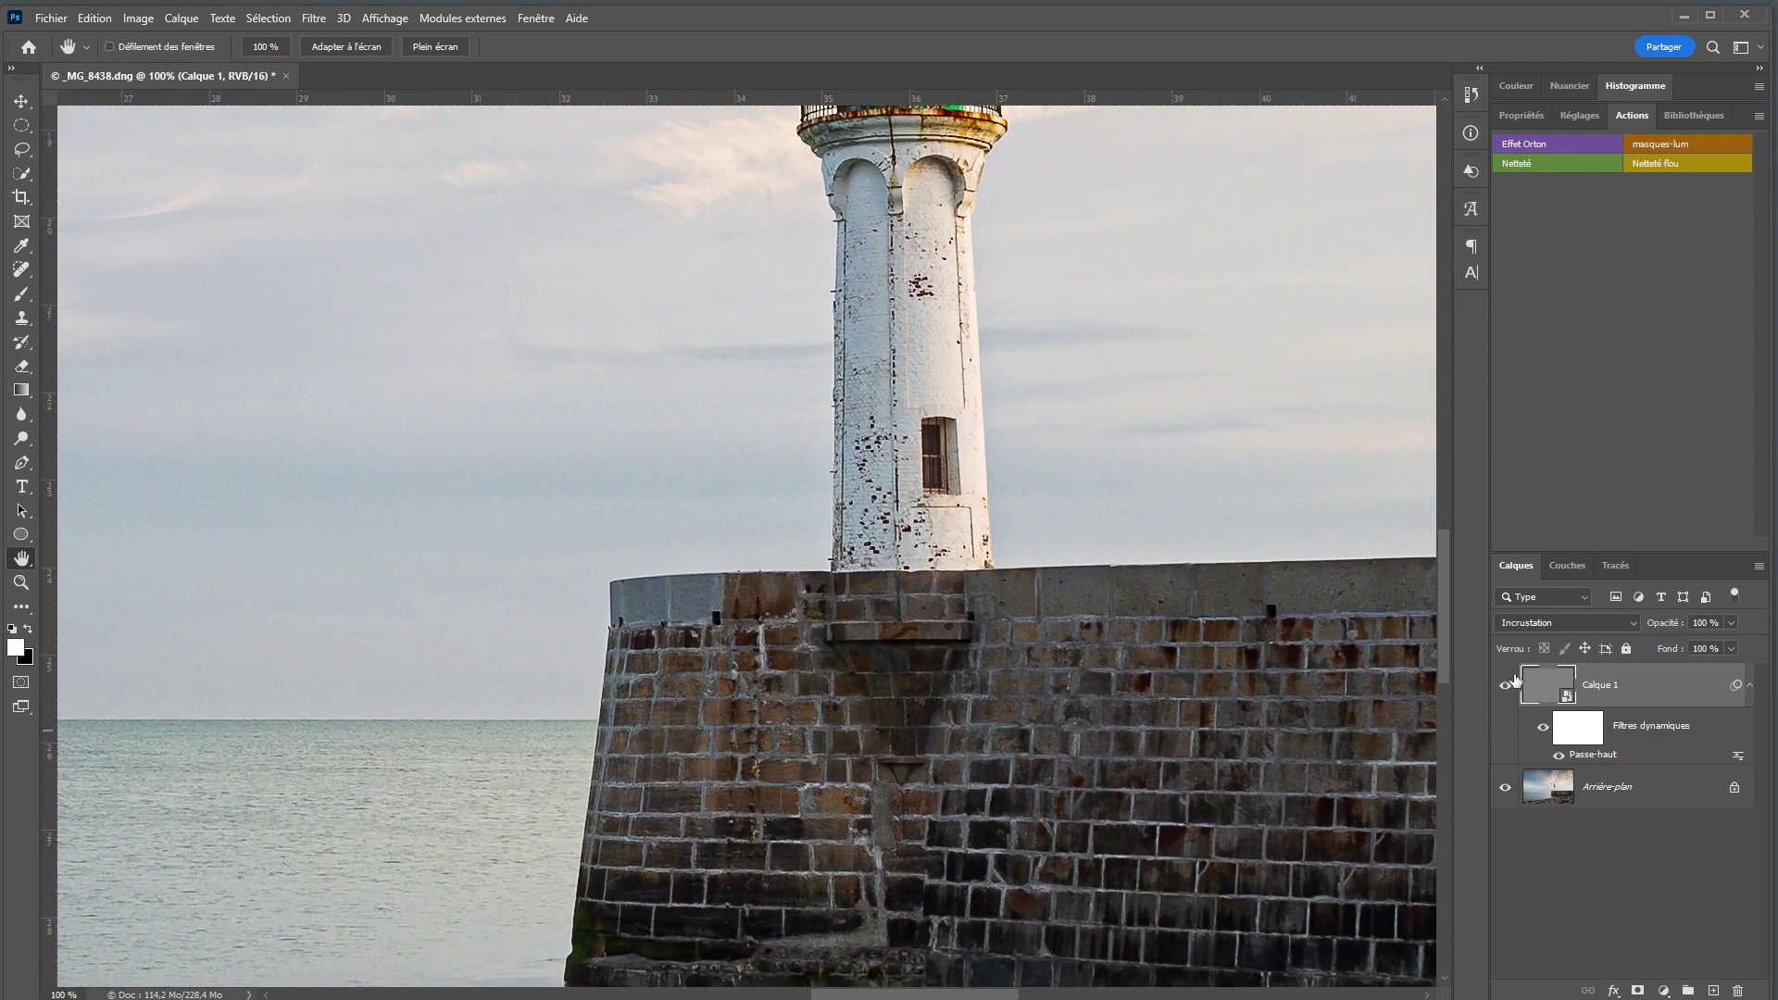
pyautogui.click(1506, 689)
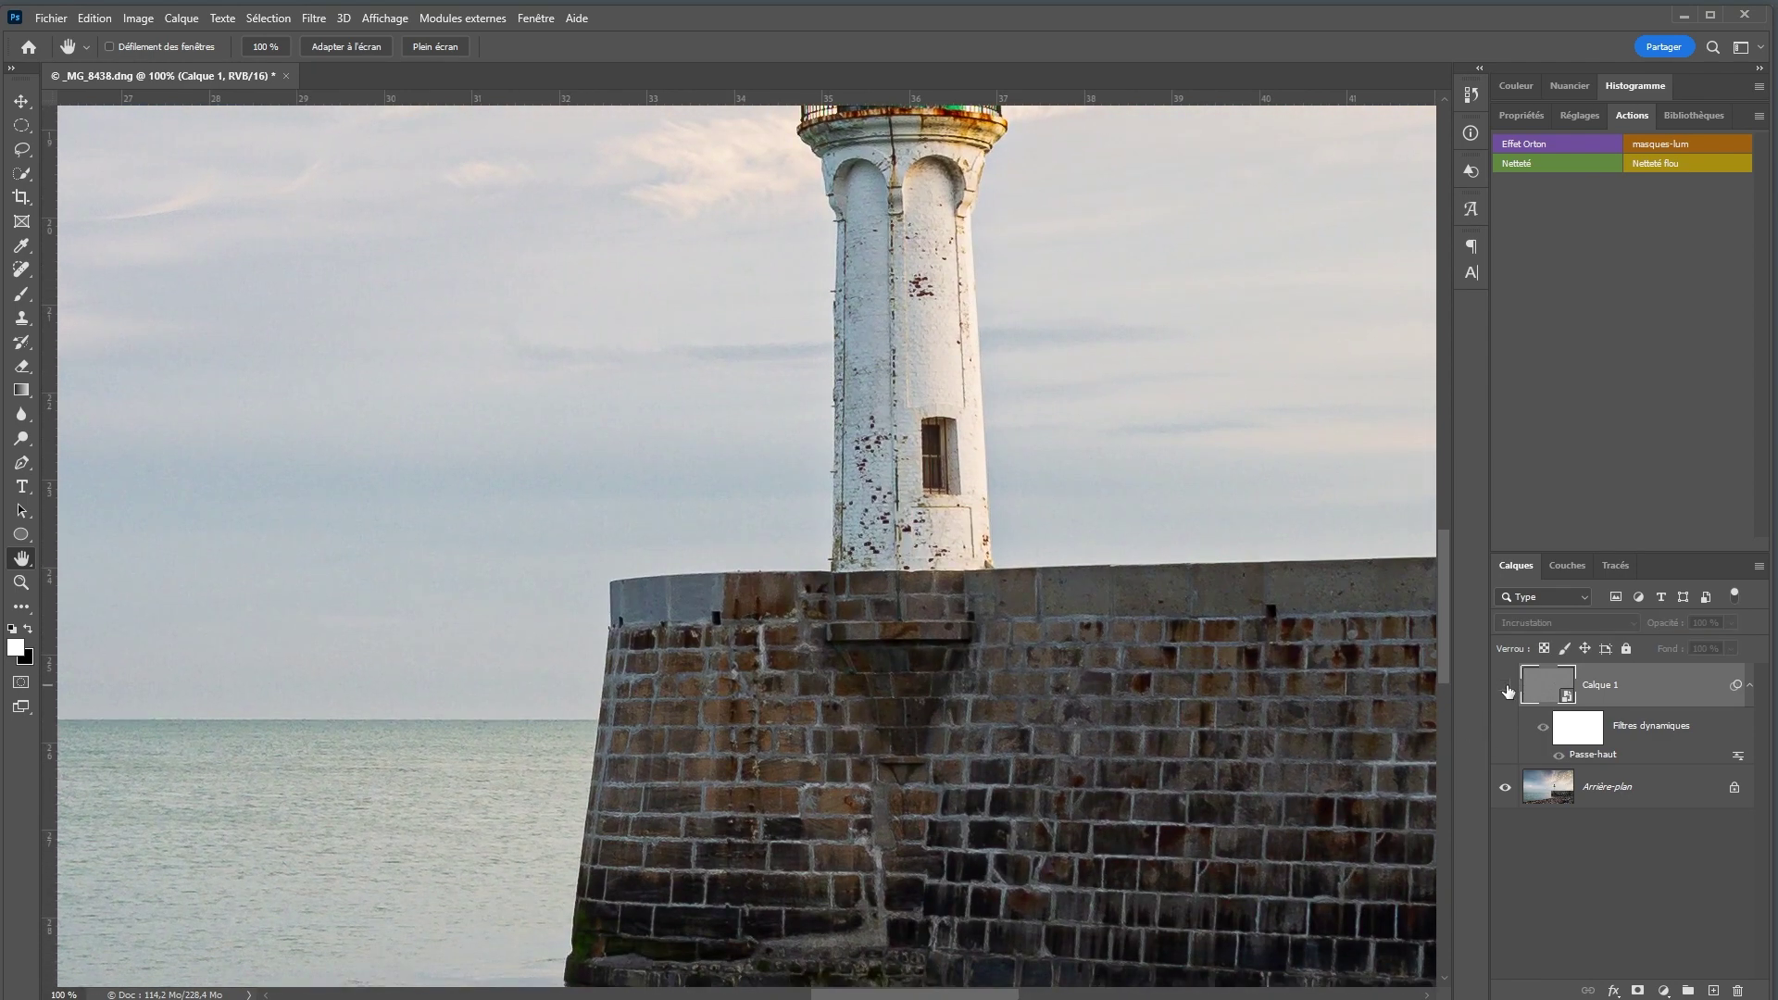
pyautogui.click(1506, 688)
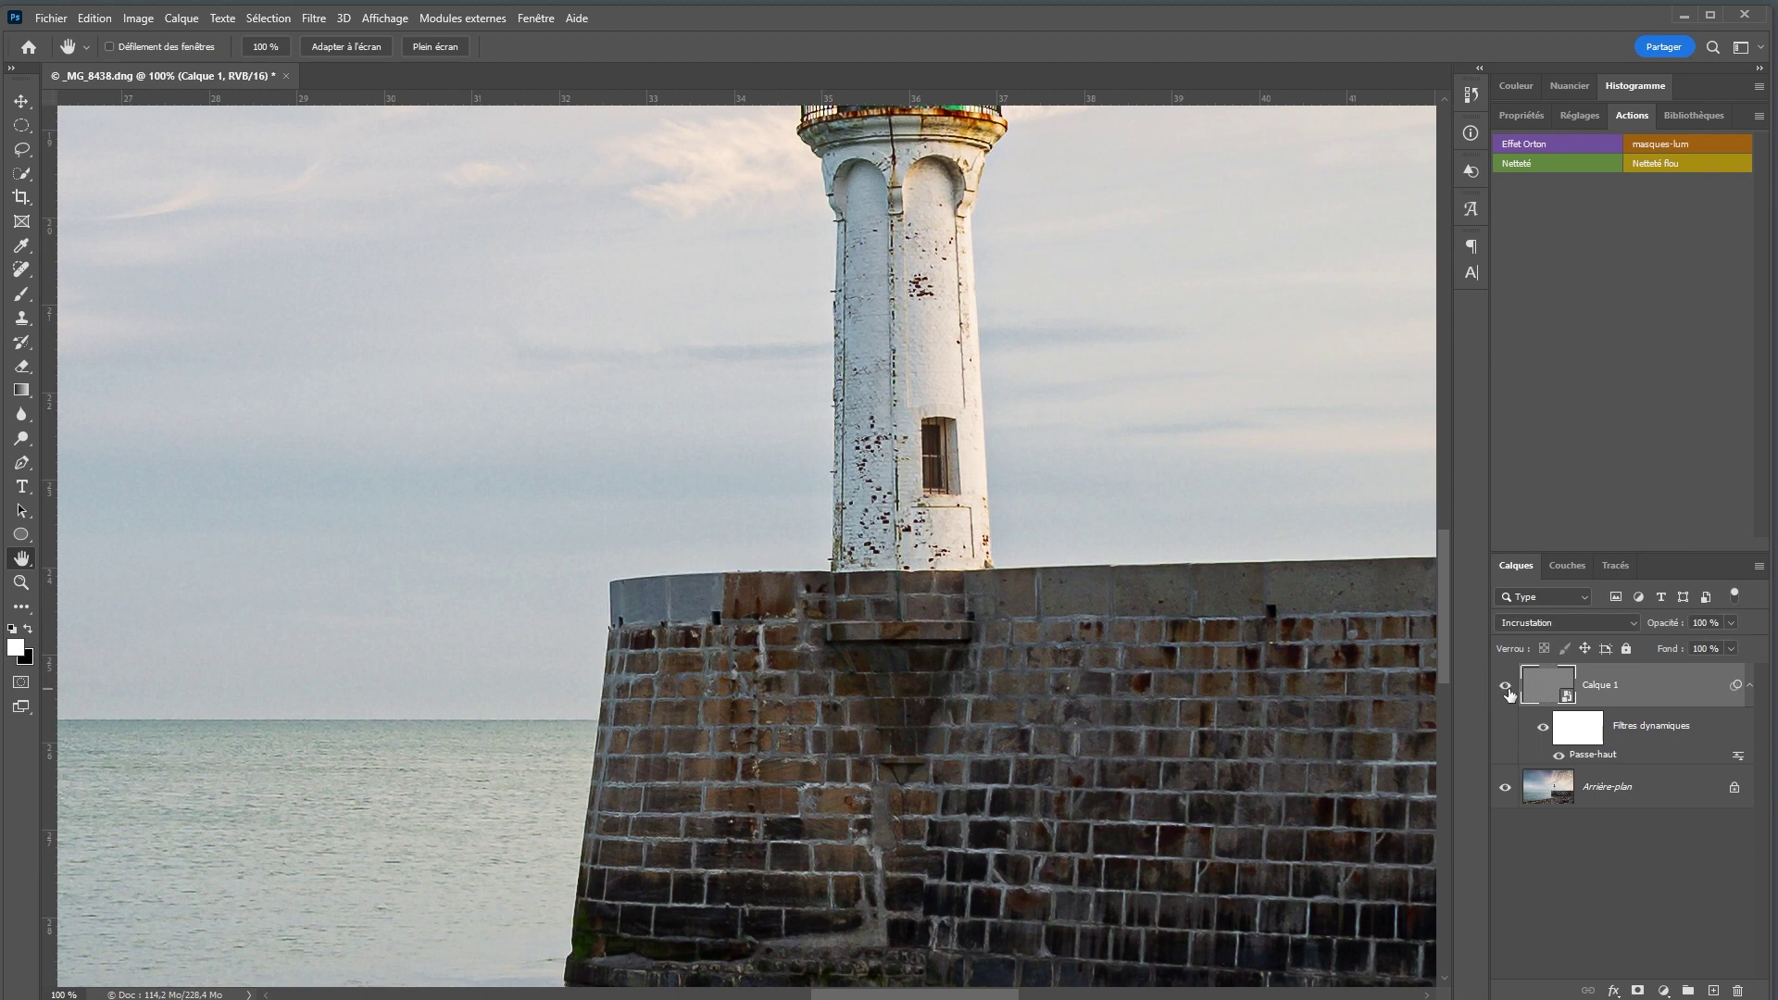
pyautogui.rightClick(825, 525)
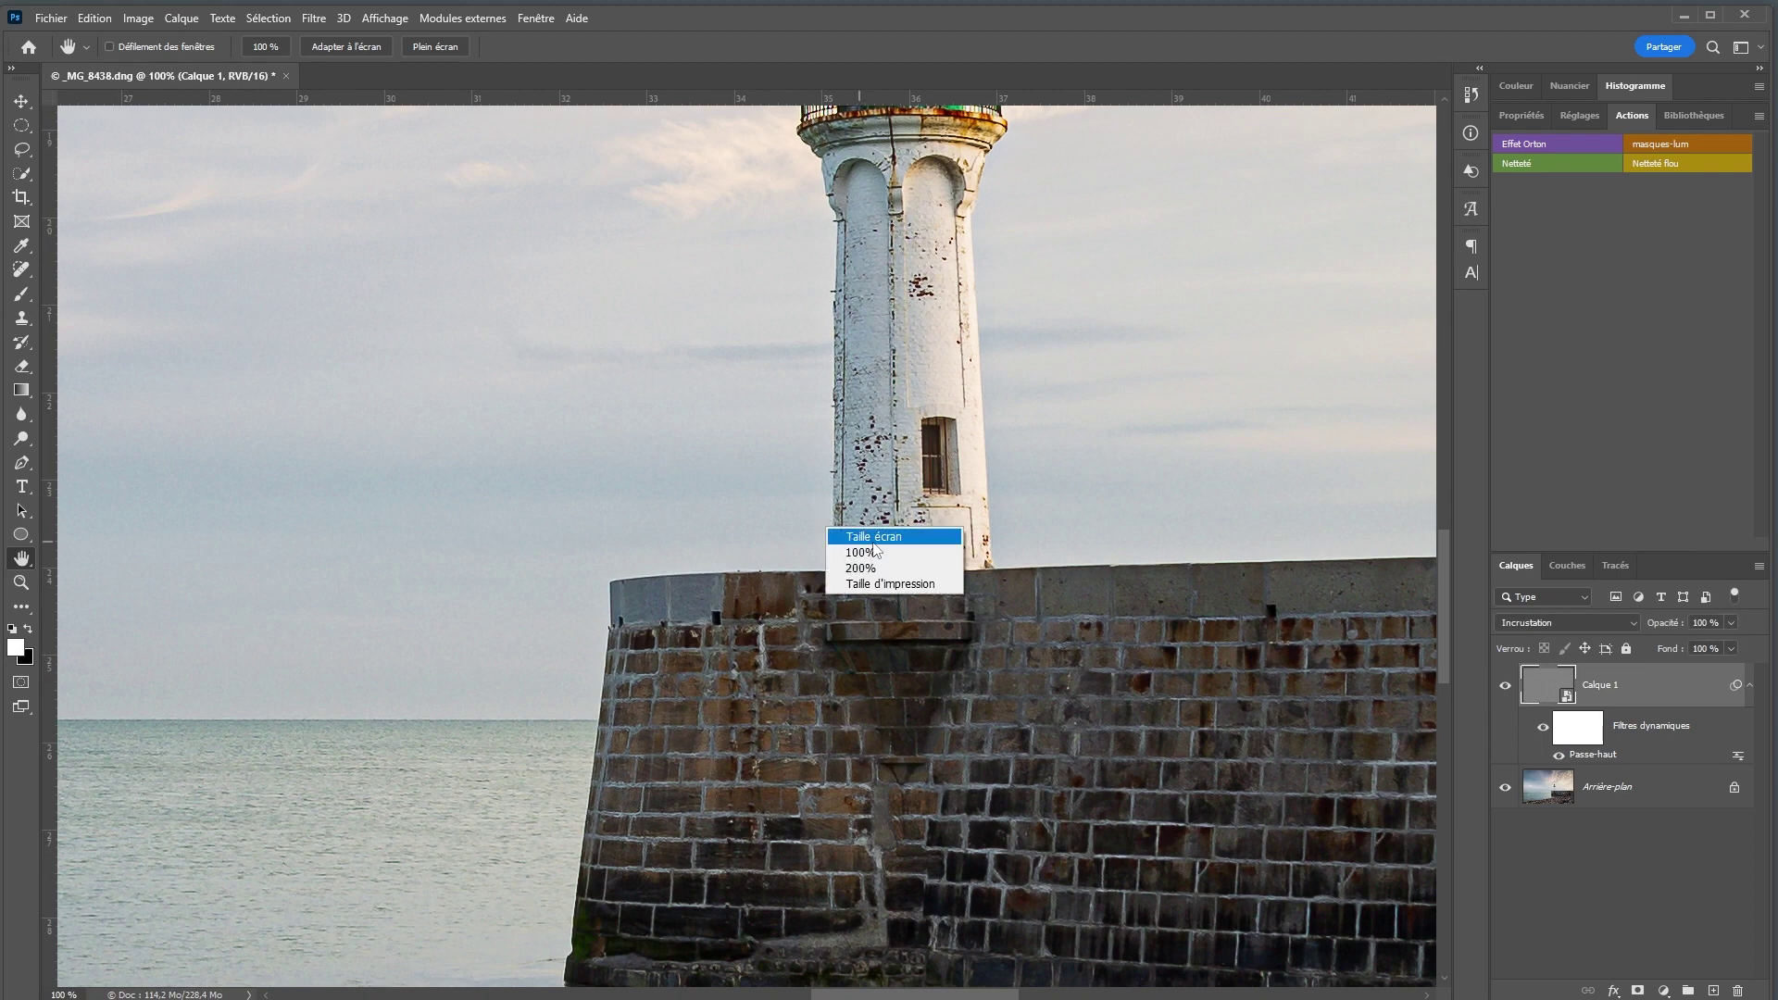
pyautogui.click(872, 543)
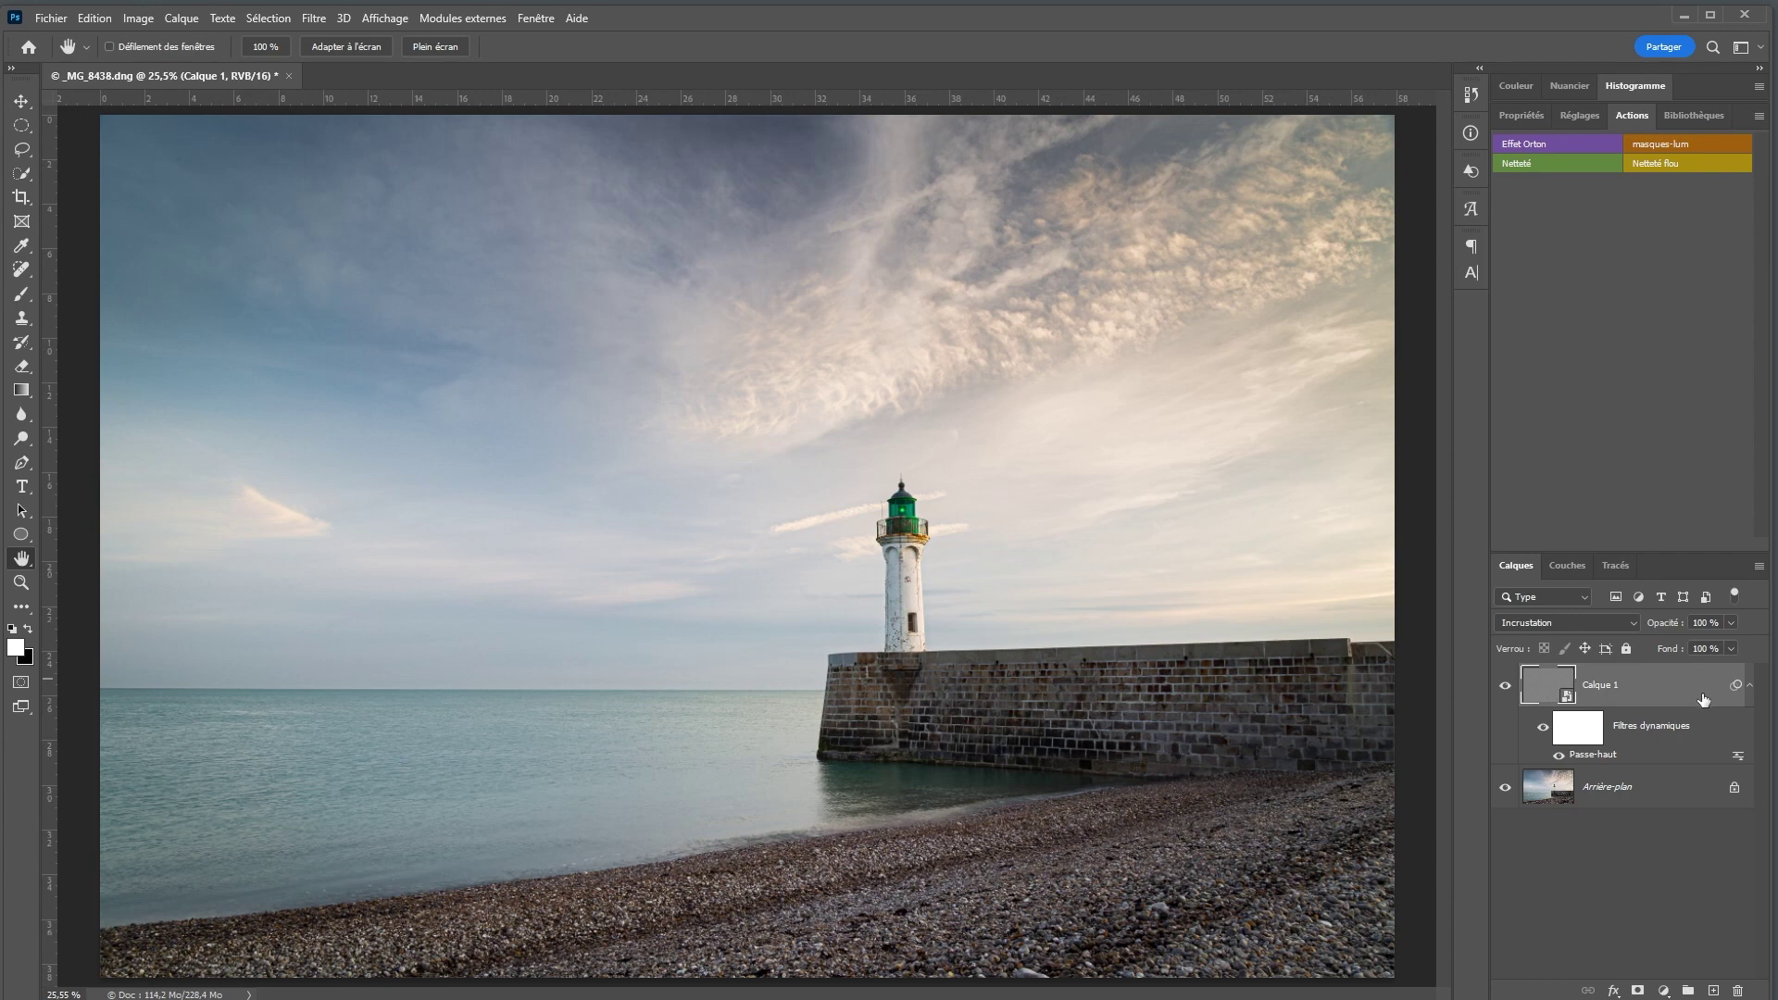
# - Add a black mask to the high-pass layer and paint white over the lighthouse, the wall and the textured clouds
pyautogui.keyDown('alt'); pyautogui.click(1638, 992); pyautogui.keyUp('alt')
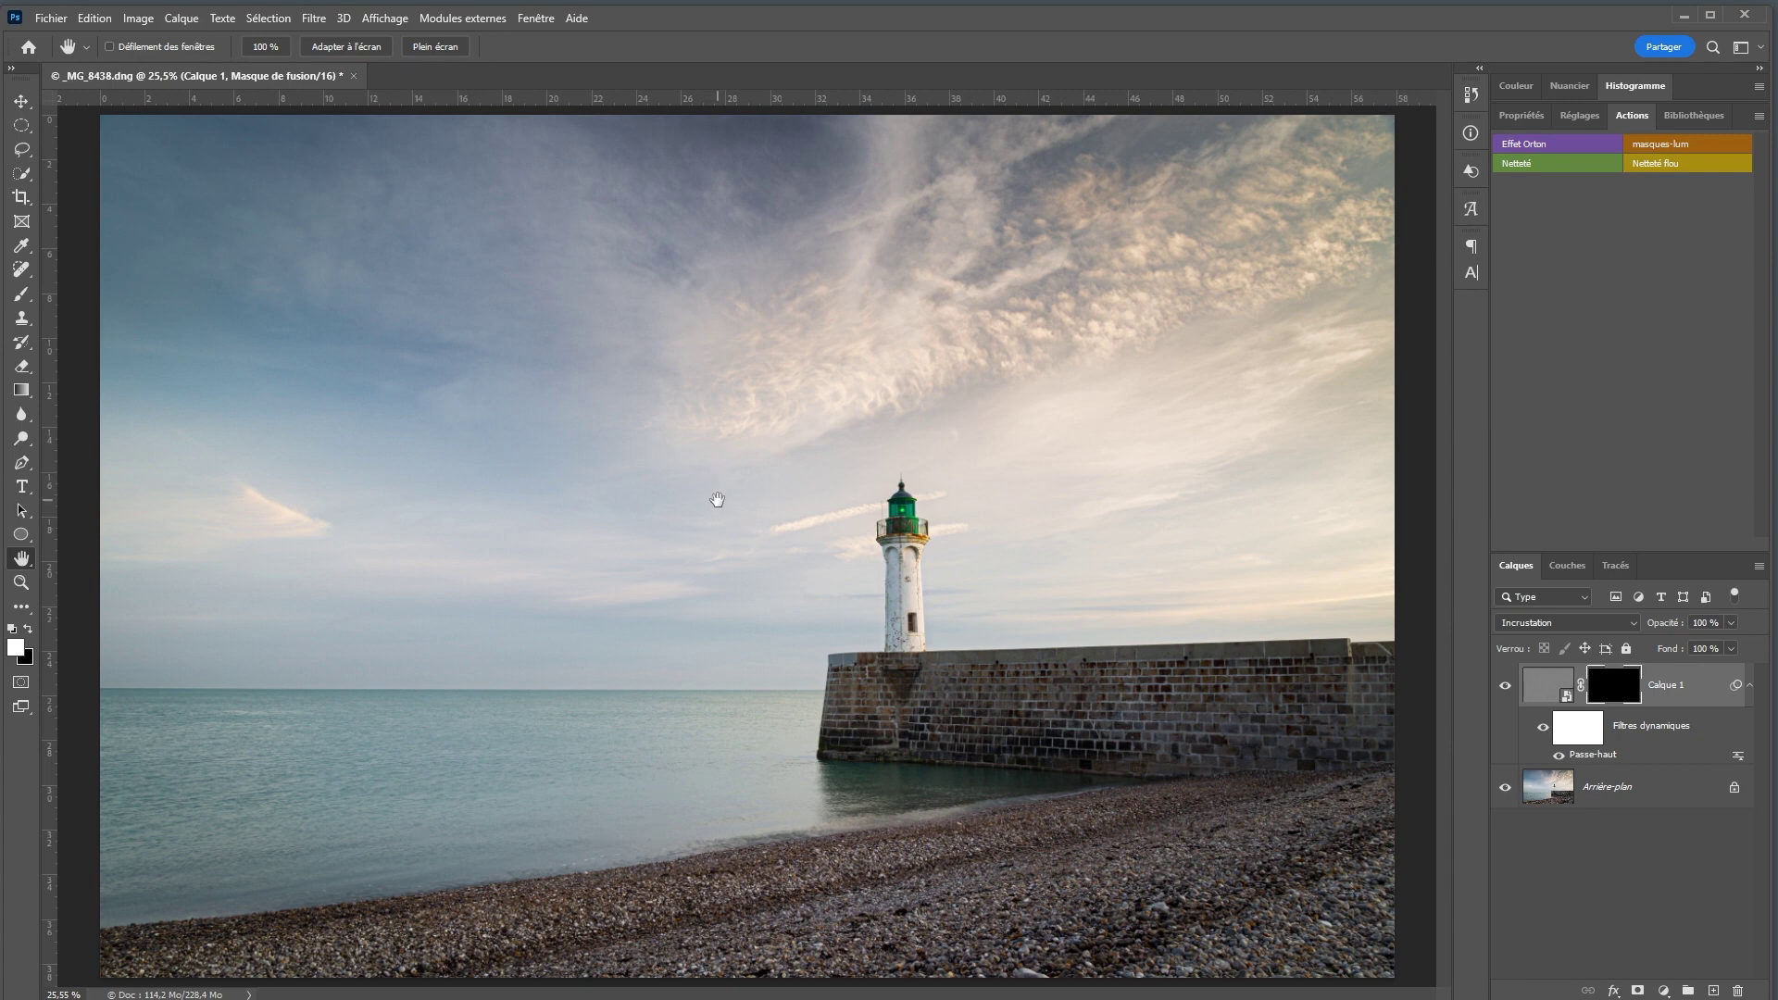
pyautogui.press('b')
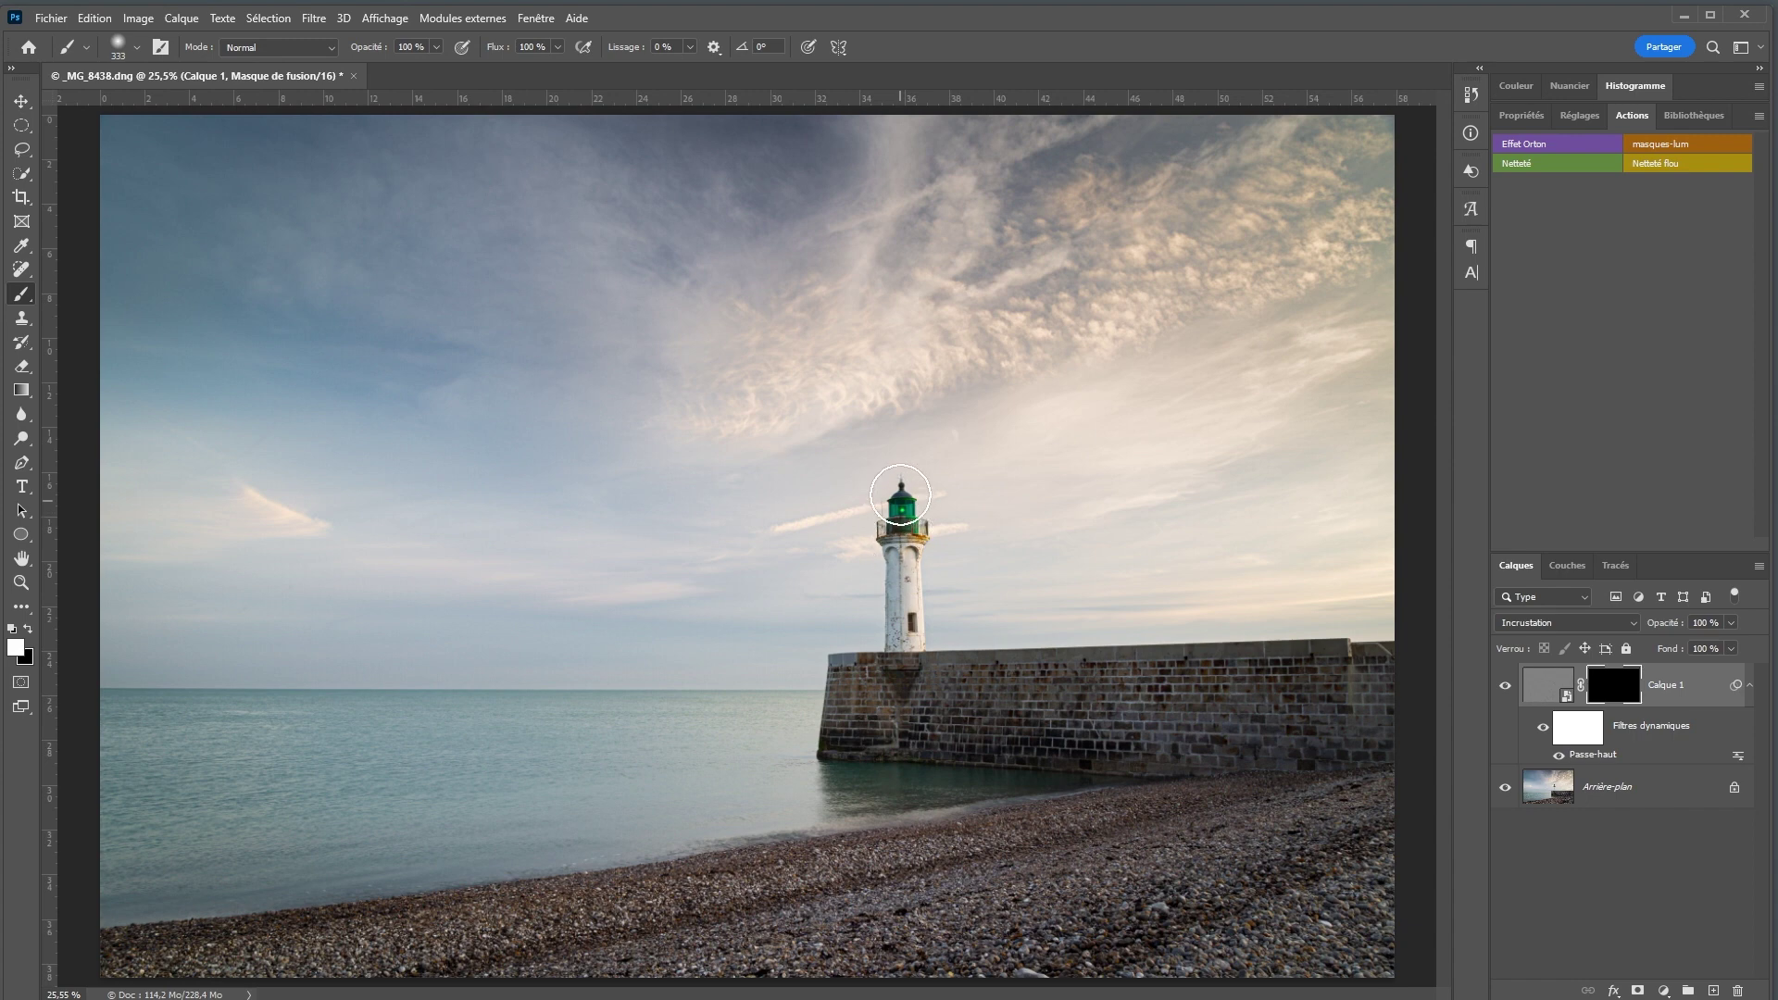
pyautogui.moveTo(900, 507)
pyautogui.mouseDown()
pyautogui.moveTo(906, 669)
pyautogui.moveTo(897, 492)
pyautogui.moveTo(895, 660)
pyautogui.moveTo(841, 670)
pyautogui.moveTo(850, 710)
pyautogui.moveTo(895, 687)
pyautogui.moveTo(1297, 685)
pyautogui.moveTo(891, 716)
pyautogui.moveTo(861, 742)
pyautogui.moveTo(1271, 735)
pyautogui.moveTo(1379, 700)
pyautogui.moveTo(1371, 654)
pyautogui.moveTo(1342, 650)
pyautogui.moveTo(1076, 656)
pyautogui.moveTo(902, 691)
pyautogui.moveTo(853, 731)
pyautogui.moveTo(1410, 749)
pyautogui.moveTo(1104, 725)
pyautogui.moveTo(885, 735)
pyautogui.moveTo(837, 773)
pyautogui.moveTo(812, 750)
pyautogui.moveTo(825, 783)
pyautogui.moveTo(827, 747)
pyautogui.moveTo(606, 741)
pyautogui.moveTo(894, 727)
pyautogui.mouseUp()
pyautogui.moveTo(1018, 331)
pyautogui.mouseDown()
pyautogui.moveTo(1313, 243)
pyautogui.moveTo(1289, 161)
pyautogui.moveTo(1209, 219)
pyautogui.mouseUp()
# - Check the masked sharpening on the lighthouse at 100 % by hiding and showing the high-pass layer
pyautogui.press('z')
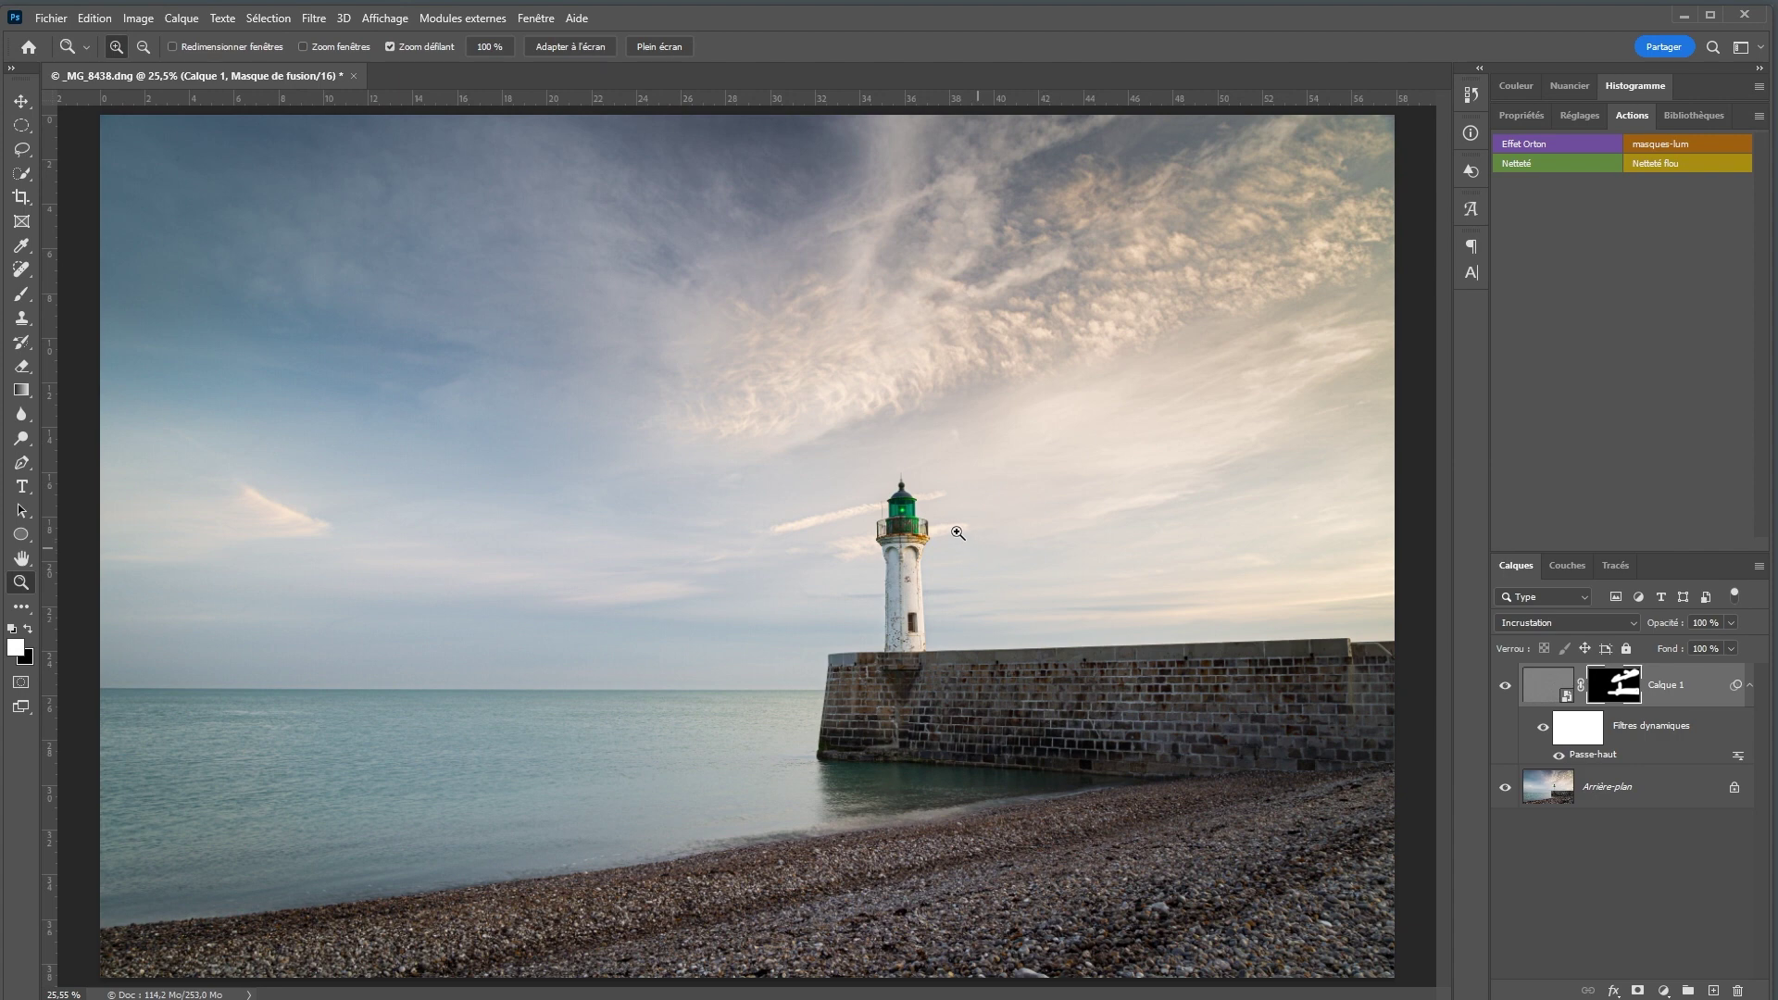
pyautogui.rightClick(906, 519)
pyautogui.click(937, 544)
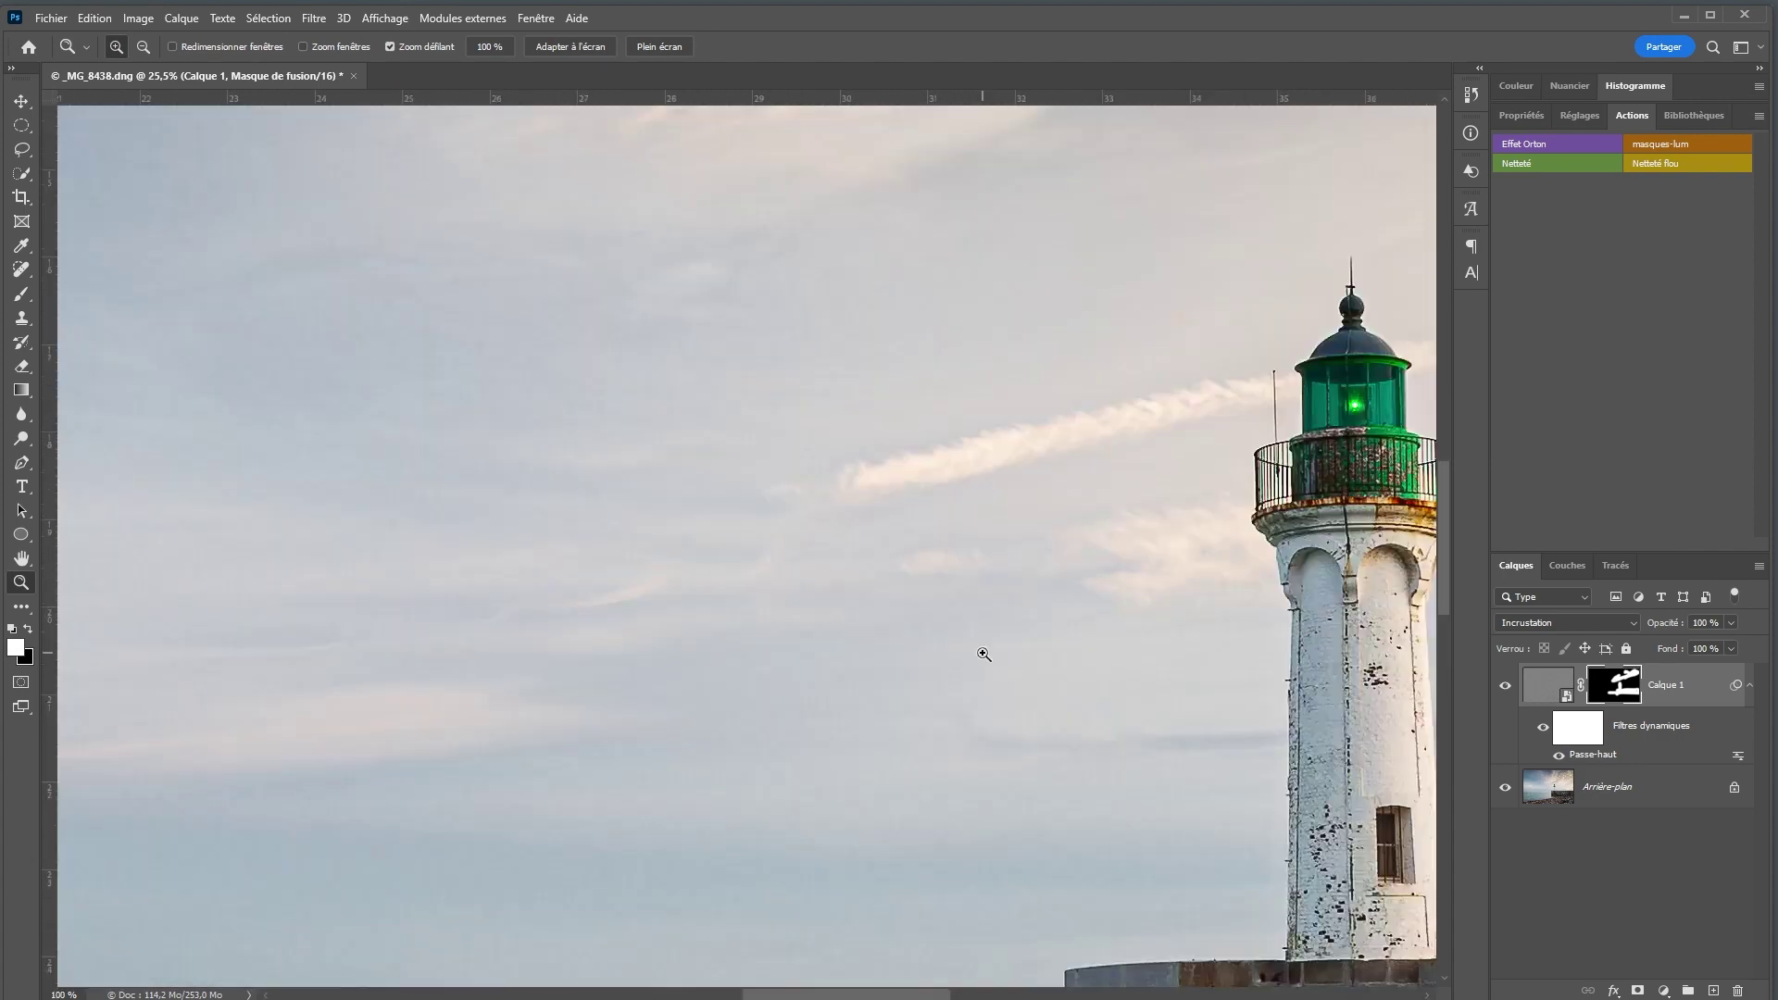
pyautogui.moveTo(1290, 623); pyautogui.dragTo(886, 572)
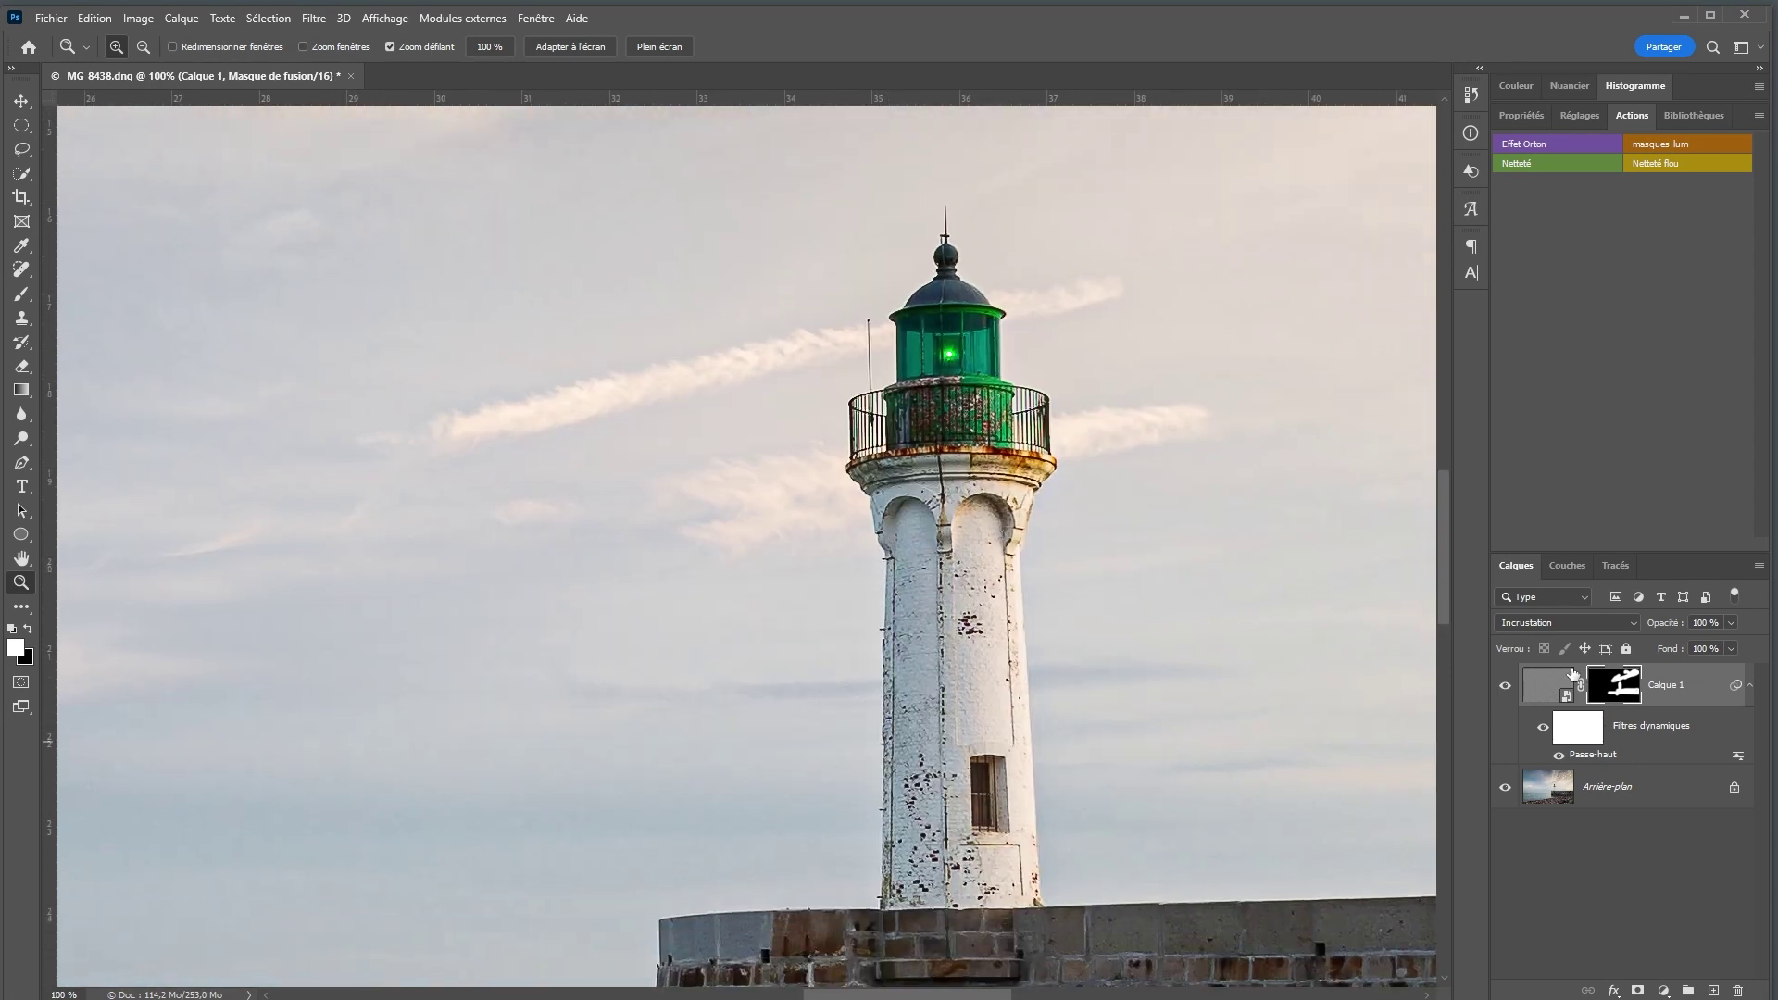
pyautogui.click(1506, 687)
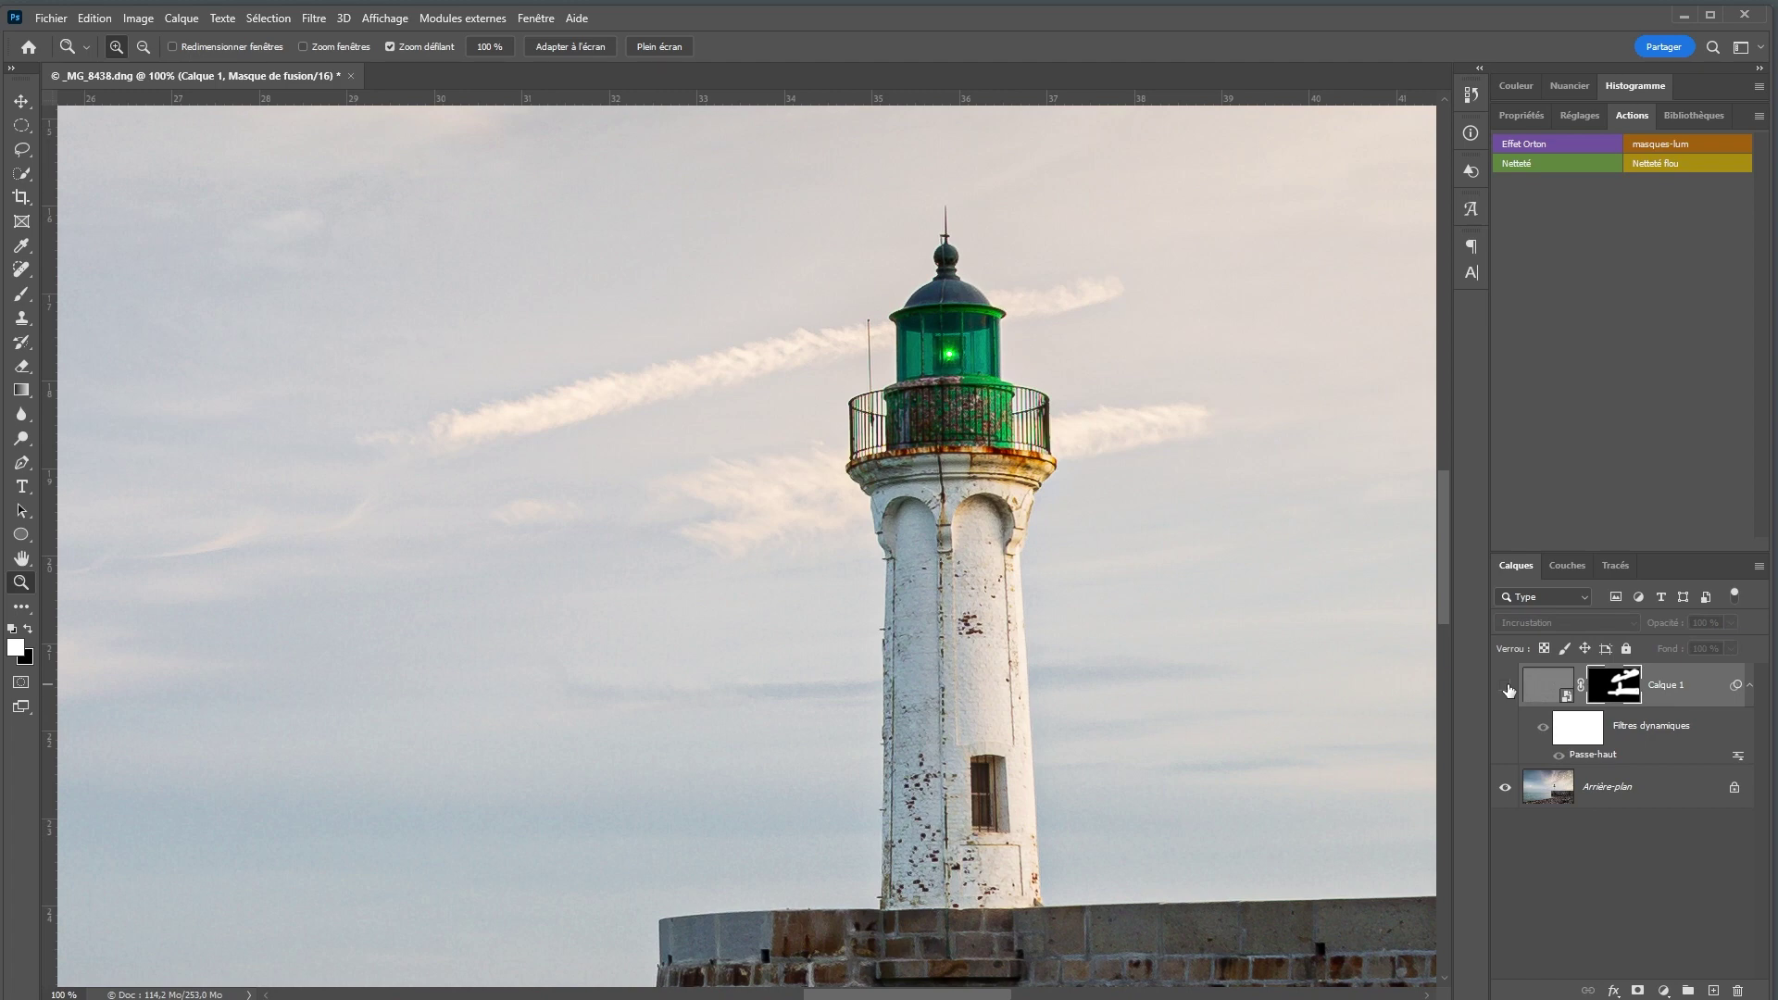
pyautogui.click(1506, 687)
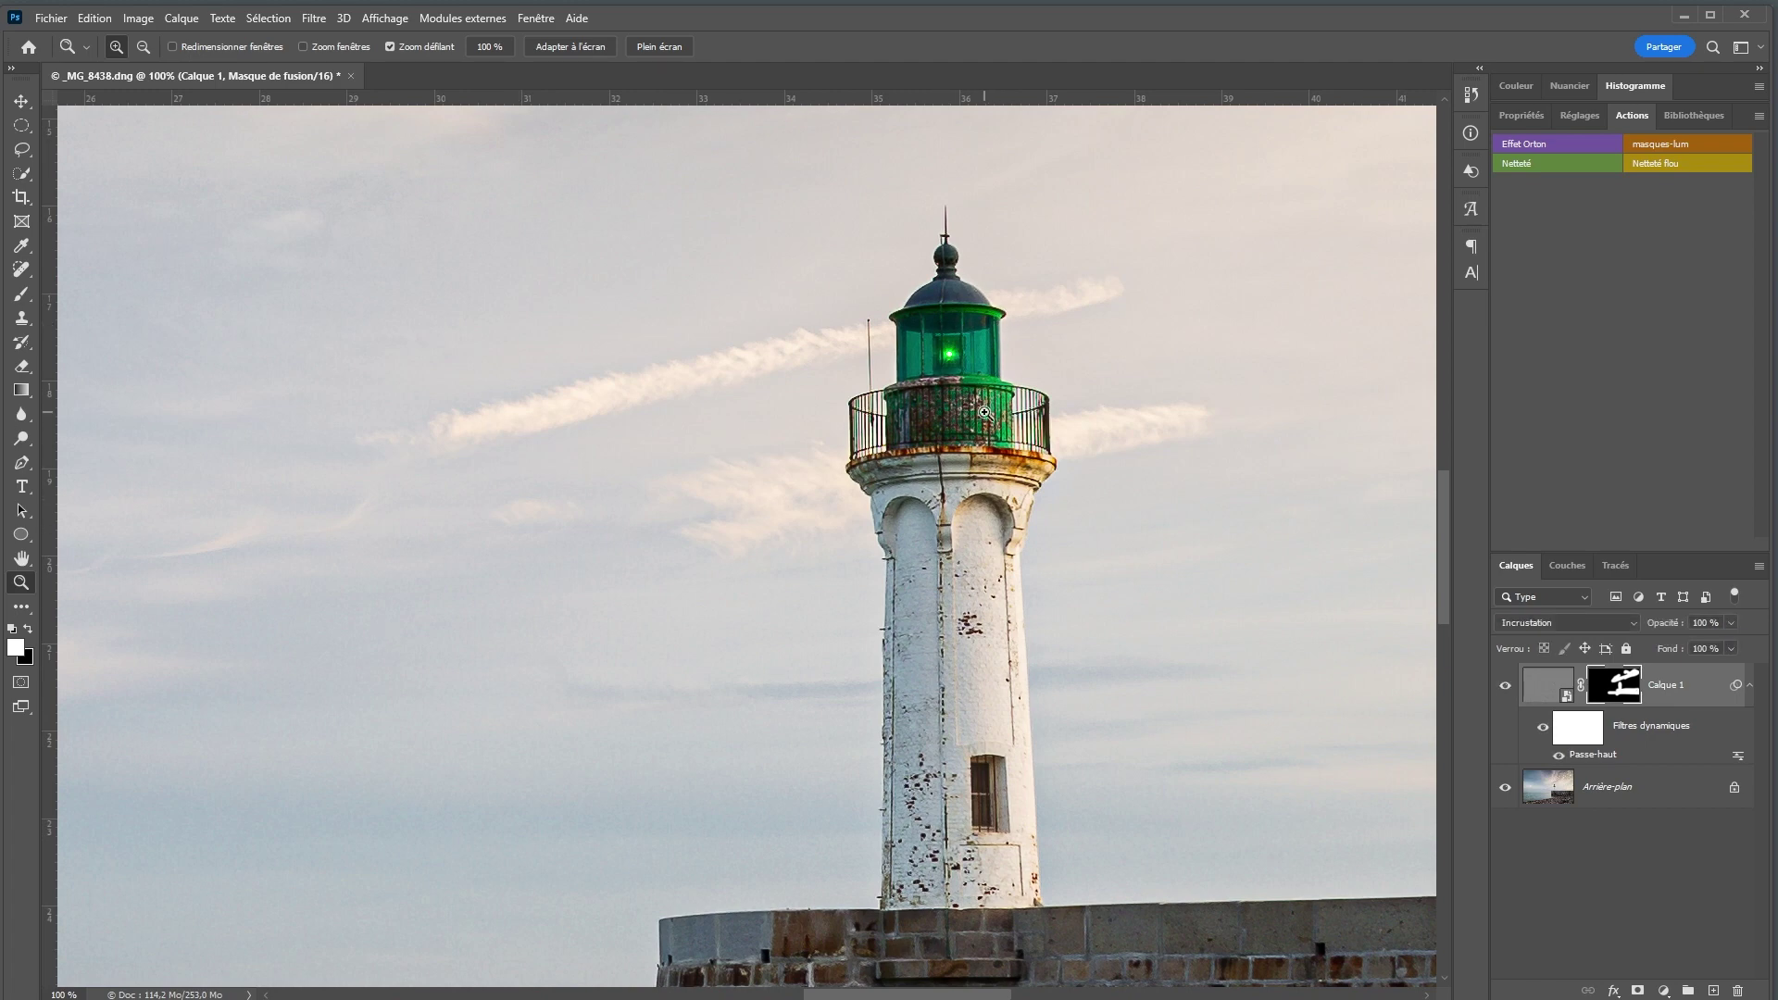
# - Check the masked sharpening on the textured clouds at 100 % by hiding and showing the high-pass layer
pyautogui.moveTo(1091, 349); pyautogui.dragTo(707, 777)
pyautogui.moveTo(1196, 197); pyautogui.dragTo(1091, 794)
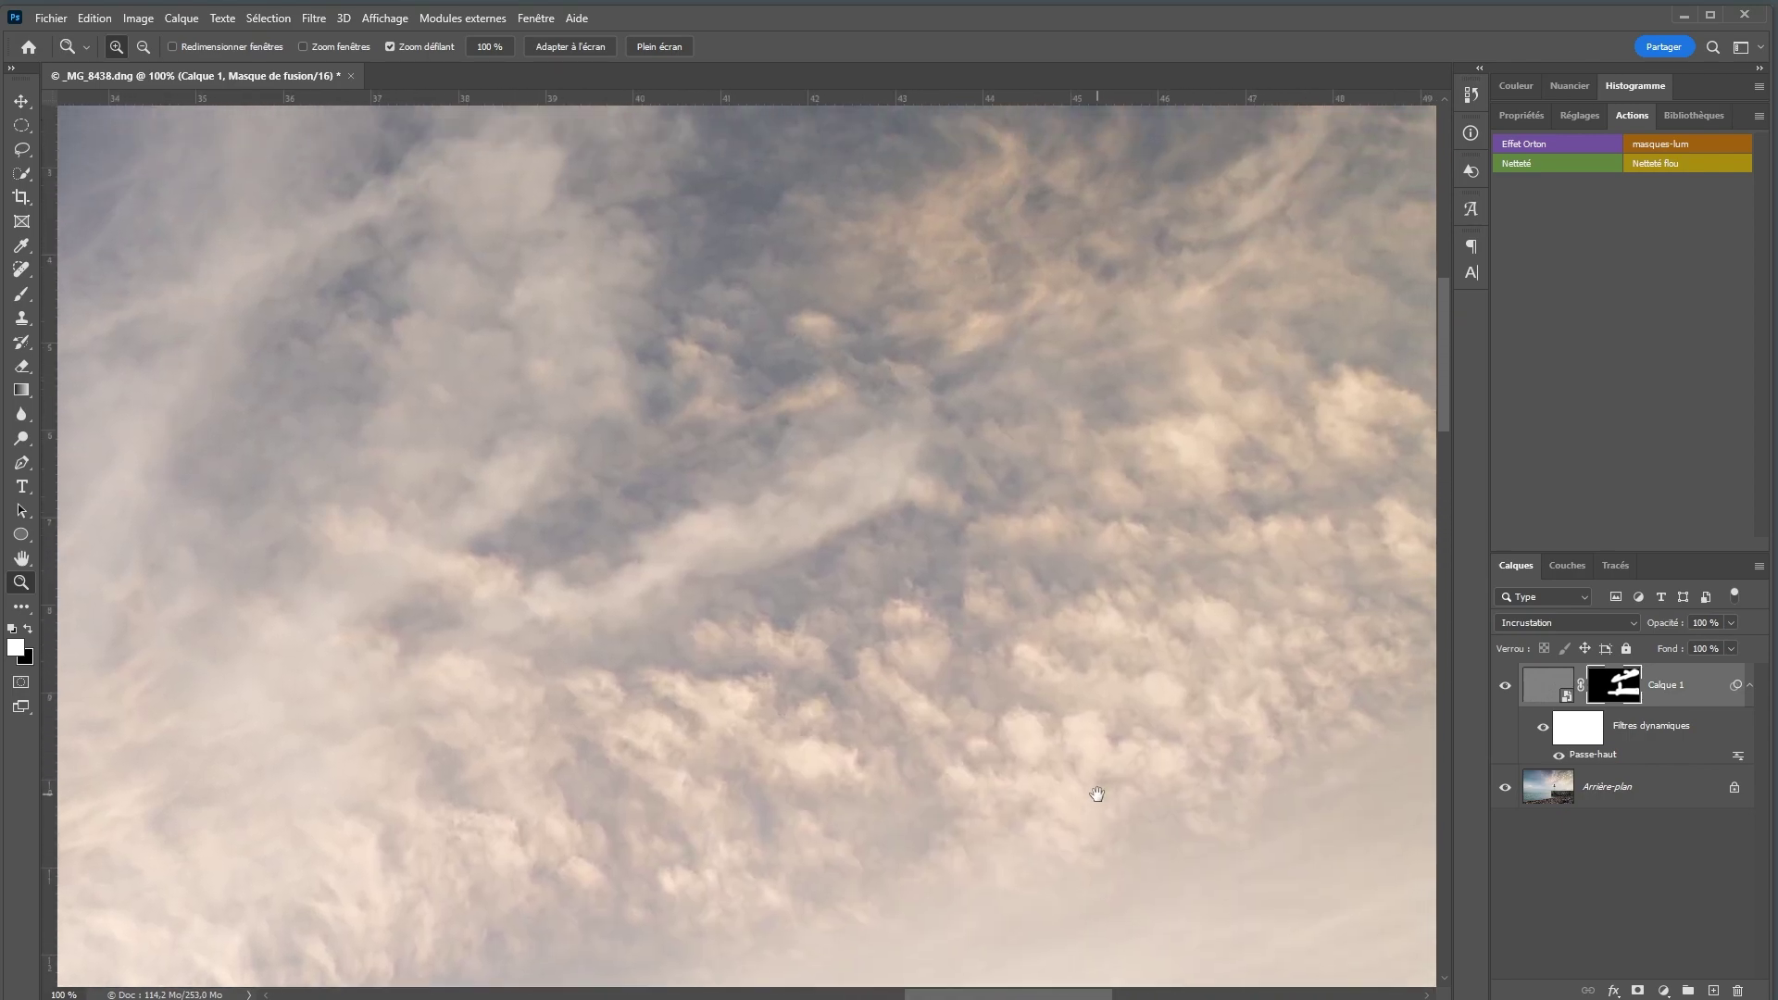
pyautogui.click(1505, 686)
pyautogui.click(1504, 686)
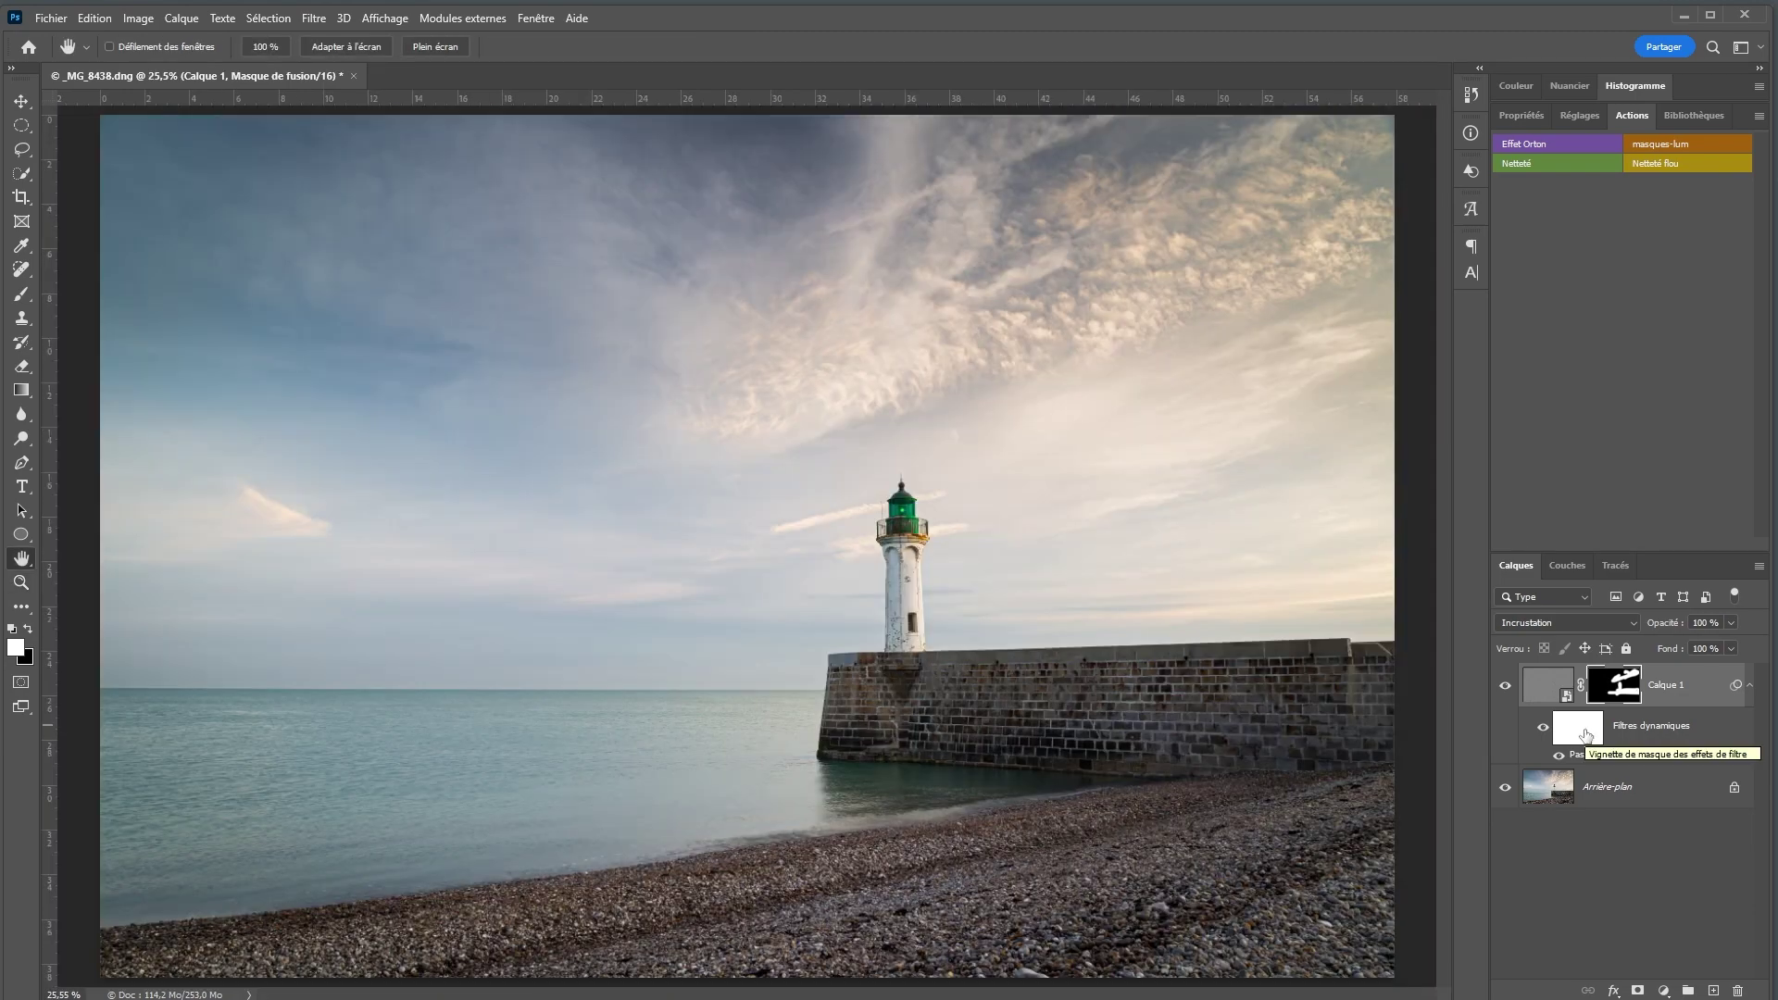
# - Hide the high-pass layer and make two duplicates of the background layer
pyautogui.click(1504, 685)
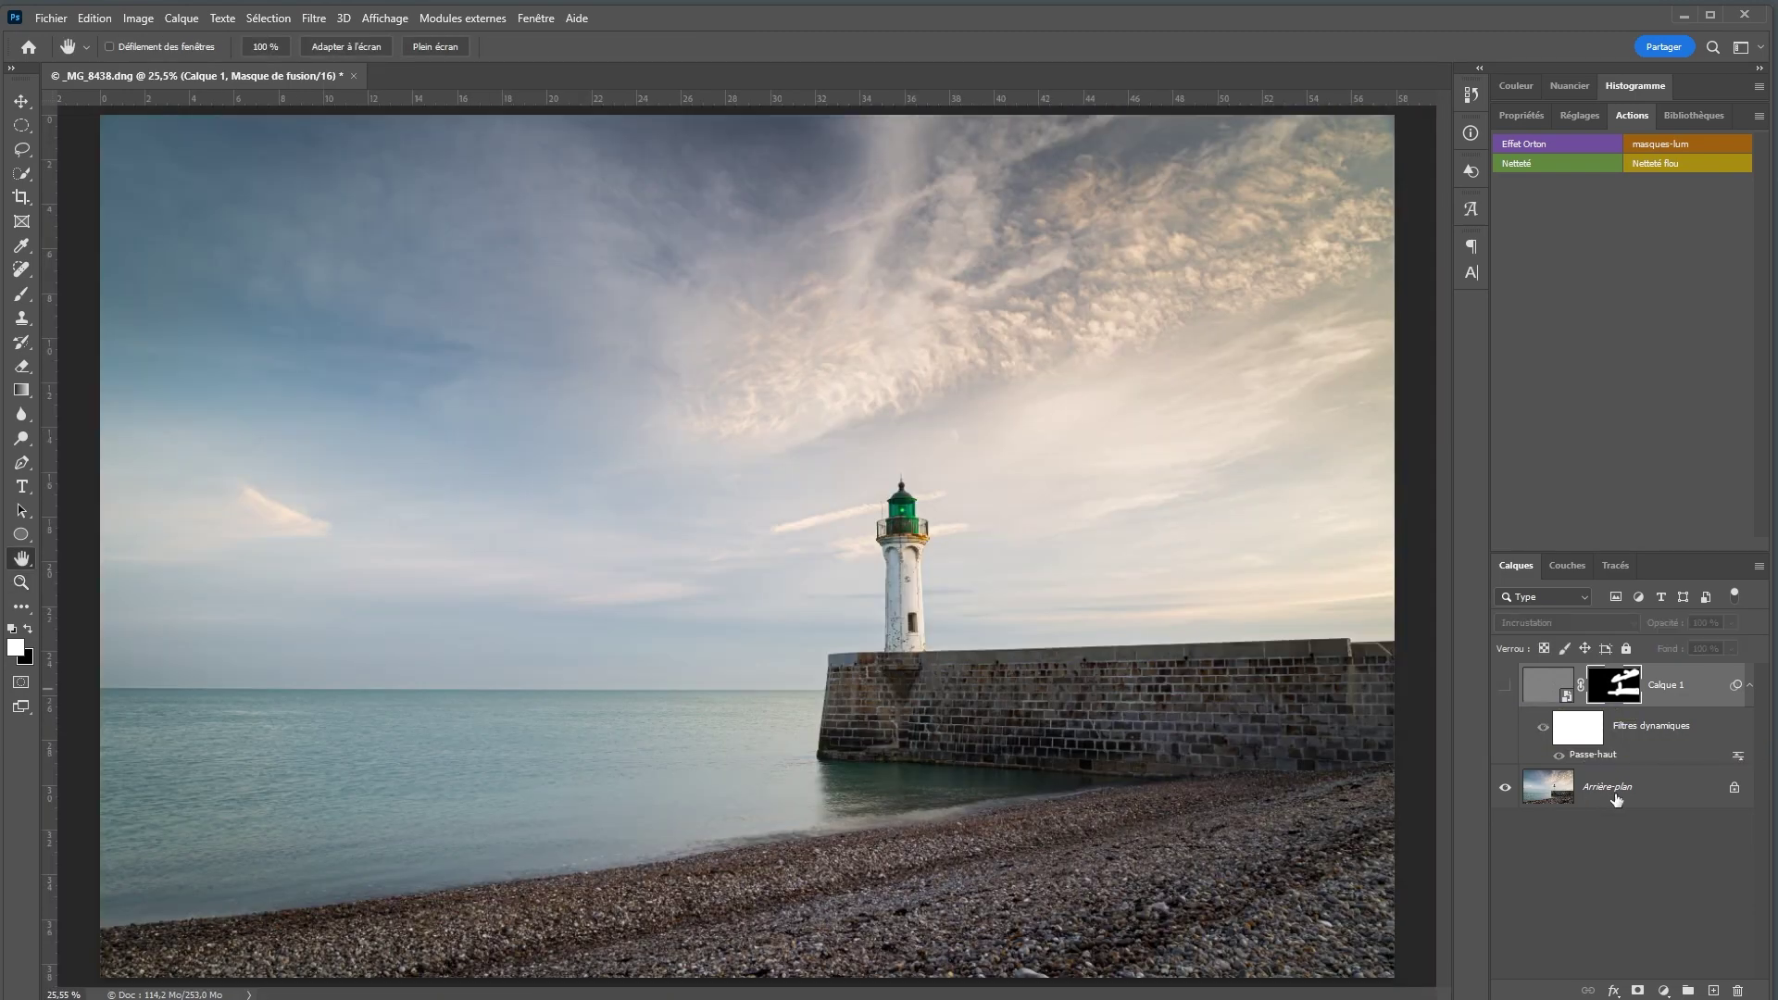
pyautogui.click(1679, 797)
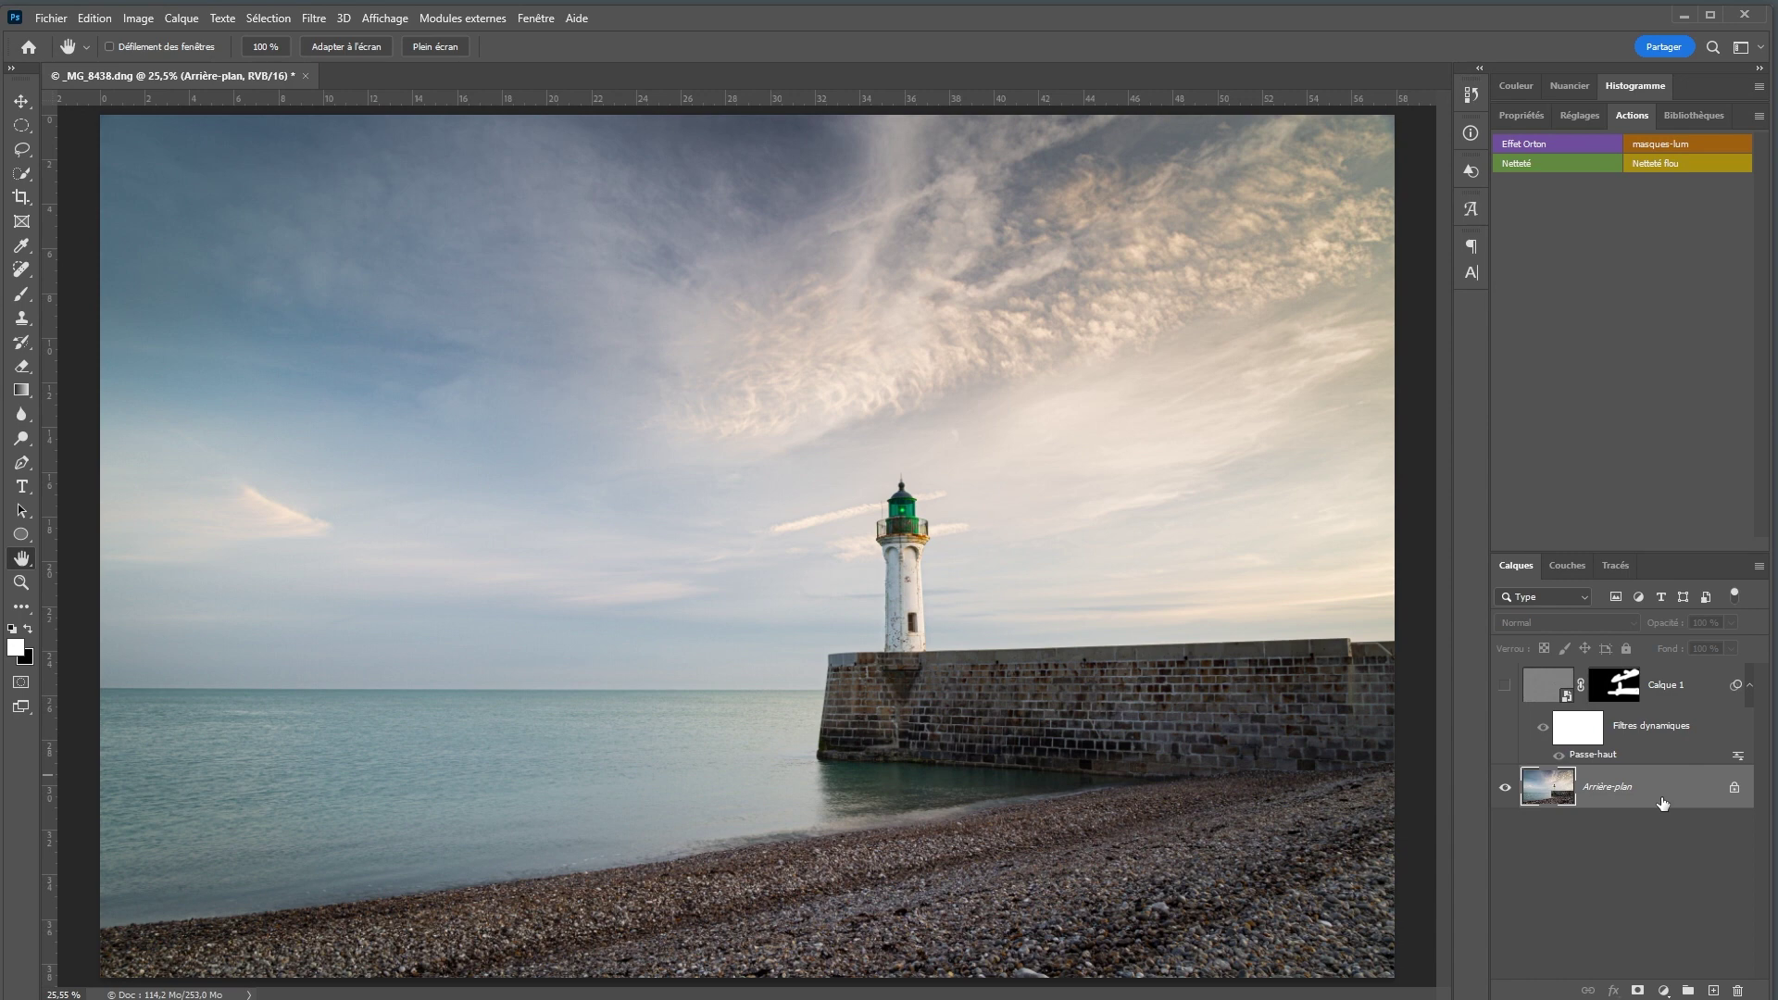
pyautogui.hotkey('ctrl', 'j')
pyautogui.hotkey('ctrl', 'j')
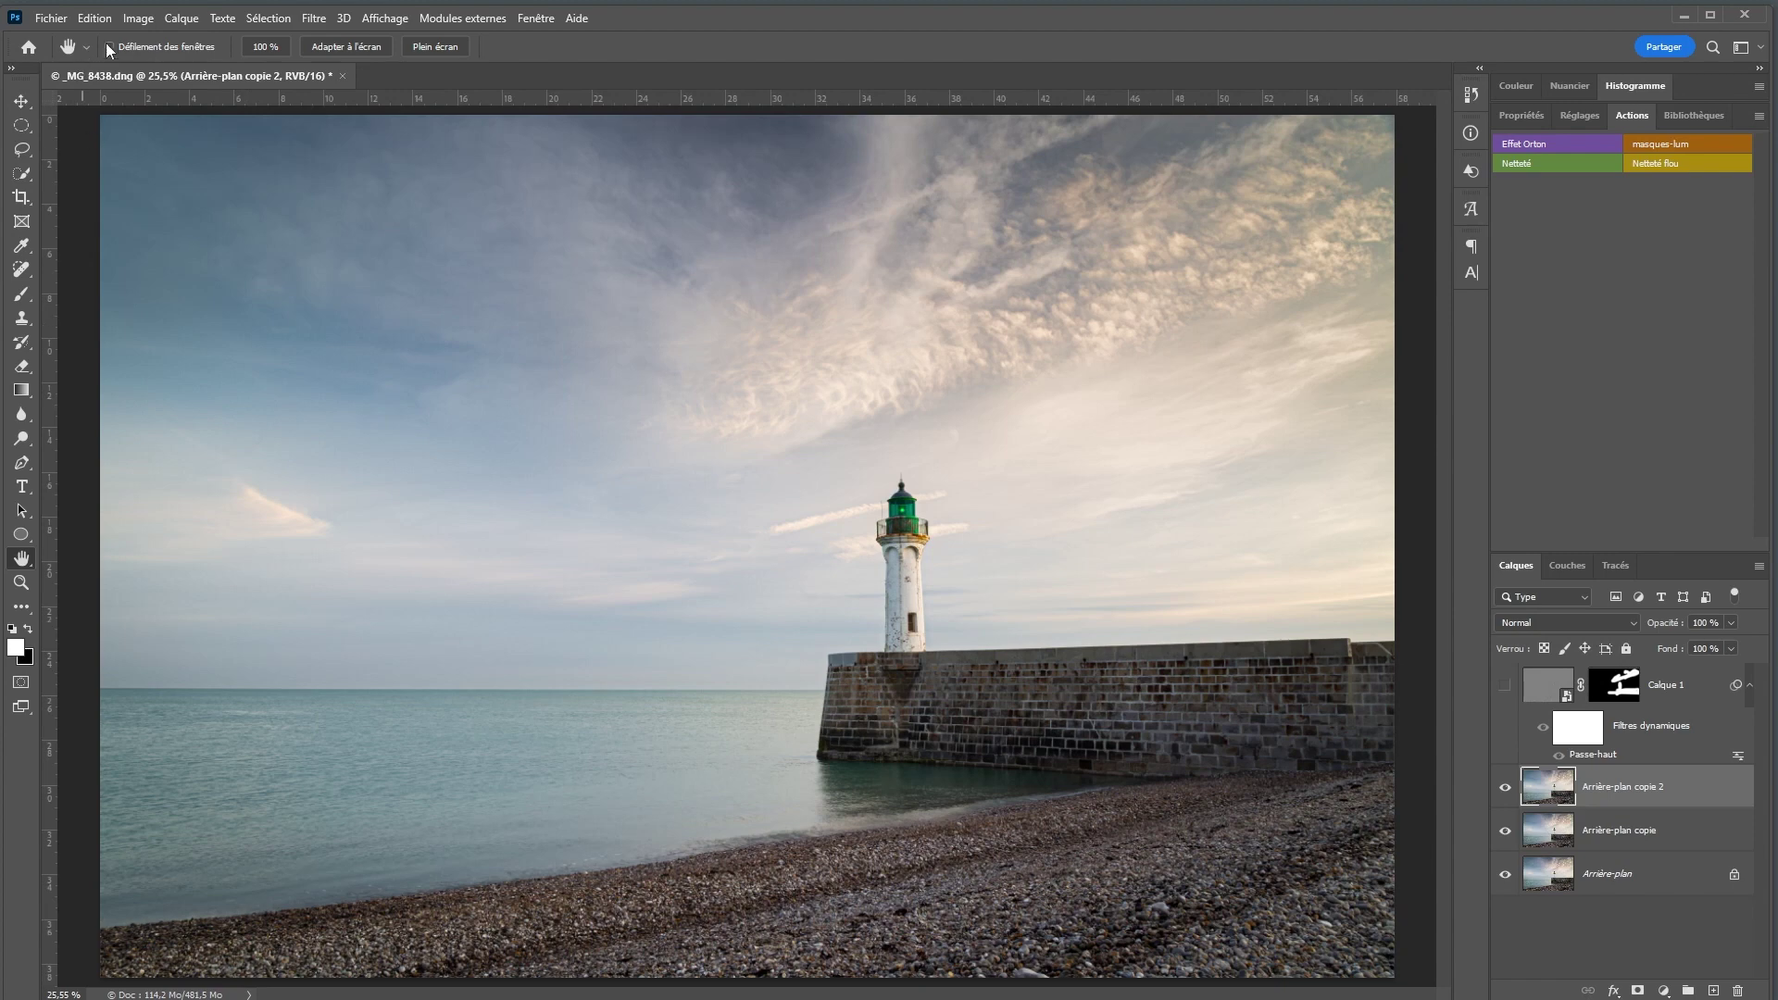
# - Invert the upper background copy with Négatif and set its blend mode to Lumière vive
pyautogui.click(137, 19)
pyautogui.moveTo(155, 74)
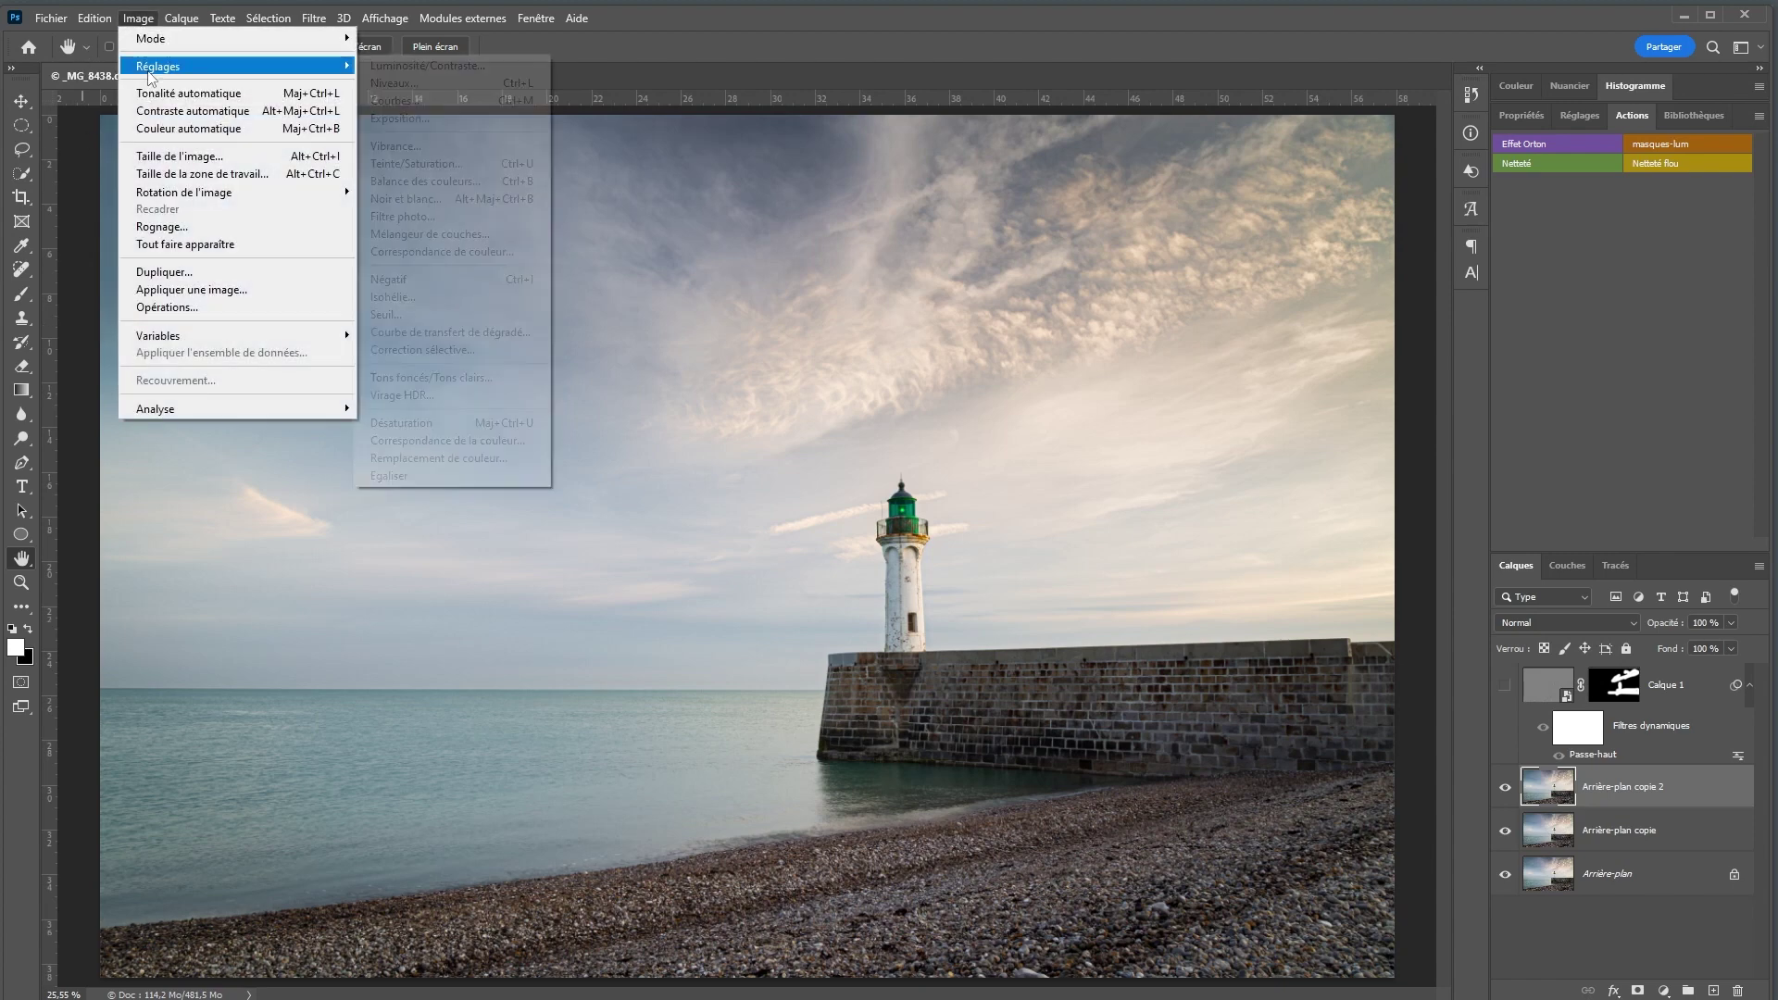
pyautogui.click(470, 279)
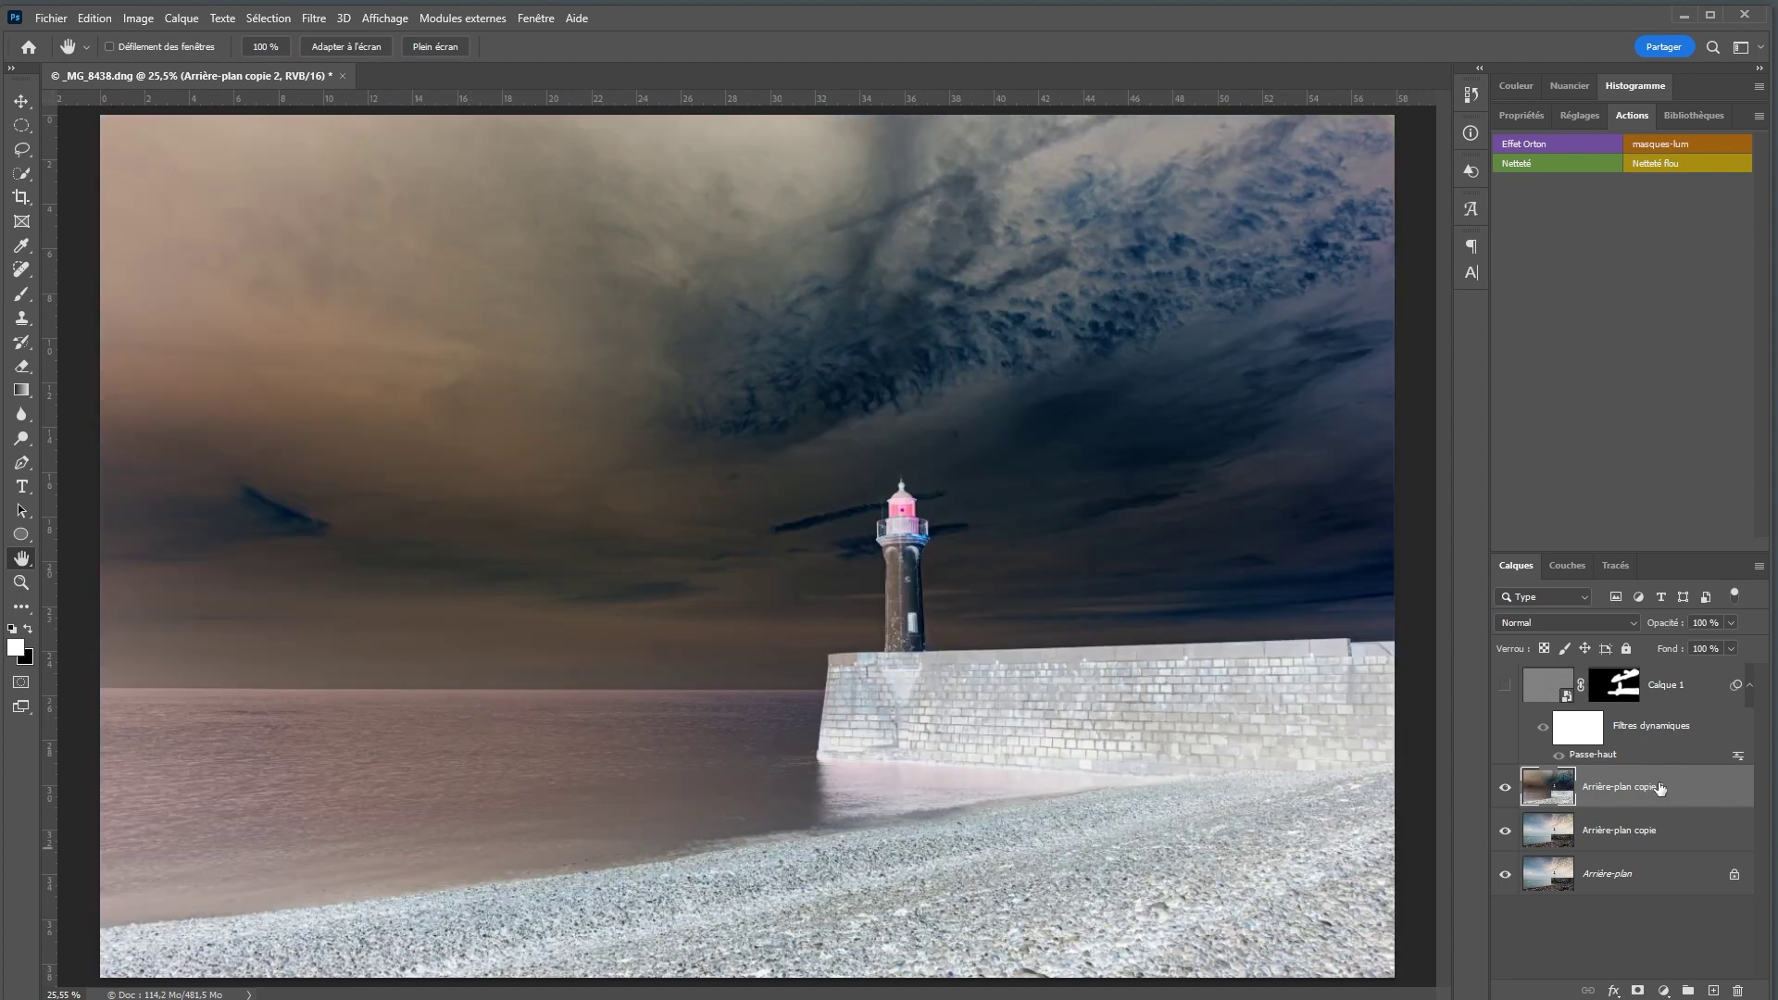
pyautogui.click(1615, 626)
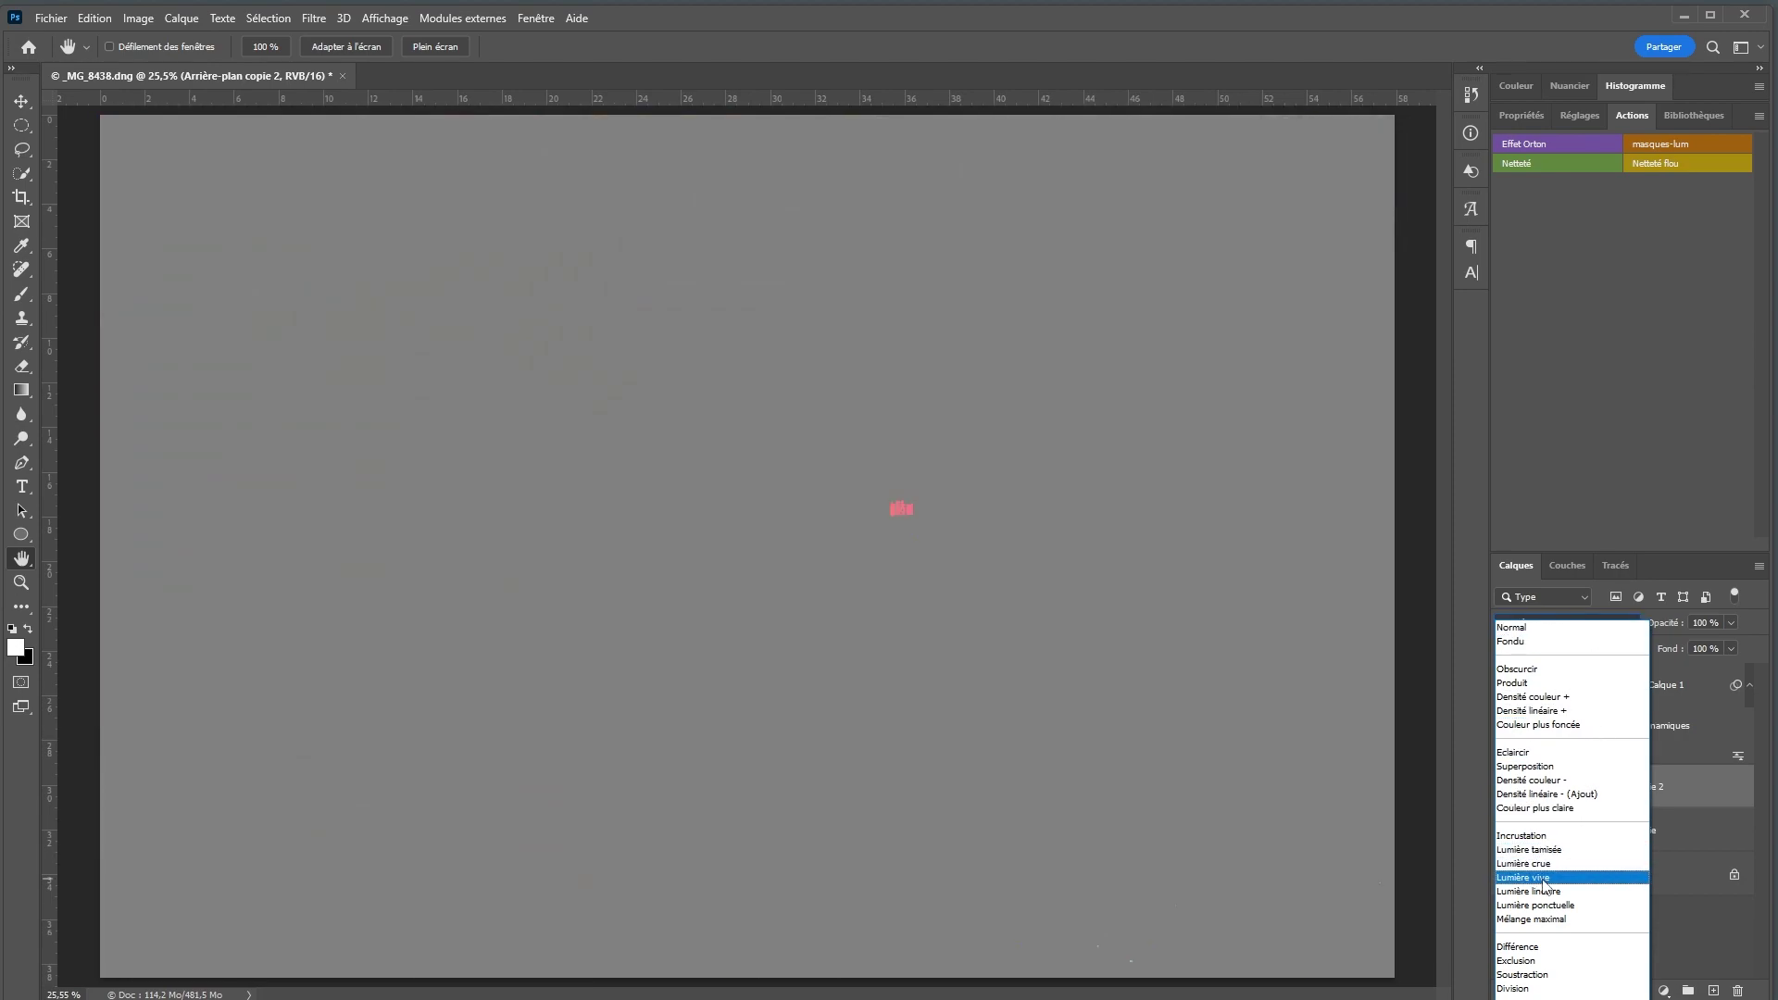
pyautogui.click(1544, 879)
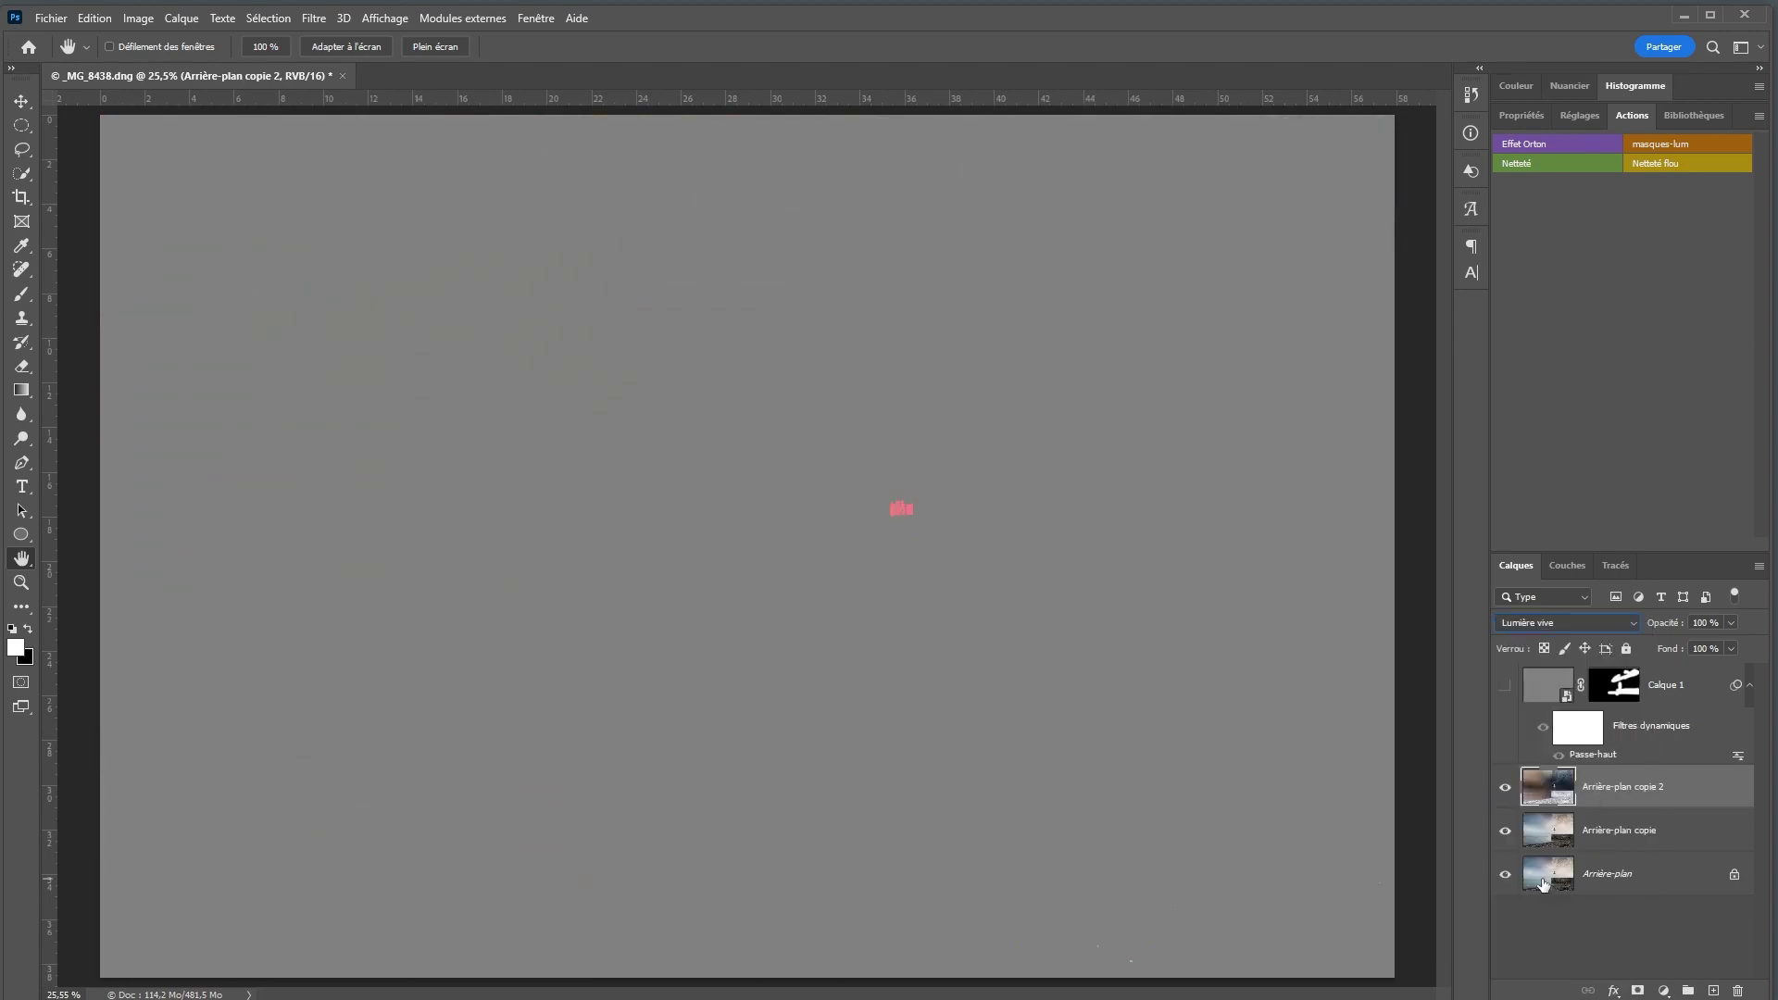
# - Convert the inverted copy to a smart object and apply a Flou gaussien with a radius of 1,0 pixel
pyautogui.rightClick(1674, 797)
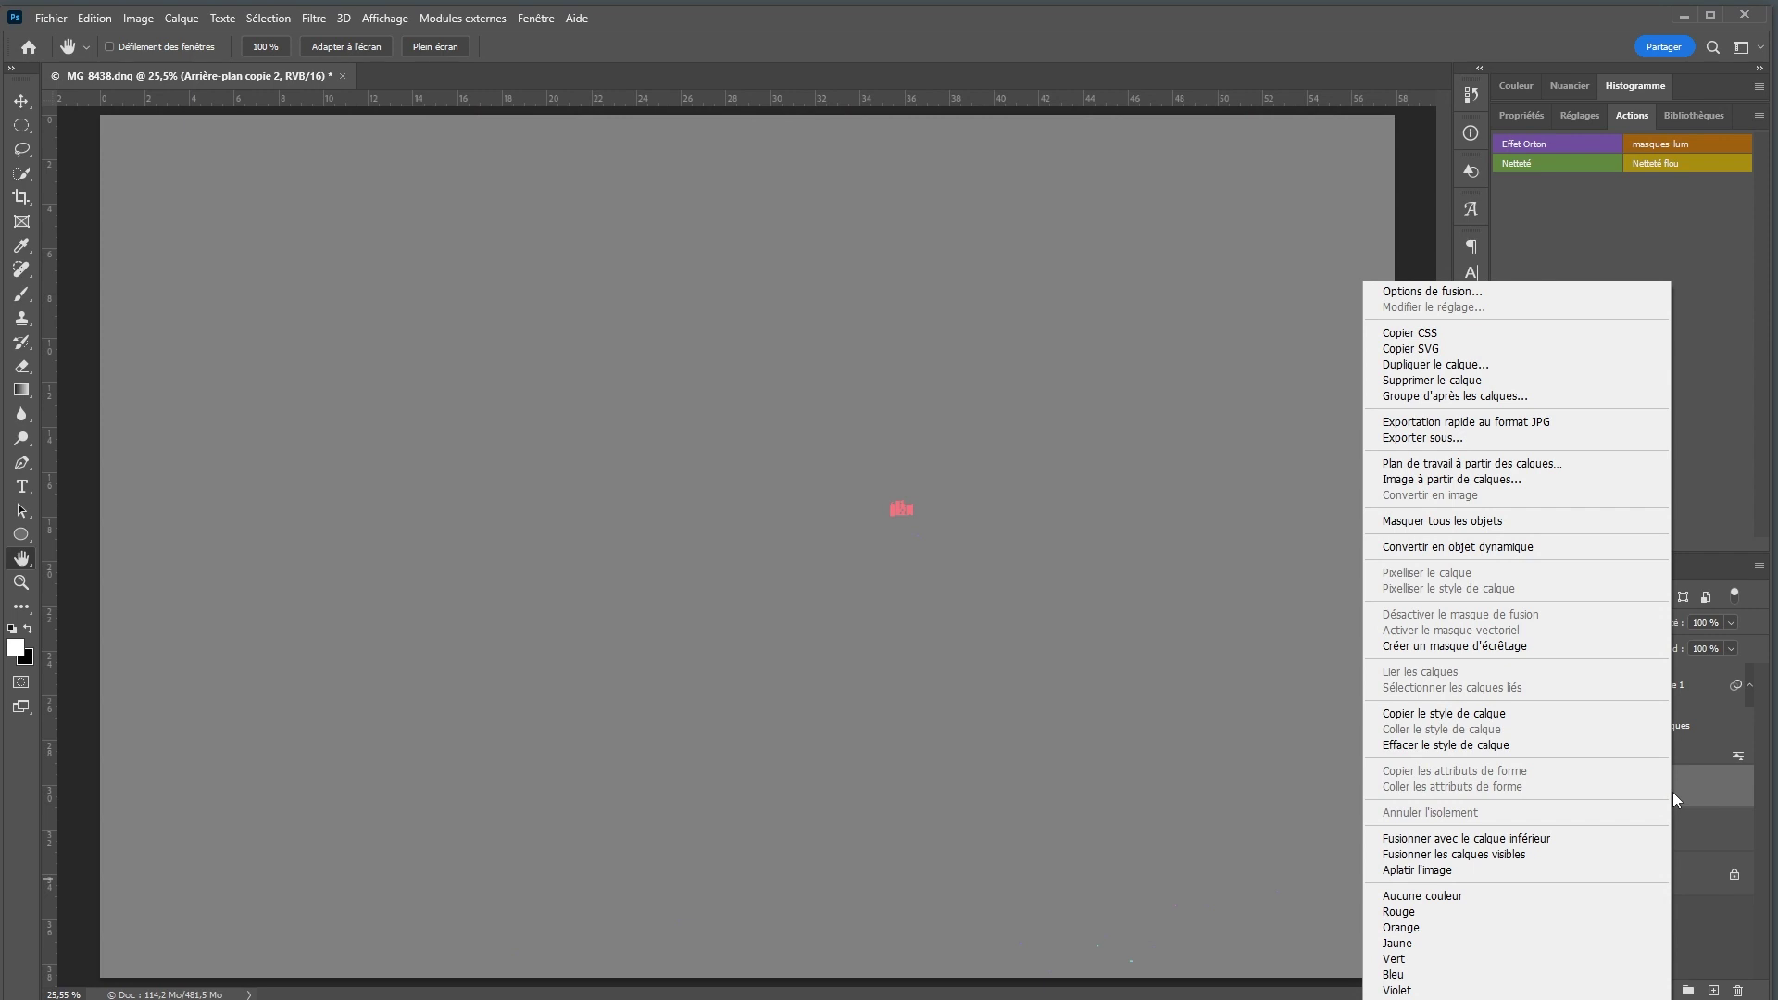
pyautogui.click(1511, 547)
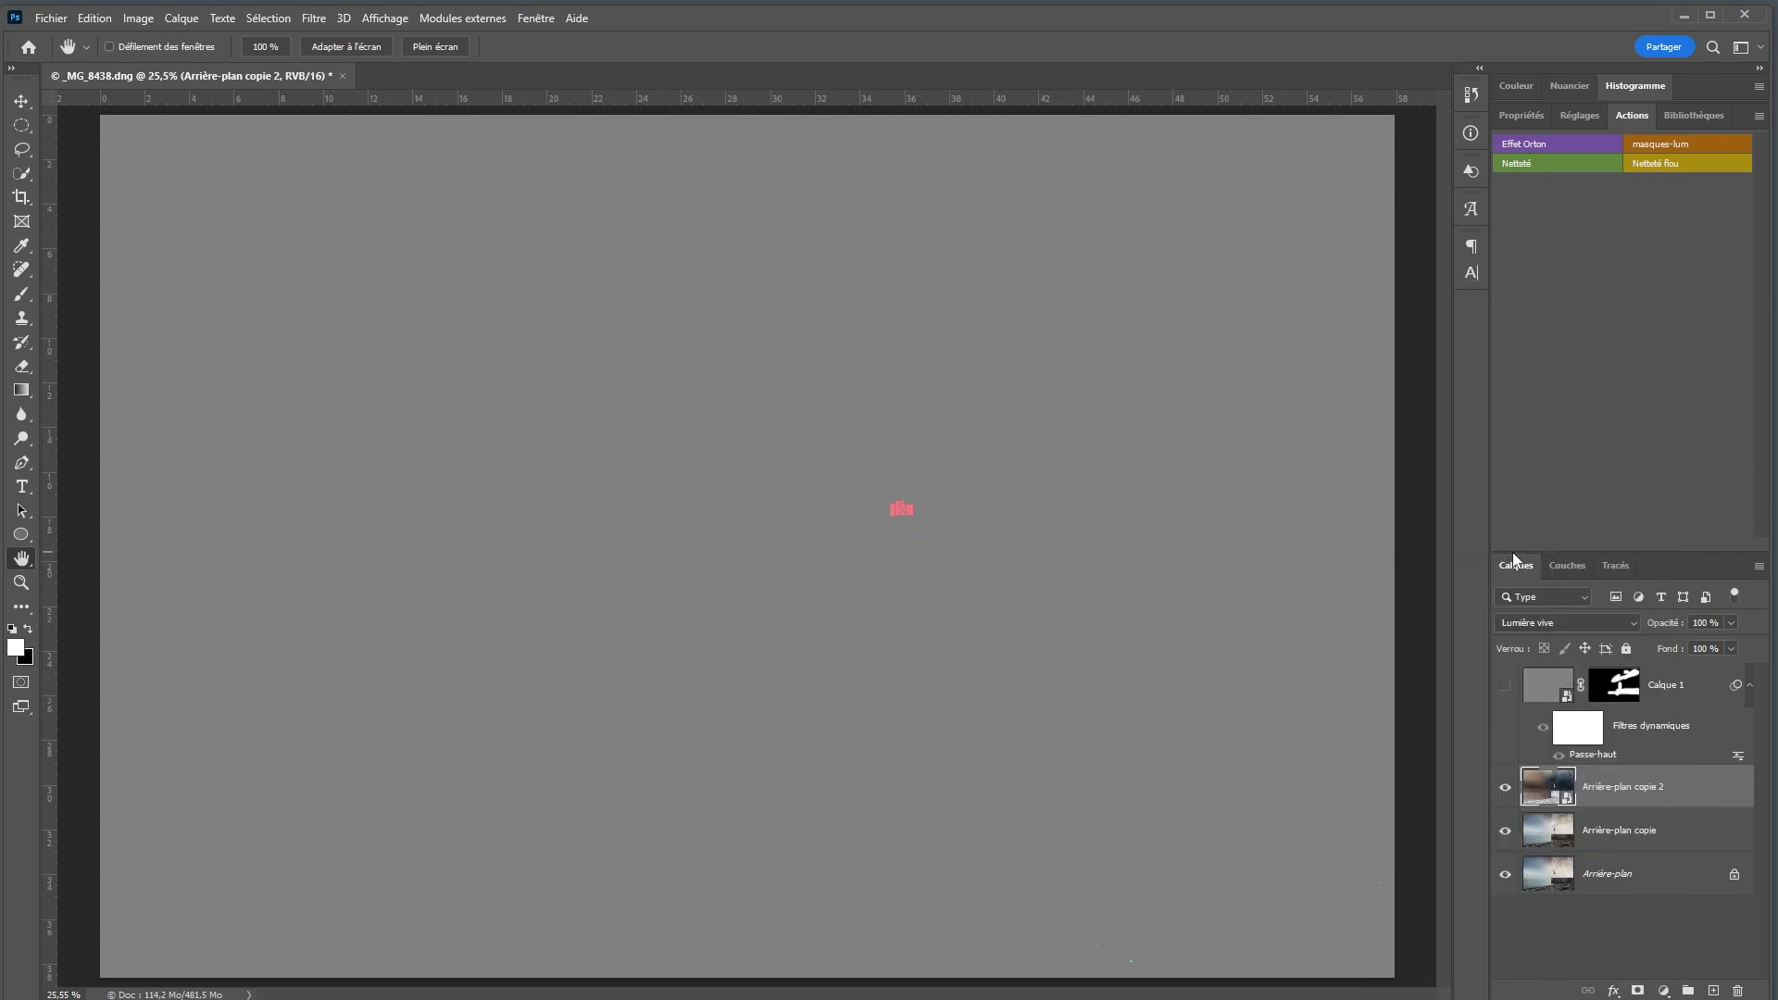
pyautogui.click(310, 18)
pyautogui.moveTo(482, 307)
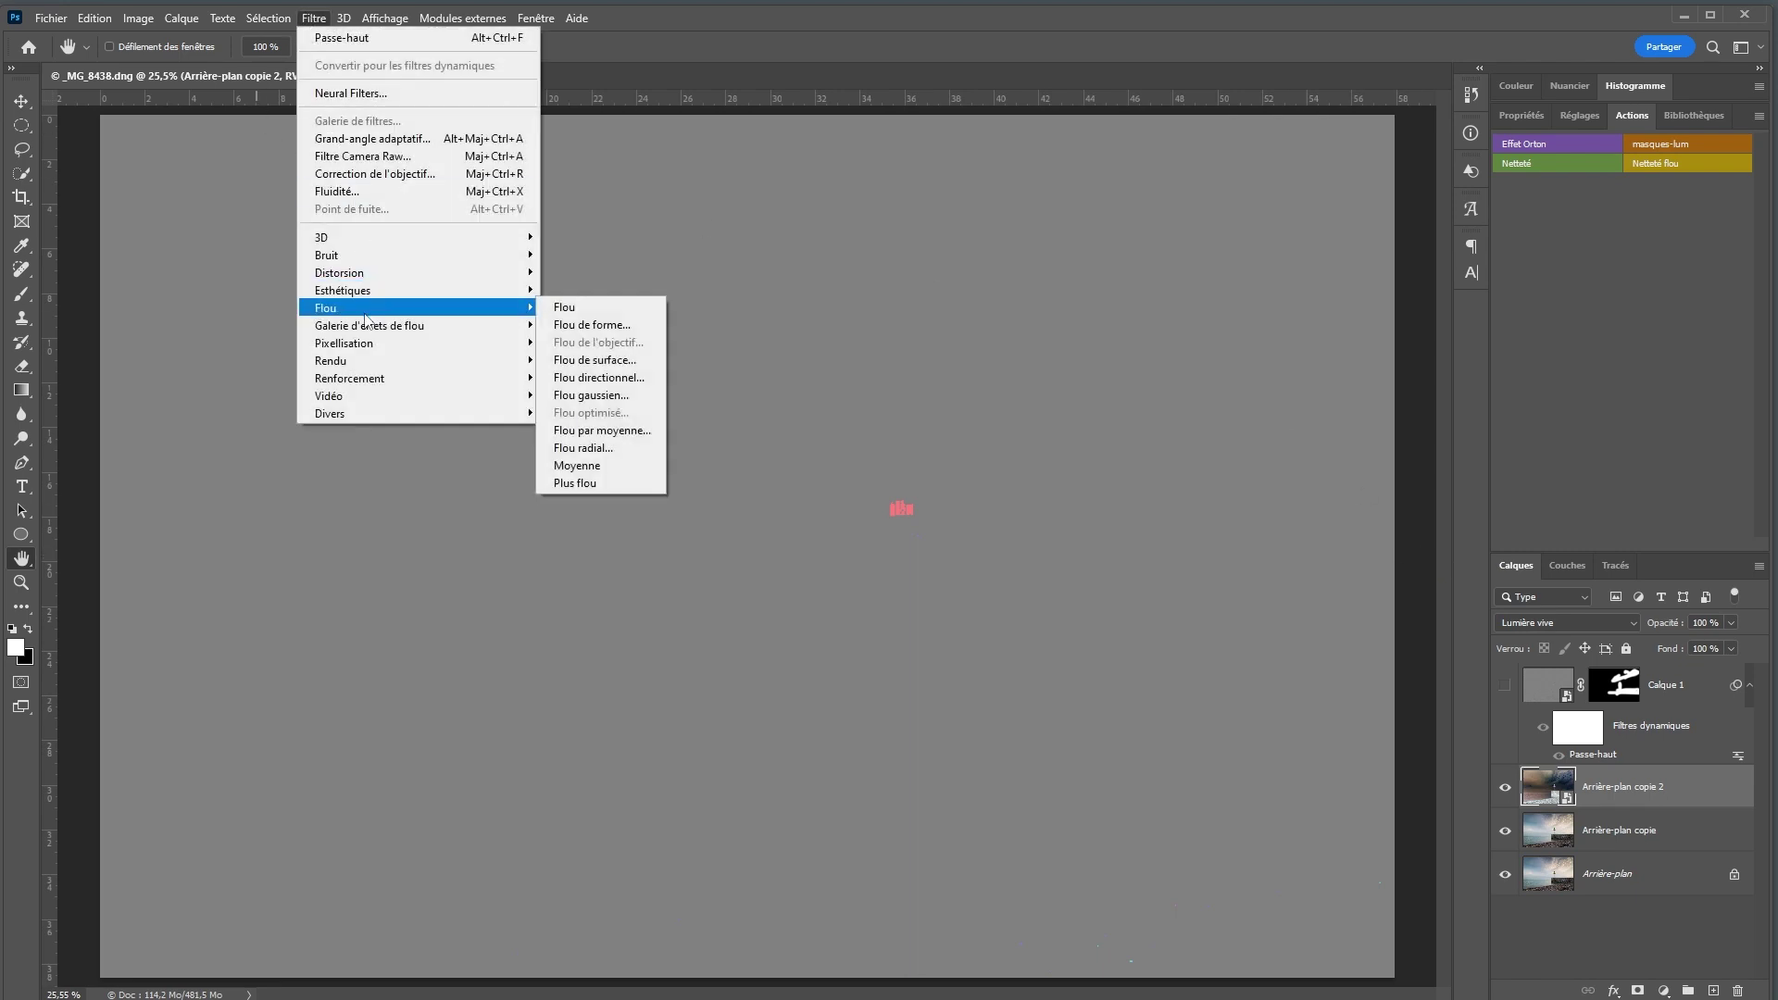
pyautogui.click(603, 395)
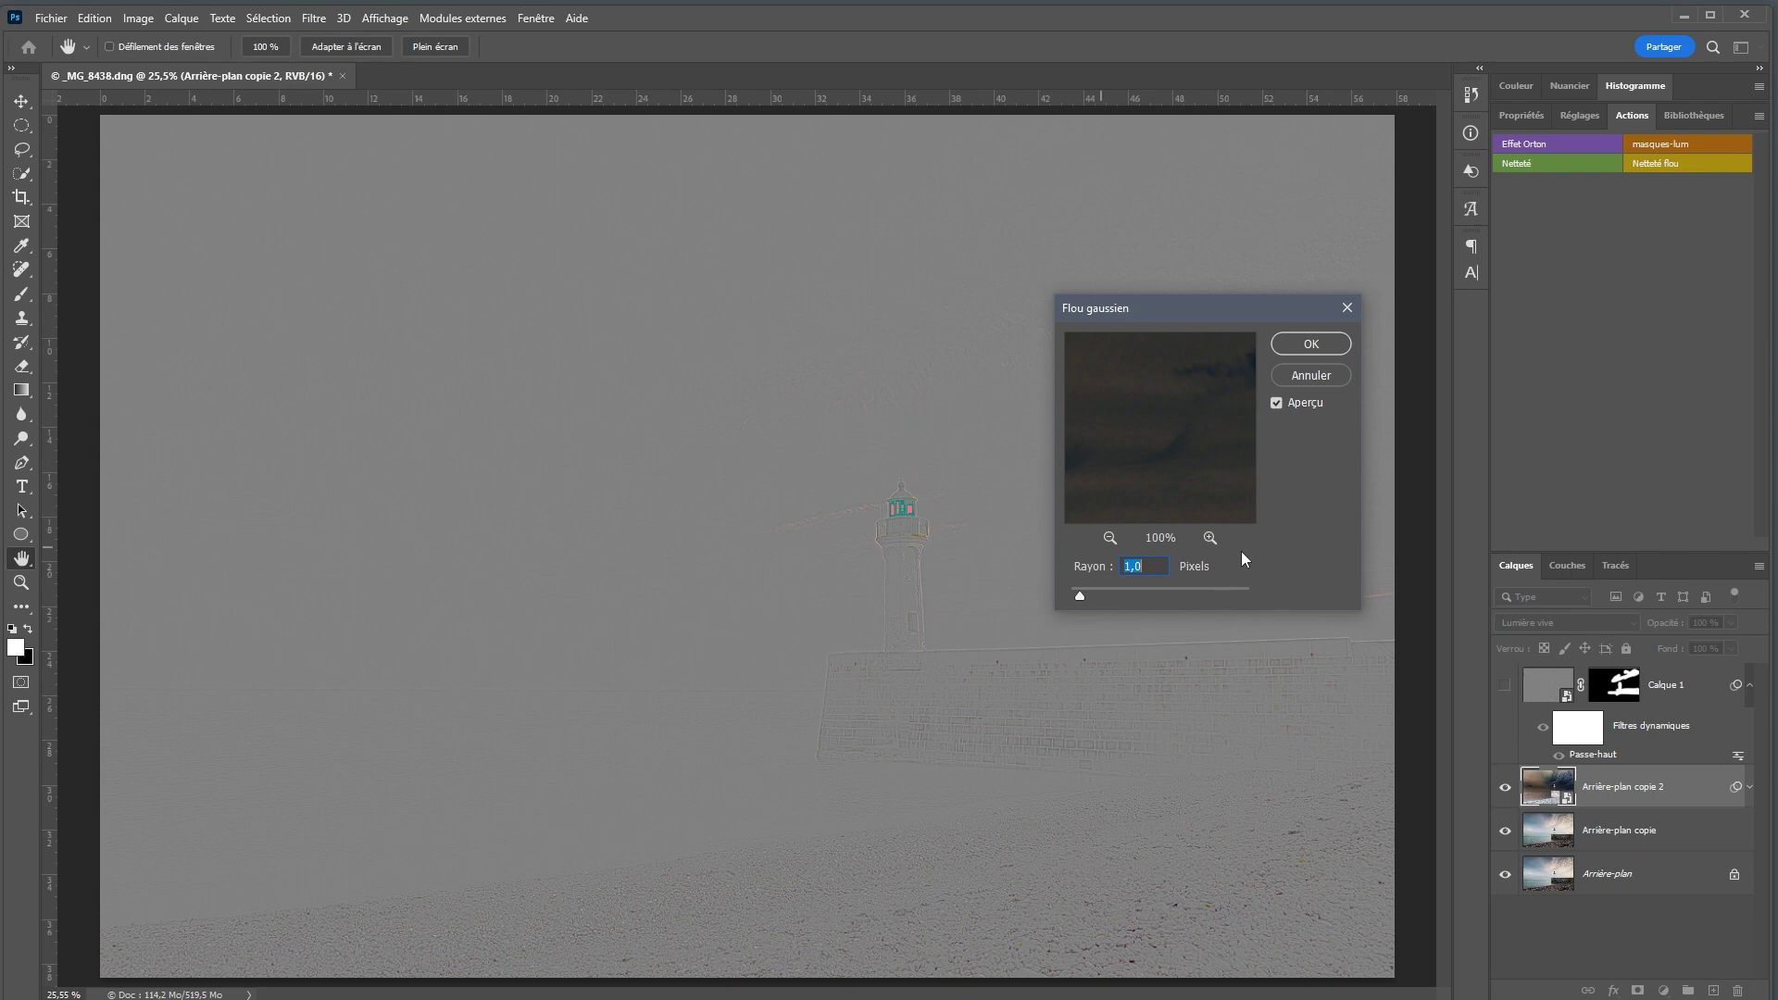
pyautogui.click(1310, 345)
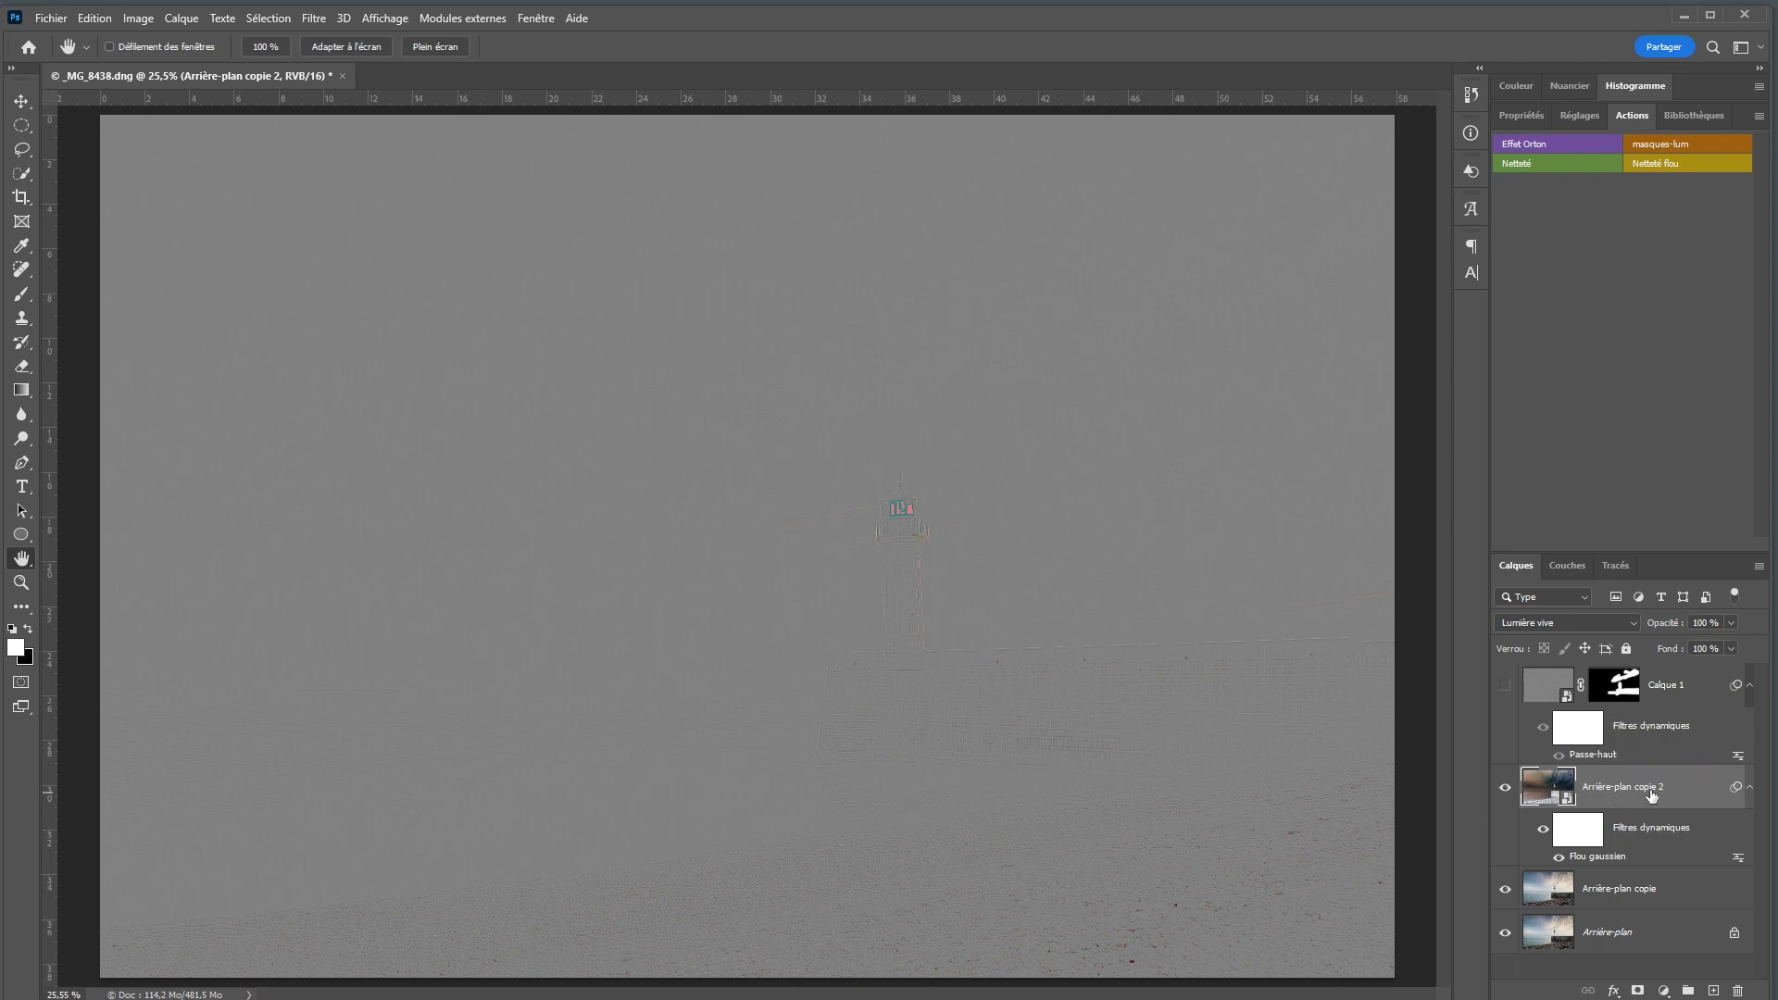
# - Group the two background copies and set the group's blend mode to Incrustation
pyautogui.keyDown('ctrl'); pyautogui.click(1627, 891); pyautogui.keyUp('ctrl')
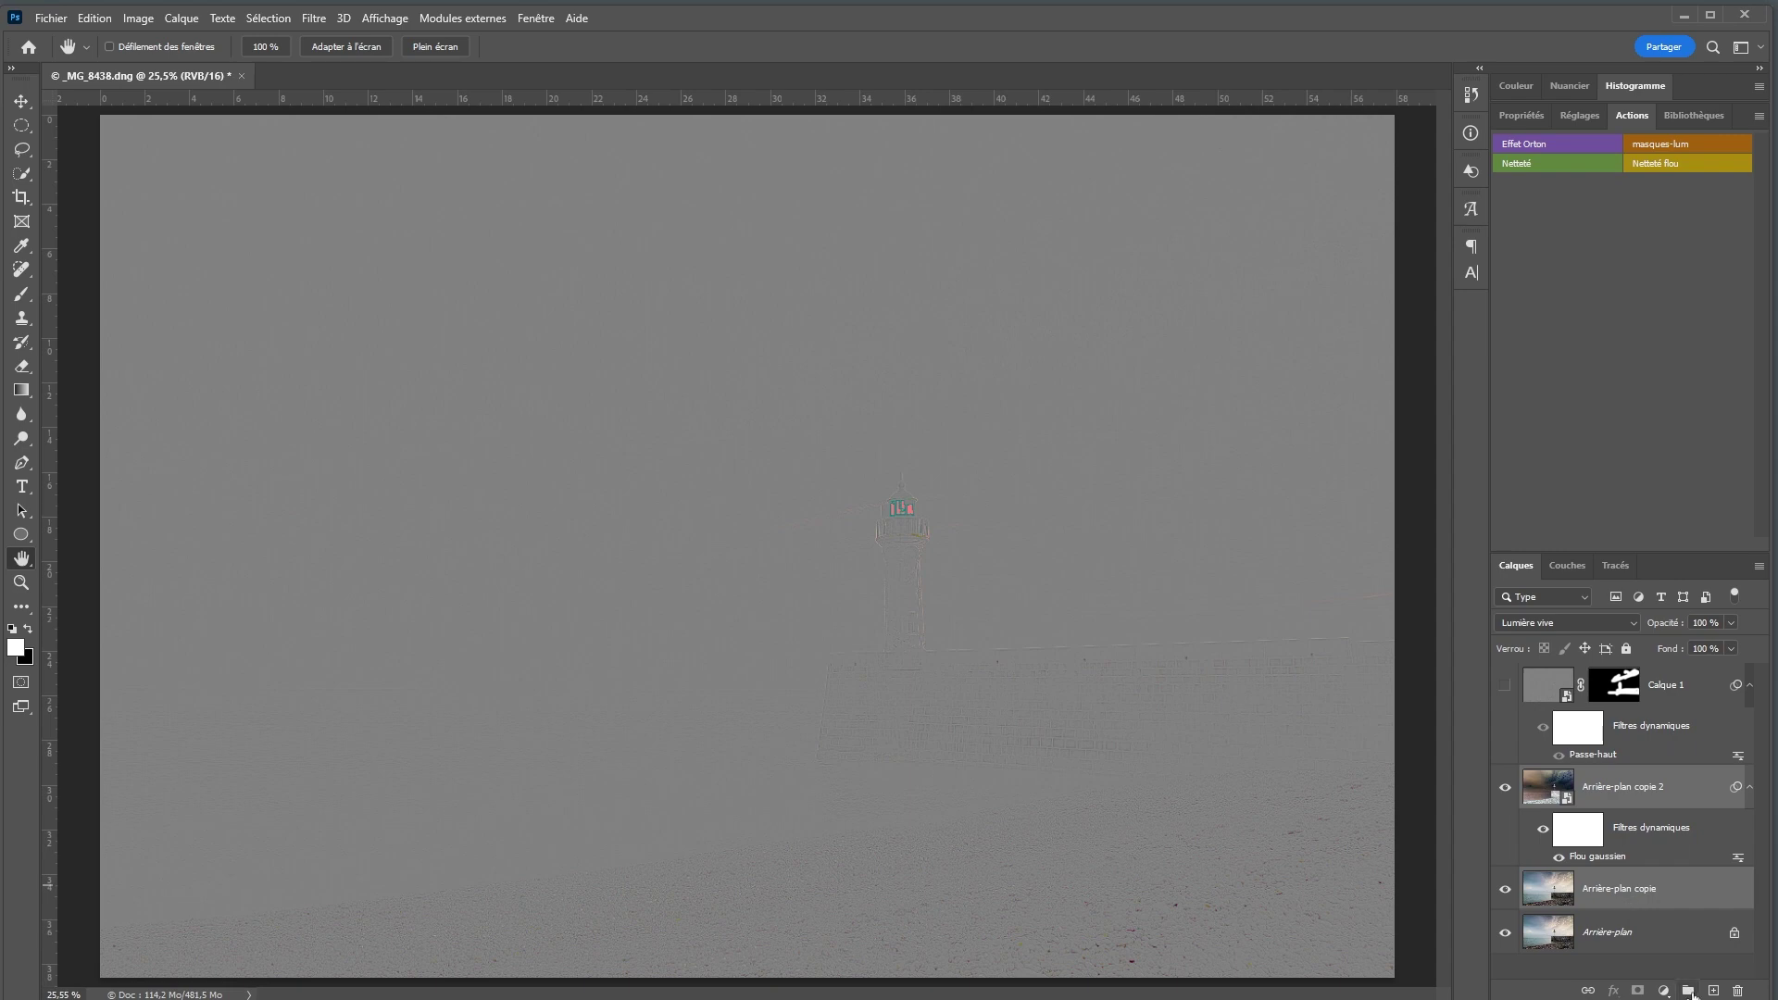
pyautogui.click(1689, 991)
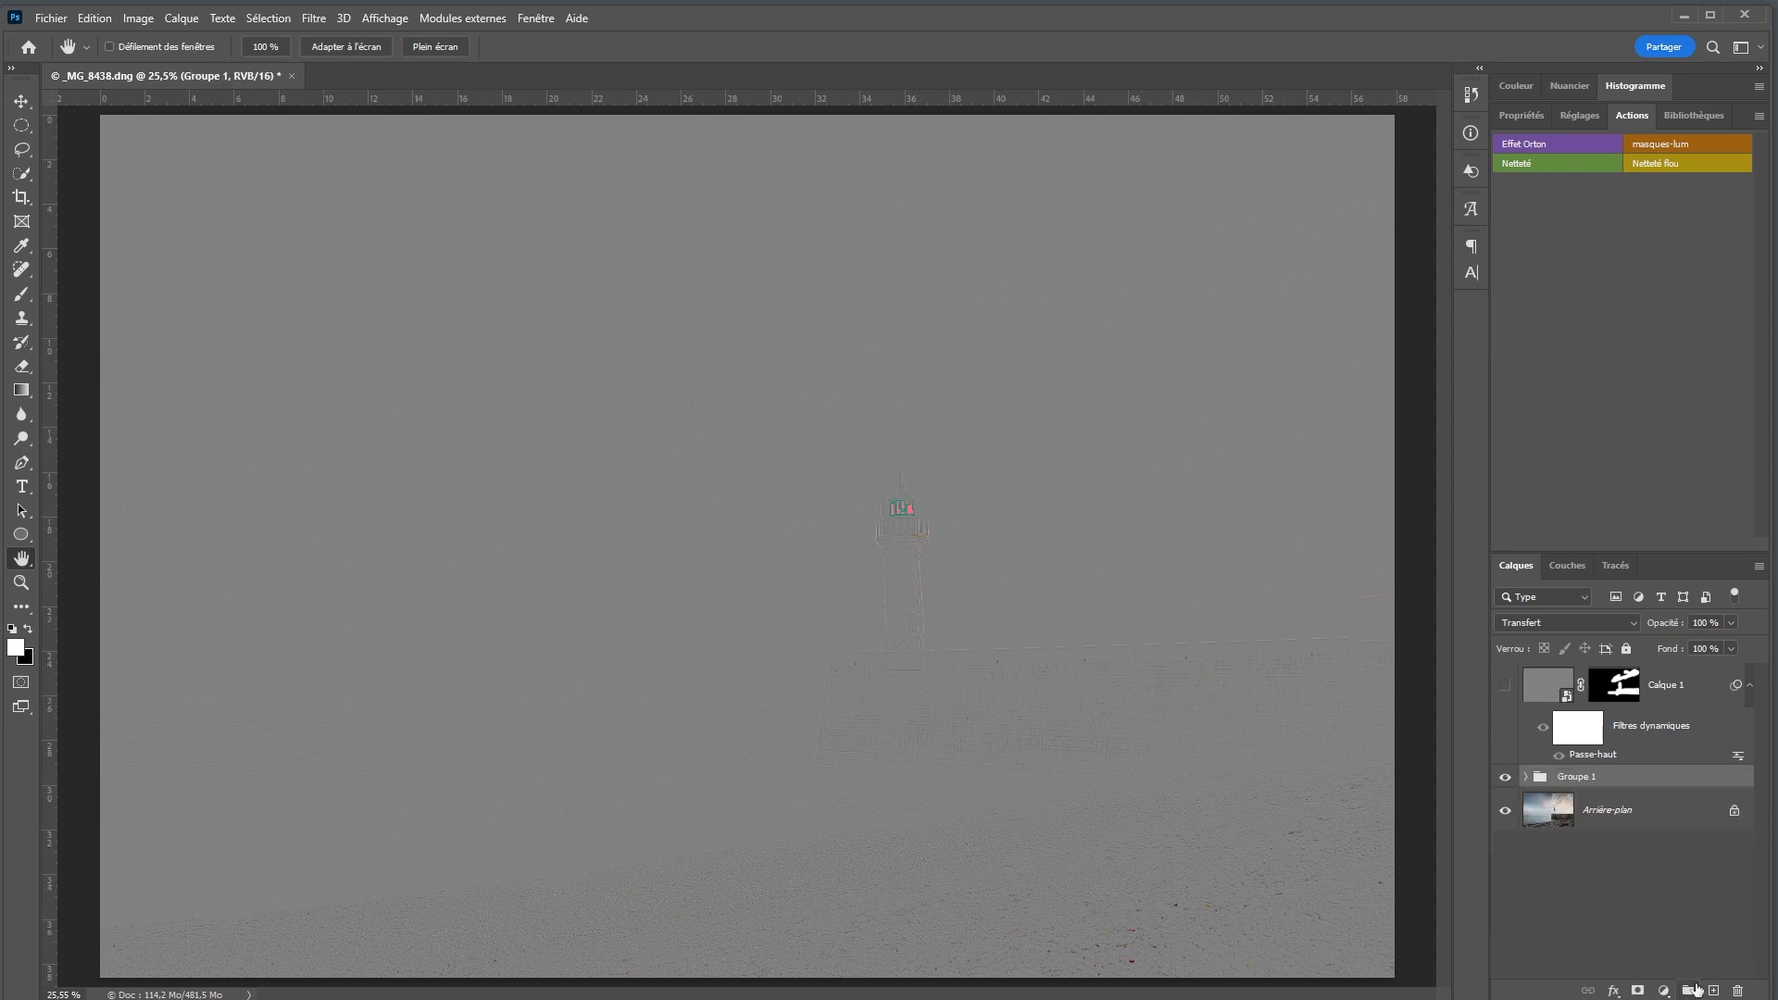
pyautogui.click(1603, 618)
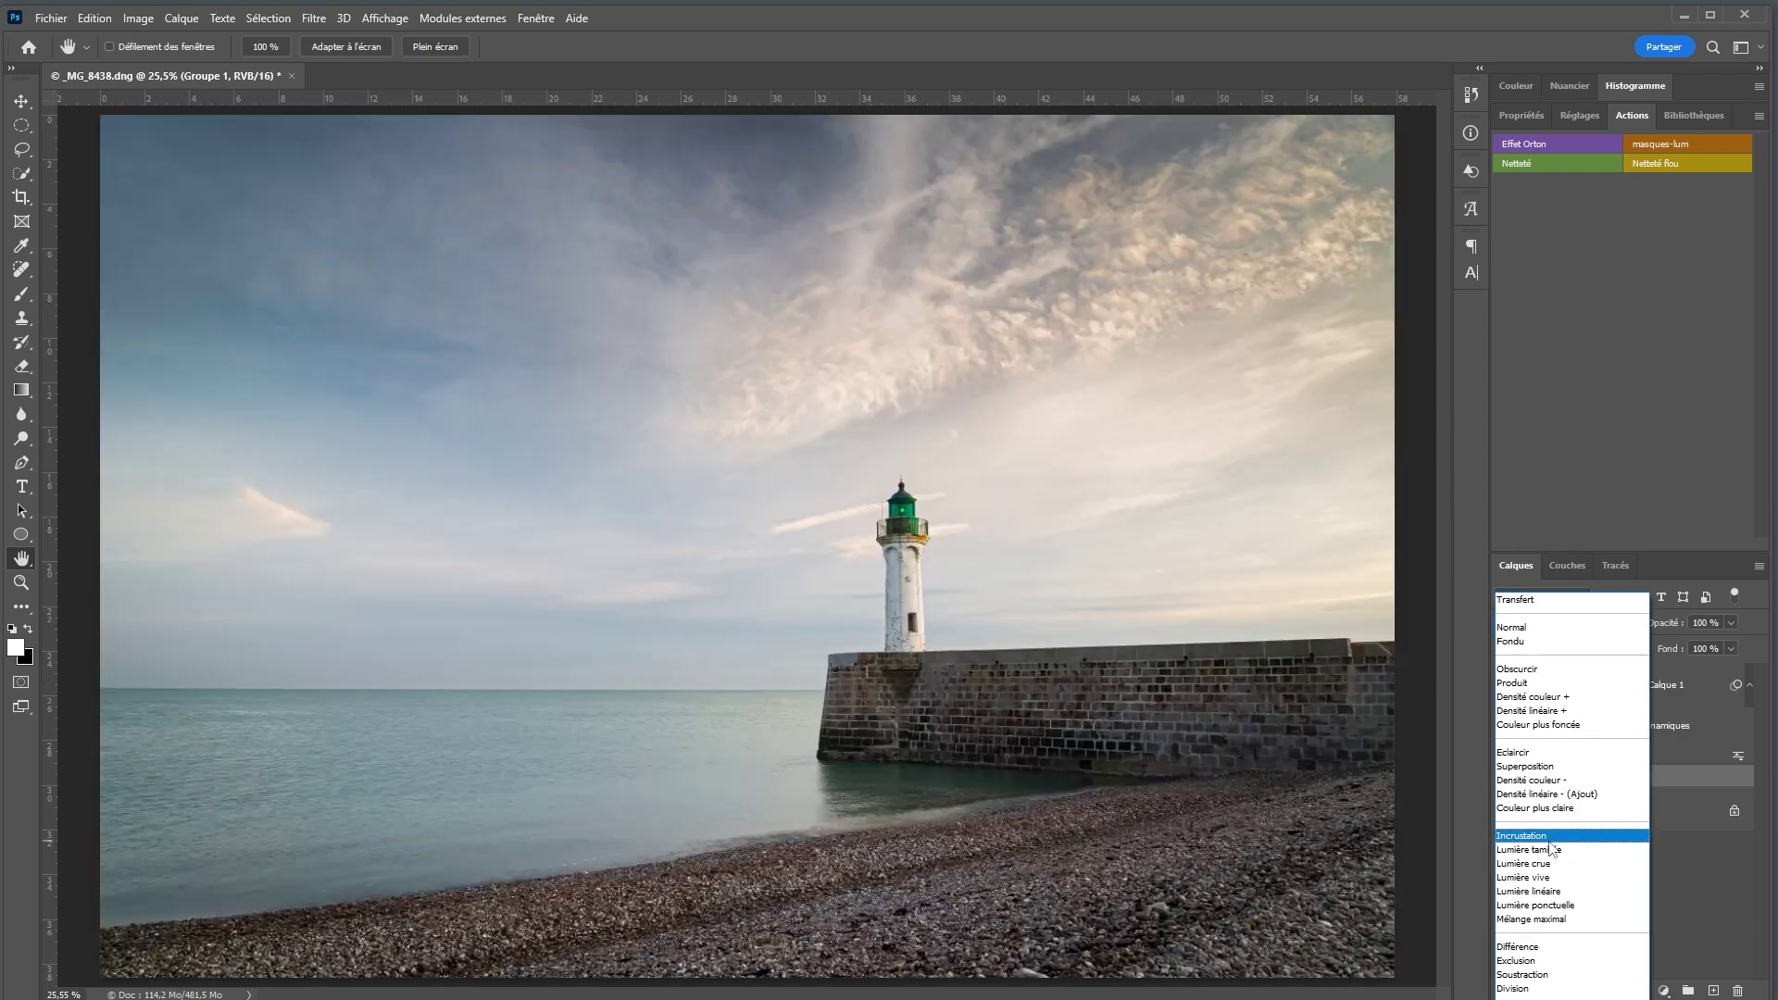
pyautogui.click(1549, 841)
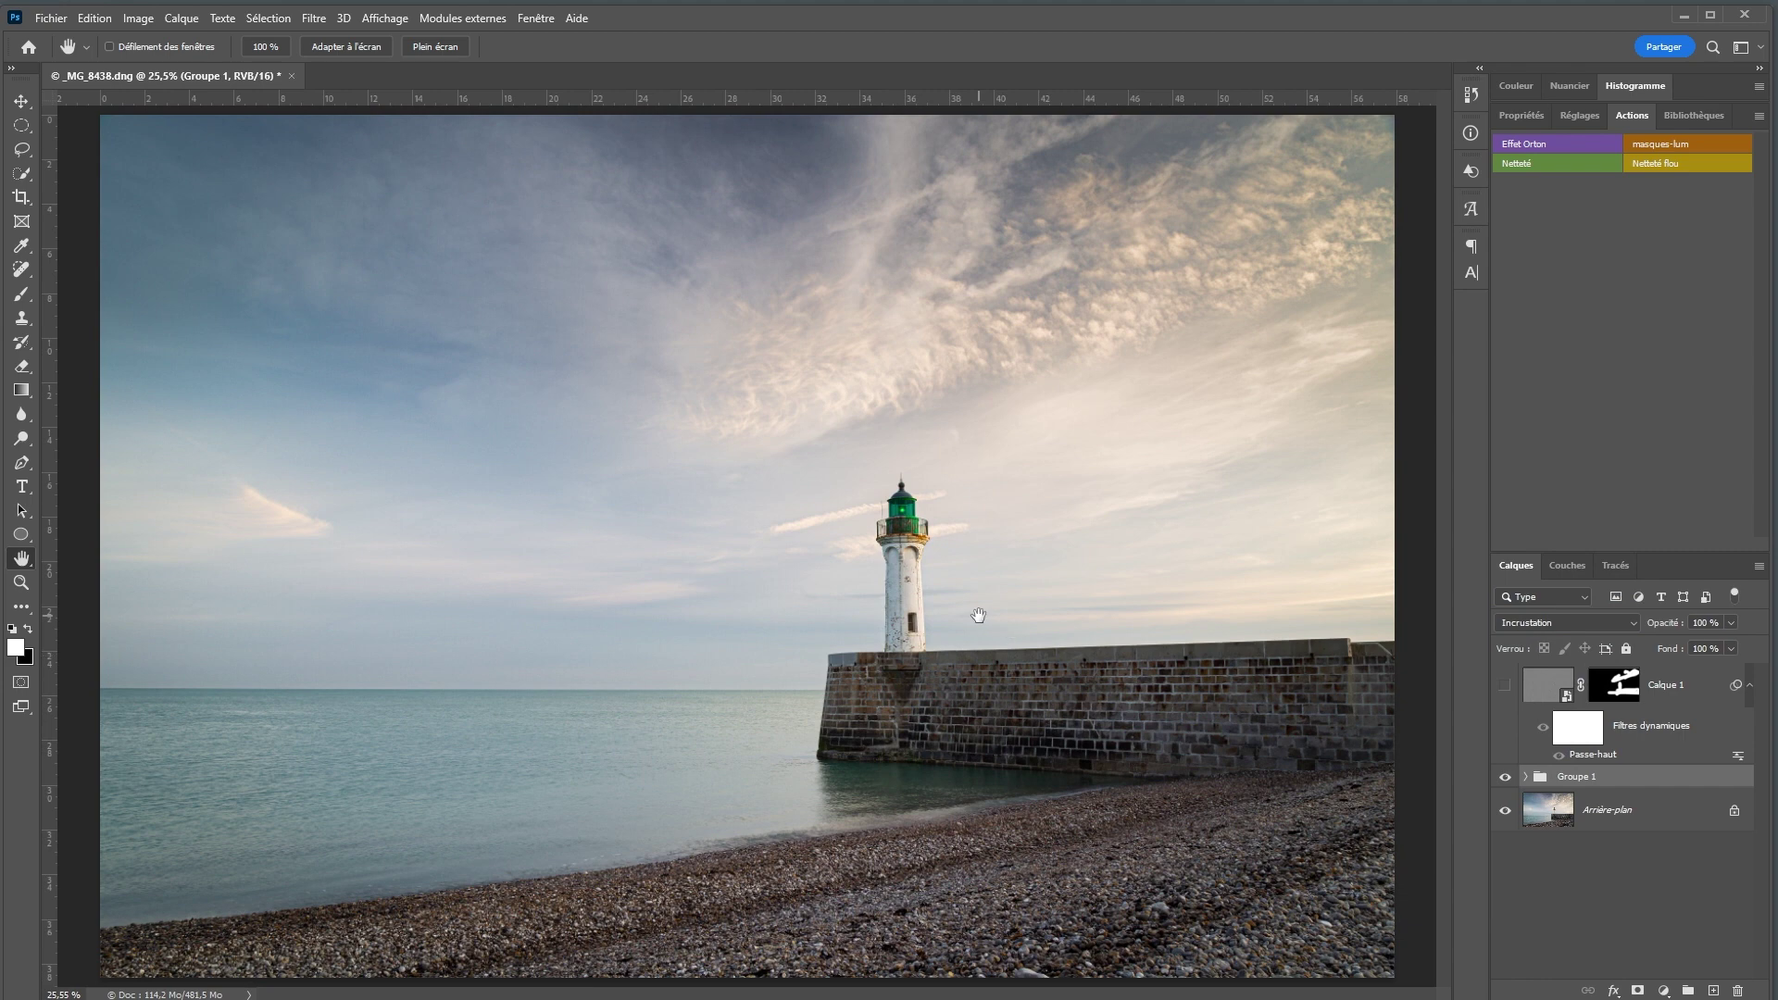
# - Inspect the lighthouse at 100 % with the sharpening group hidden and shown
pyautogui.press('z')
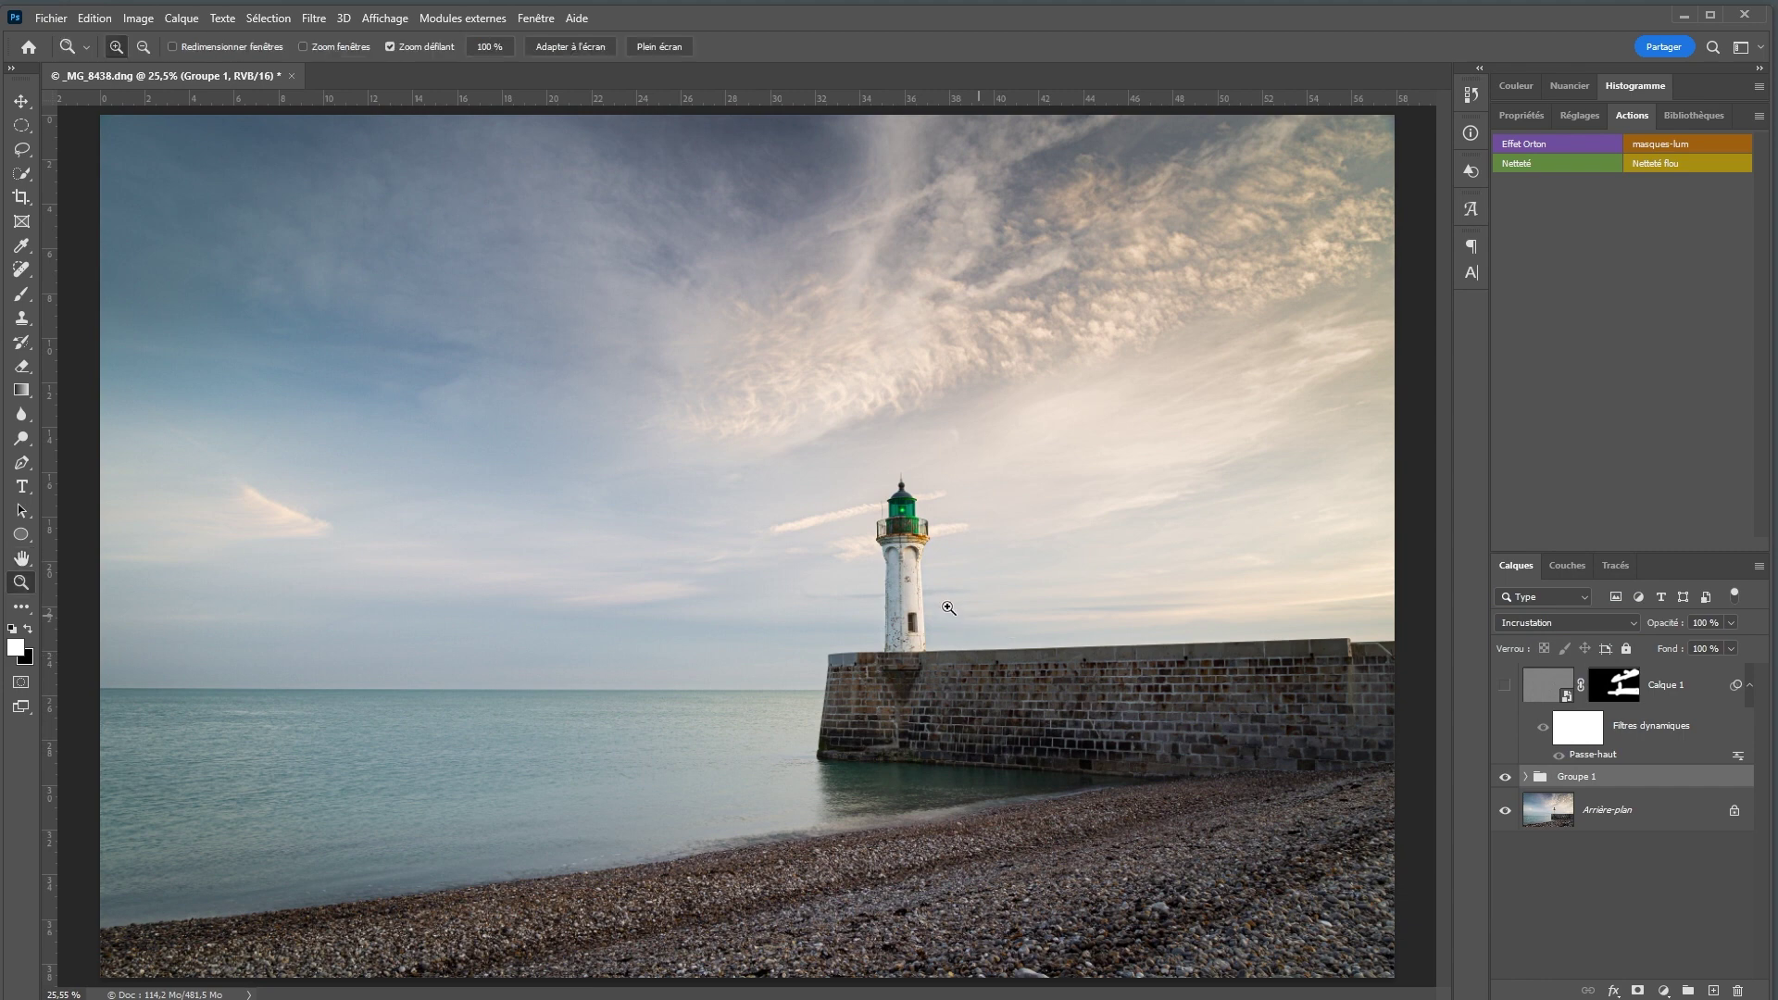
pyautogui.rightClick(904, 516)
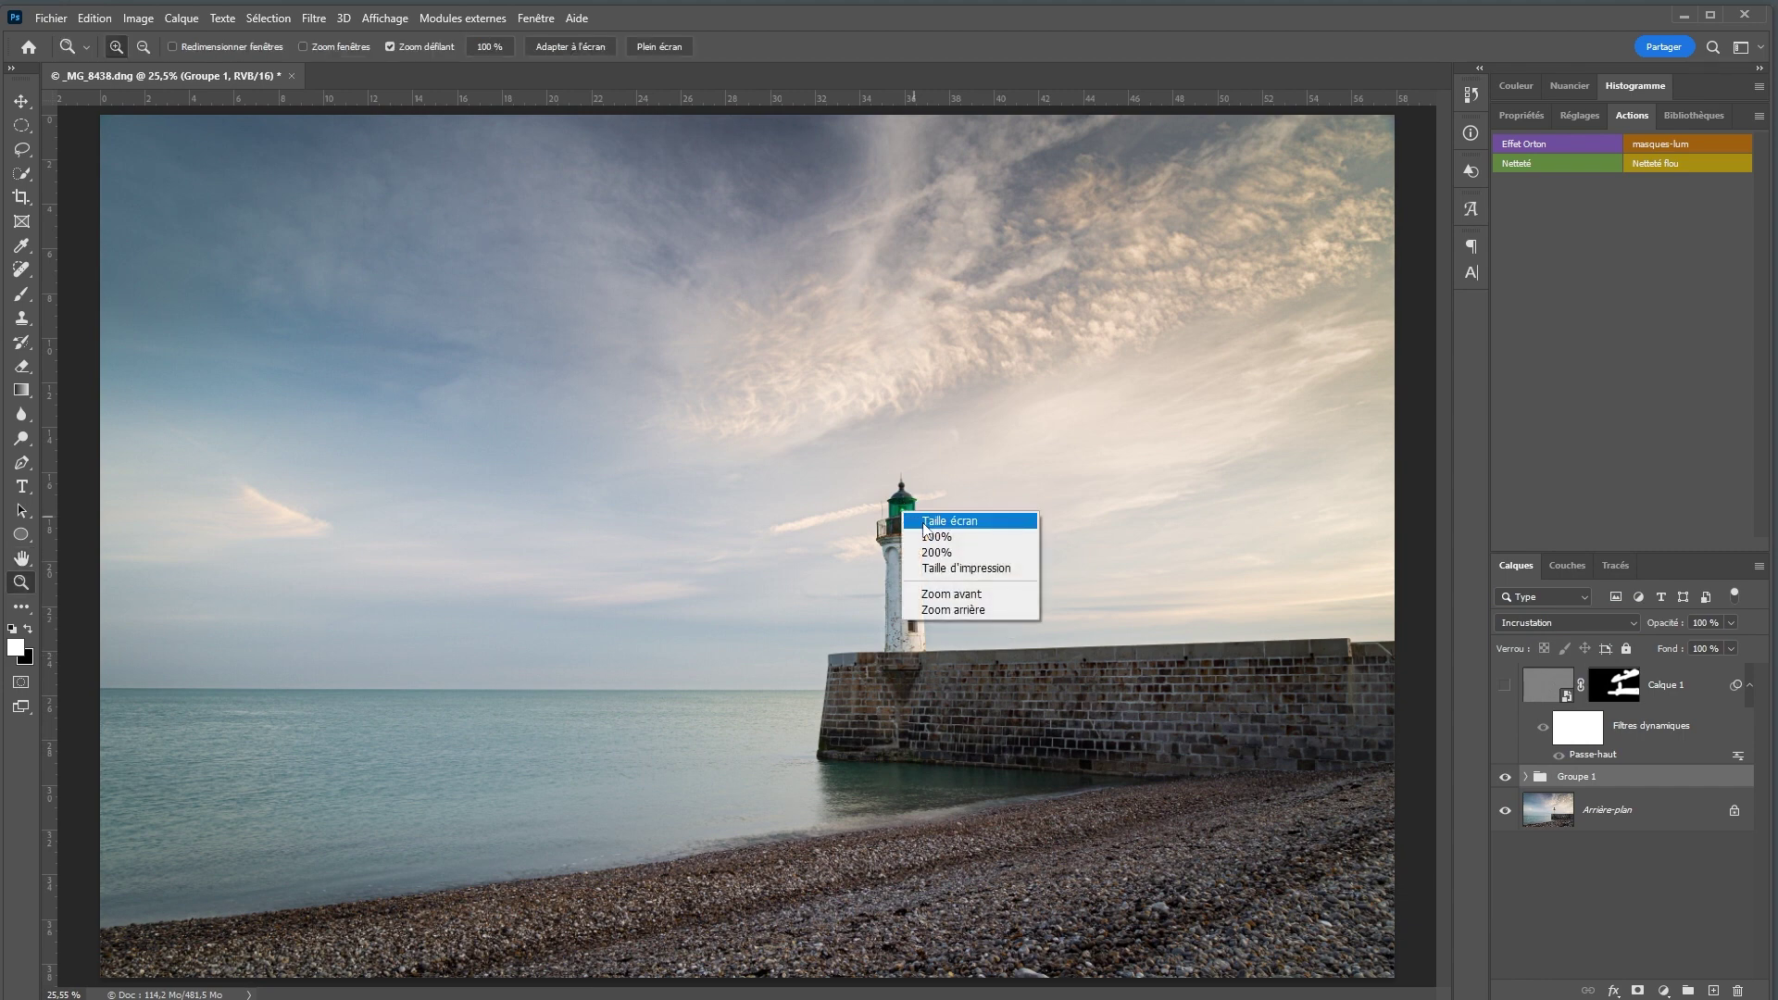
pyautogui.click(929, 537)
pyautogui.moveTo(1236, 620); pyautogui.dragTo(817, 654)
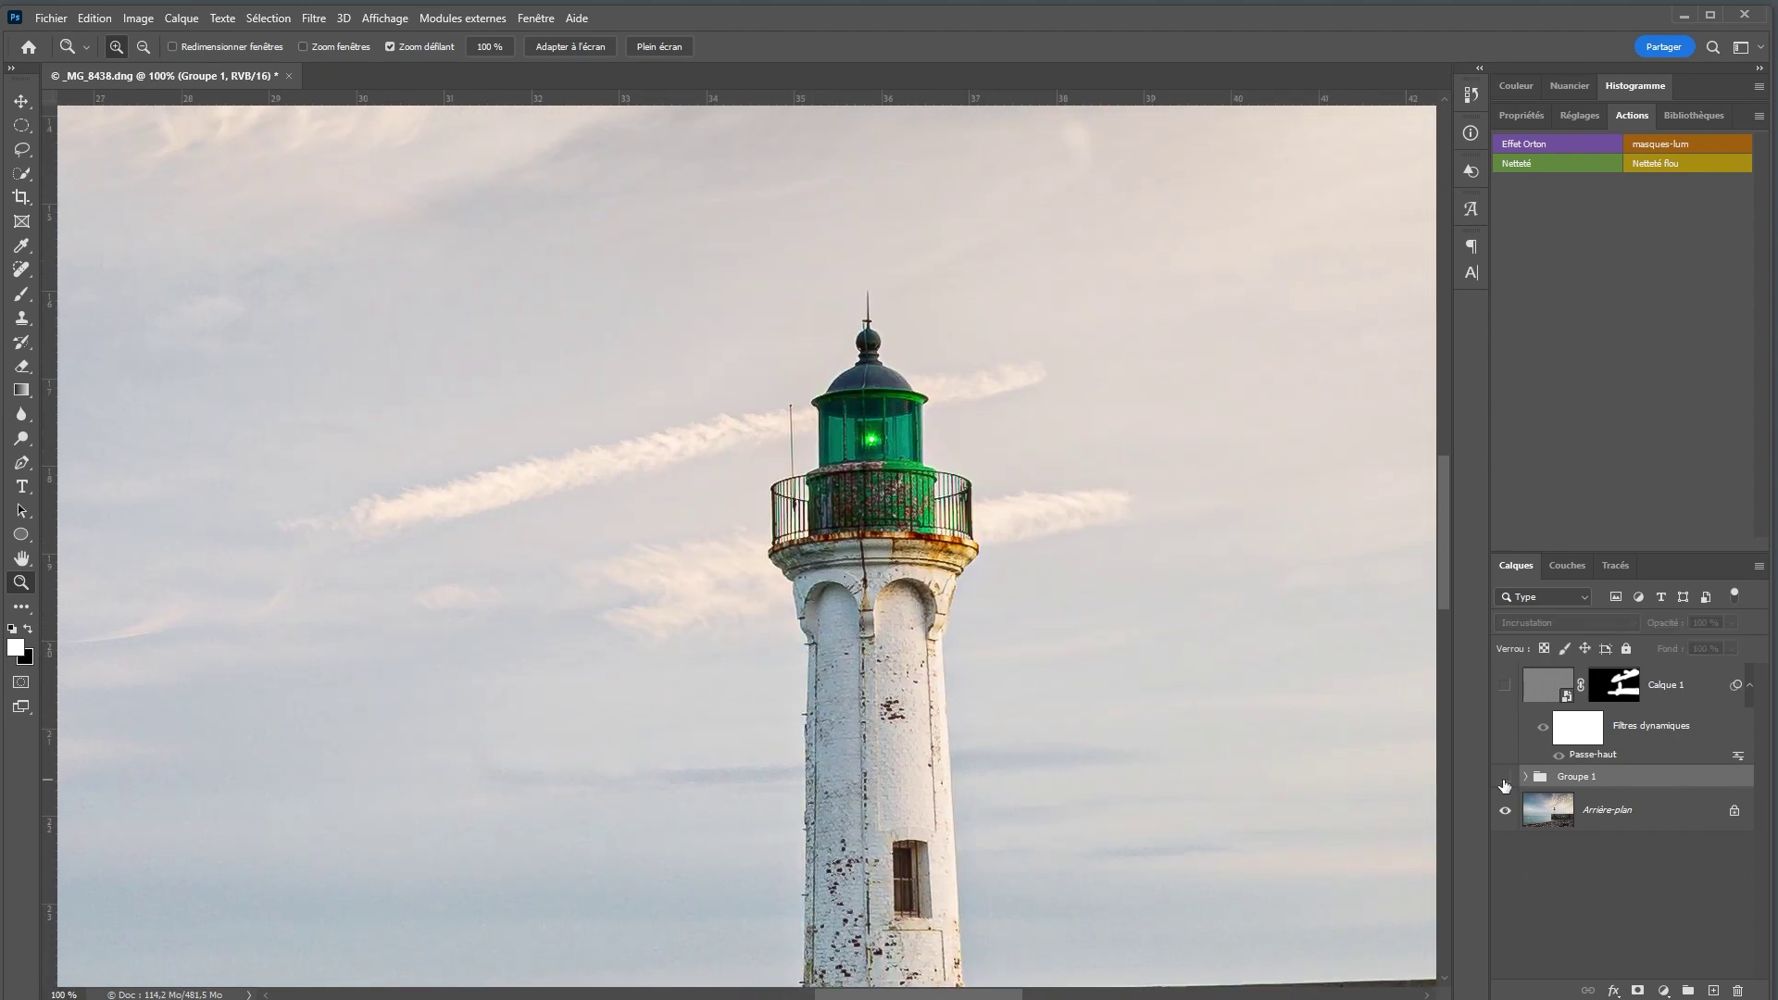
pyautogui.click(1504, 780)
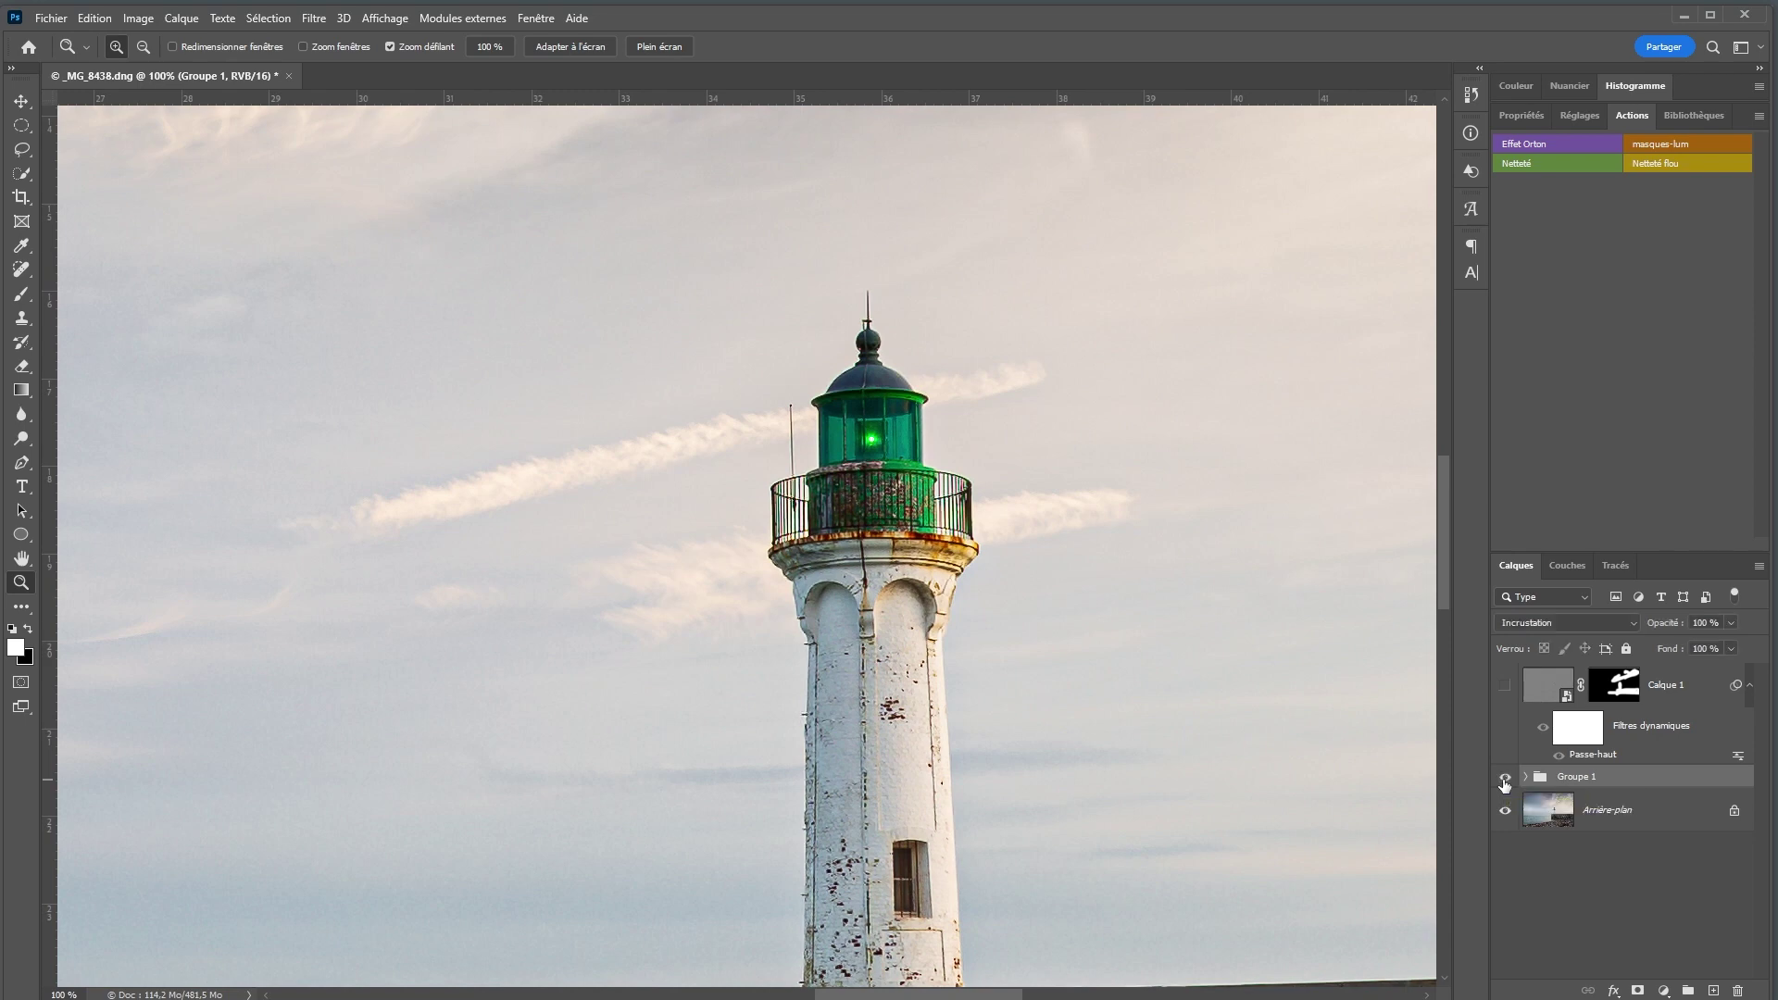
pyautogui.click(1505, 780)
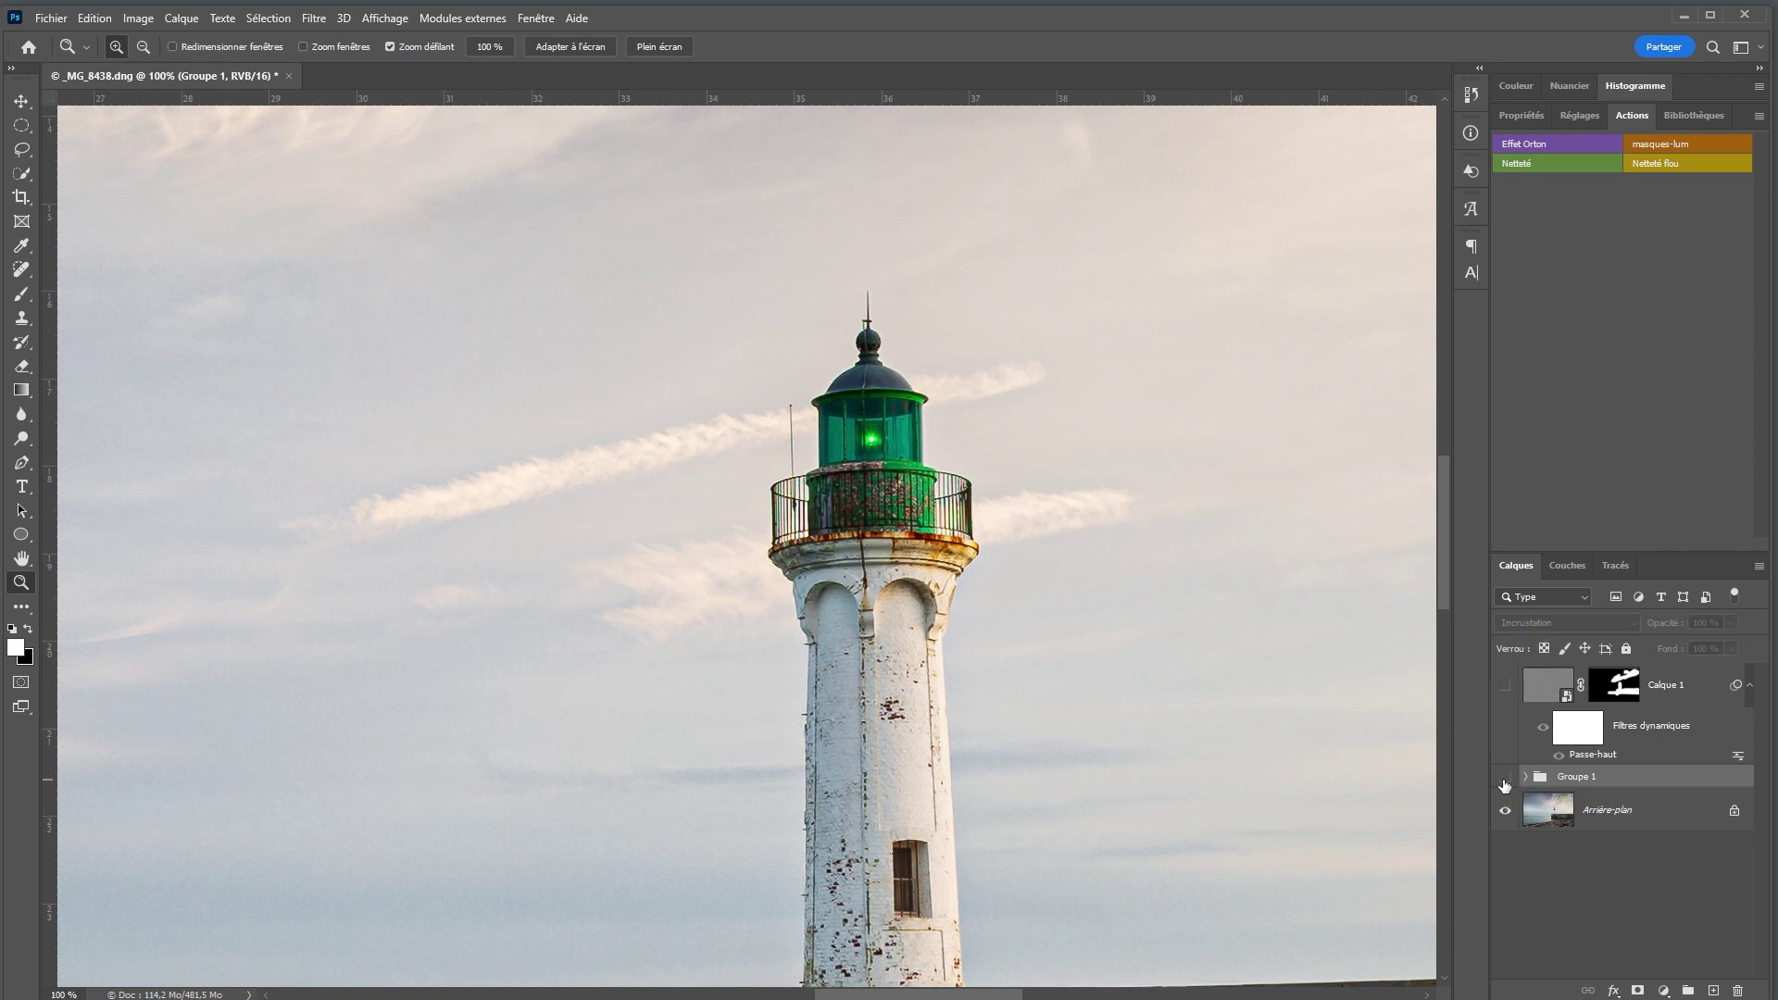
pyautogui.click(1505, 780)
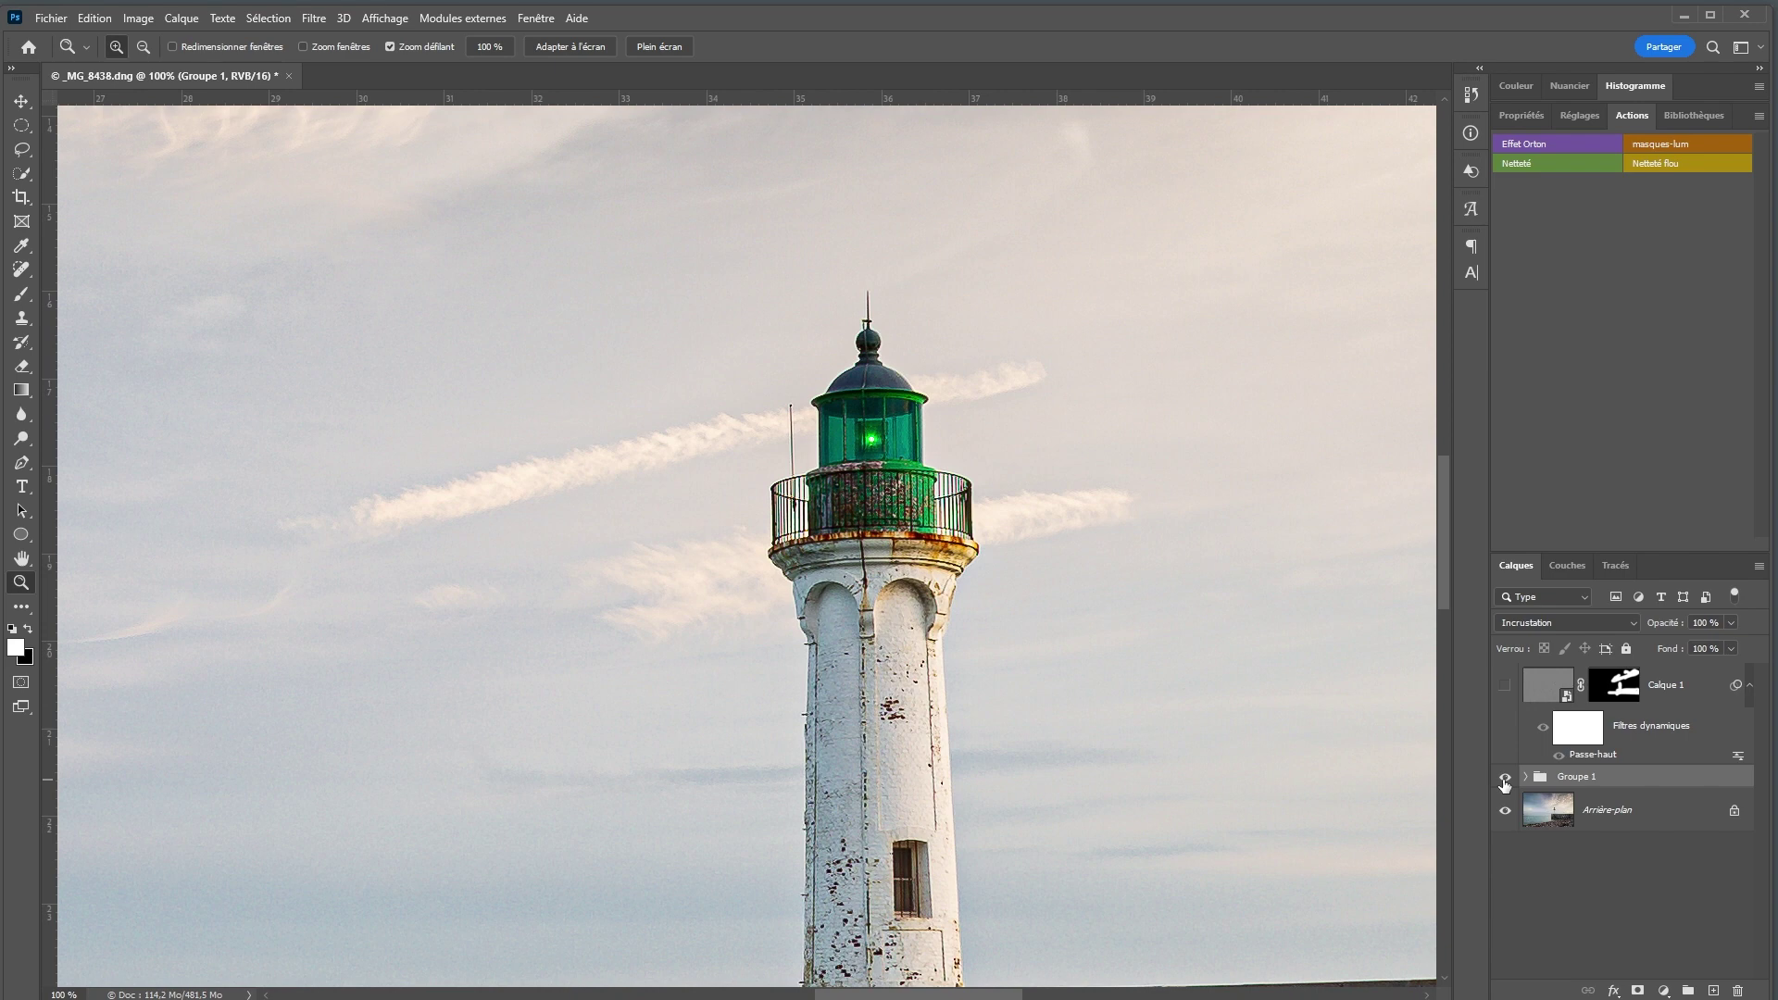
# - Compare the sharpening group with the high-pass layer on the lighthouse by showing each one alone, ending with the group shown
pyautogui.click(1504, 778)
pyautogui.click(1503, 685)
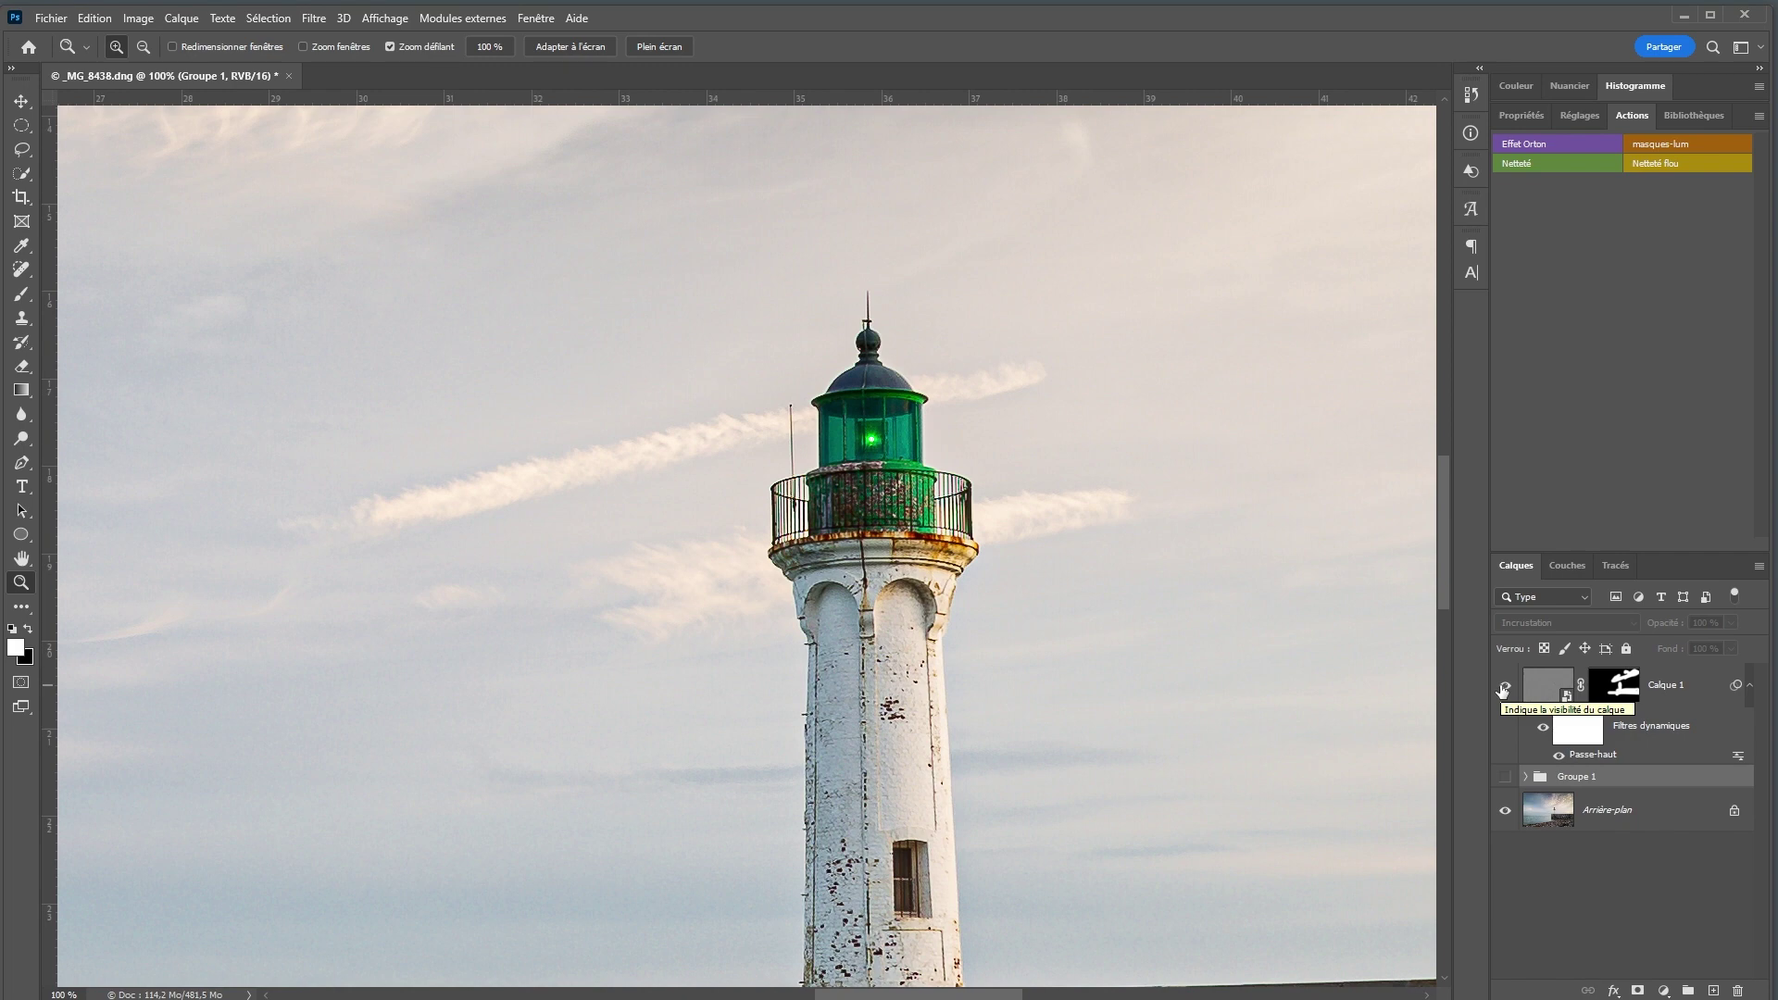
pyautogui.click(1503, 685)
pyautogui.click(1505, 778)
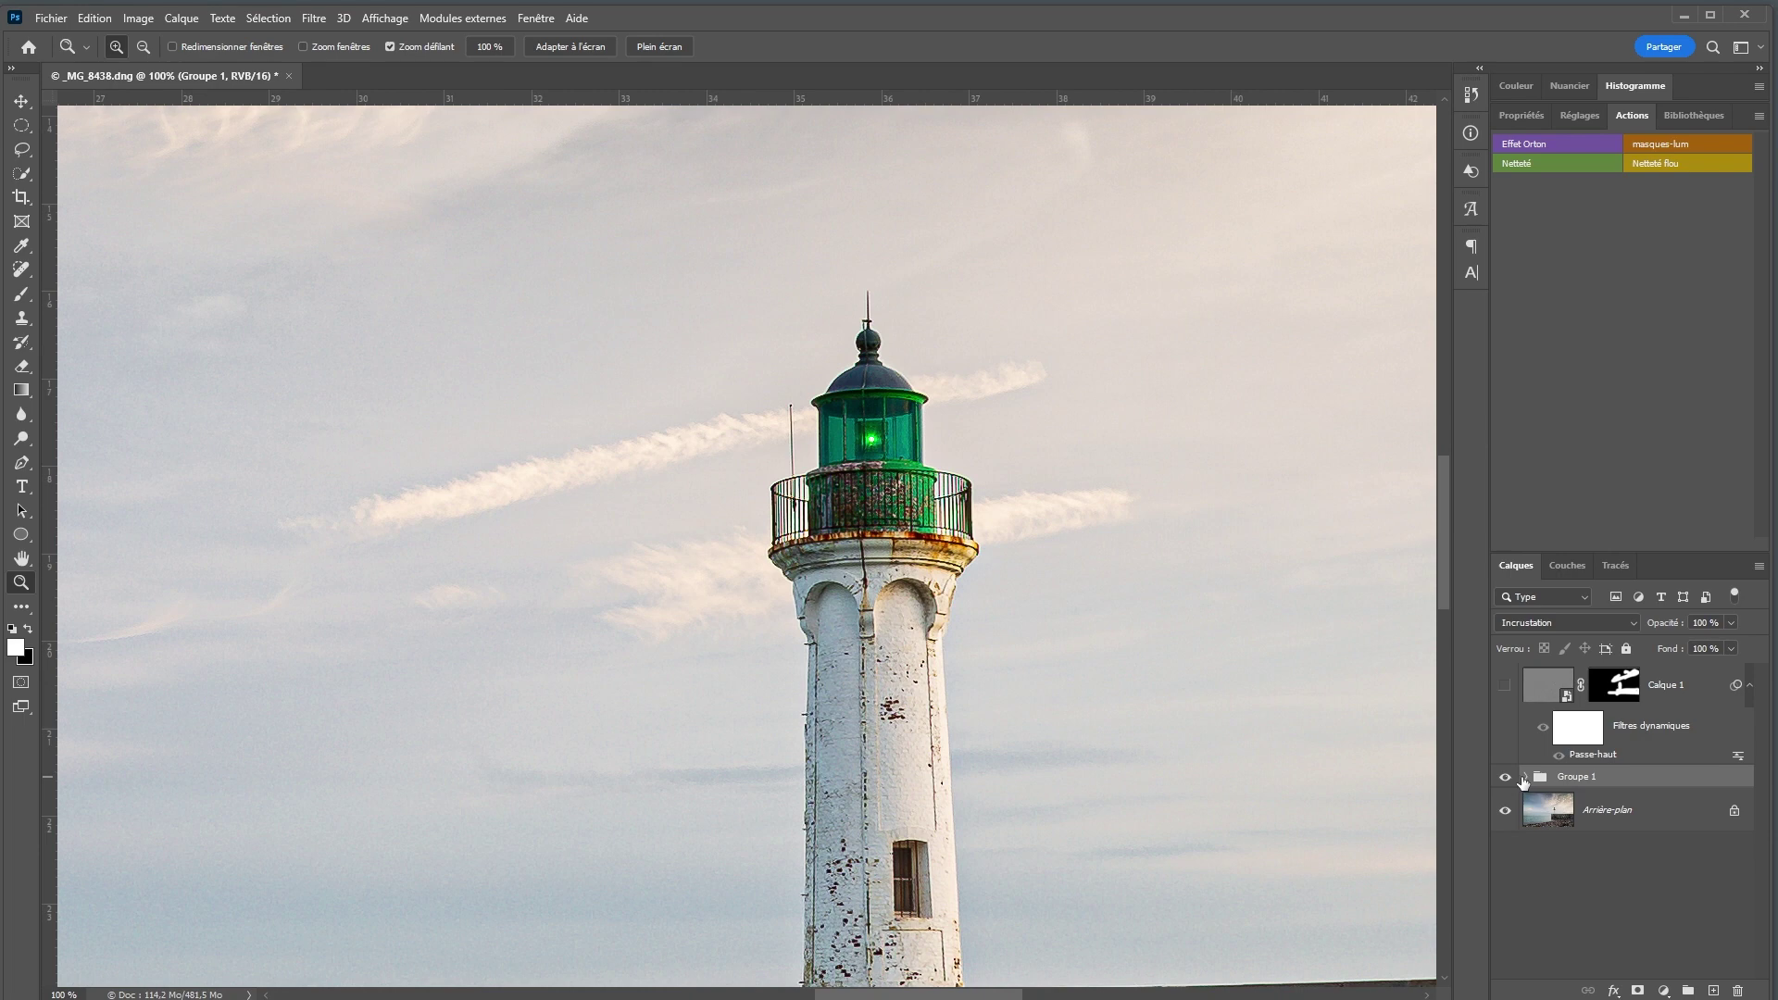
# - Set the radius of the Flou gaussien smart filter inside the group to 1,4 pixels and collapse the group
pyautogui.click(1523, 778)
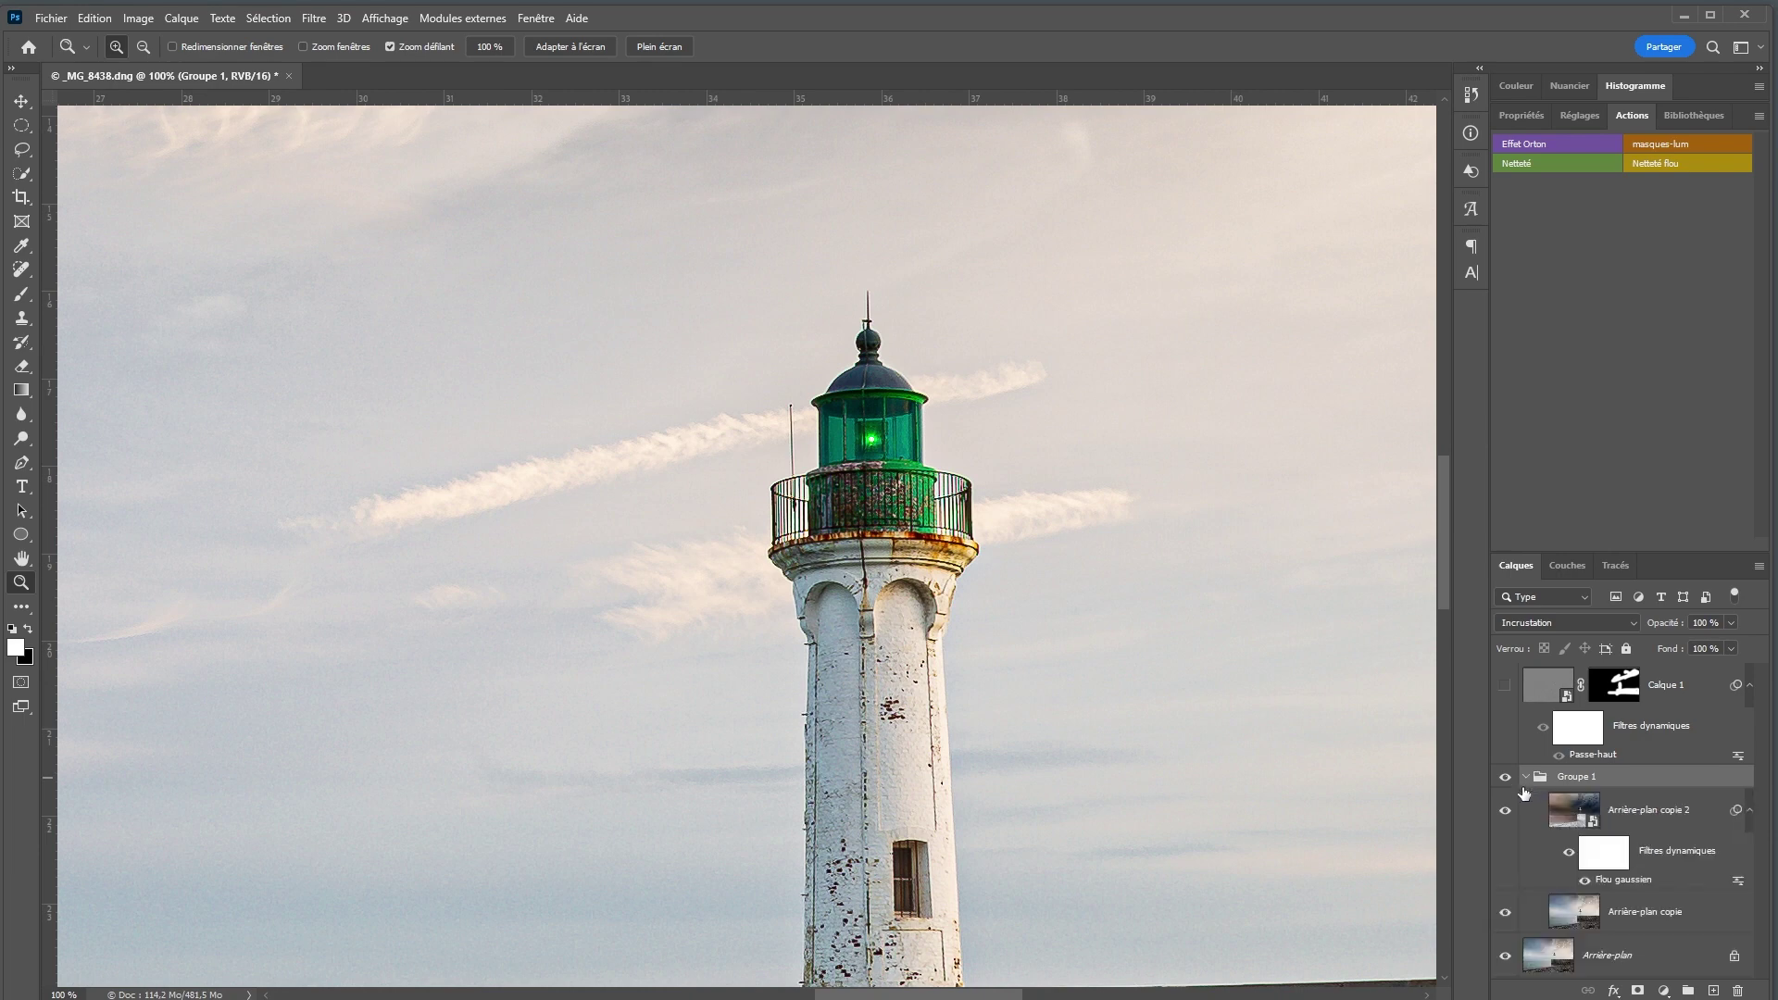
pyautogui.doubleClick(1631, 879)
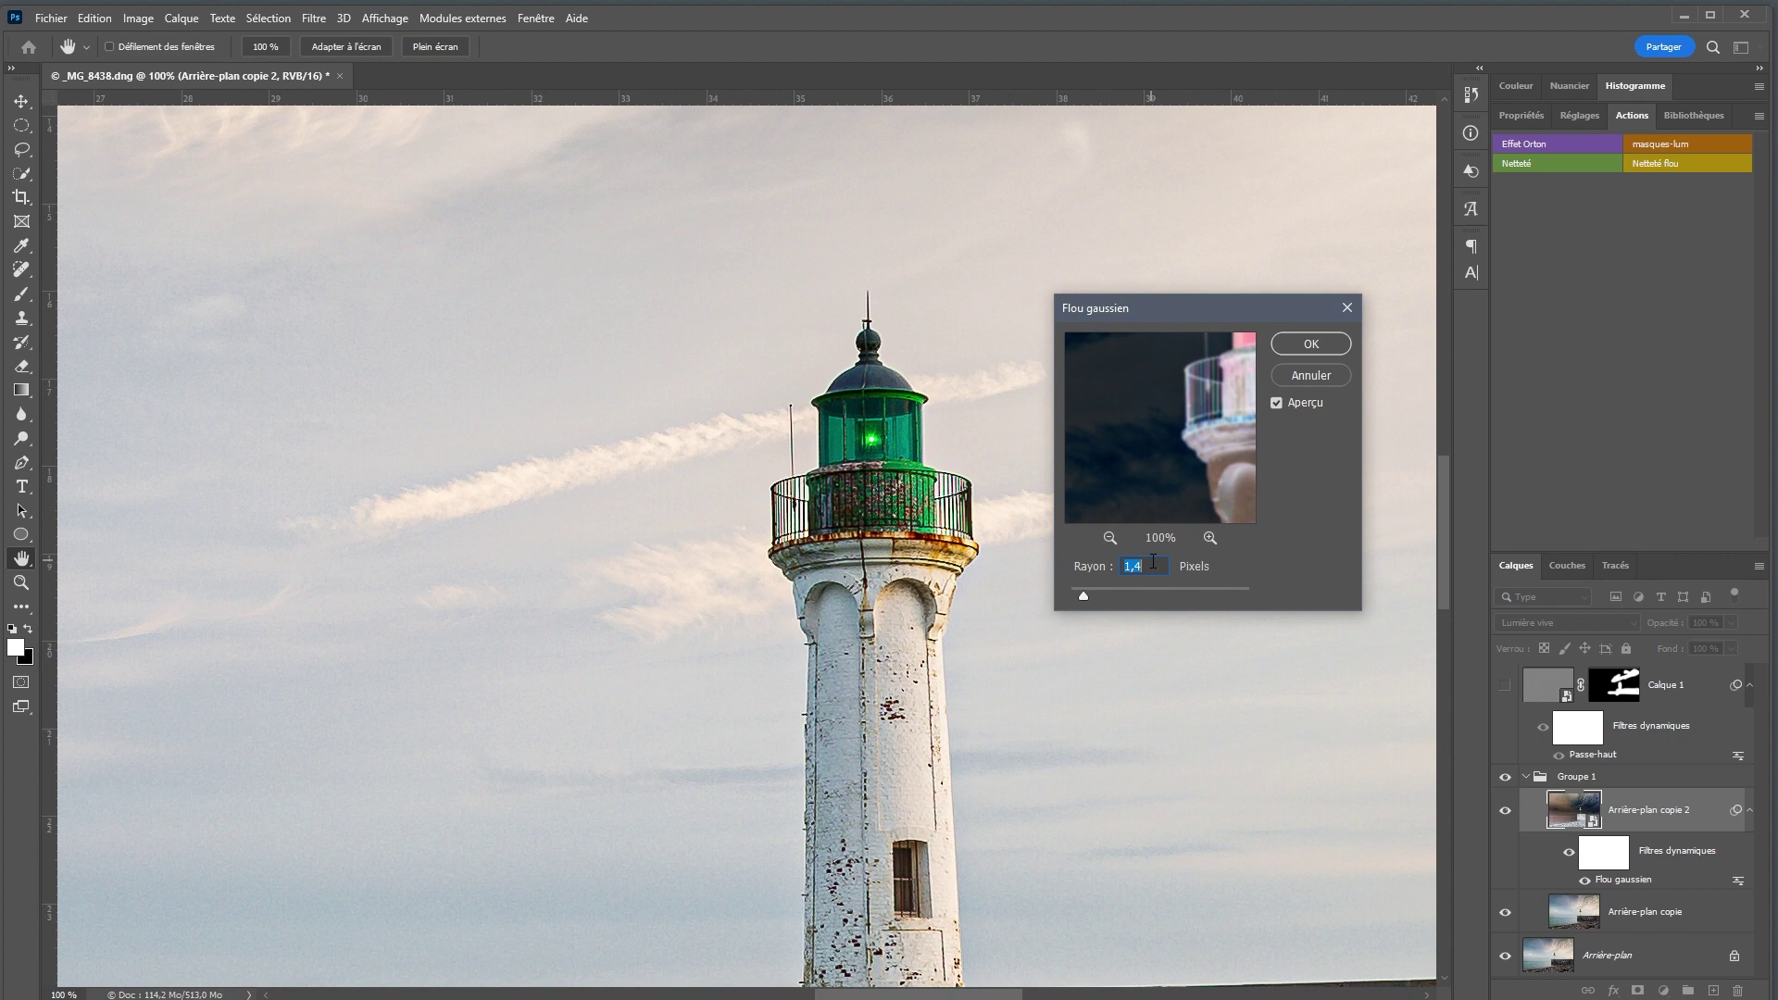
pyautogui.click(1313, 344)
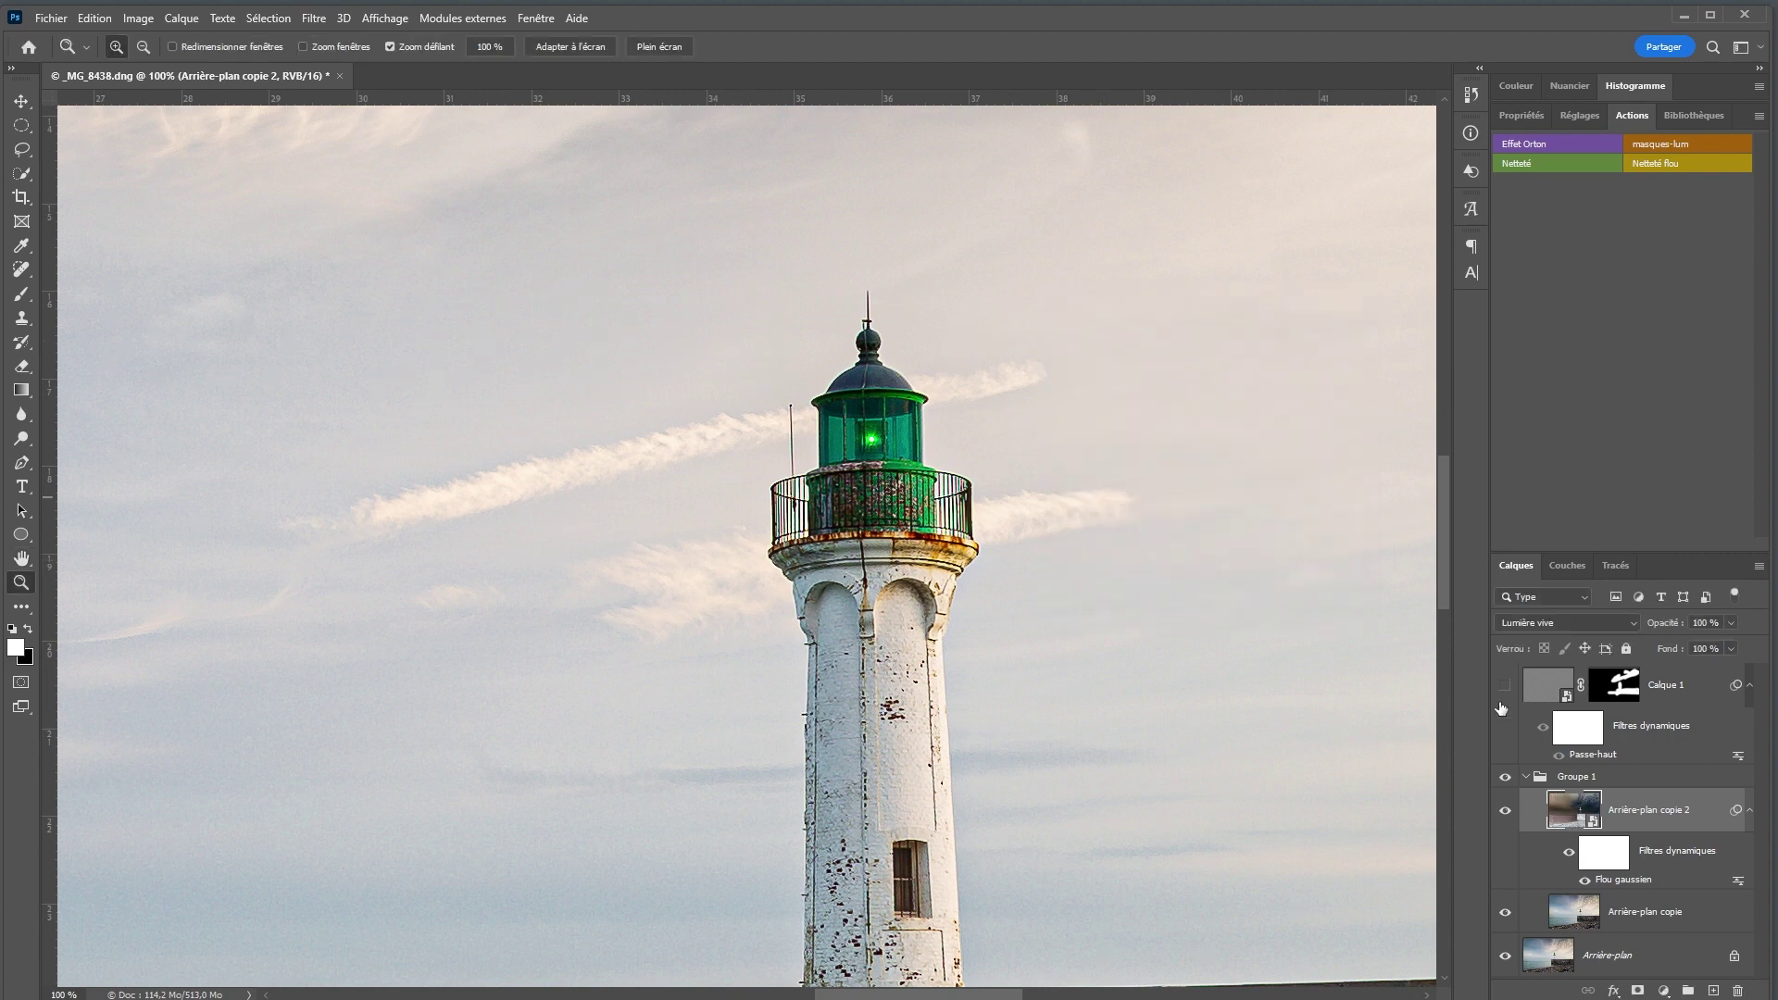
pyautogui.click(1524, 776)
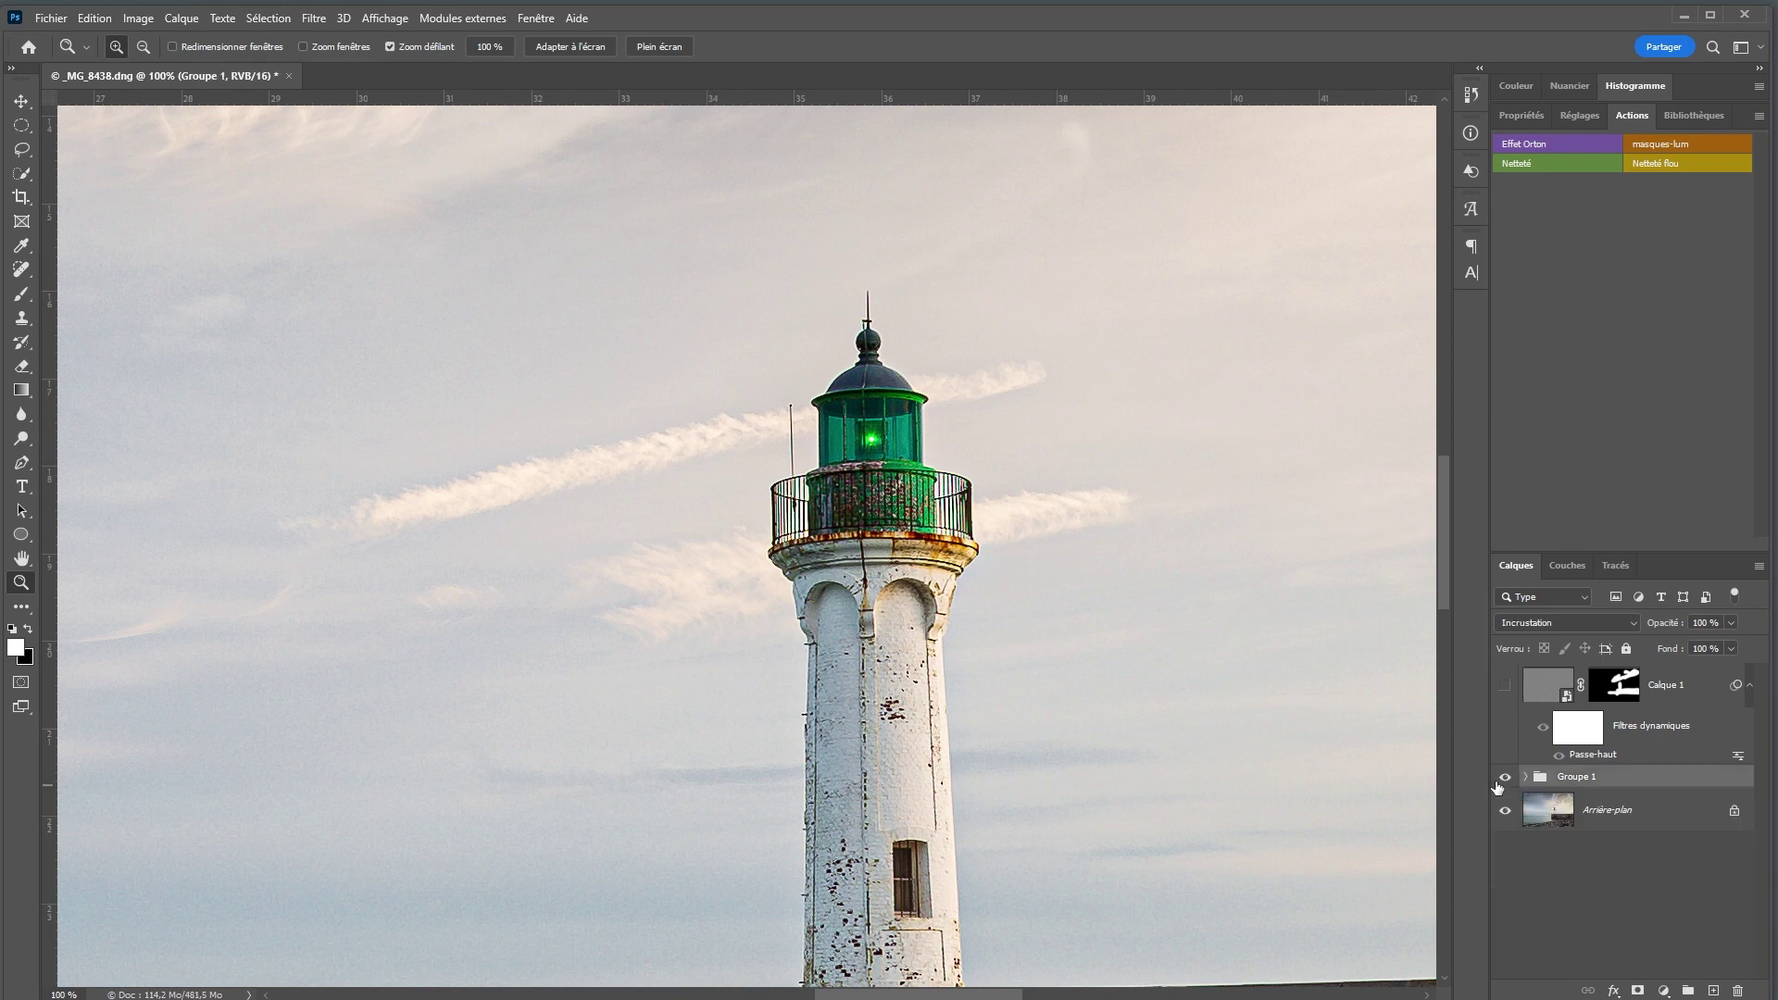
# - Check the stronger blur radius by hiding and showing the group, and return to the whole photo
pyautogui.click(1505, 778)
pyautogui.click(1505, 778)
pyautogui.rightClick(1077, 614)
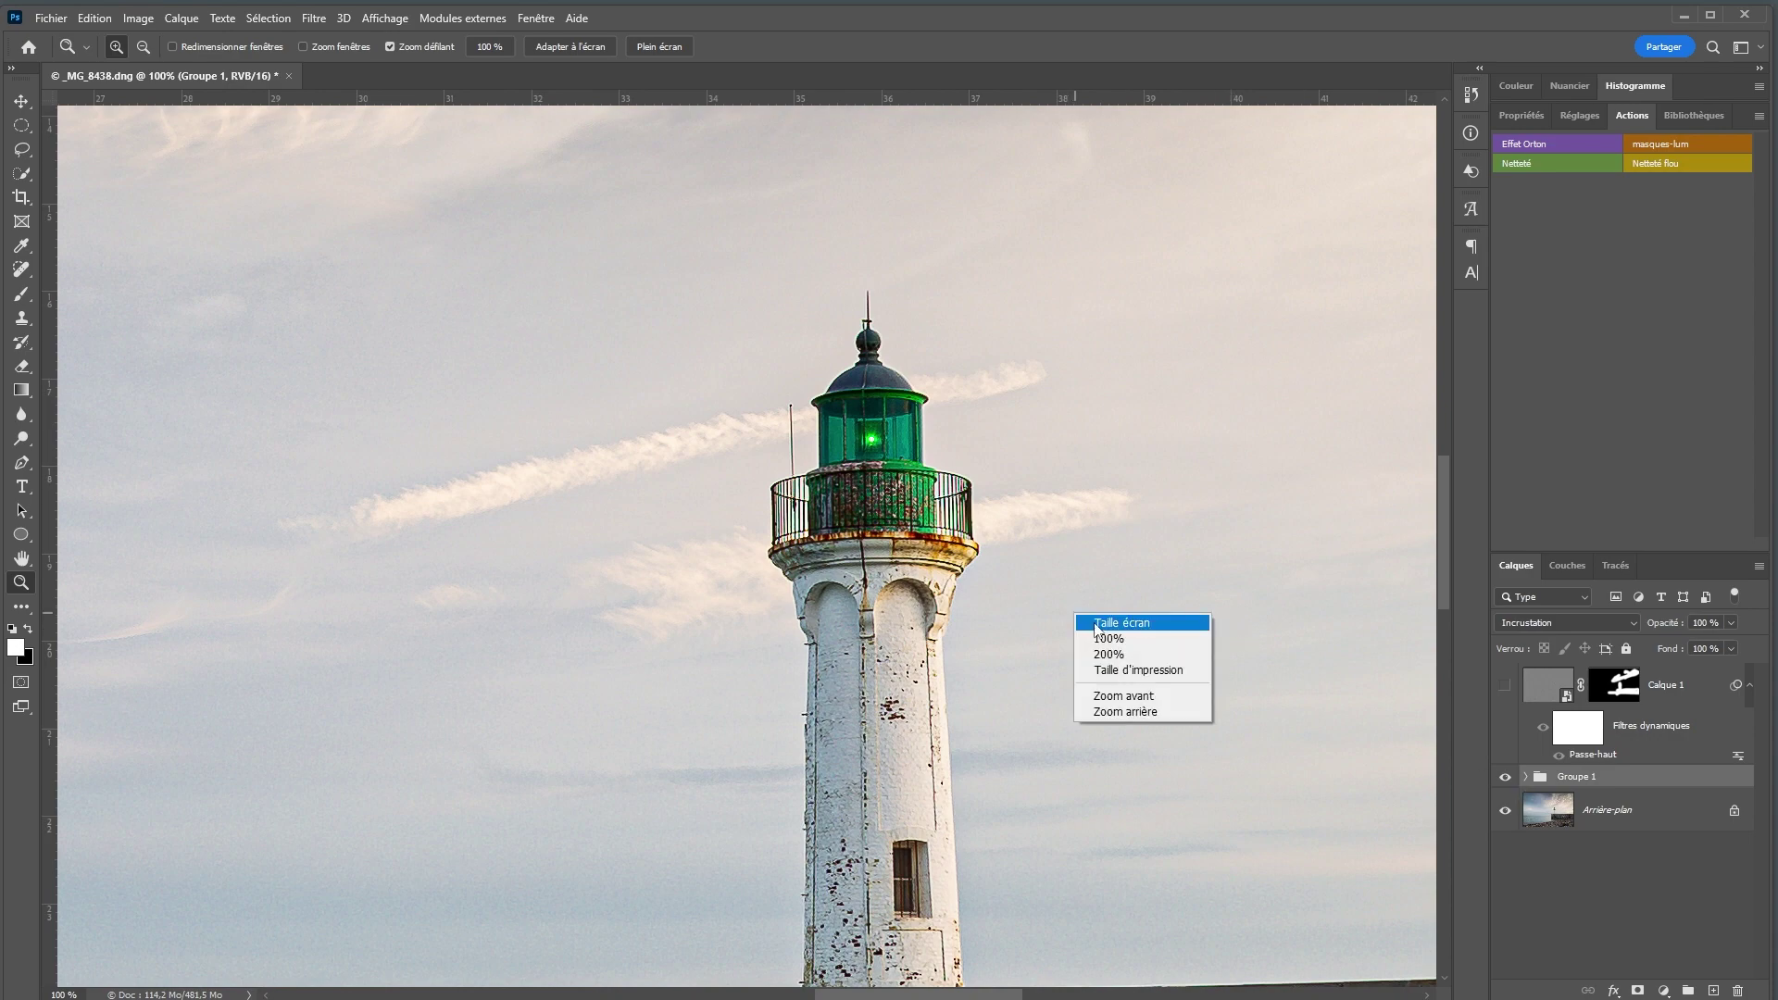
pyautogui.click(1148, 623)
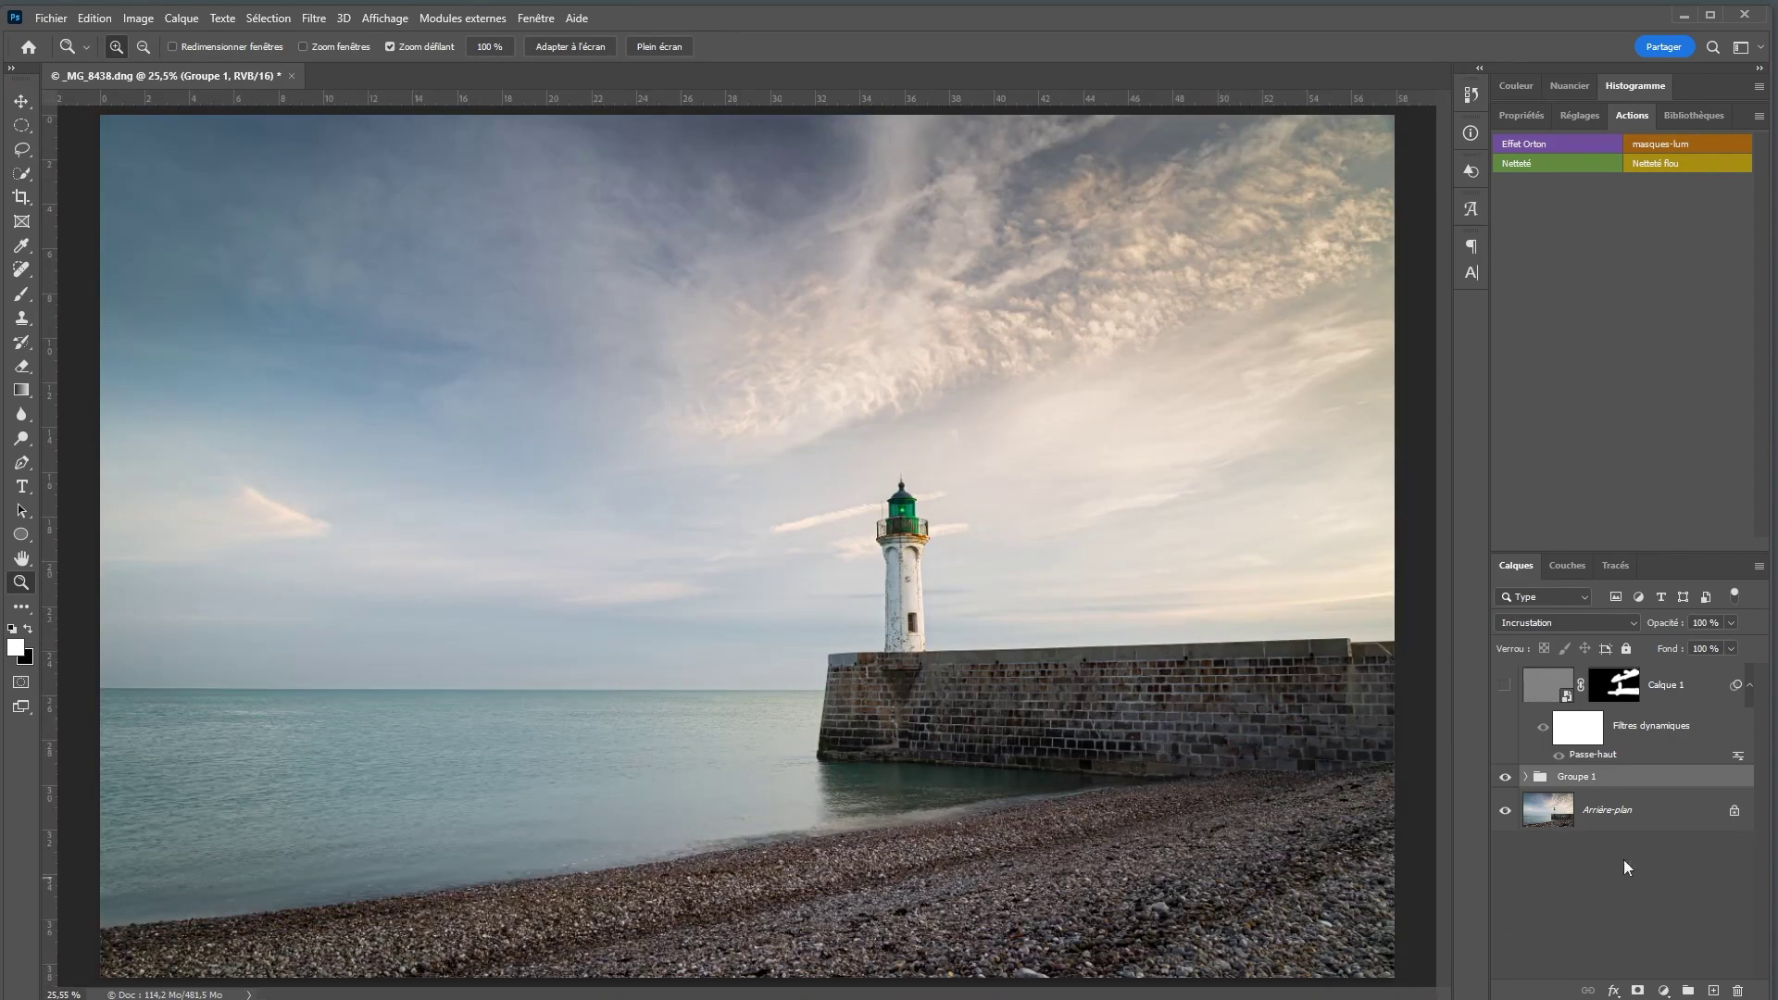
# - Add a black mask to the group and paint white over the lighthouse, the wall and the textured clouds
pyautogui.keyDown('alt'); pyautogui.click(1637, 991); pyautogui.keyUp('alt')
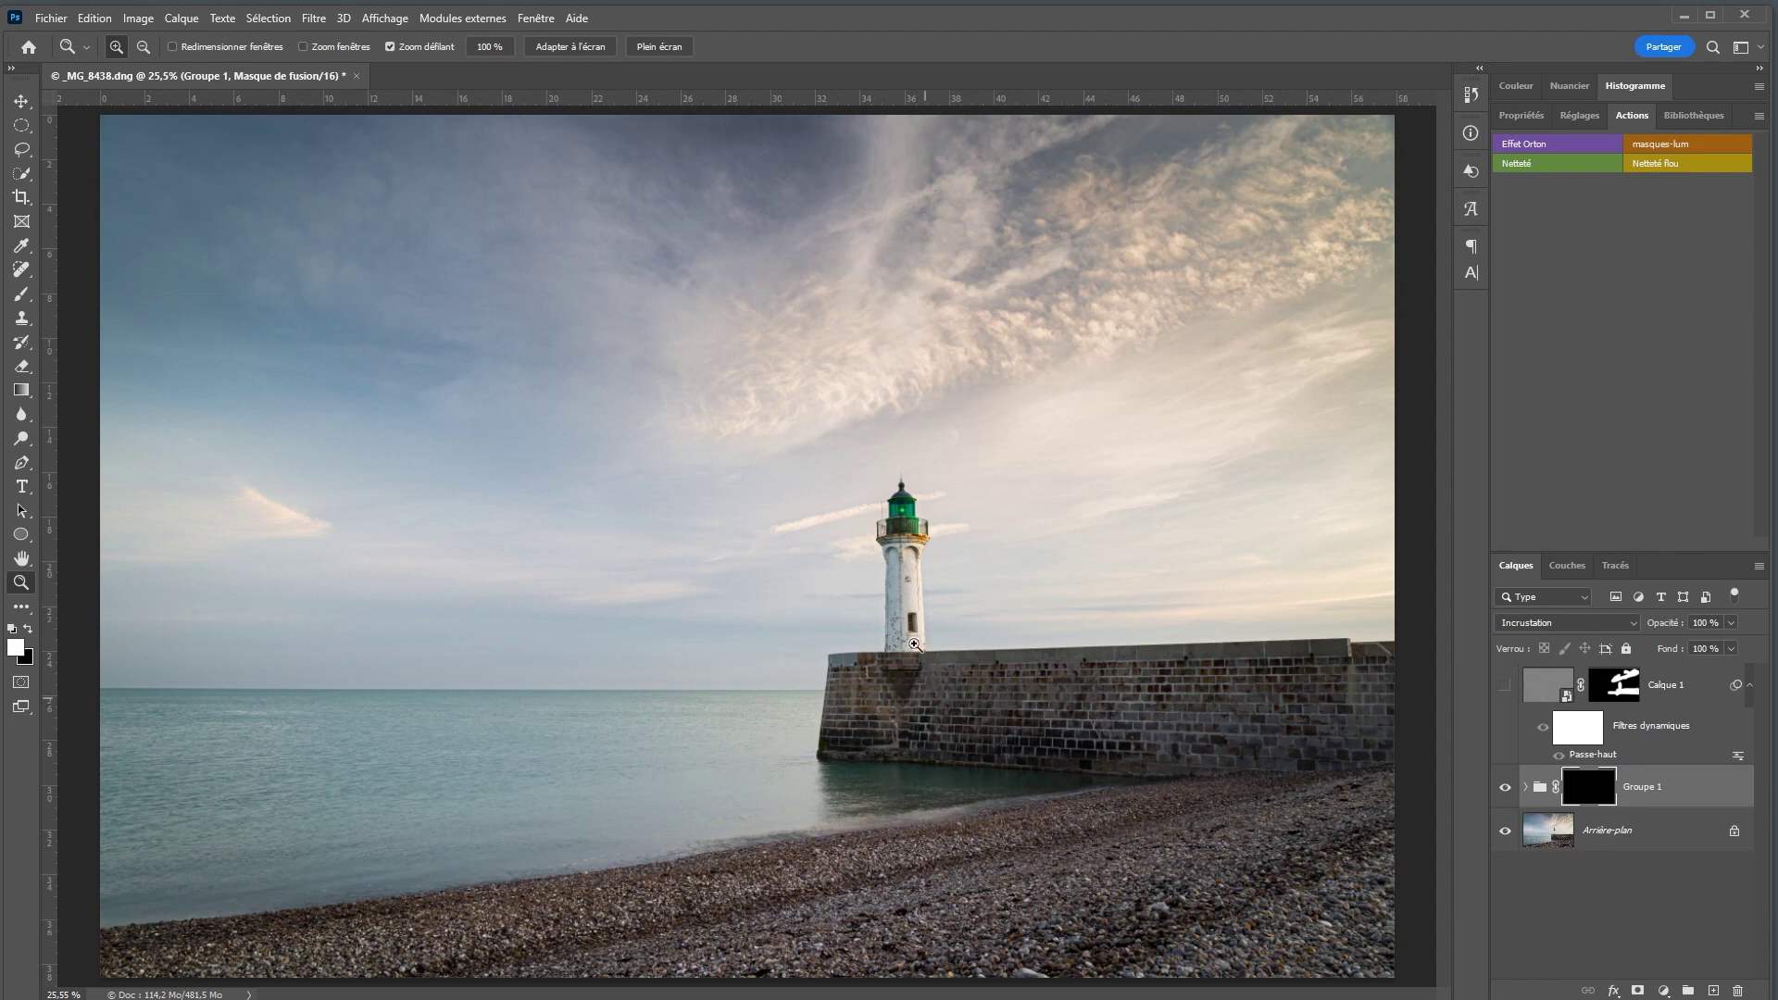
pyautogui.press('b')
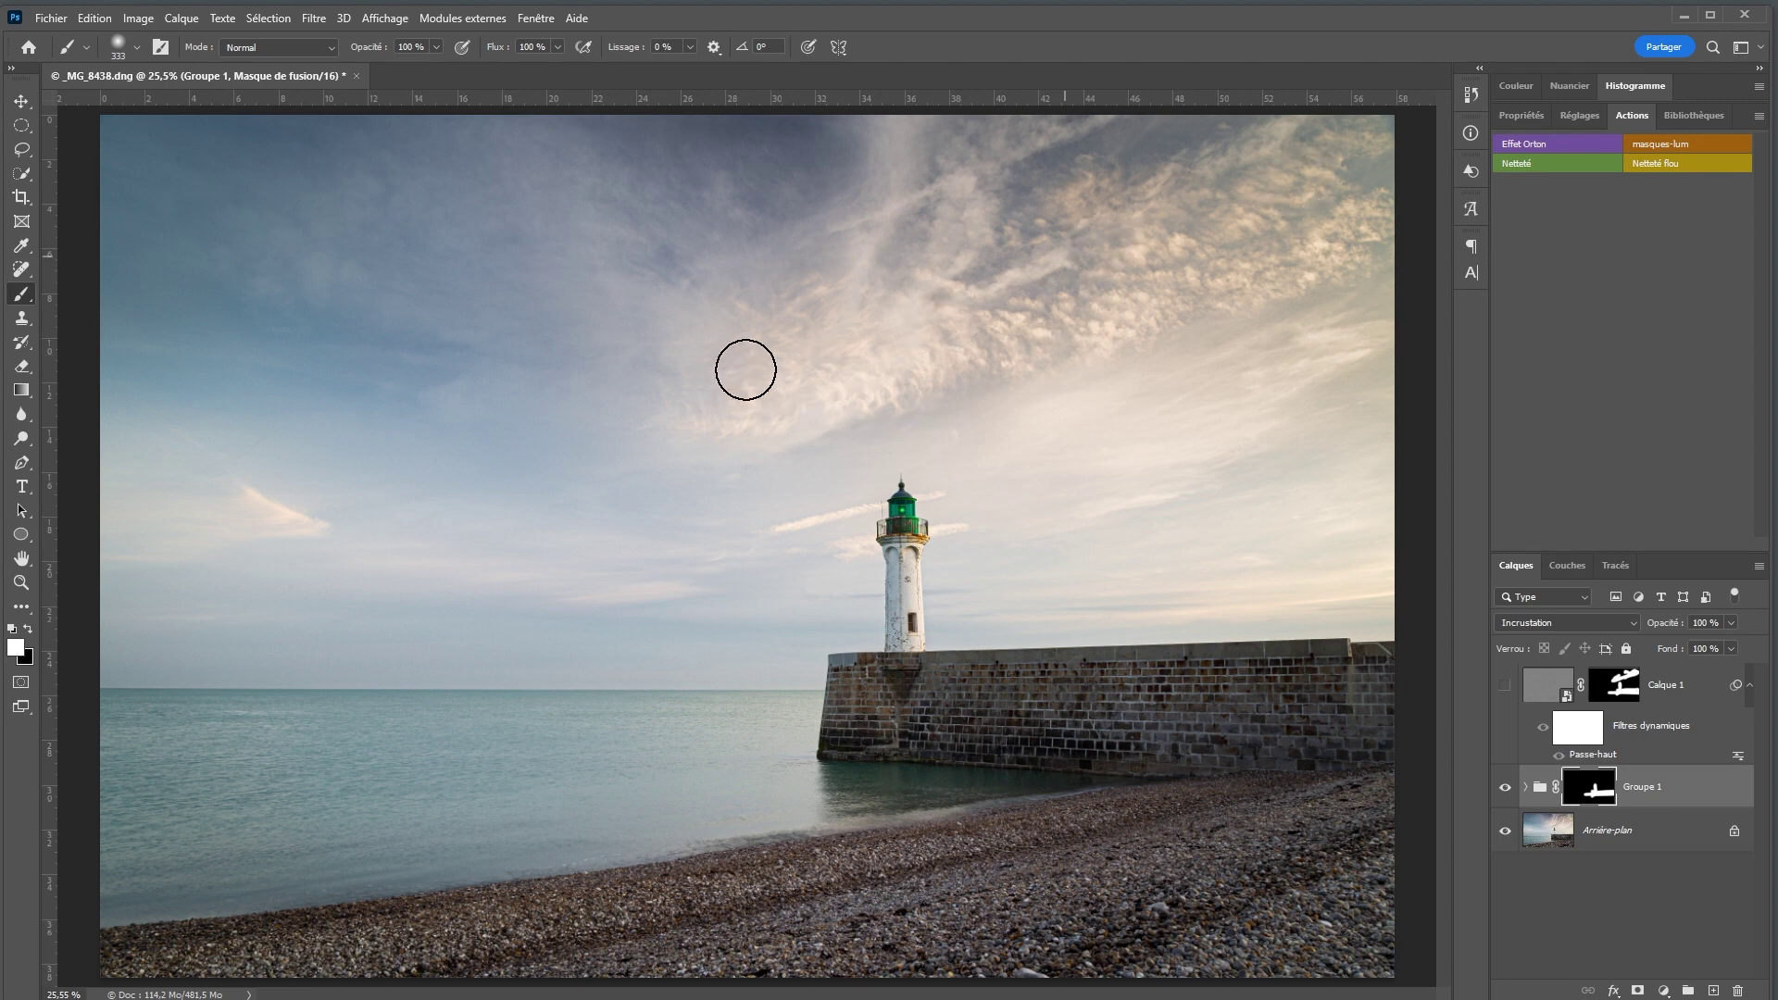
pyautogui.moveTo(1305, 100)
pyautogui.mouseDown()
pyautogui.moveTo(948, 259)
pyautogui.moveTo(925, 286)
pyautogui.mouseUp()
# - Check the masked group's effect on the lighthouse and clouds at 100% by hiding and showing it, and return to the whole photo
pyautogui.press('z')
pyautogui.rightClick(897, 493)
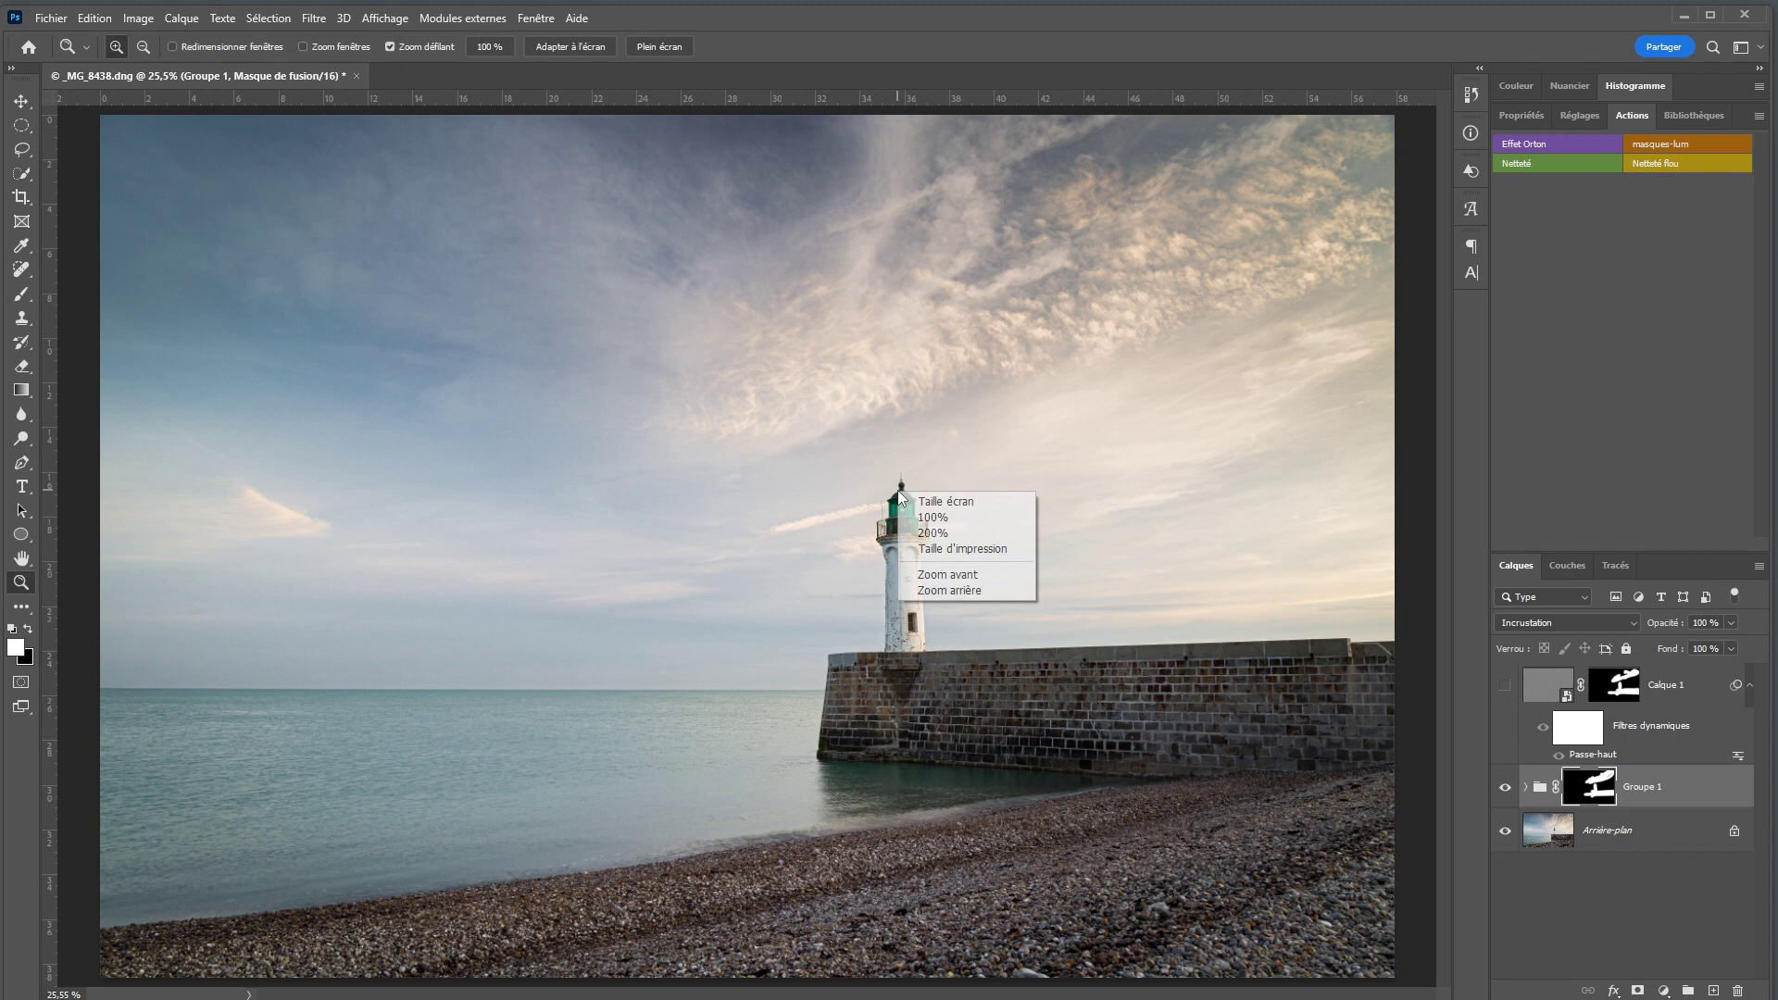
pyautogui.click(929, 521)
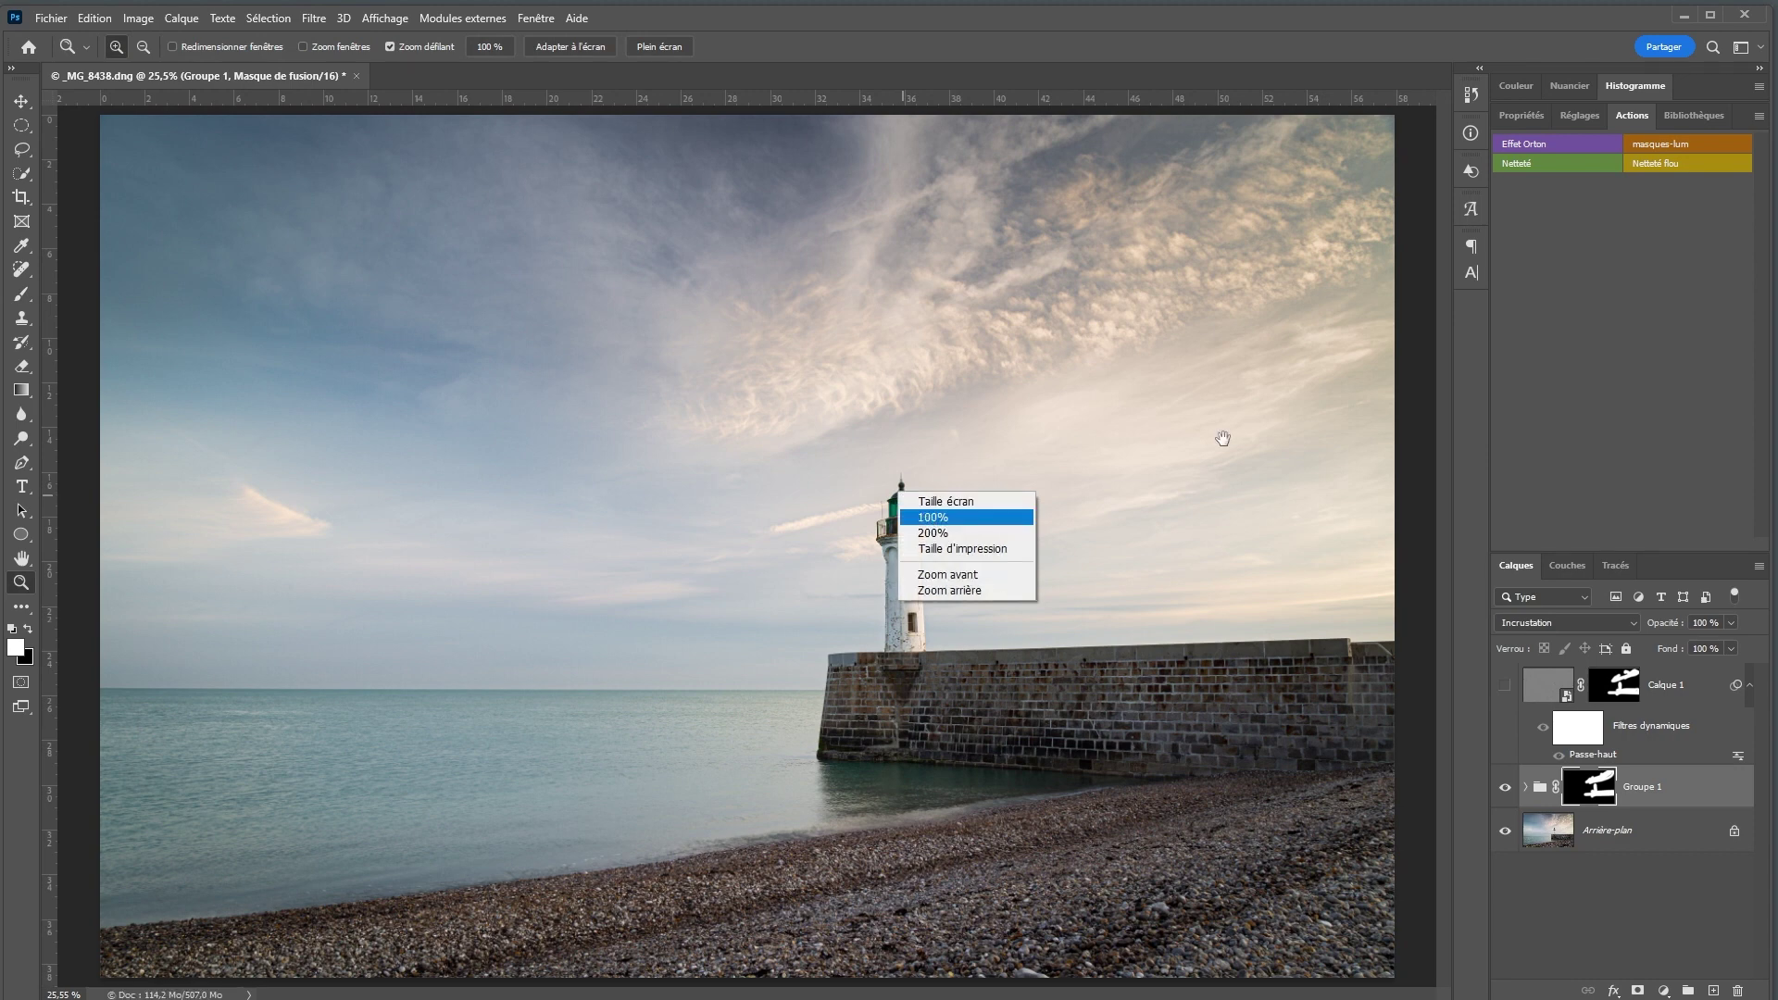
pyautogui.moveTo(1219, 440); pyautogui.dragTo(879, 479)
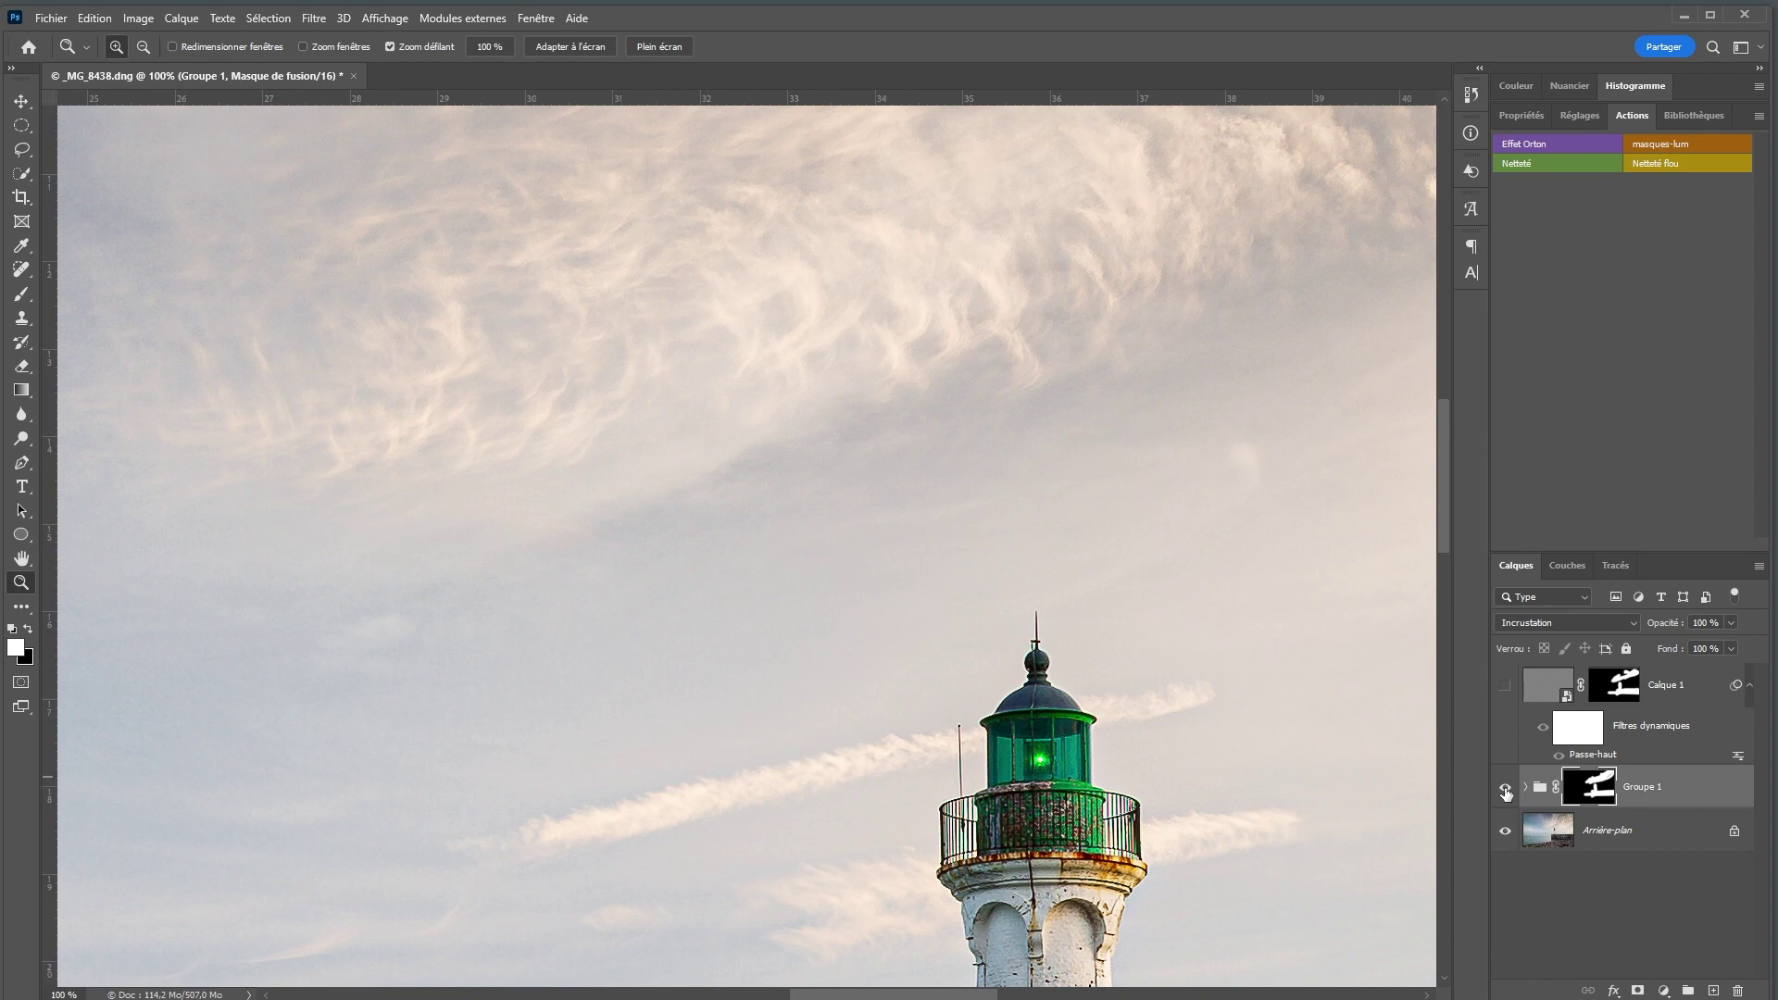
pyautogui.click(1504, 790)
pyautogui.click(1505, 790)
pyautogui.rightClick(734, 379)
pyautogui.click(754, 393)
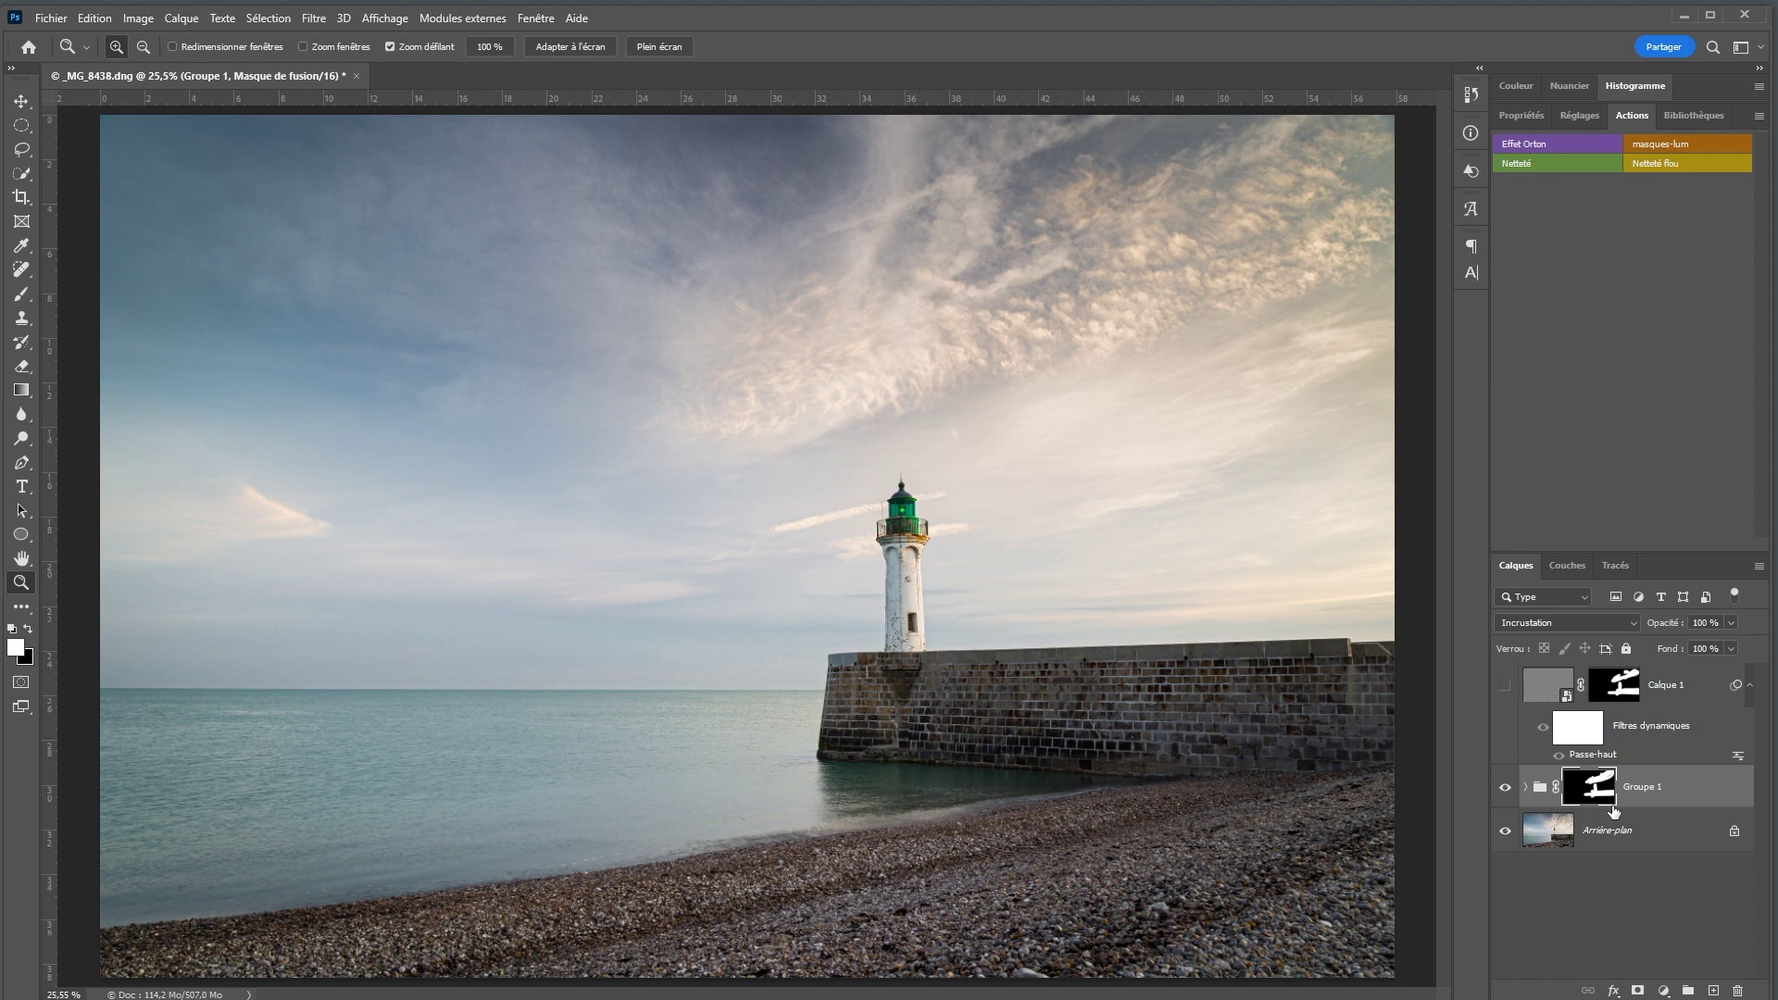
# - Delete the high-pass layer Calque 1 and the masked sharpening group, keeping only the Arrière-plan layer
pyautogui.click(1684, 702)
pyautogui.moveTo(1735, 964); pyautogui.dragTo(1737, 990)
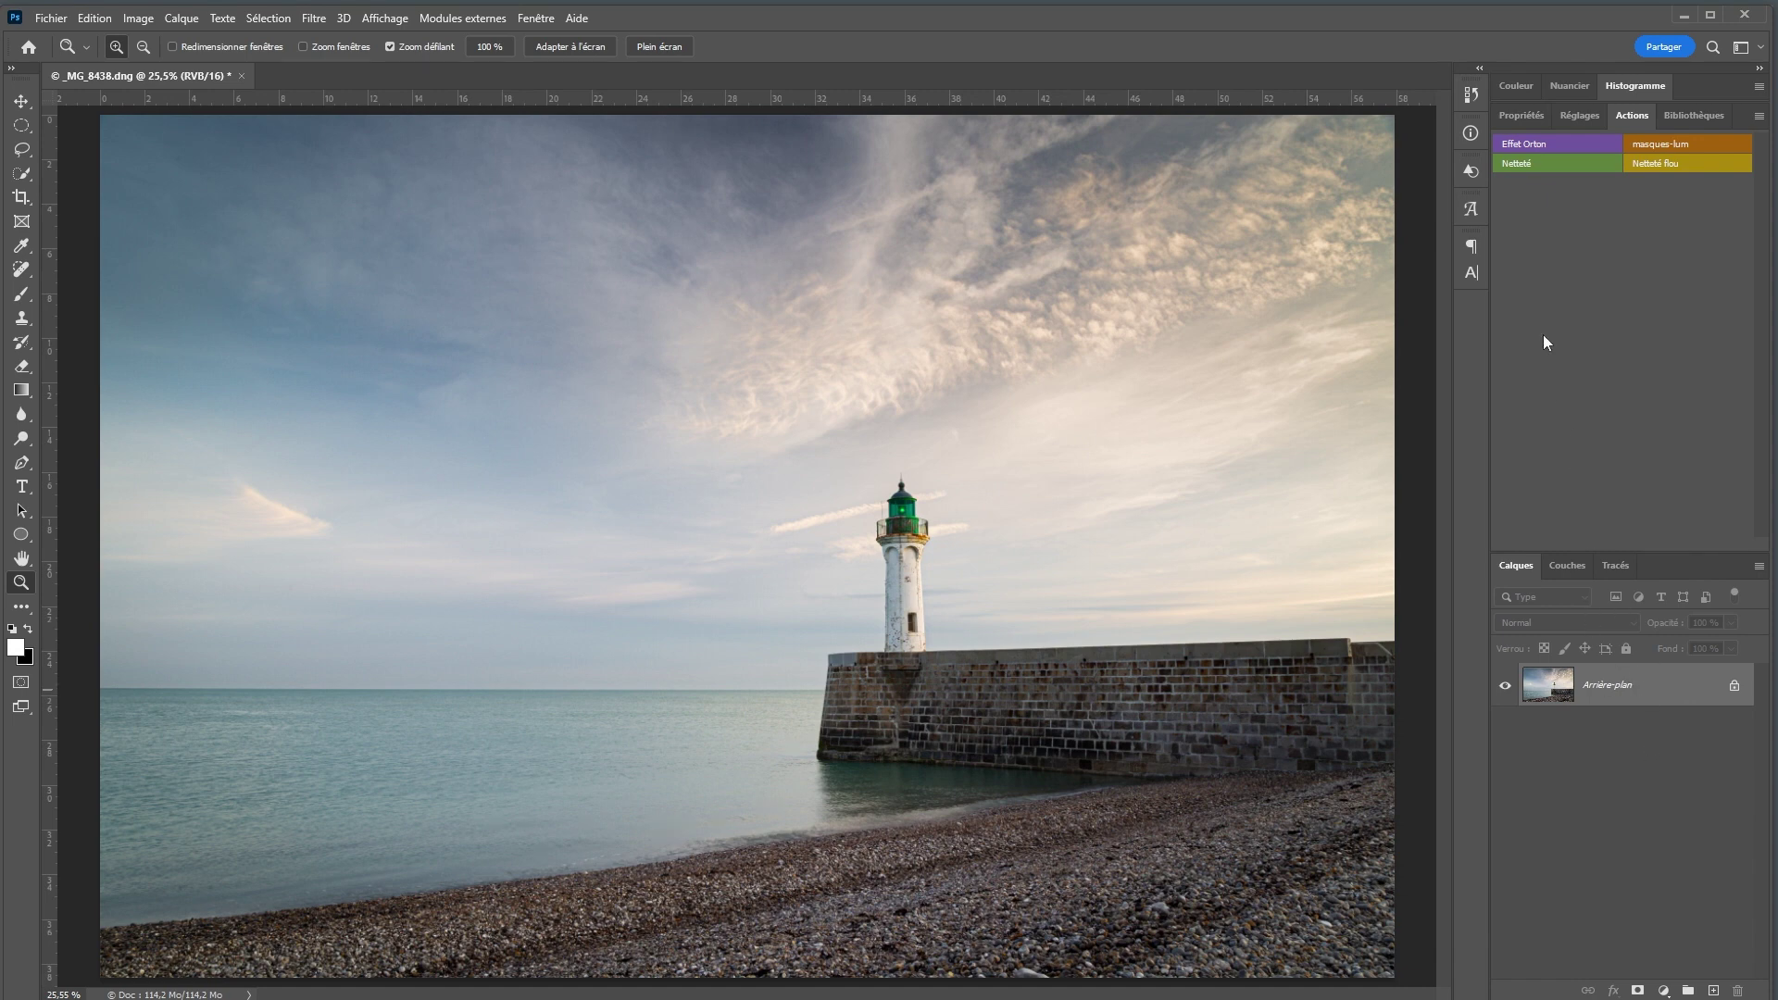
# - Run the Netteté action with a Passe-haut radius of 1,0 pixel and inspect the lighthouse at 100%
pyautogui.click(1548, 168)
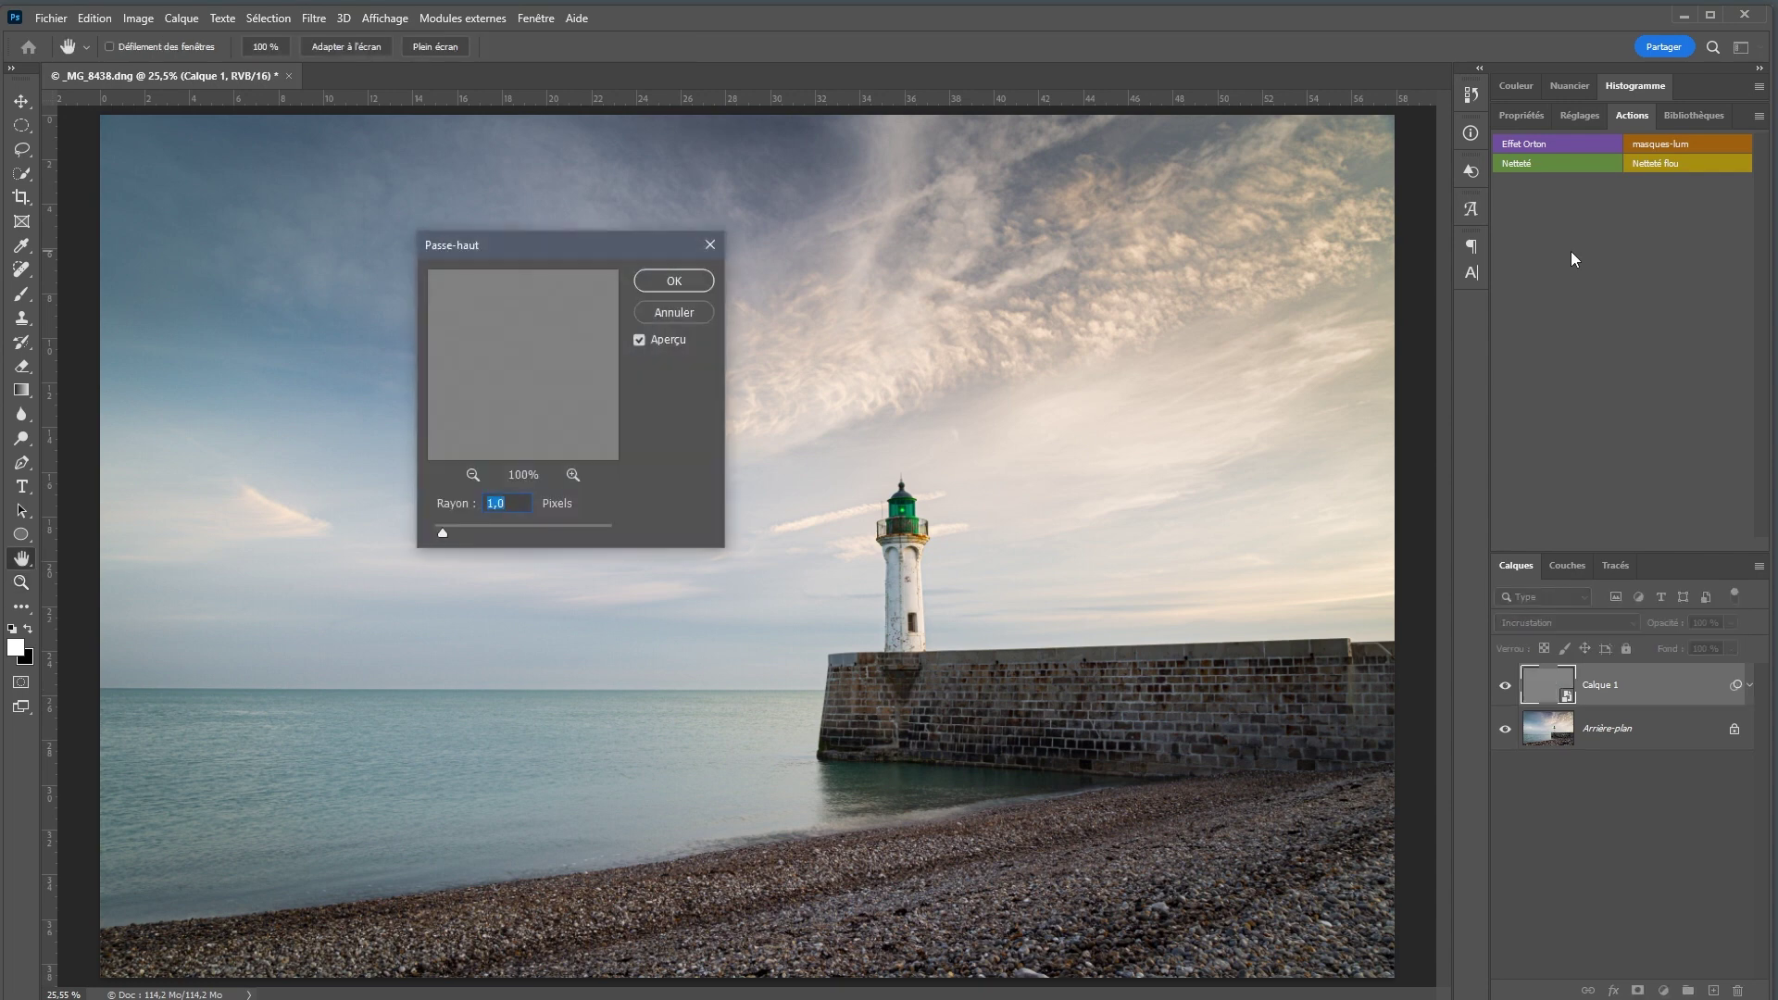
pyautogui.click(674, 280)
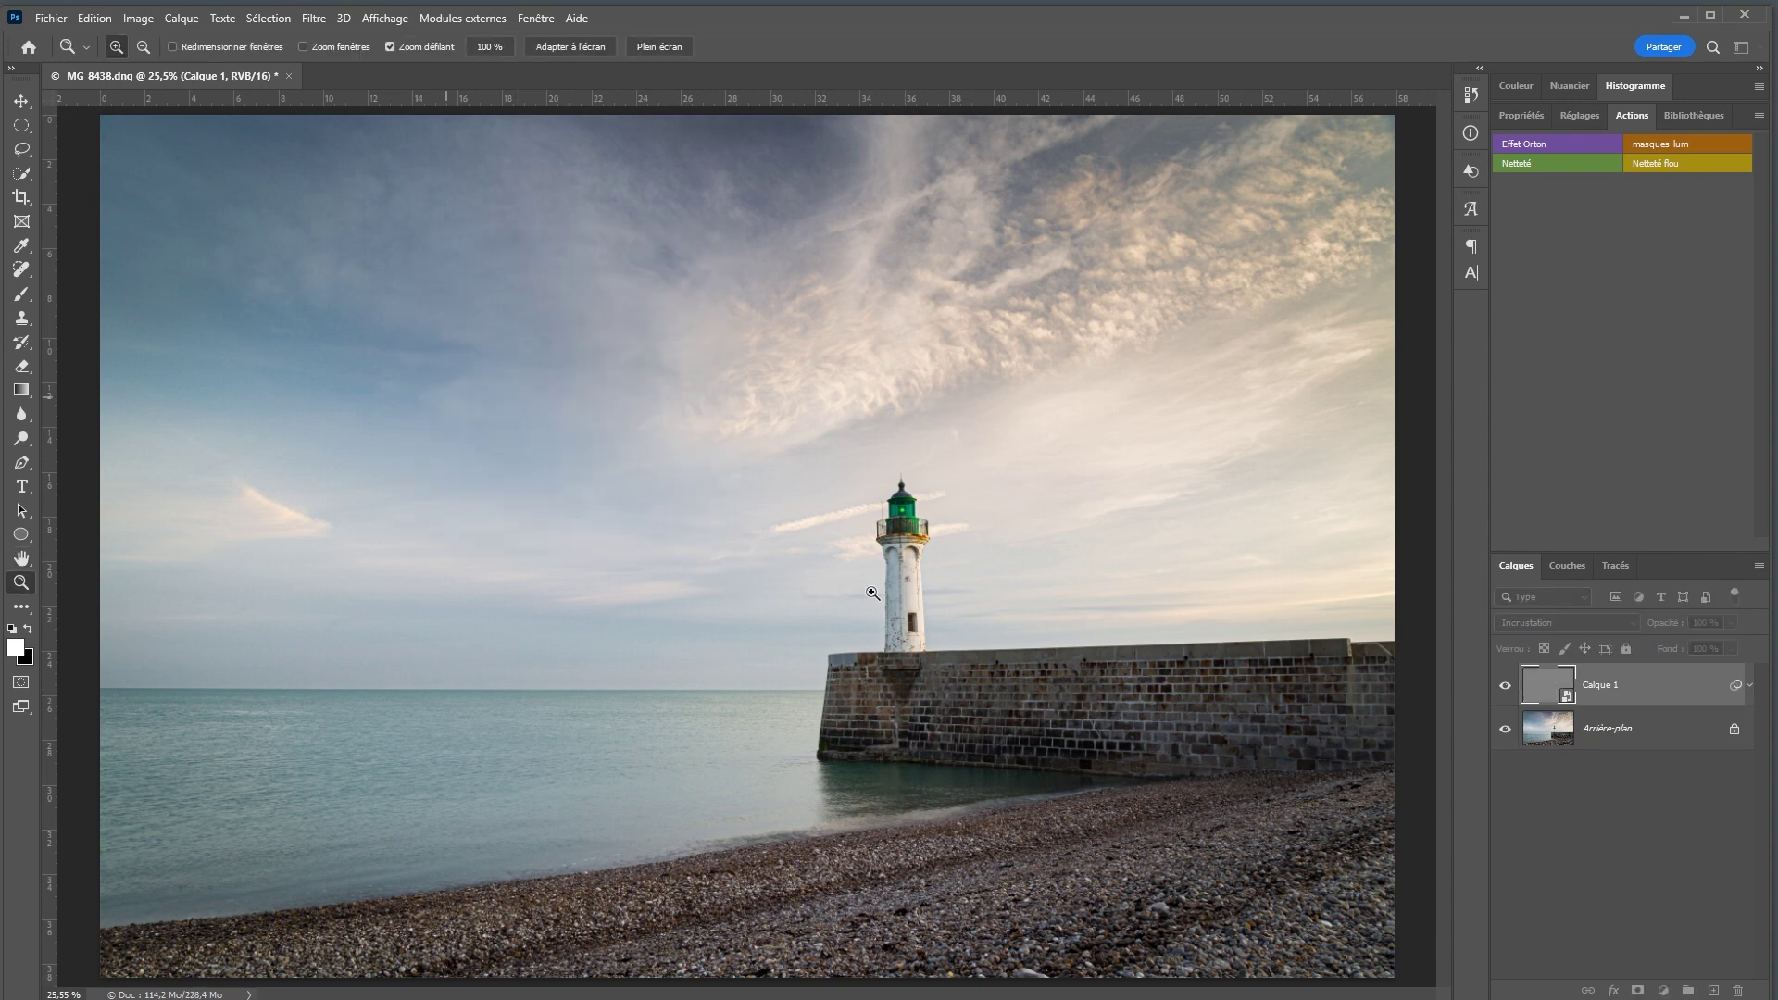
pyautogui.rightClick(901, 509)
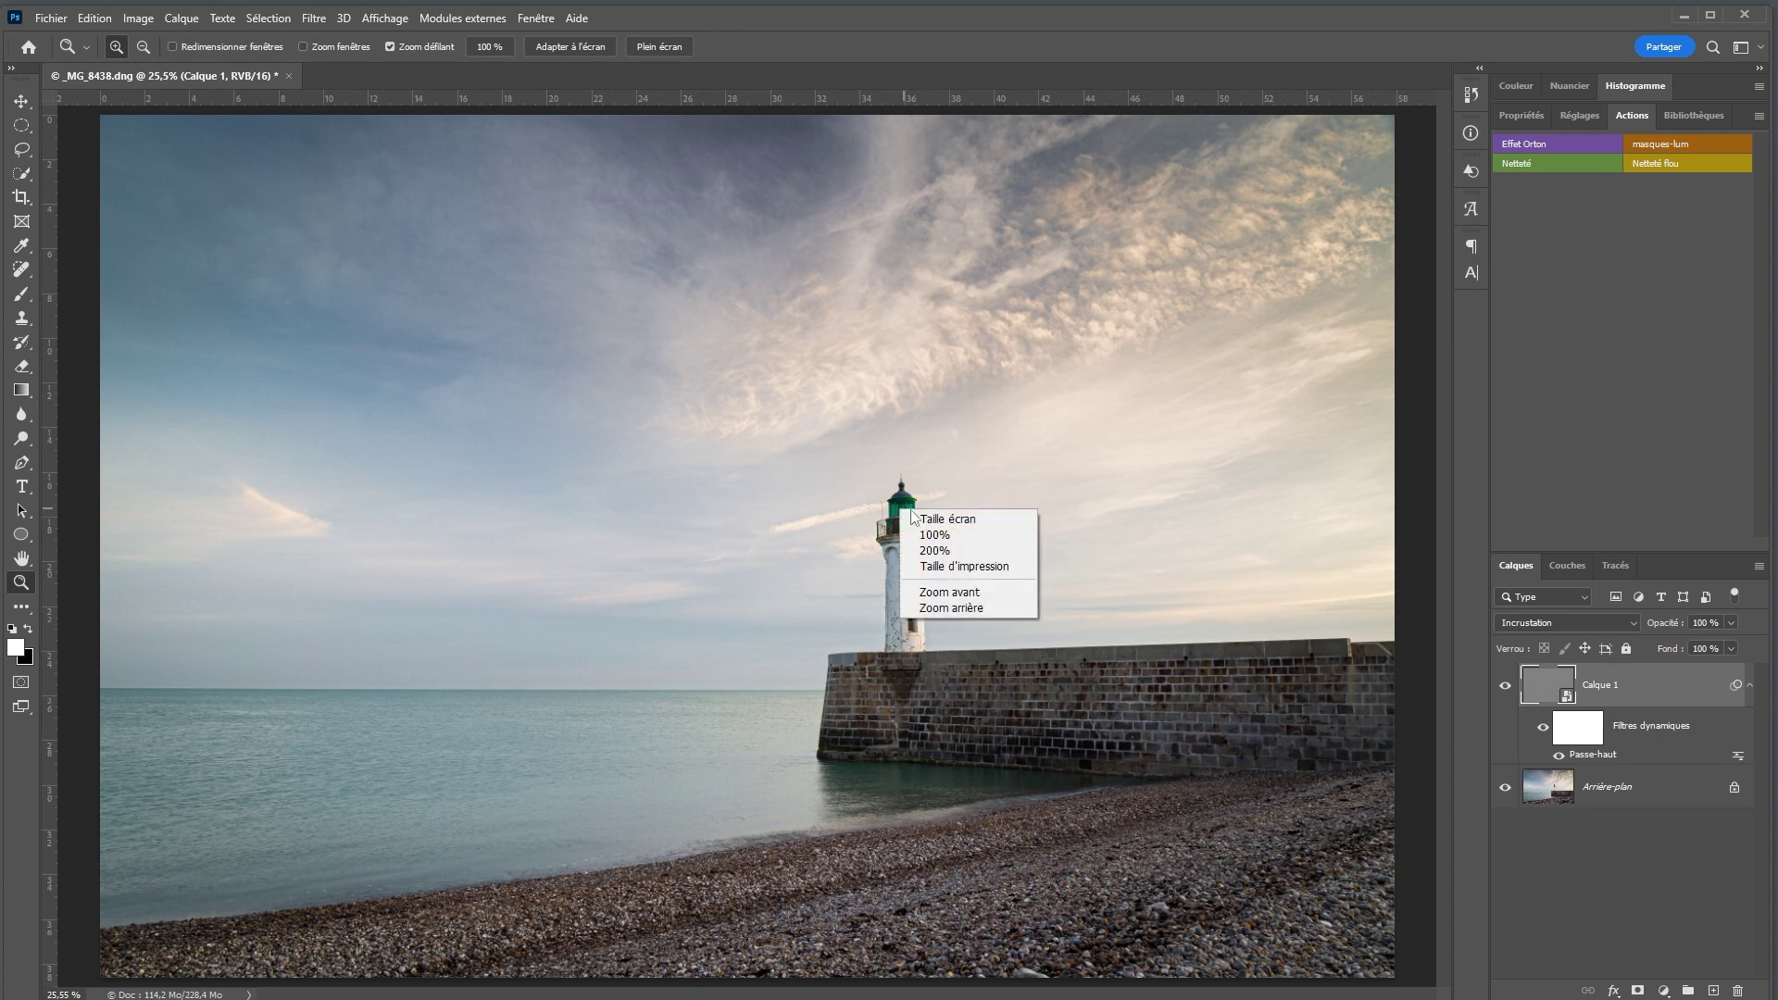
pyautogui.click(933, 537)
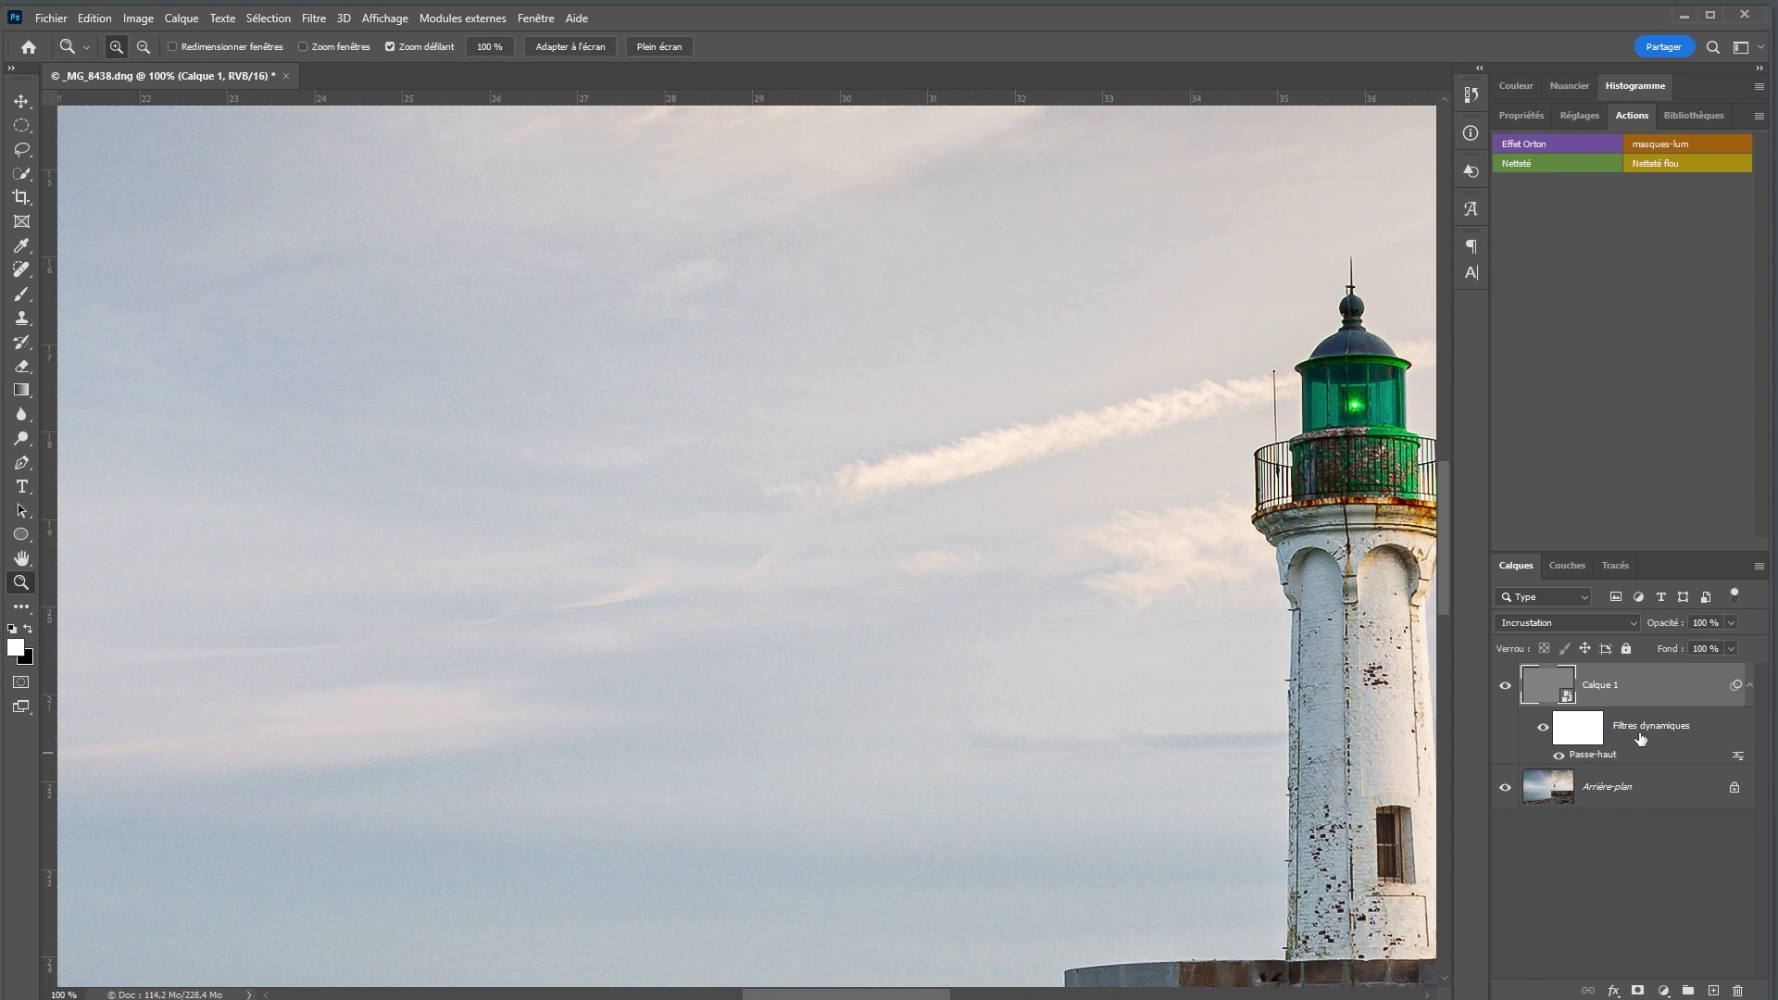
# - Delete the high-pass layer made by the Netteté action and return to the whole photo
pyautogui.moveTo(1694, 689); pyautogui.dragTo(1737, 990)
pyautogui.rightClick(854, 498)
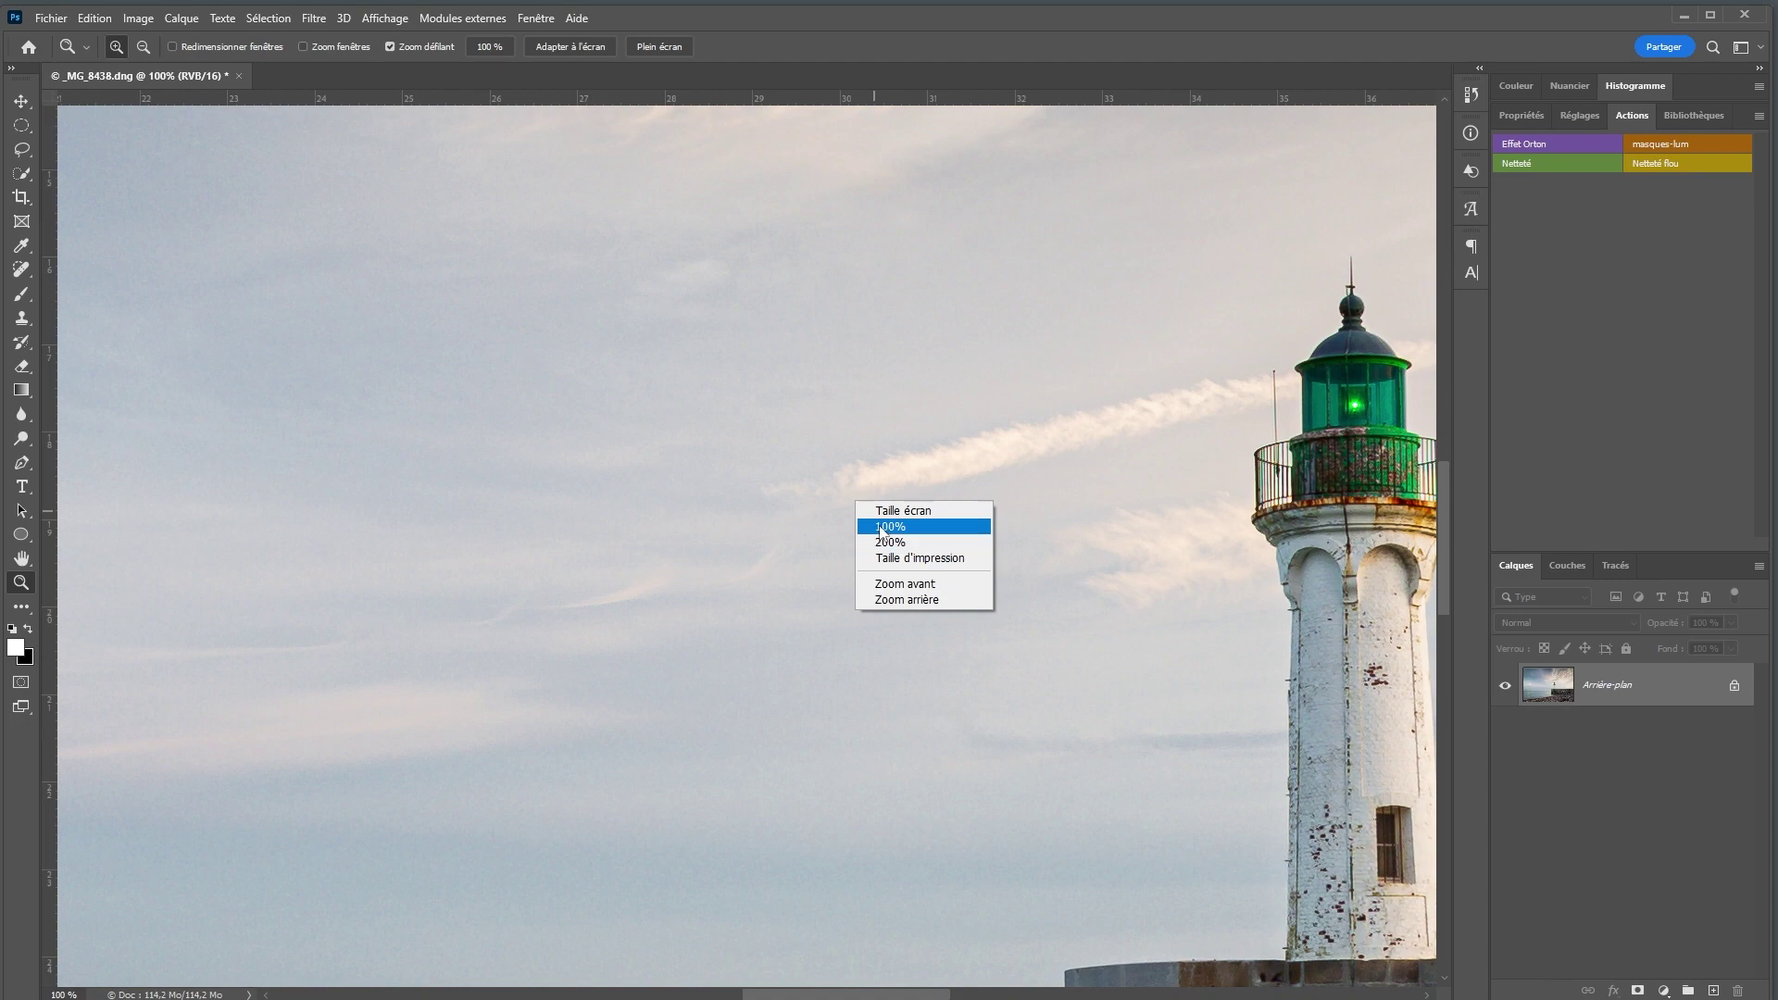
pyautogui.click(878, 511)
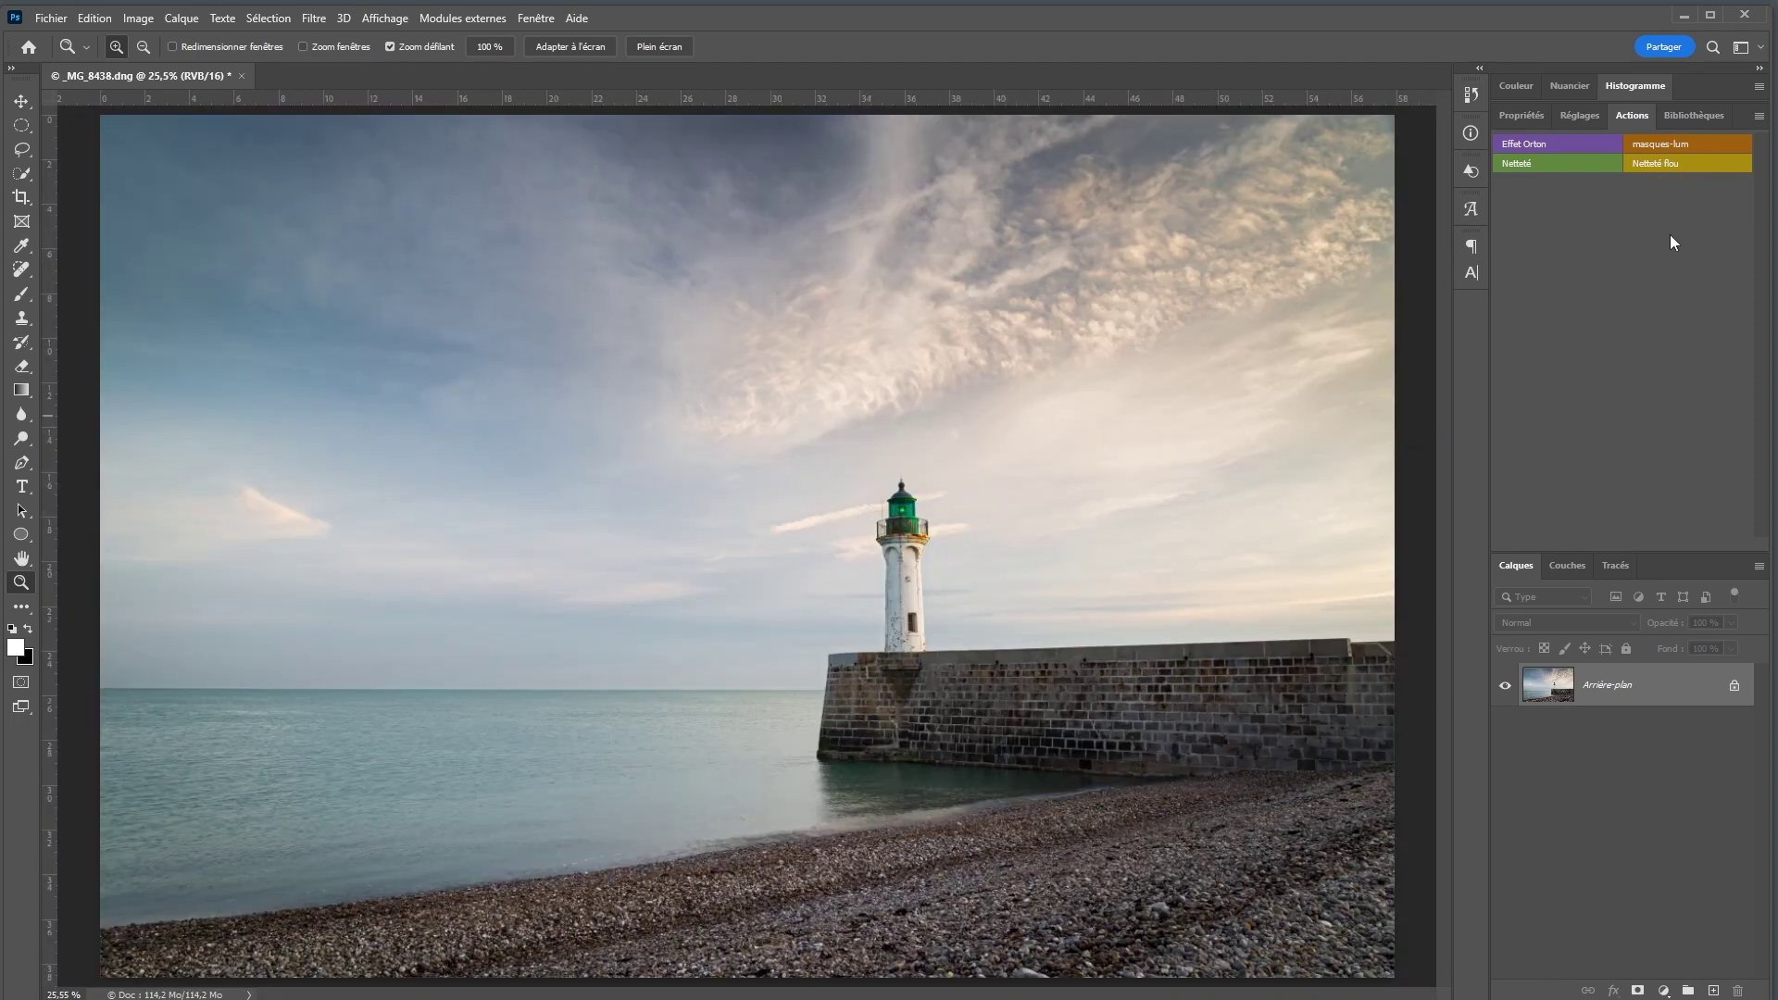
# - Run the Netteté flou action on the background with a Flou gaussien radius of 1,0 pixel
pyautogui.click(1674, 159)
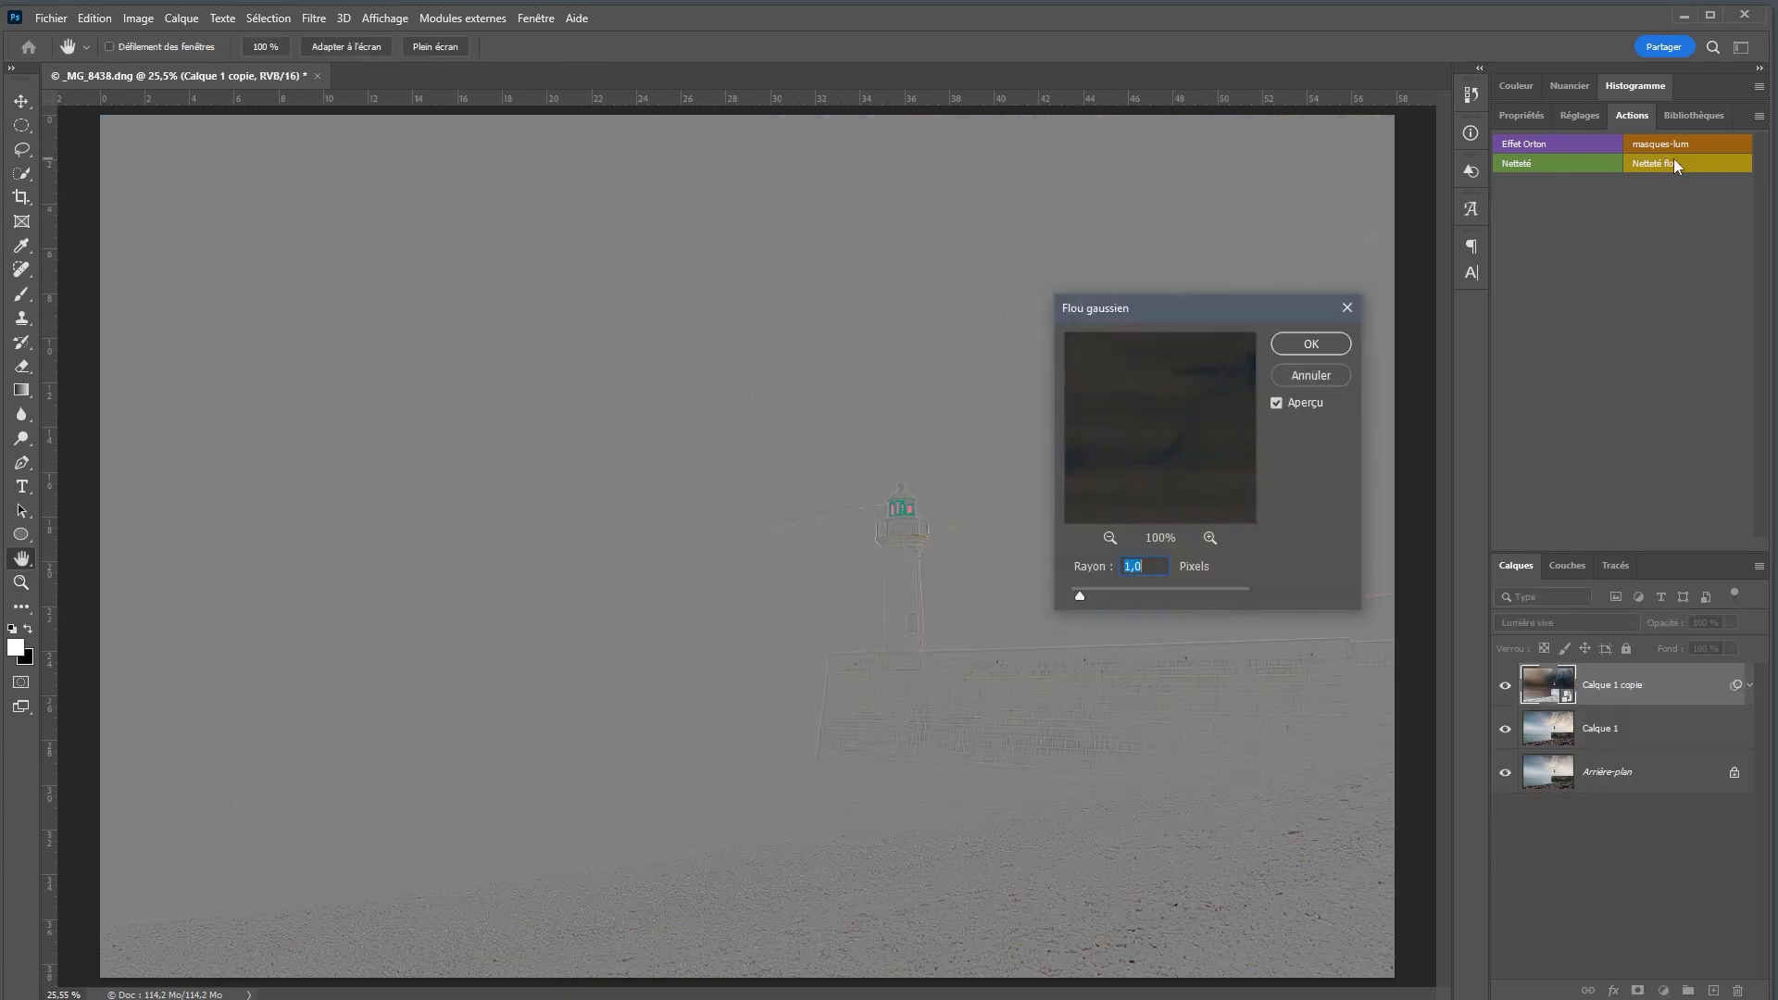
pyautogui.press('Return')
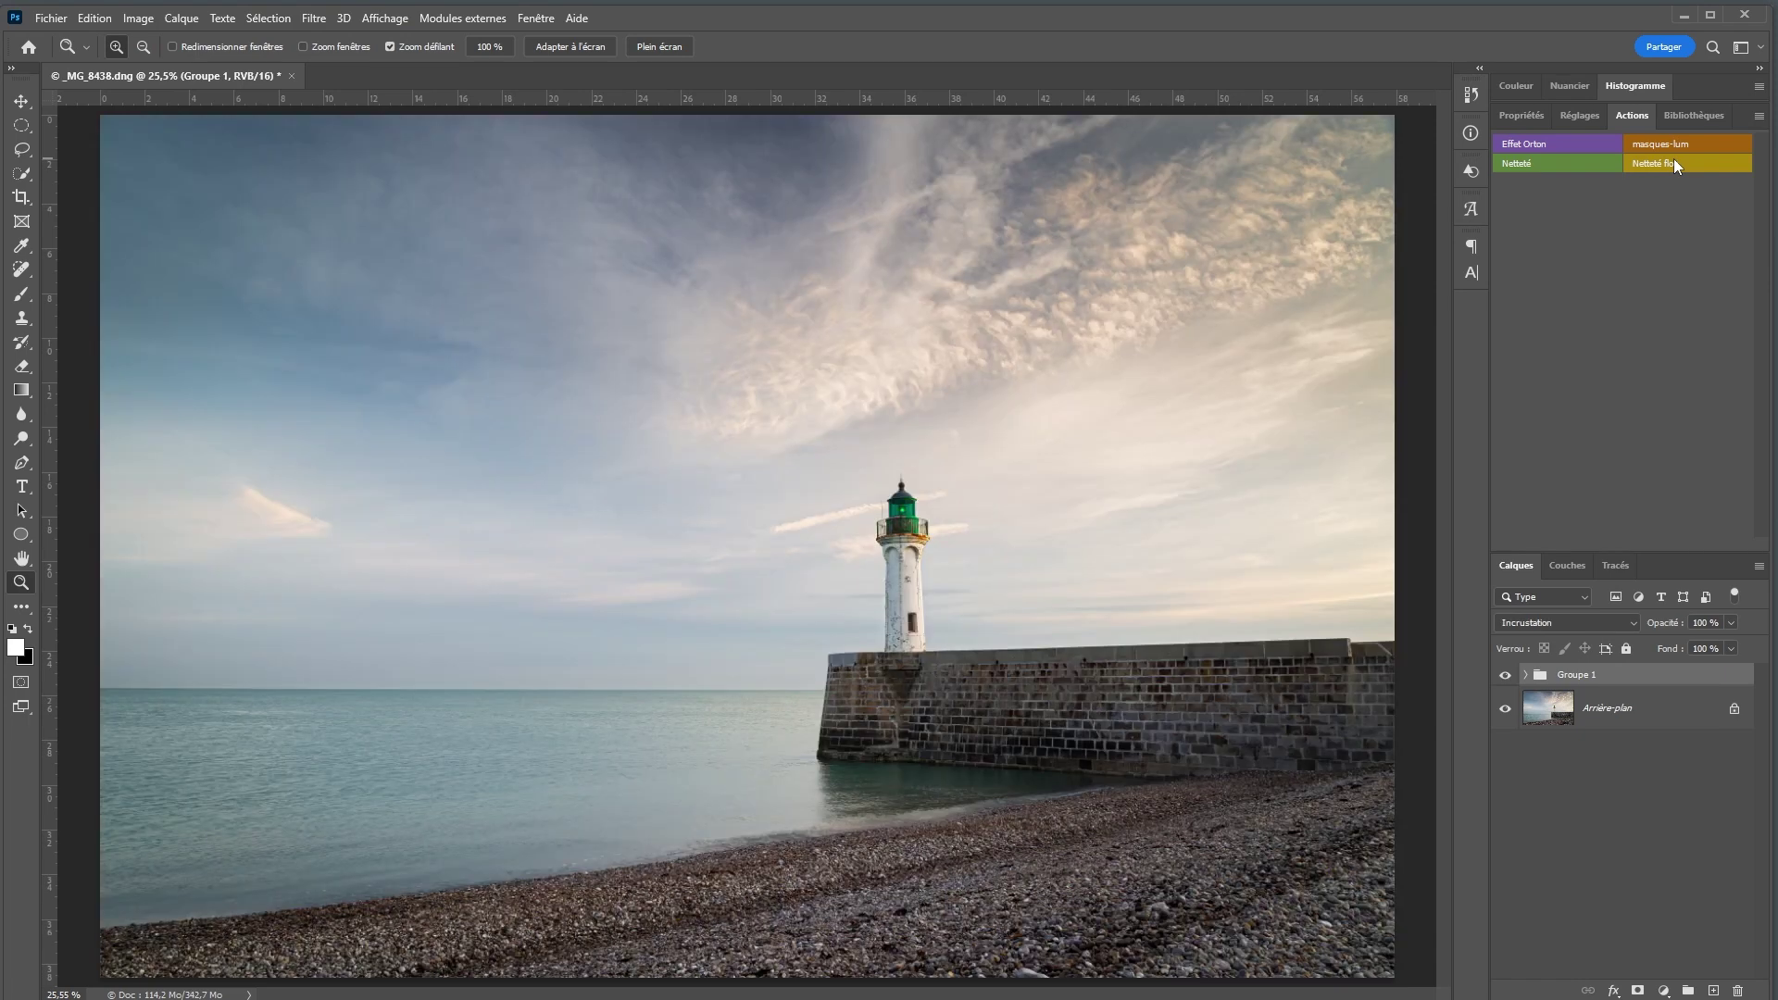
# - Check the new group's effect on the lighthouse at 100% by hiding and showing it, and return to the whole photo
pyautogui.rightClick(898, 523)
pyautogui.click(924, 549)
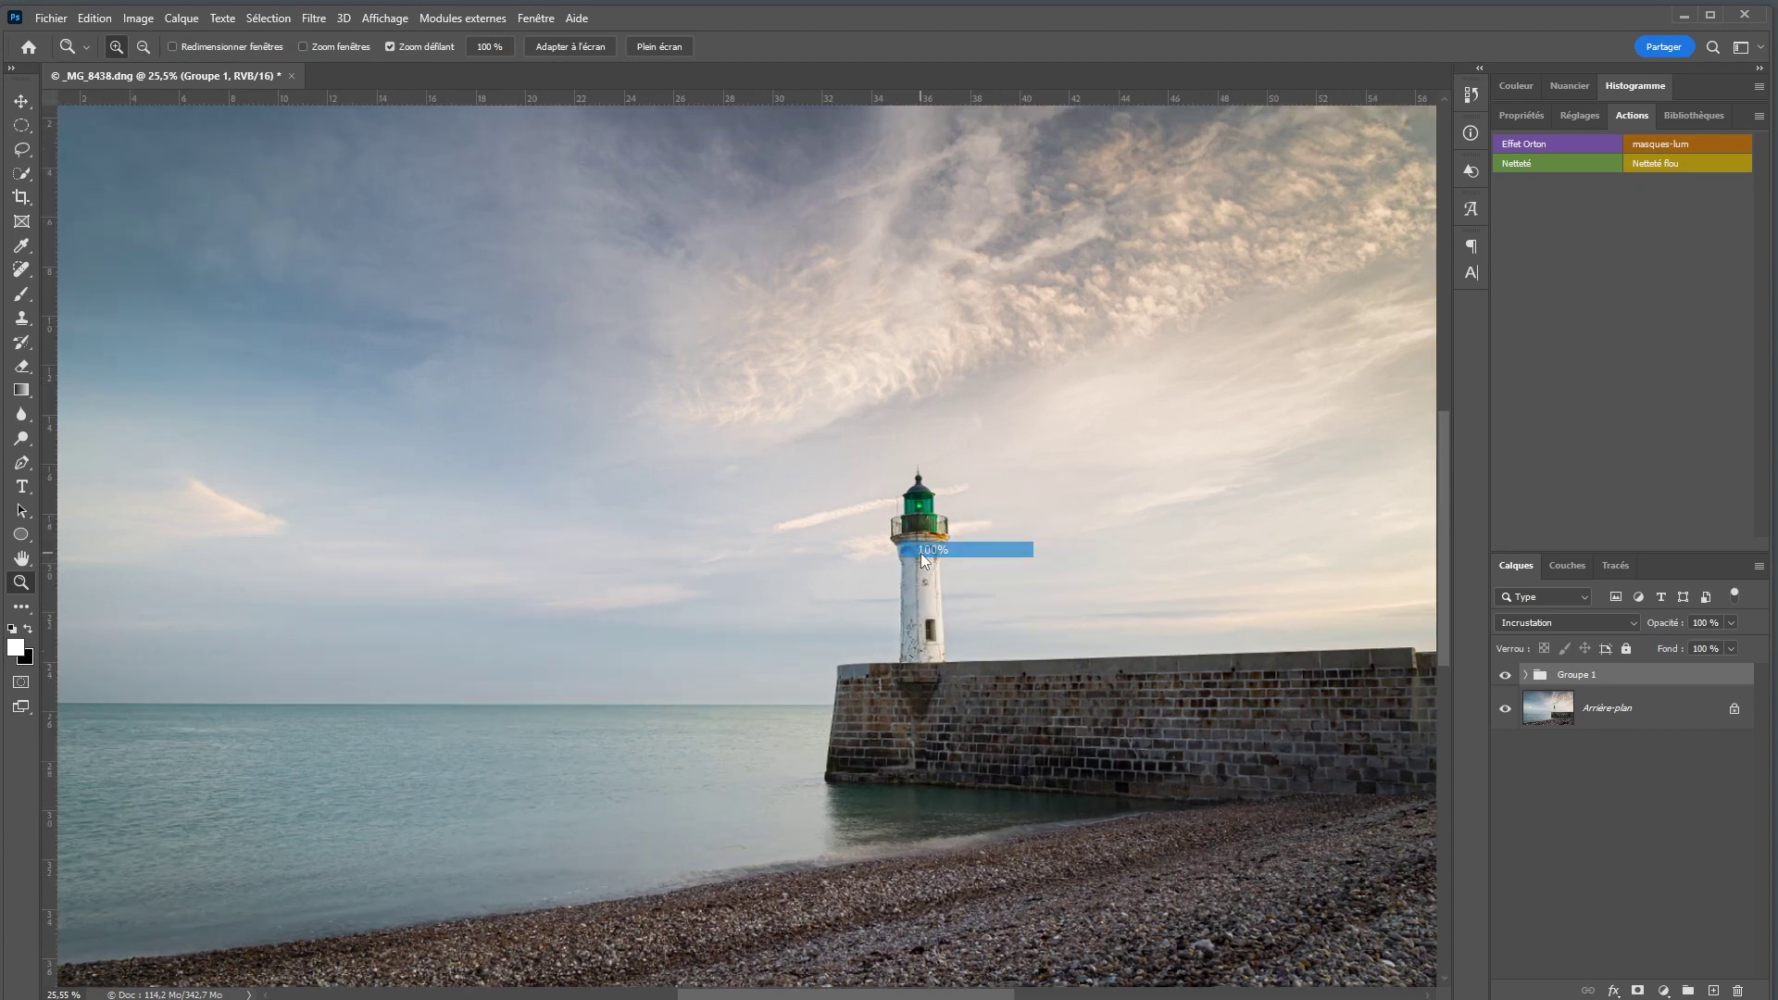
pyautogui.moveTo(1131, 524); pyautogui.dragTo(750, 631)
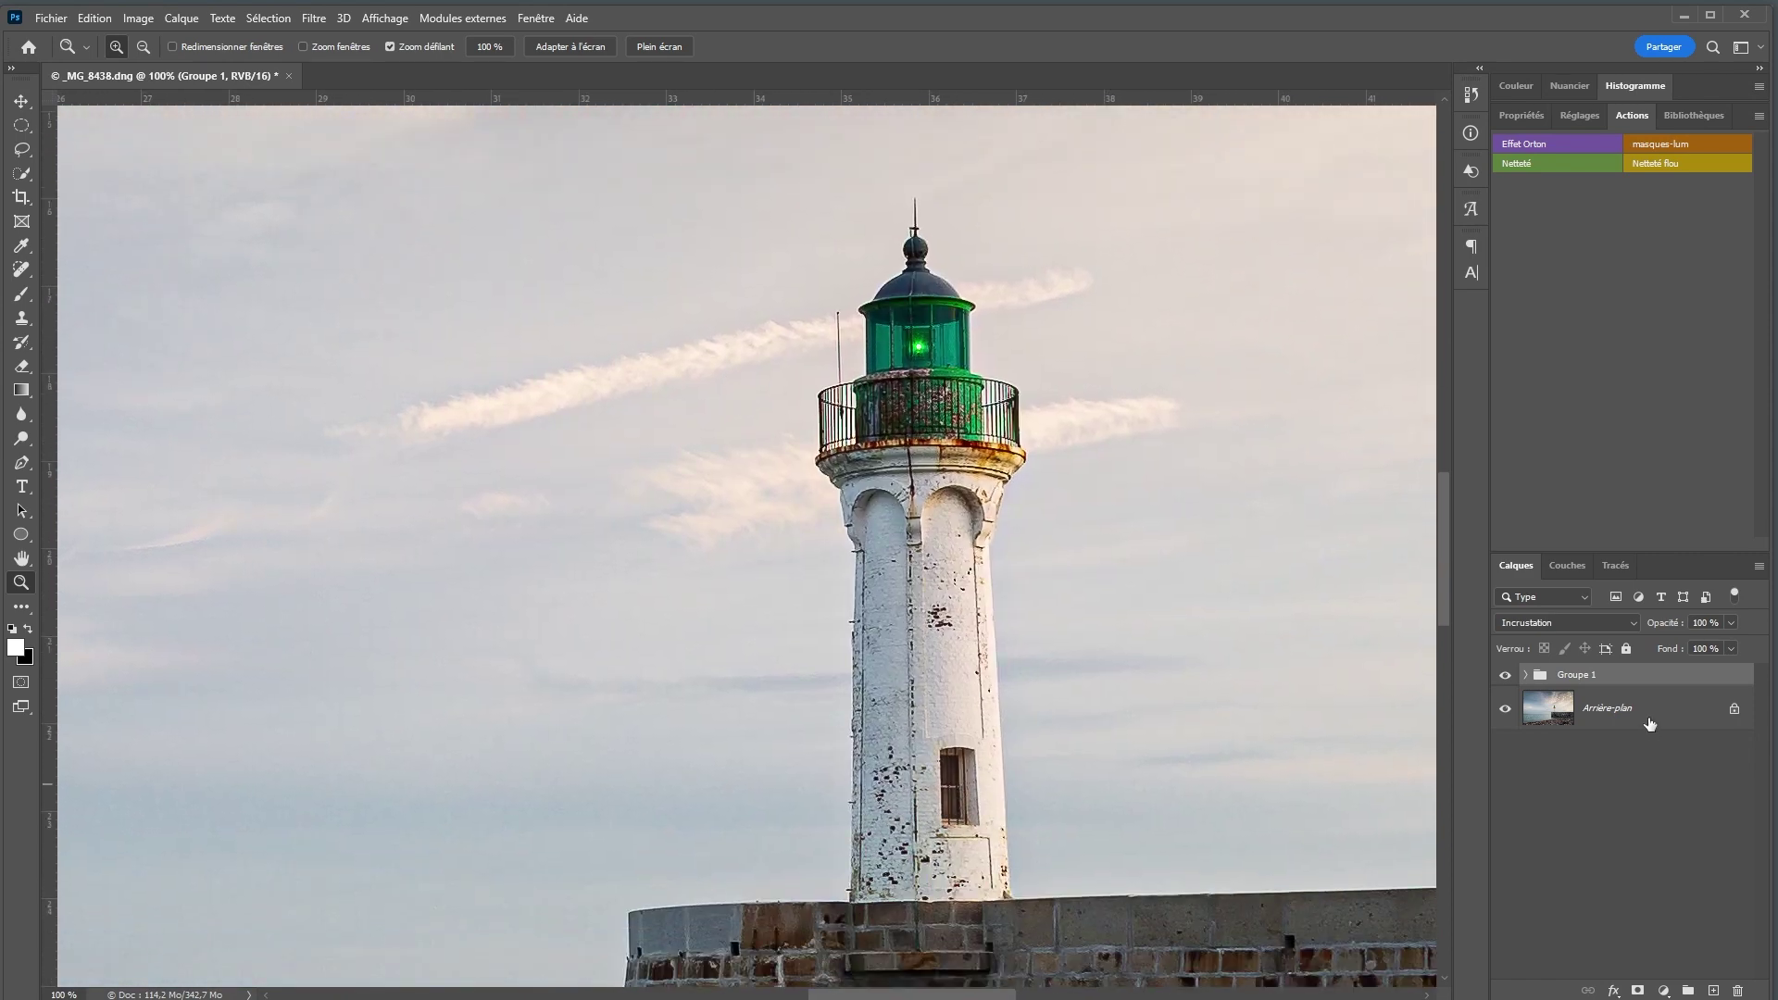
pyautogui.click(1504, 675)
pyautogui.click(1504, 675)
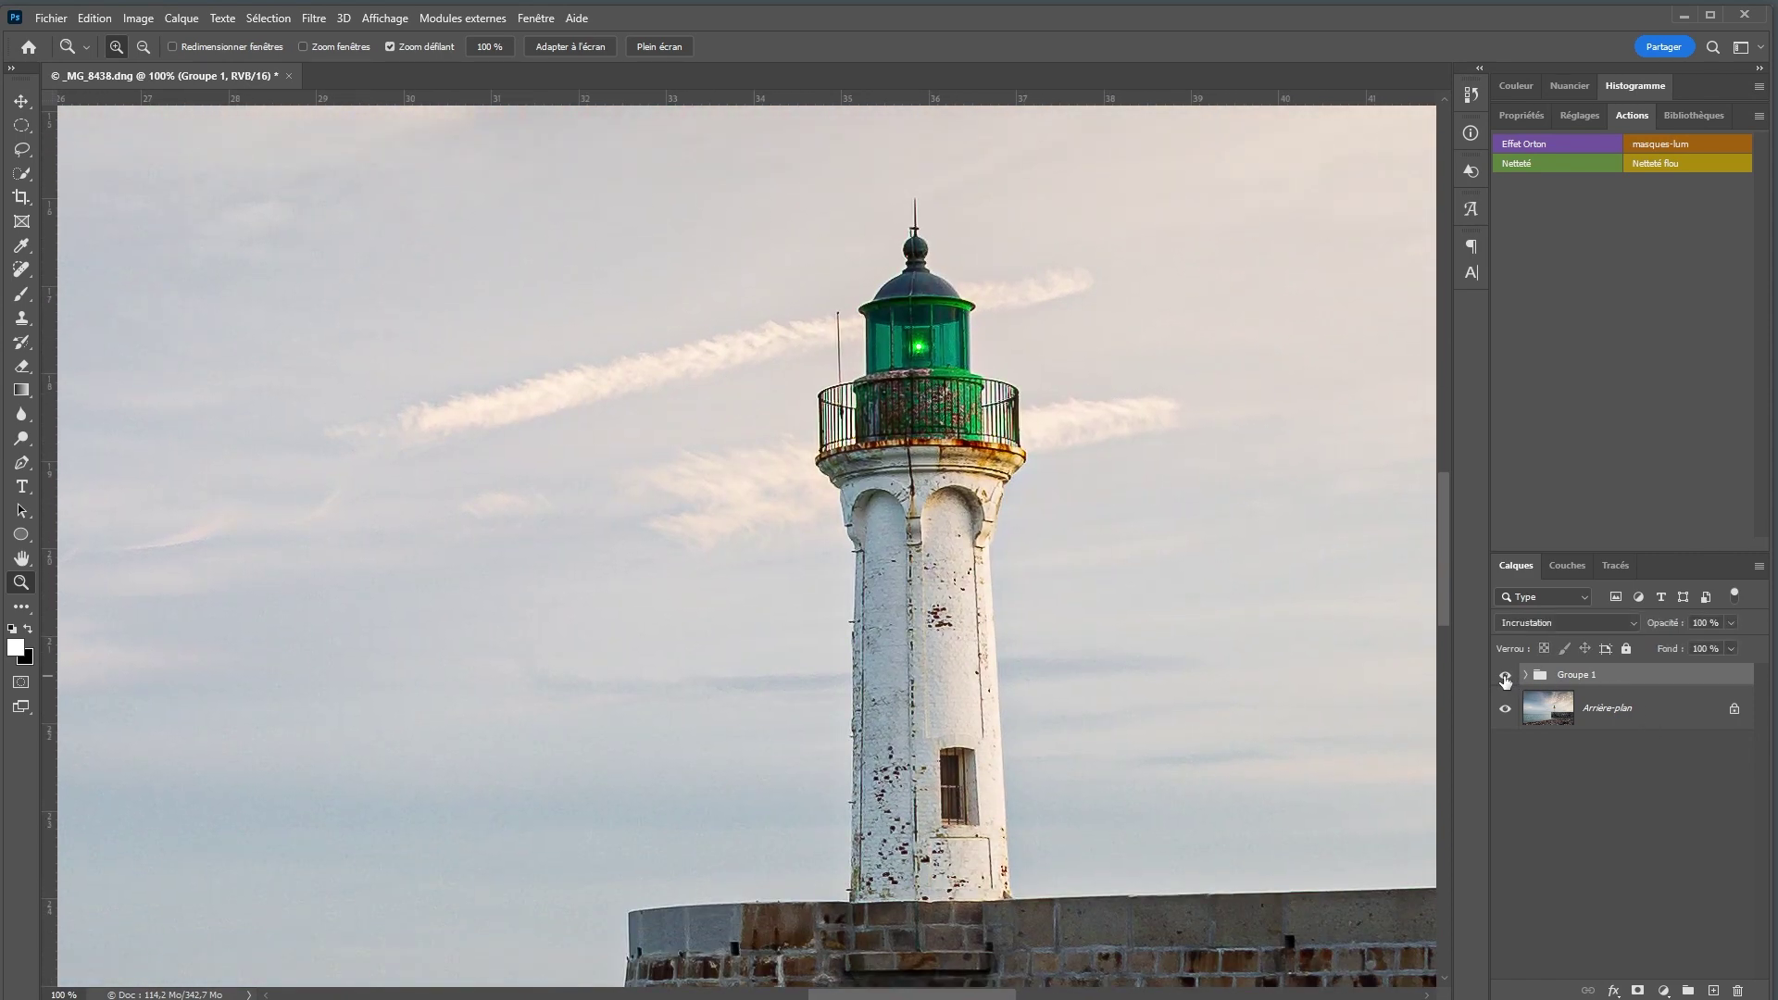
pyautogui.rightClick(970, 527)
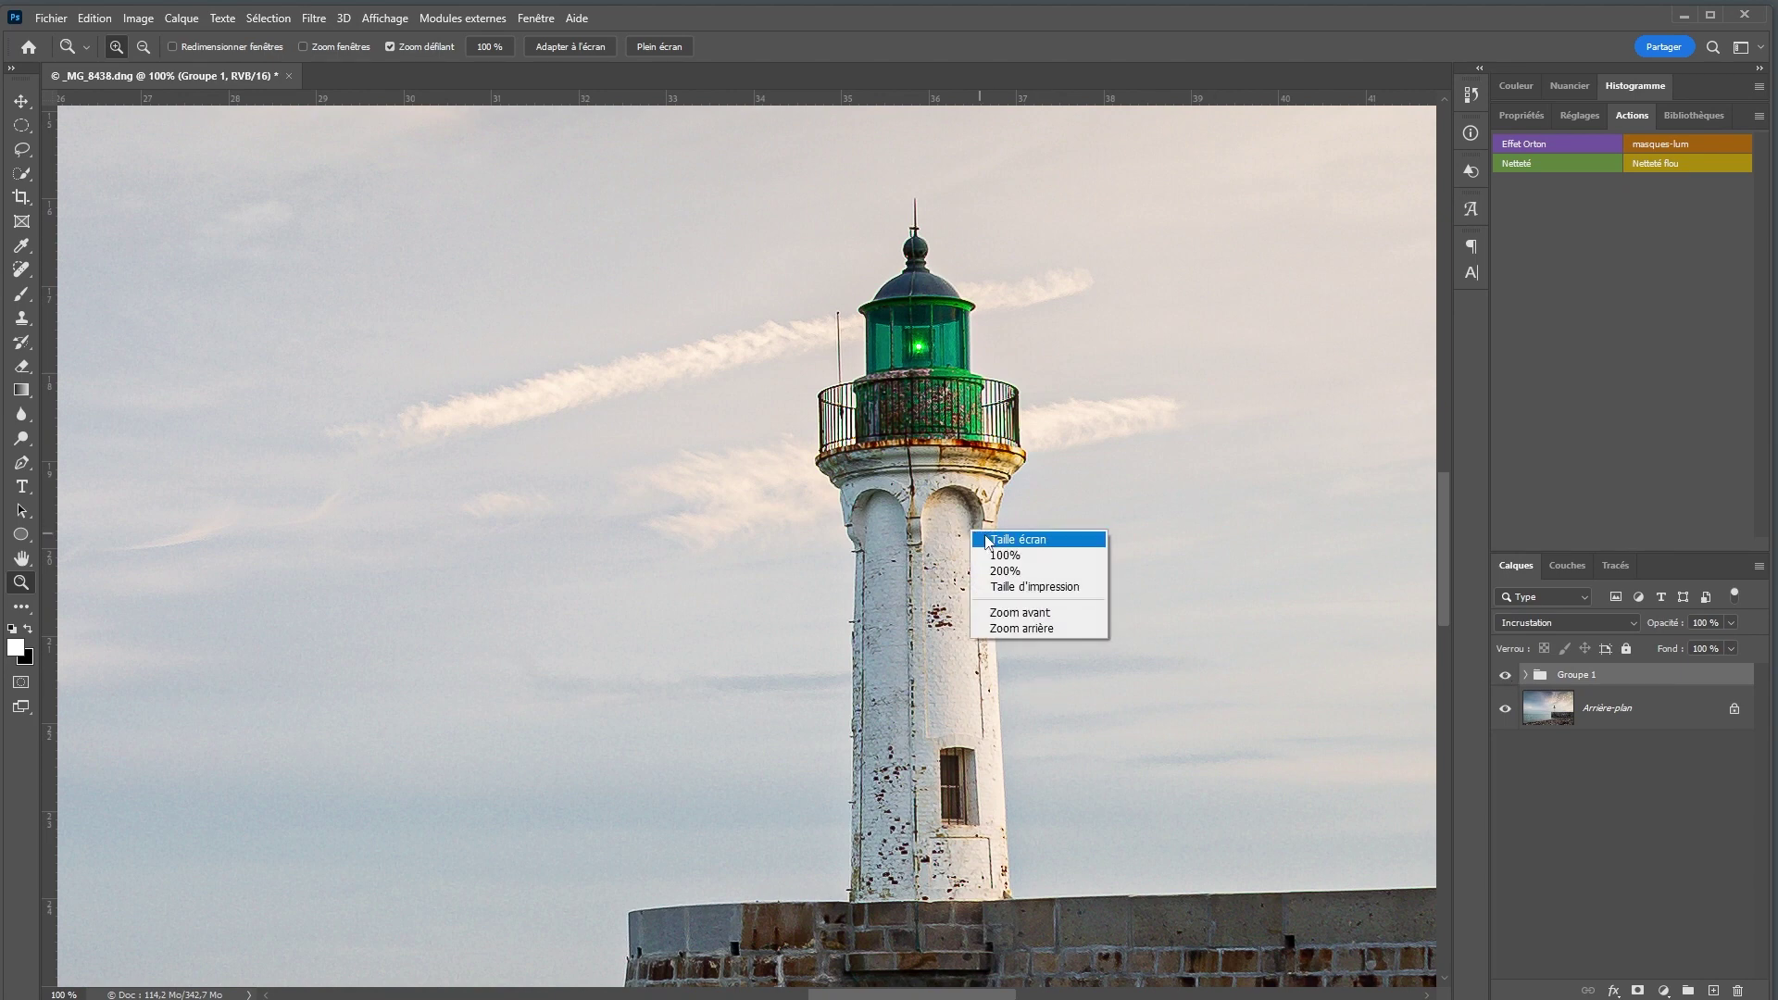
pyautogui.click(1009, 585)
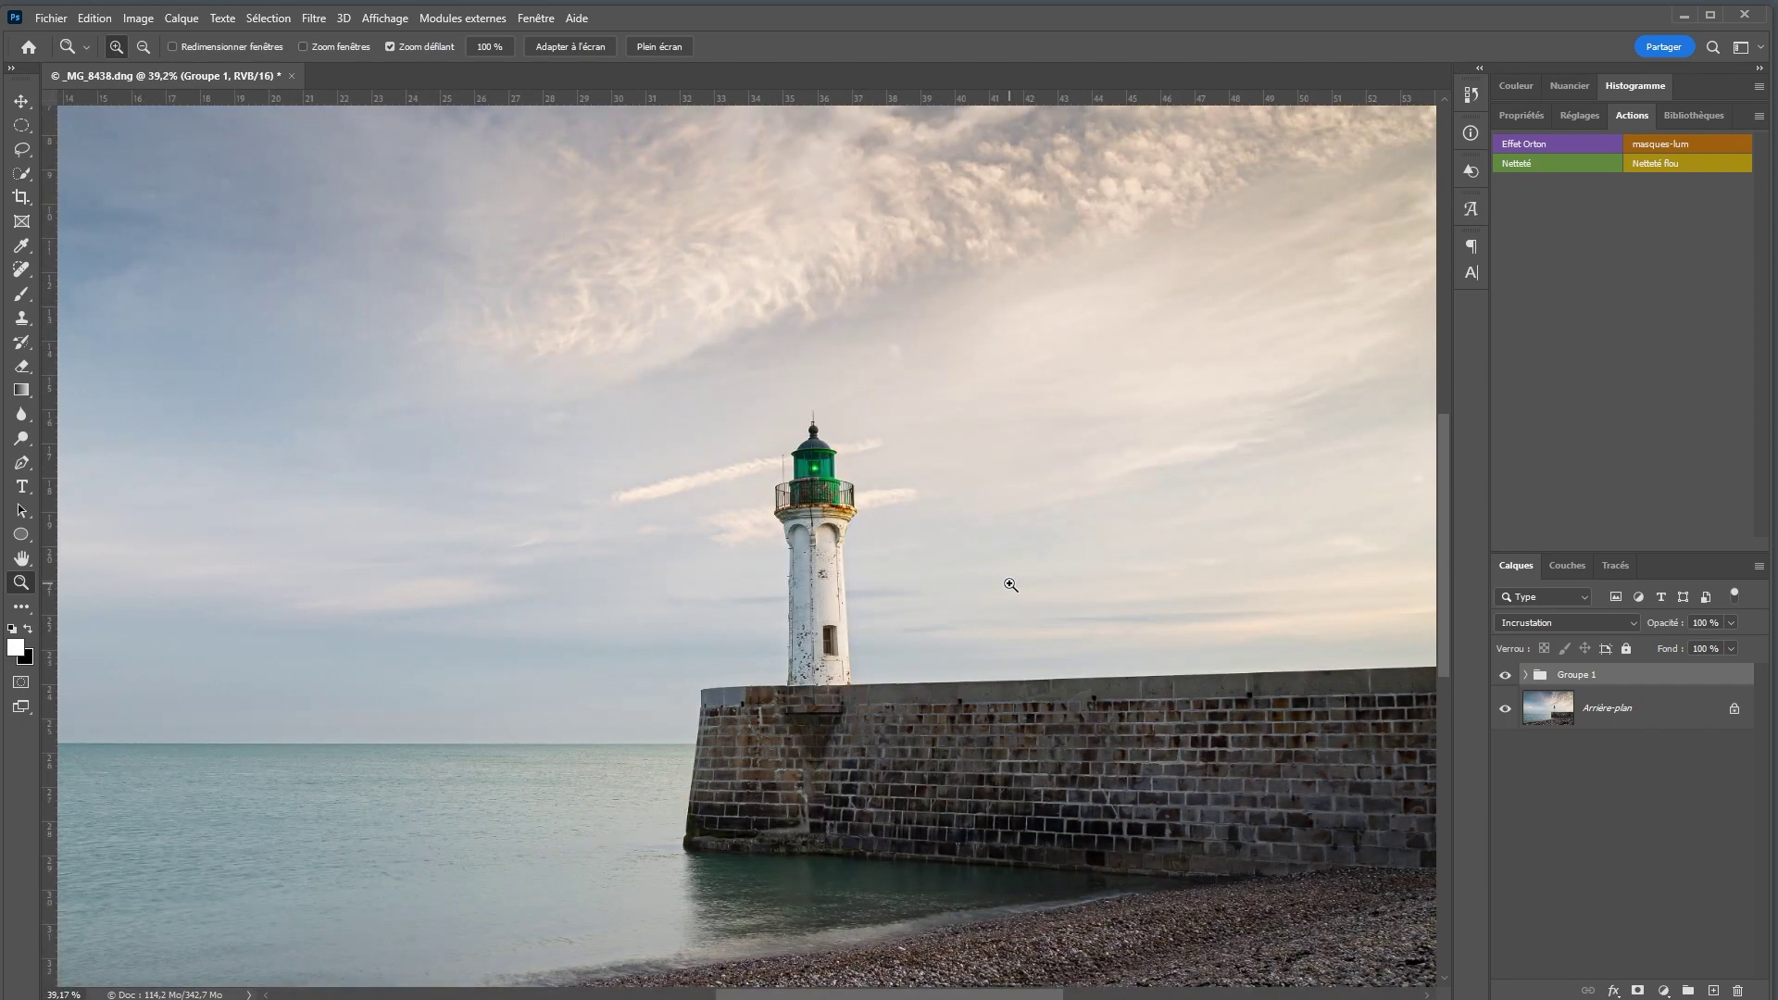
pyautogui.rightClick(920, 404)
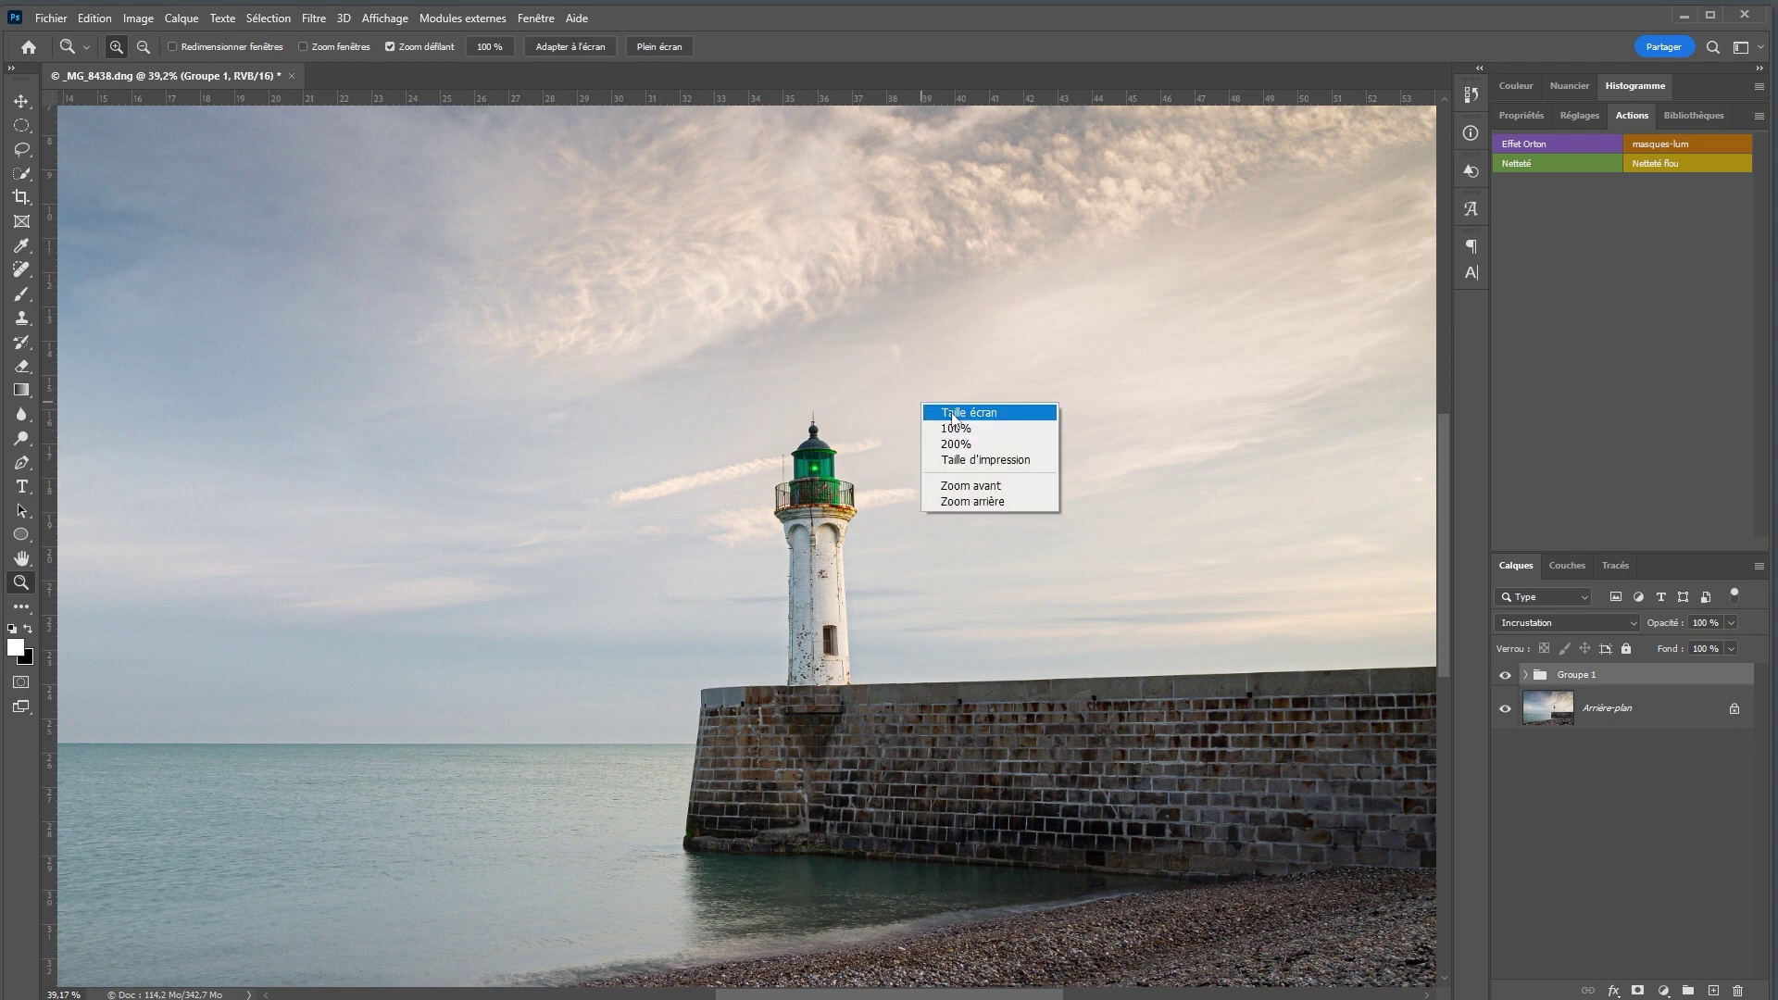
pyautogui.click(954, 416)
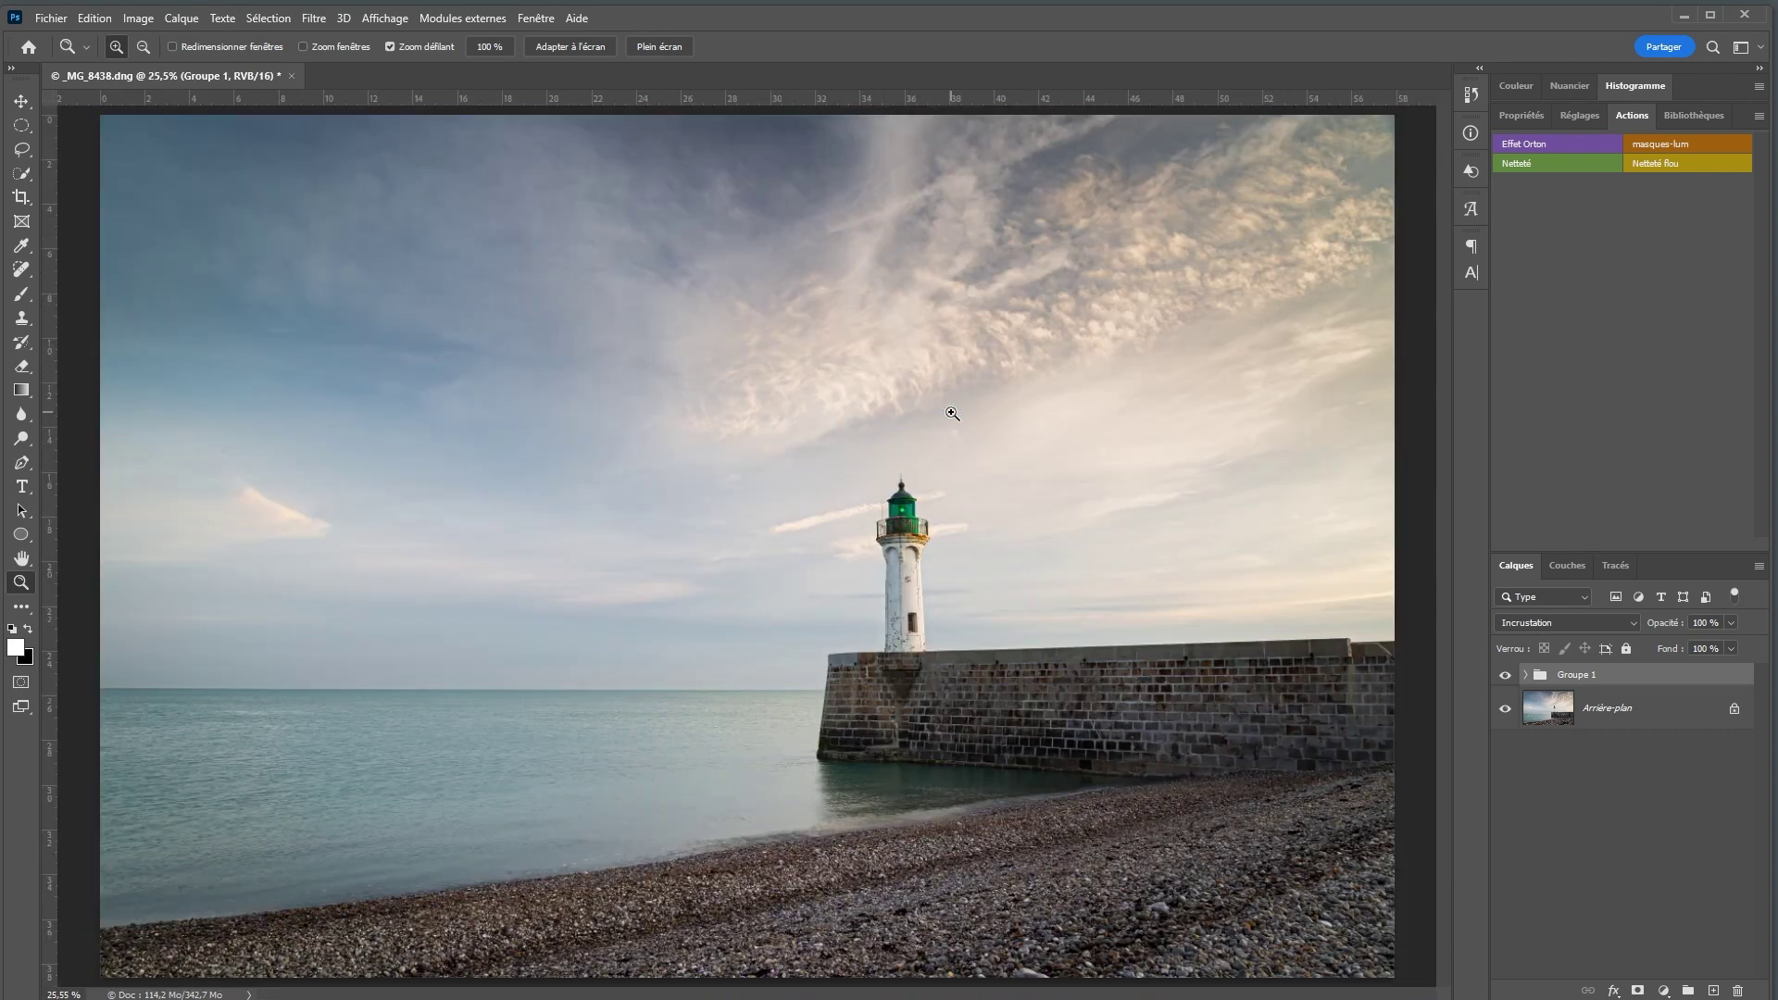